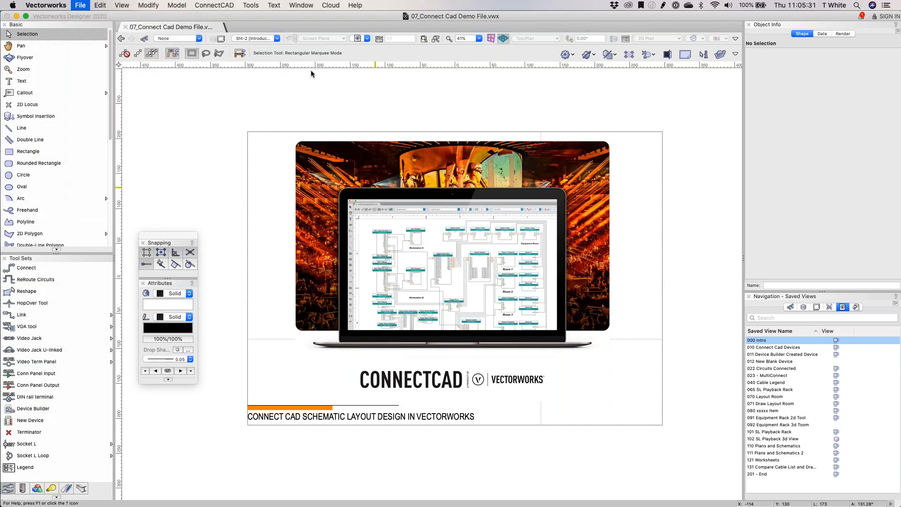
left_click(464, 149)
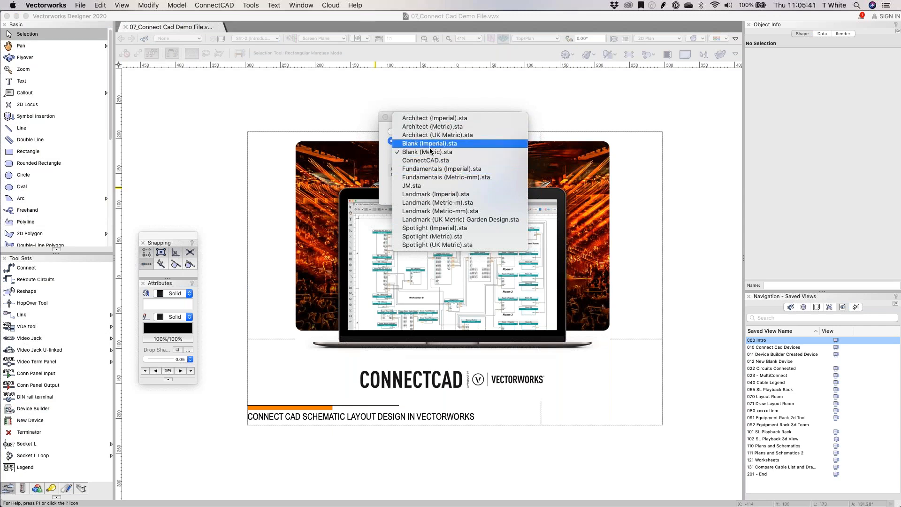
left_click(495, 153)
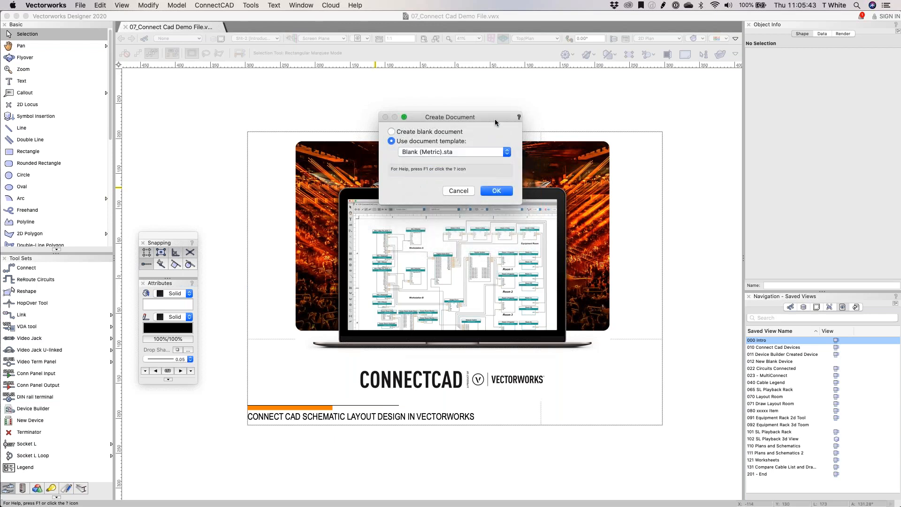
left_click_drag(495, 118, 406, 109)
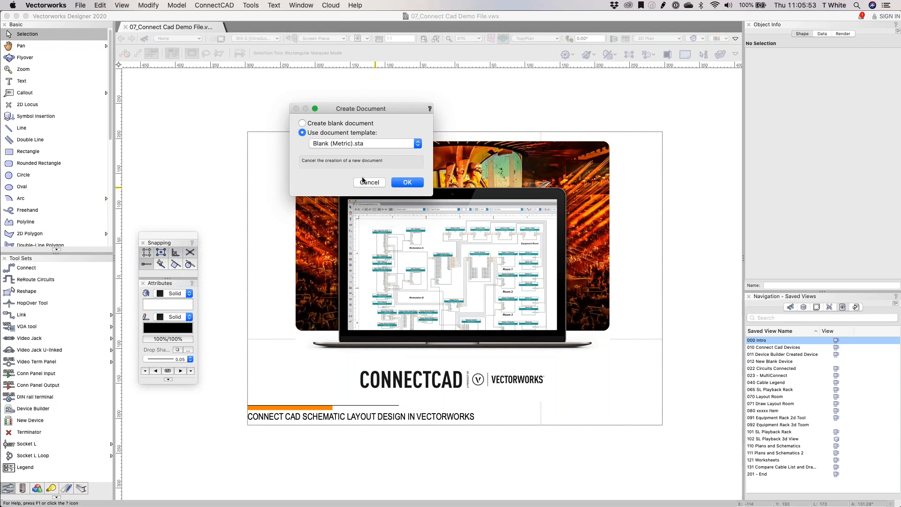
left_click(363, 181)
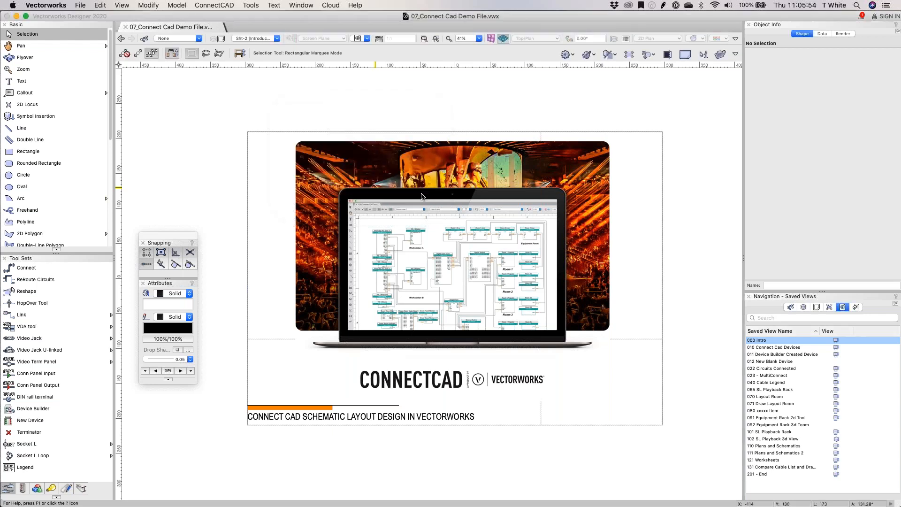
Step: Activate the saved view 010 Connect Cad Devices and start a new Device Builder device in the empty drawing area
left_click(836, 348)
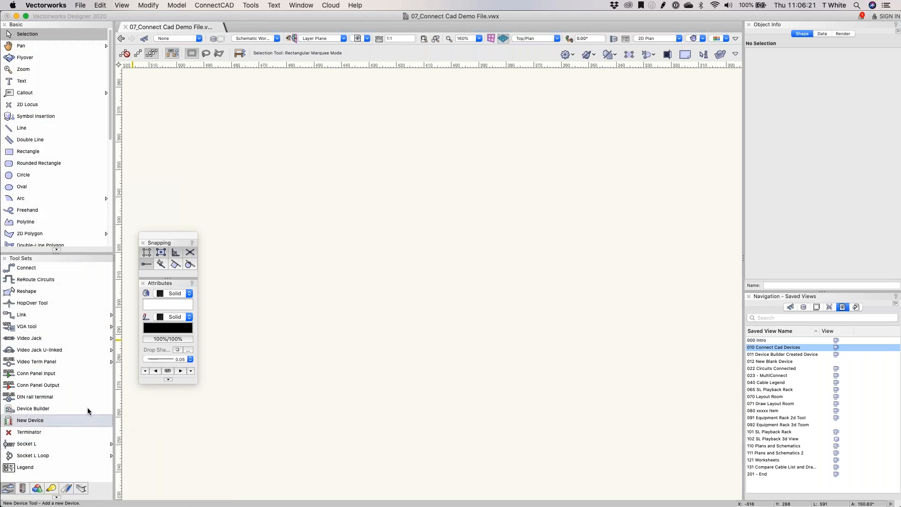
left_click(29, 408)
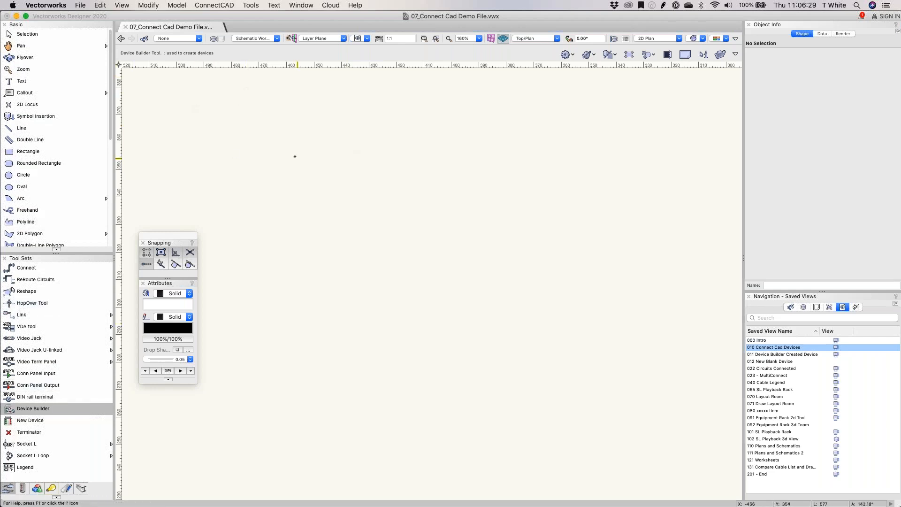
left_click(381, 241)
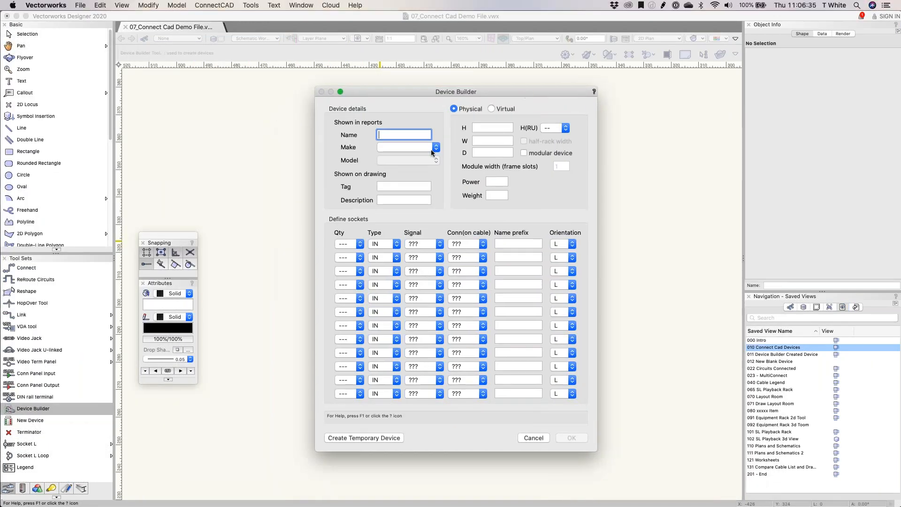
left_click_drag(393, 88, 351, 83)
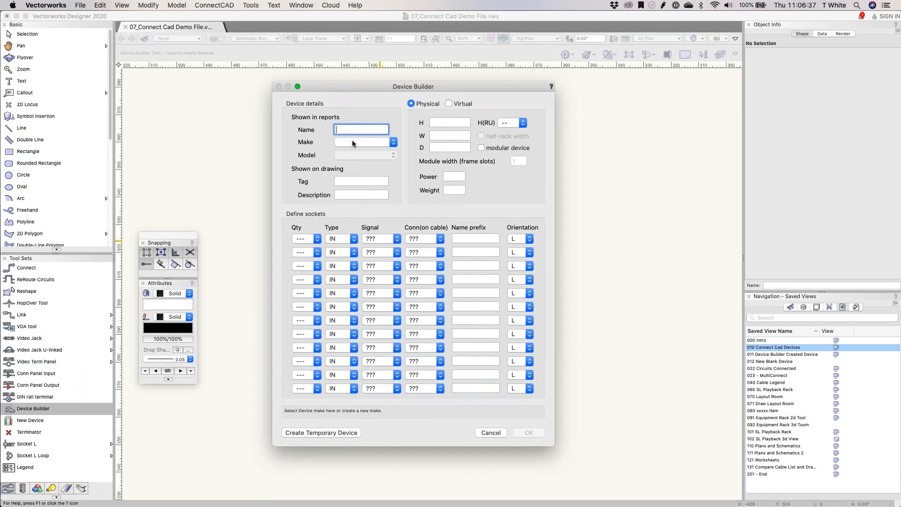
Step: Set the device's make to d&b audiotechnik and its model to 30D
left_click(352, 141)
scroll(380, 254, "down", 5)
scroll(384, 303, "down", 10)
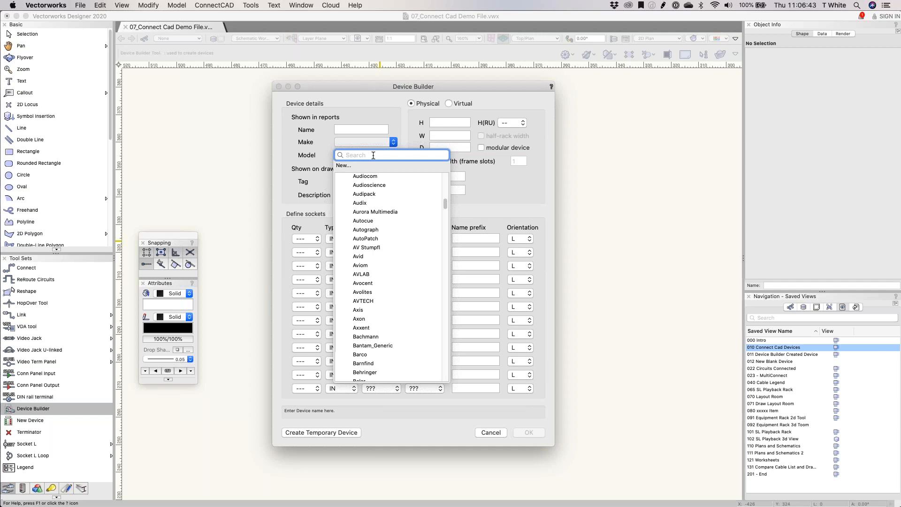
type("D&B")
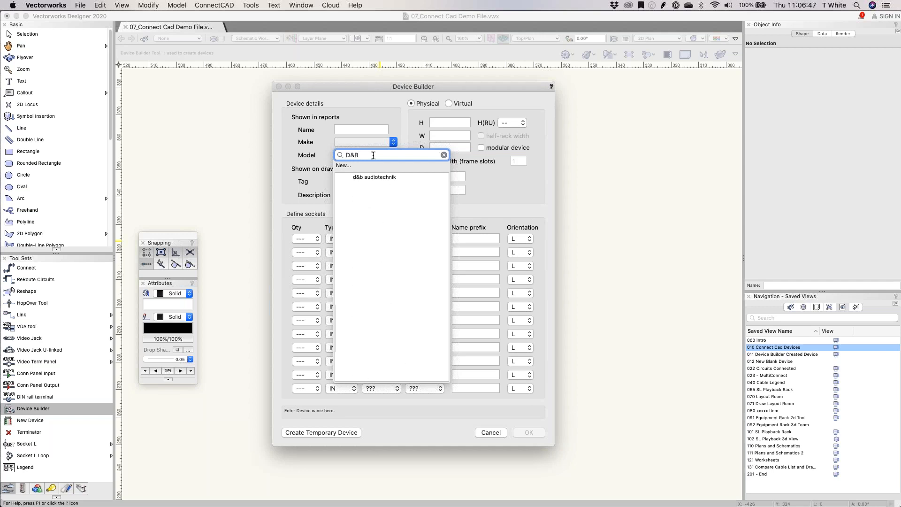
left_click(374, 177)
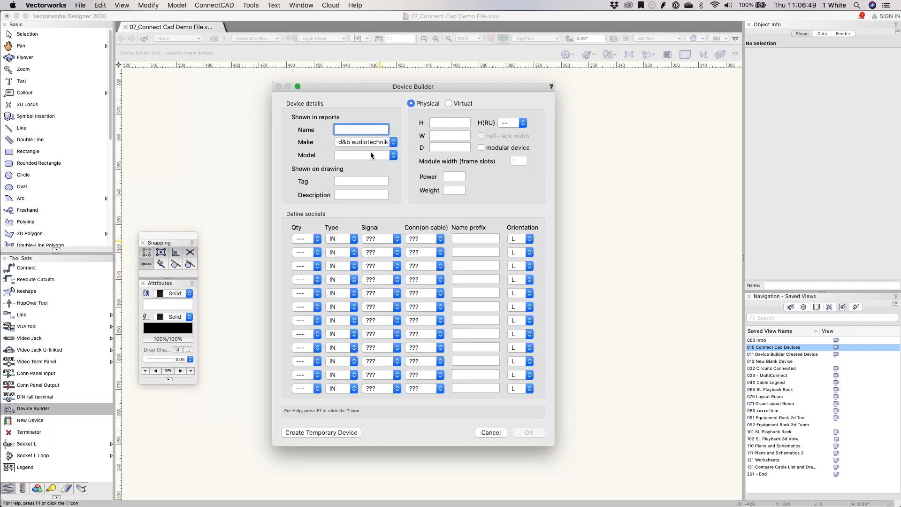
left_click(371, 155)
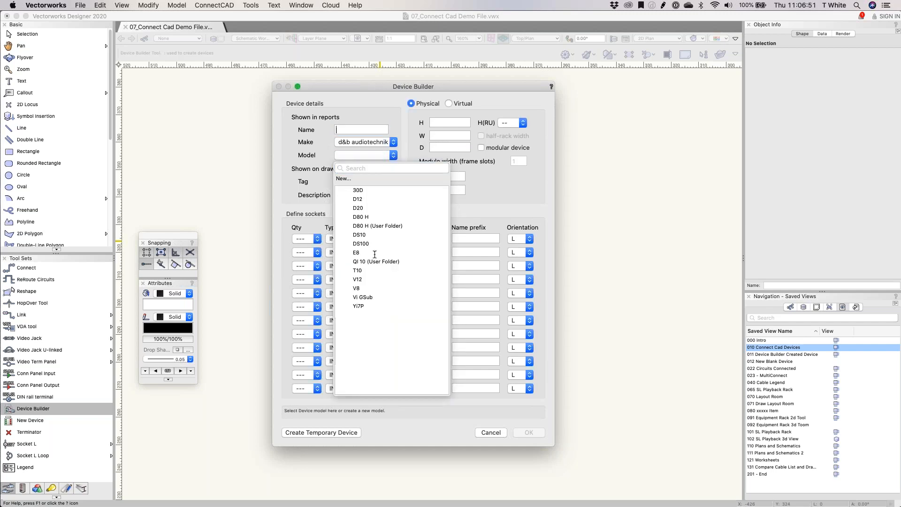
left_click(361, 191)
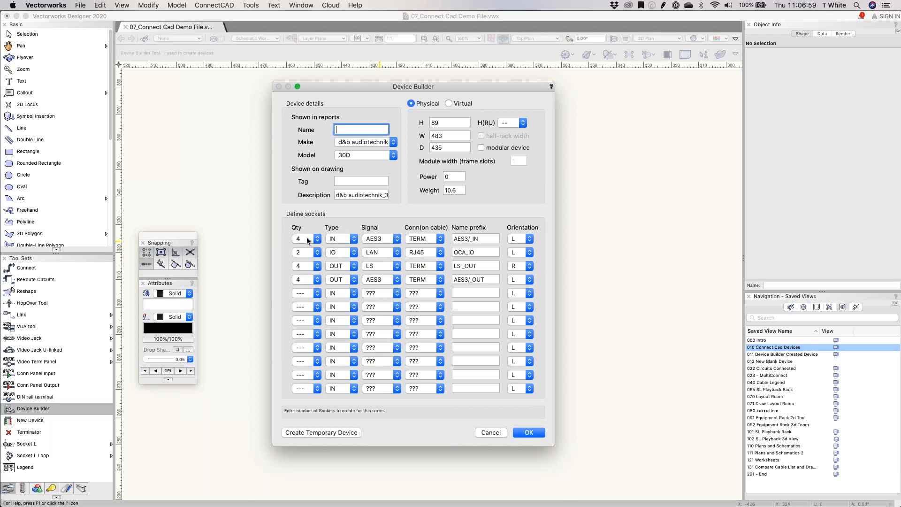
Step: Examine the type and signal options offered for the first socket row of the 30D device
left_click(333, 240)
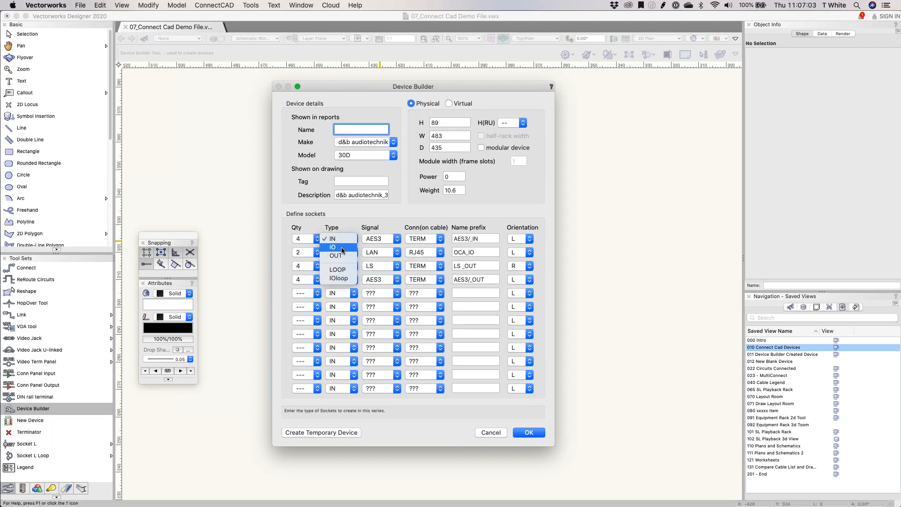
left_click(334, 238)
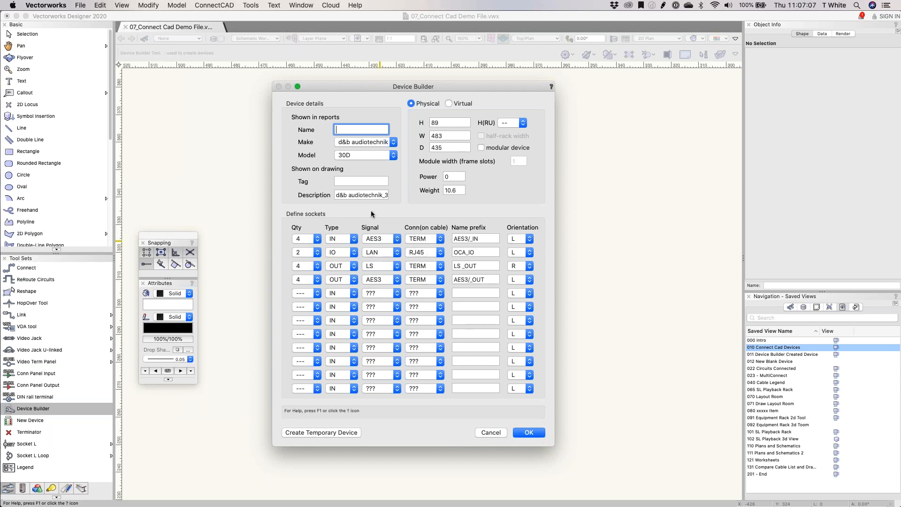
left_click(378, 240)
left_click(378, 239)
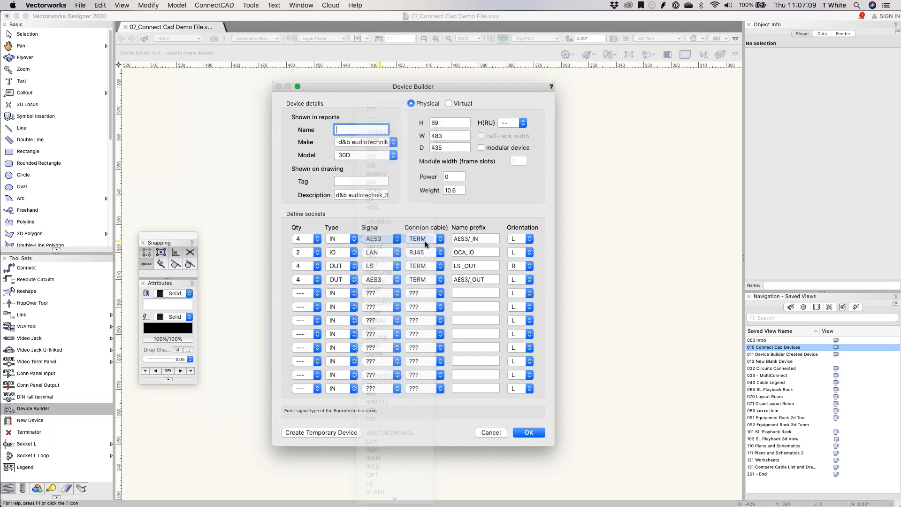
left_click(366, 239)
left_click(366, 239)
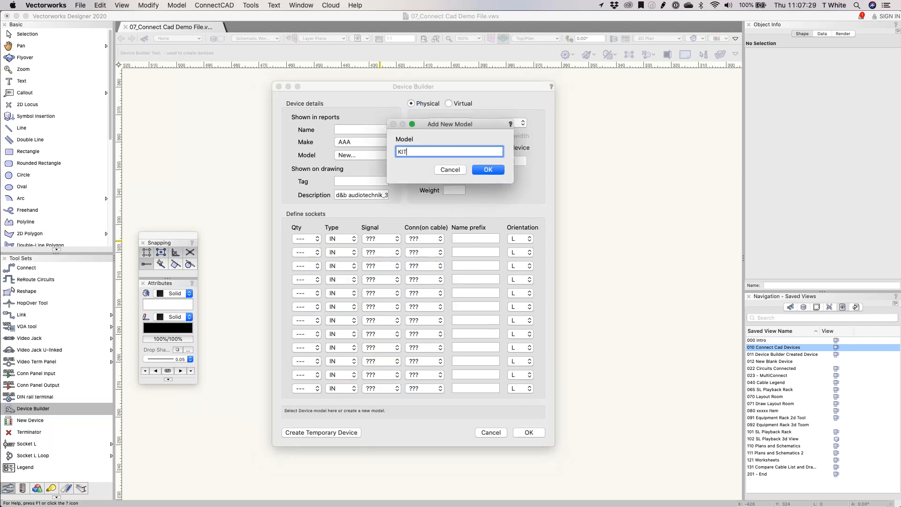
Step: Add a new model named KIT under the make AAA
left_click(489, 170)
left_click_drag(452, 89, 416, 84)
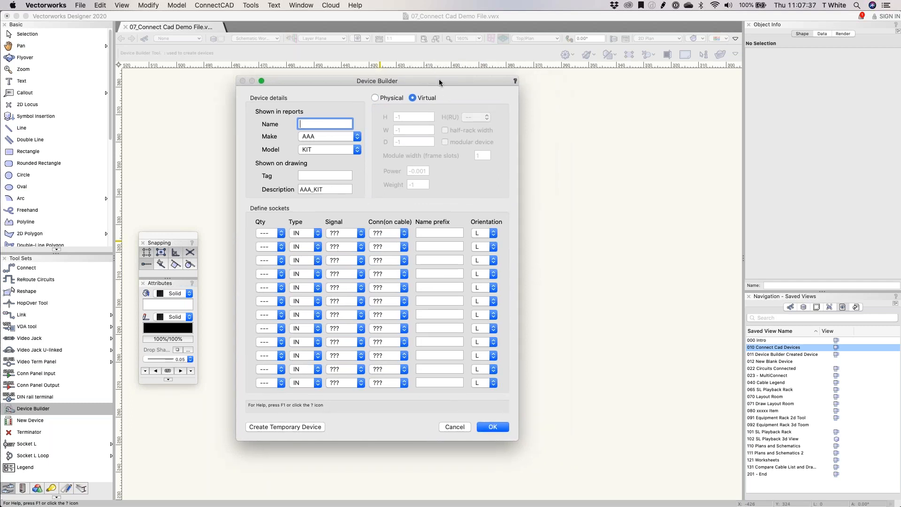
left_click_drag(341, 82, 334, 71)
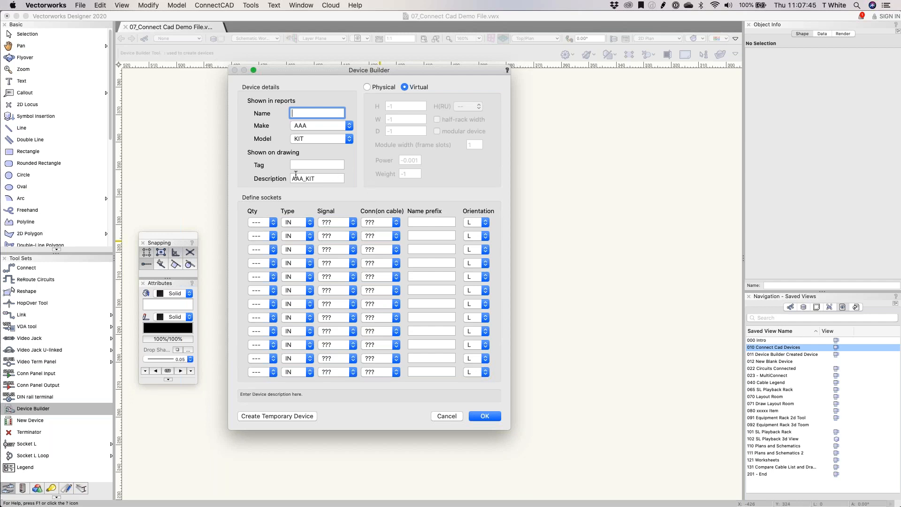
Step: Define the first socket row of the KIT device with a quantity of 4 and the MIC signal
left_click(259, 222)
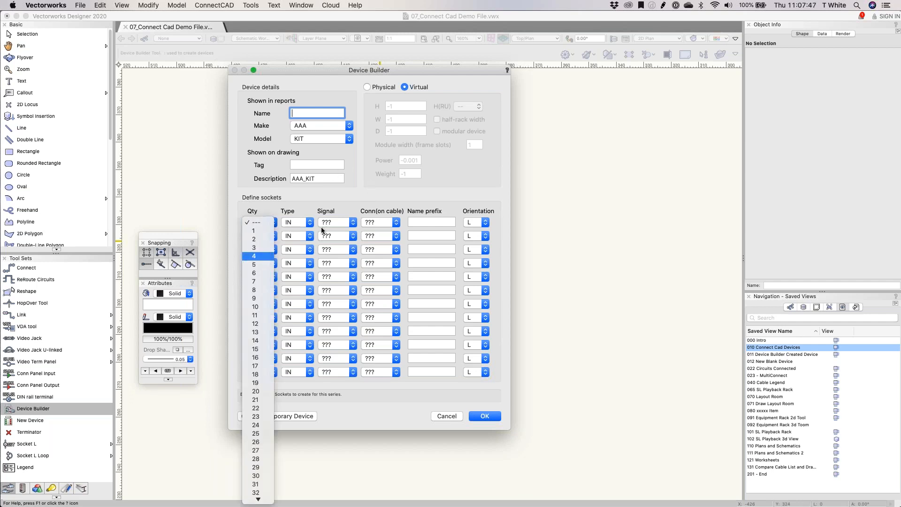
left_click(256, 255)
left_click(346, 224)
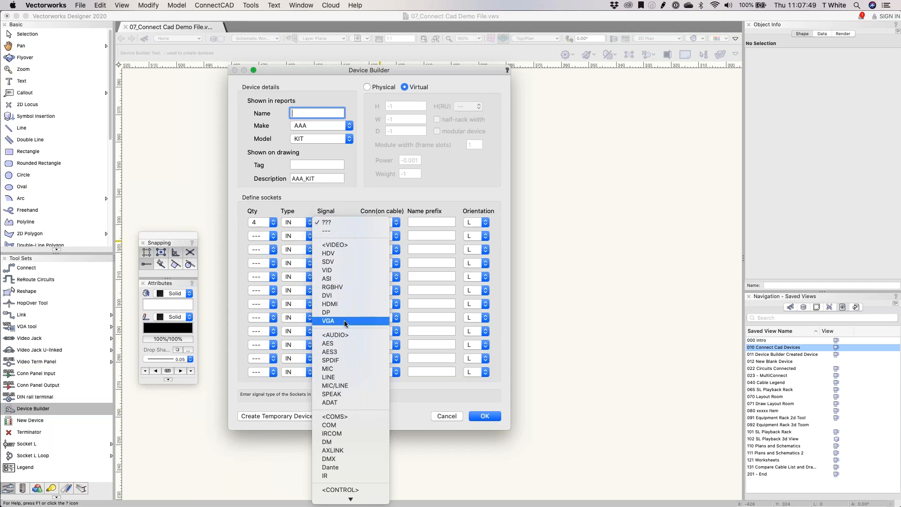
left_click(392, 370)
left_click(345, 222)
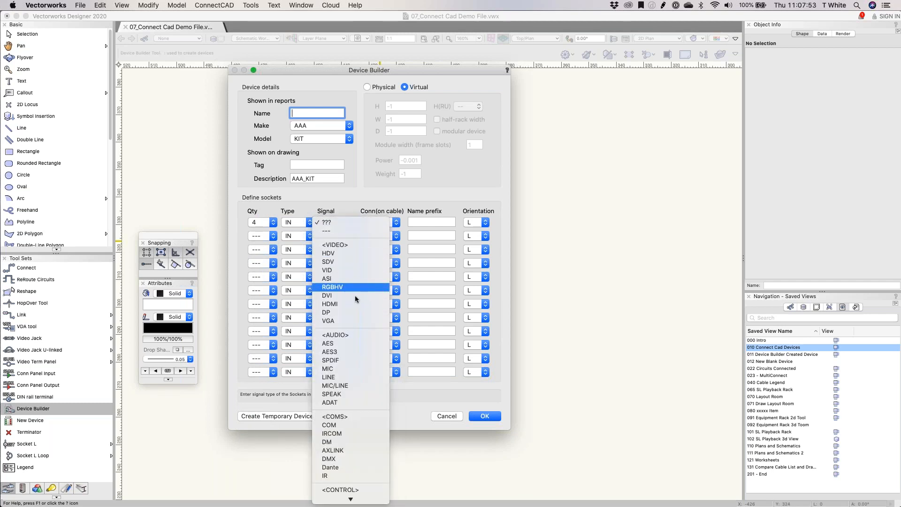
left_click(366, 369)
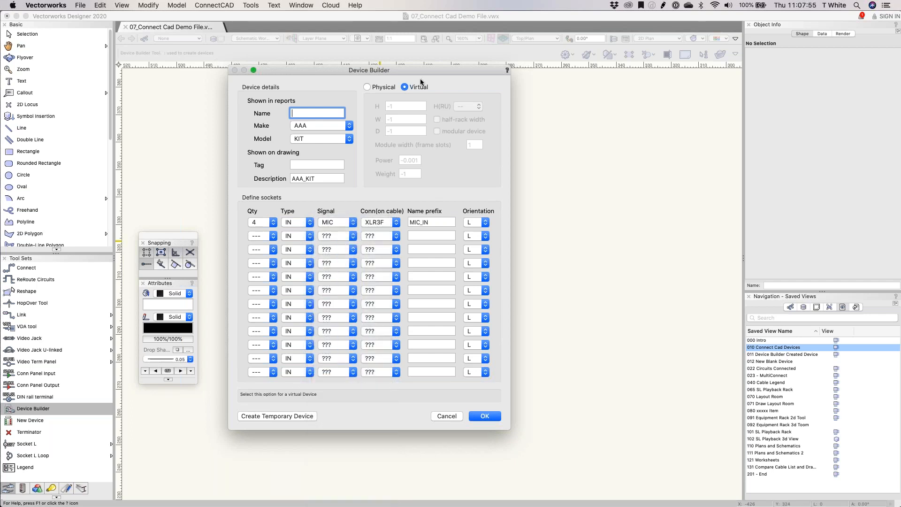
Step: Make the device physical with a height of 300, a width of 600 and a depth of 200
left_click(367, 87)
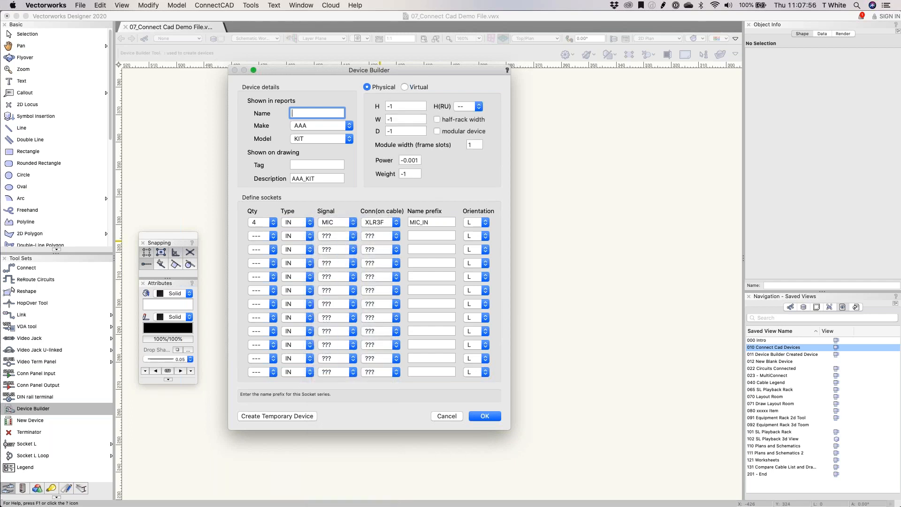
left_click(406, 109)
type("600")
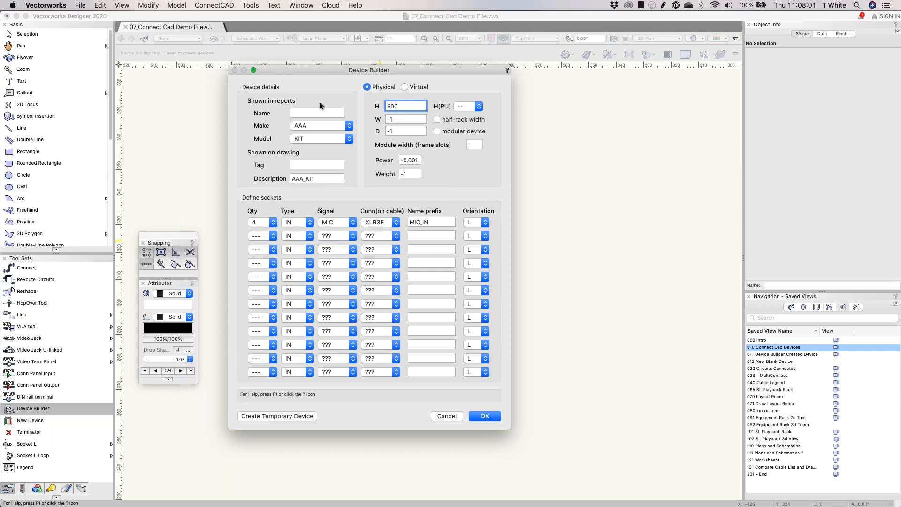
key("BackSpace")
key("BackSpace")
key("BackSpace")
type("300")
key("Tab")
type("600")
key("Tab")
type("200")
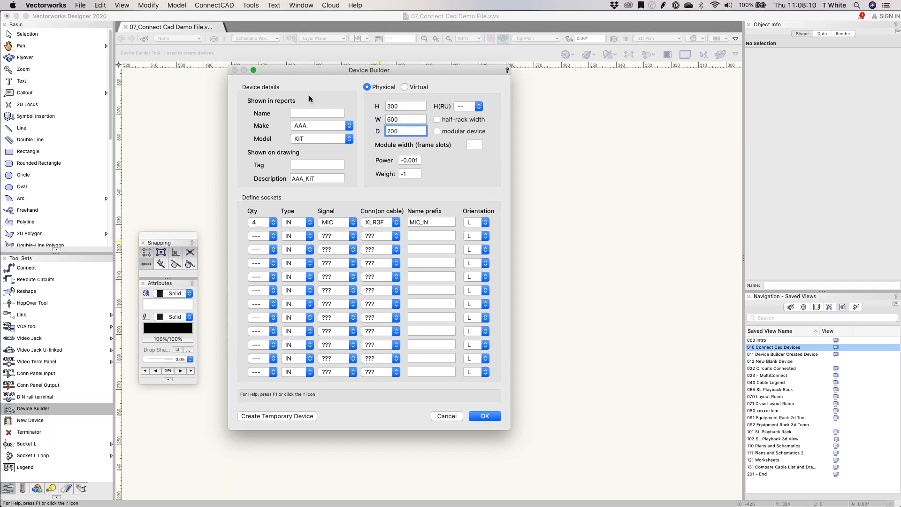
Step: Enable half-rack width for the device and set its power to 120 and weight to 2
left_click(469, 107)
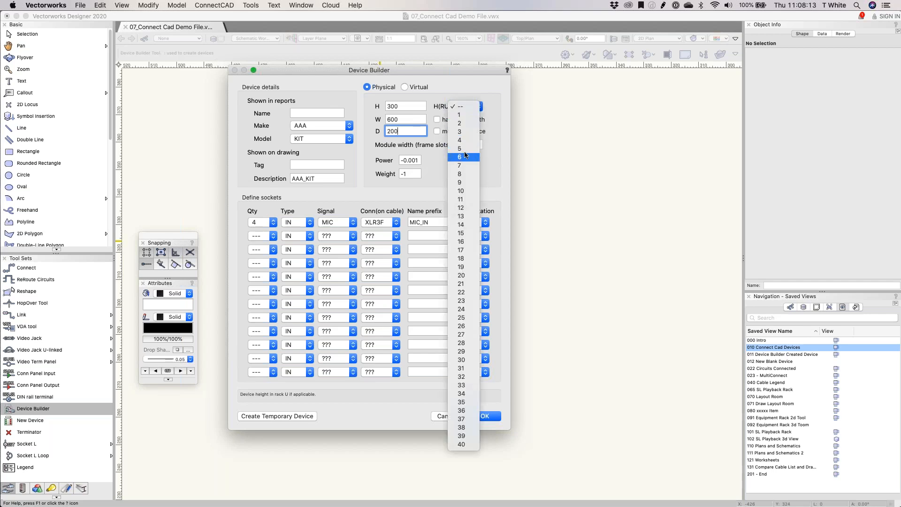
left_click(480, 86)
left_click(467, 121)
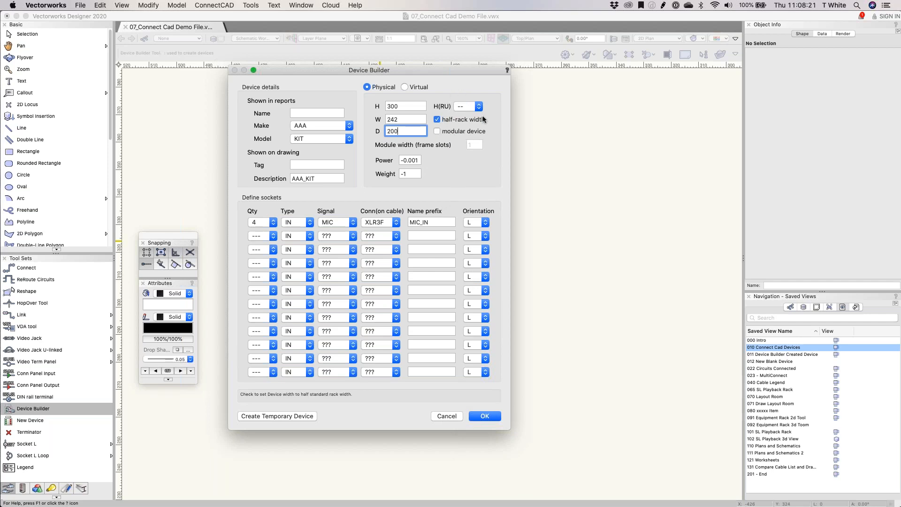
key("Tab")
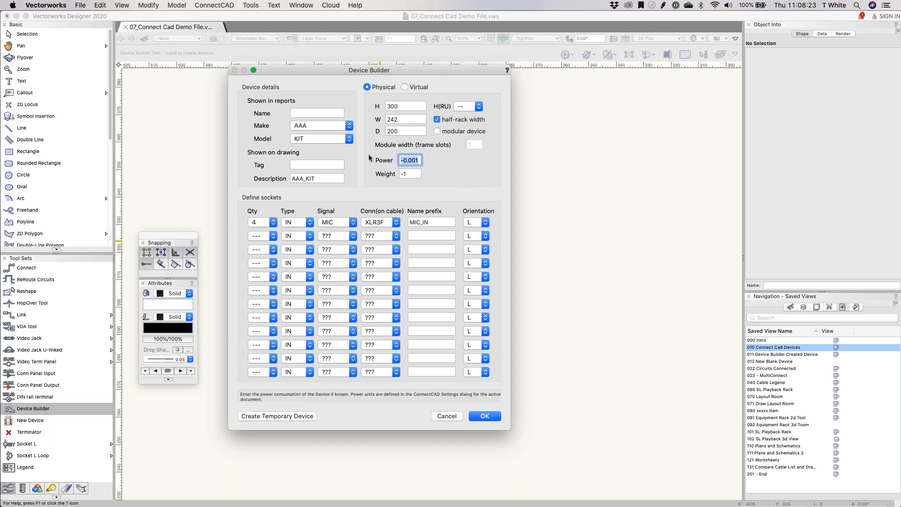
type("120")
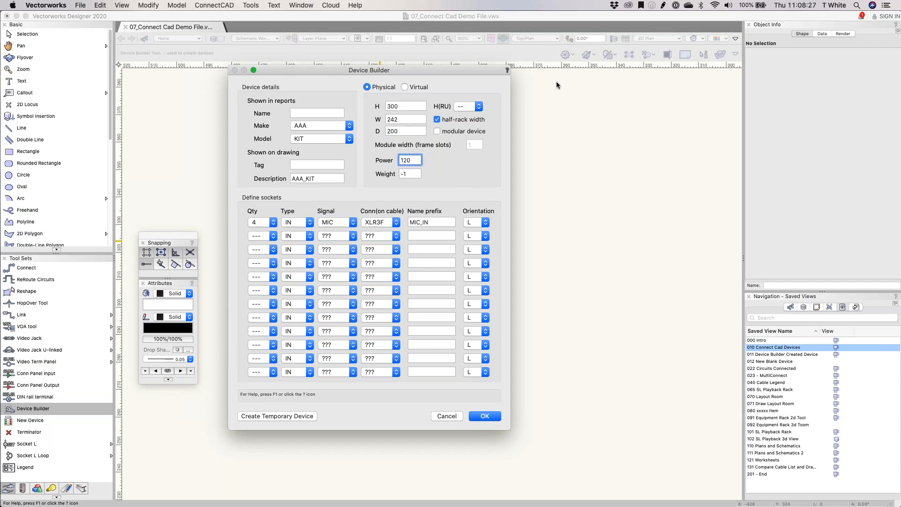
key("Tab")
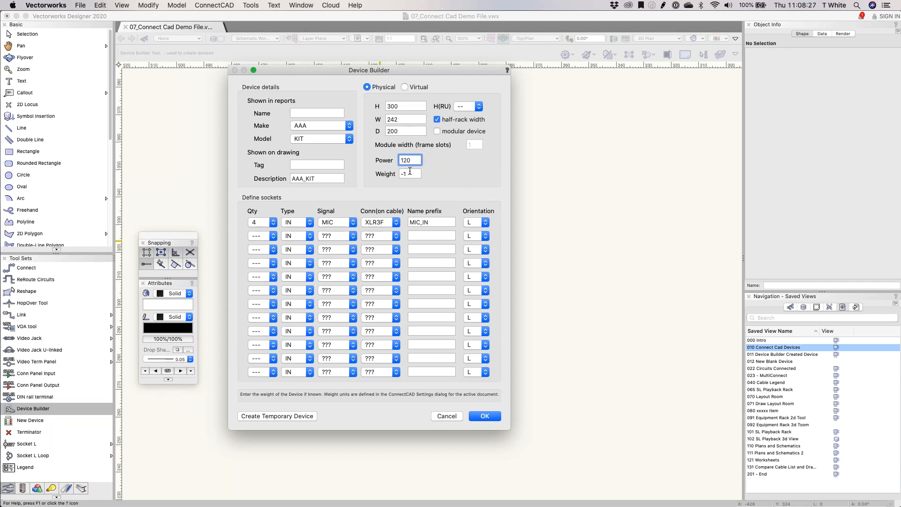
type("2")
key("Tab")
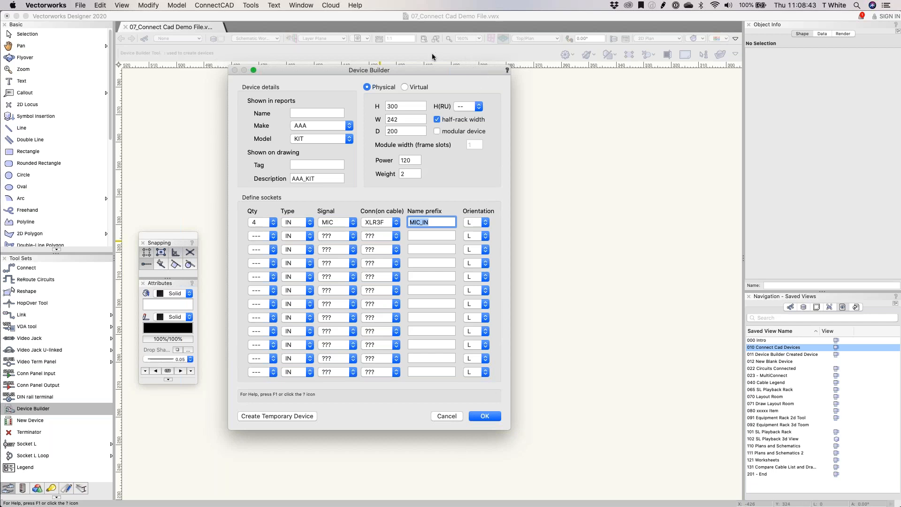
Step: Switch the AAA KIT device to virtual, create it in the drawing and return to the Selection tool
left_click(405, 86)
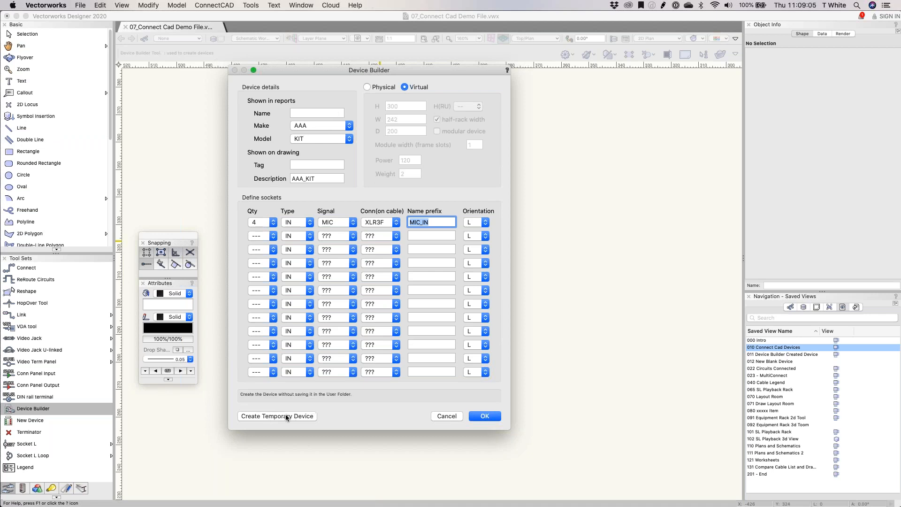
left_click(486, 417)
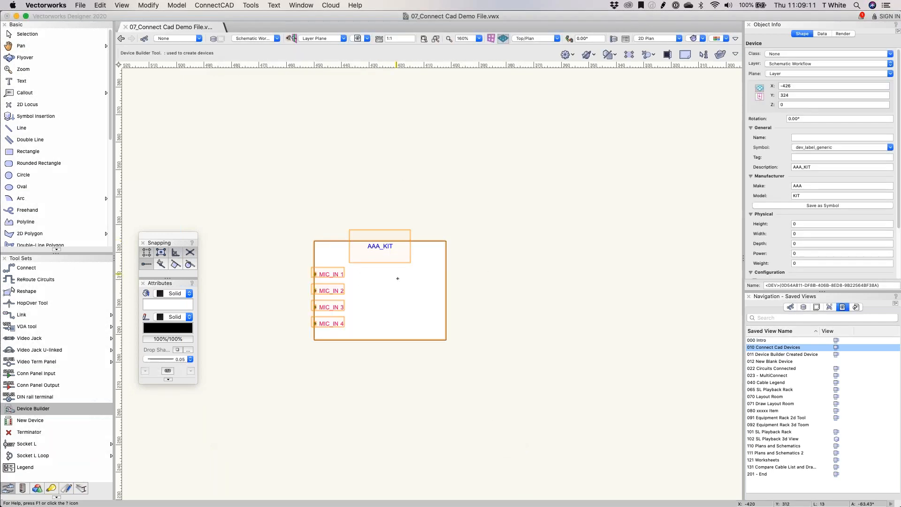
key("x")
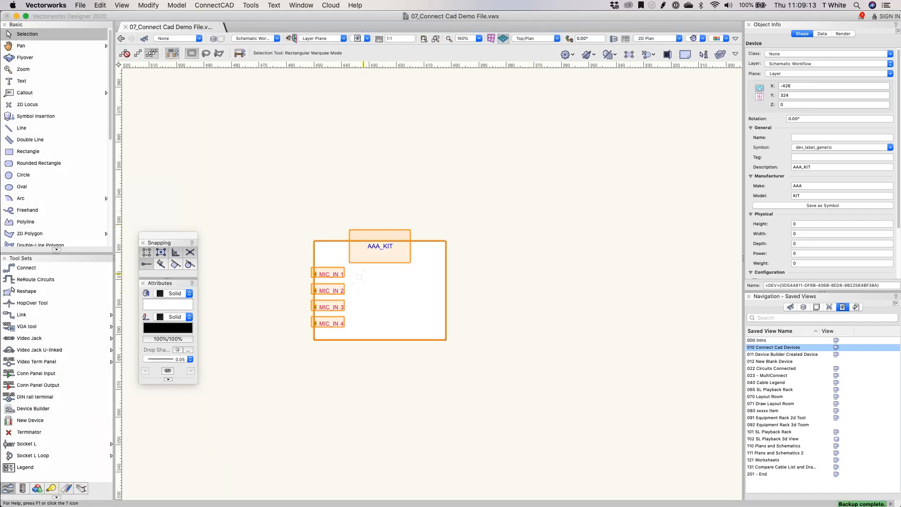
Step: Delete the AAA_KIT device and open the saved view 011 Device Builder Created Device
key("Delete")
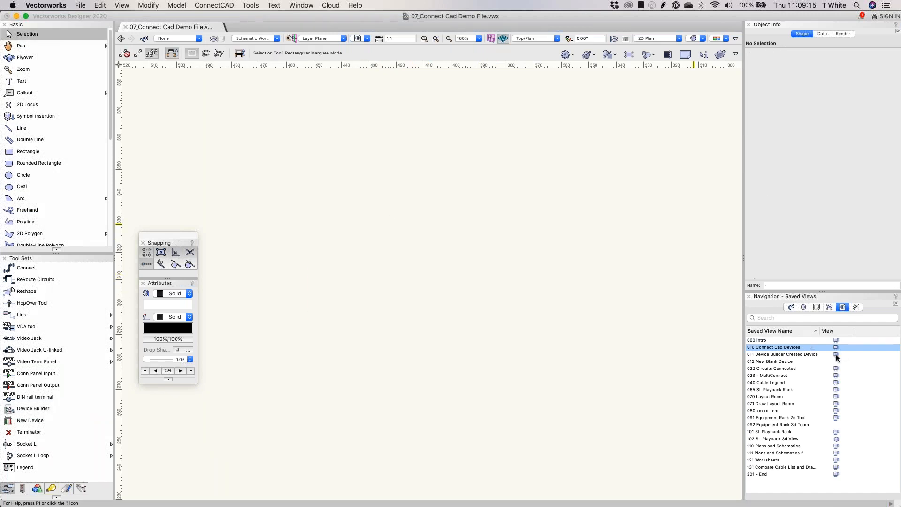
left_click(838, 355)
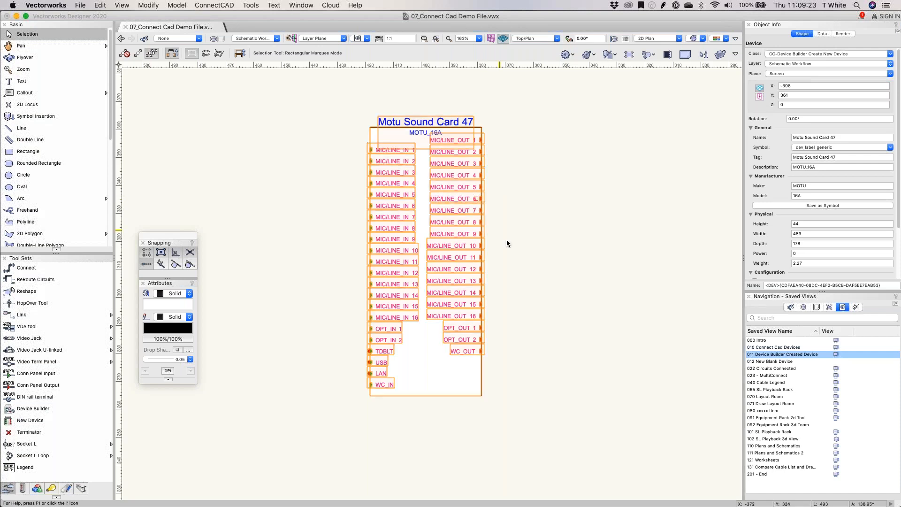
scroll(573, 214, "down", 1)
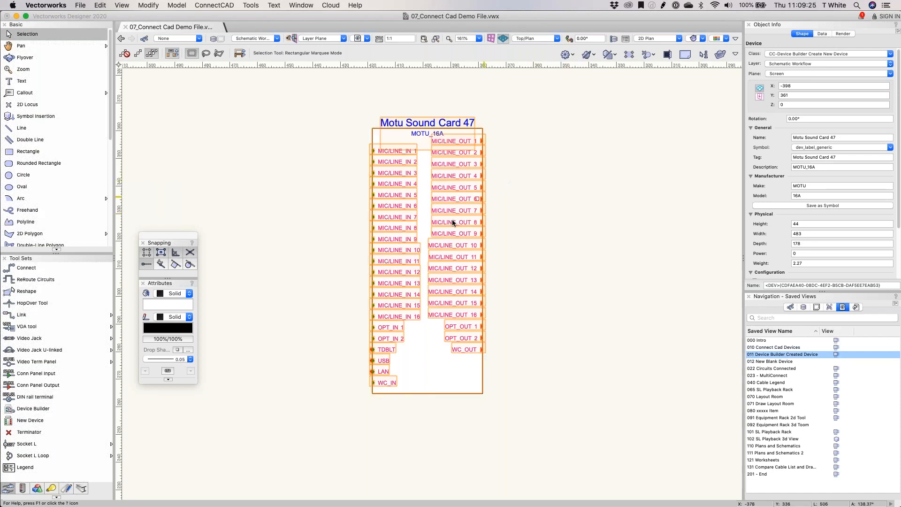
scroll(415, 246, "down", 1)
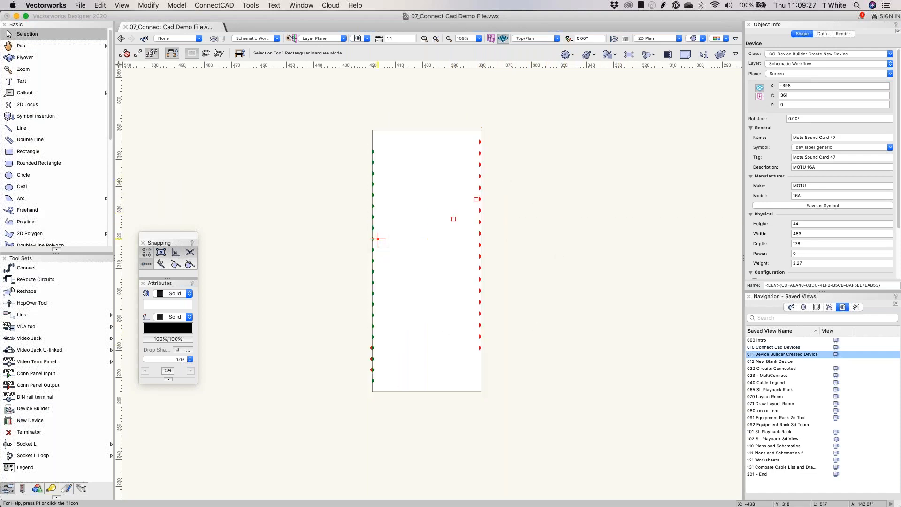
middle_click_drag(612, 208, 489, 190)
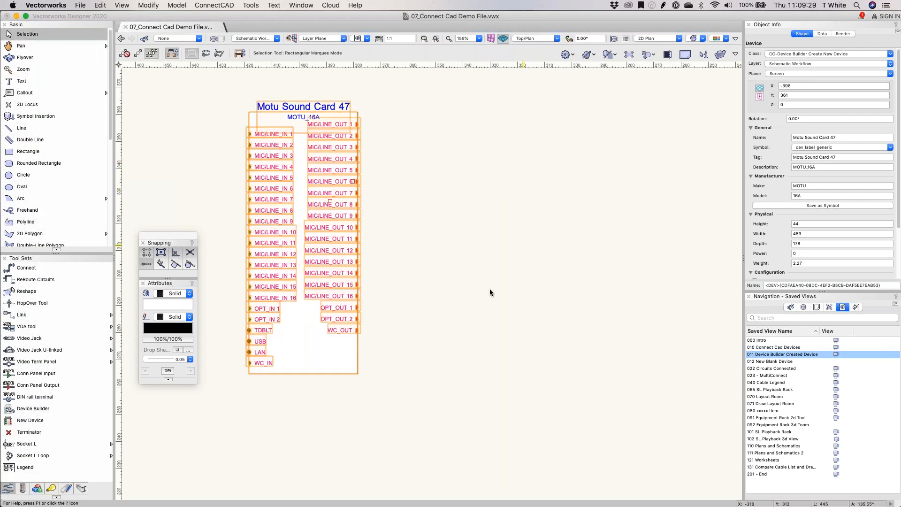
left_click(636, 267)
left_click(354, 228)
left_click(30, 420)
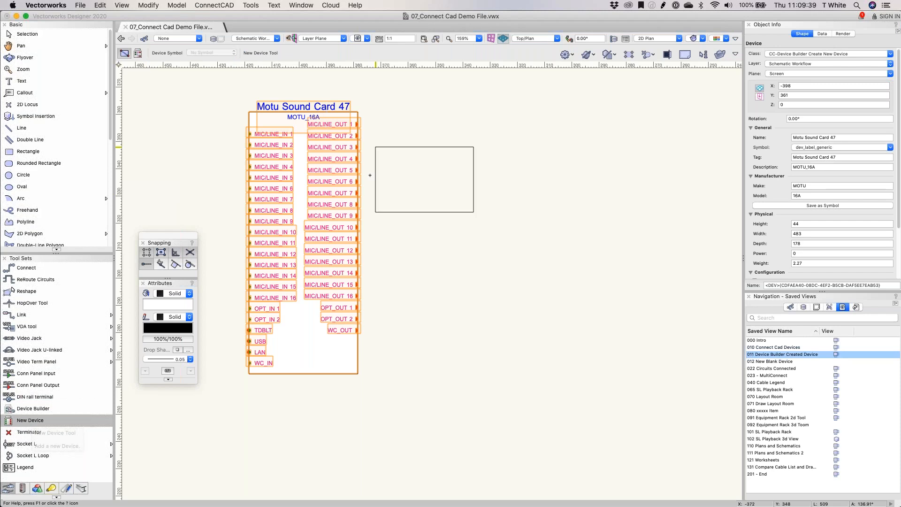
key("x")
left_click(524, 178)
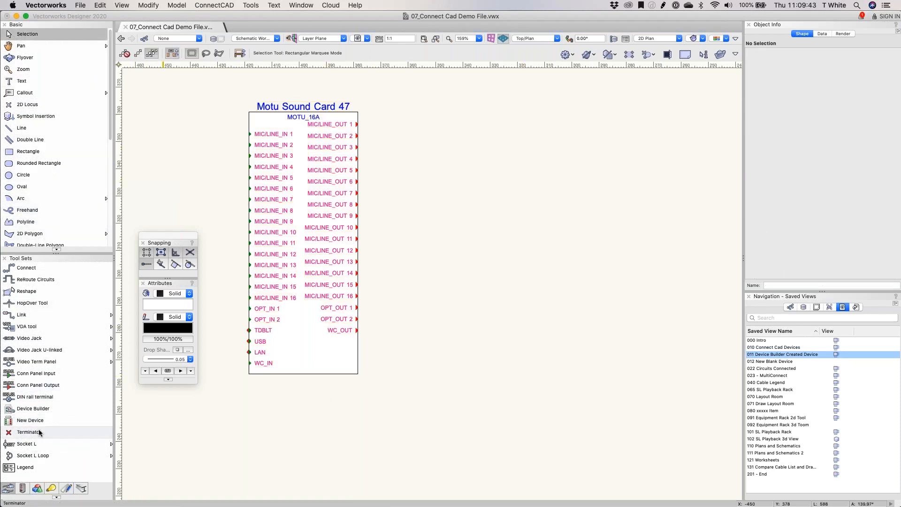
left_click(42, 408)
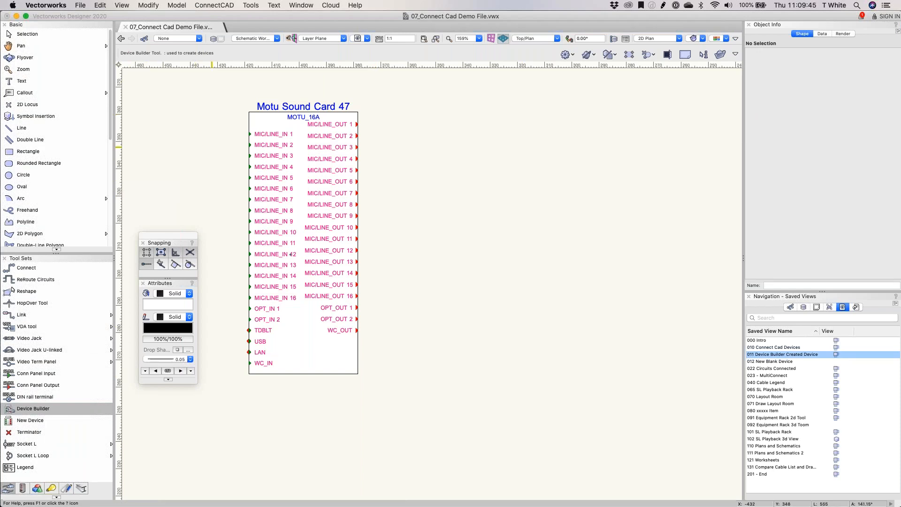
Step: Put the New Device tool in symbol mode and look through the device symbols stored in the current file
left_click(80, 421)
left_click(139, 53)
left_click(222, 53)
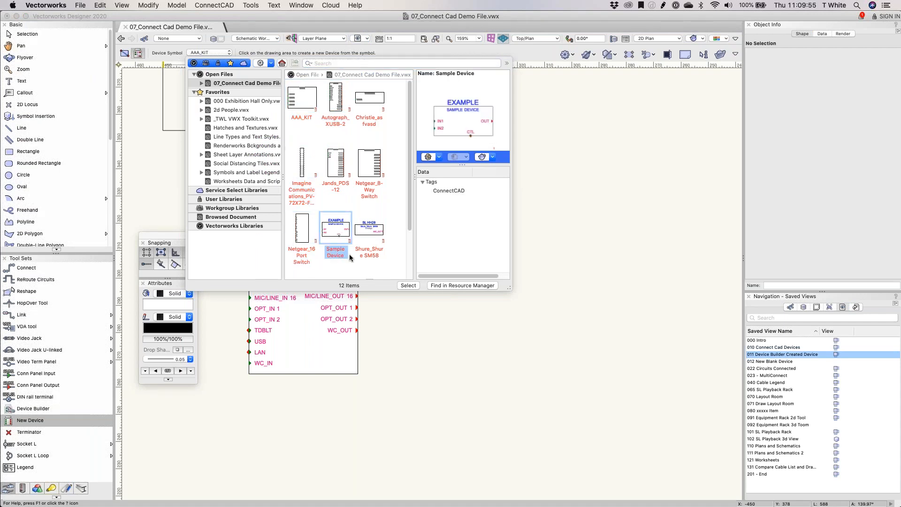
left_click(179, 53)
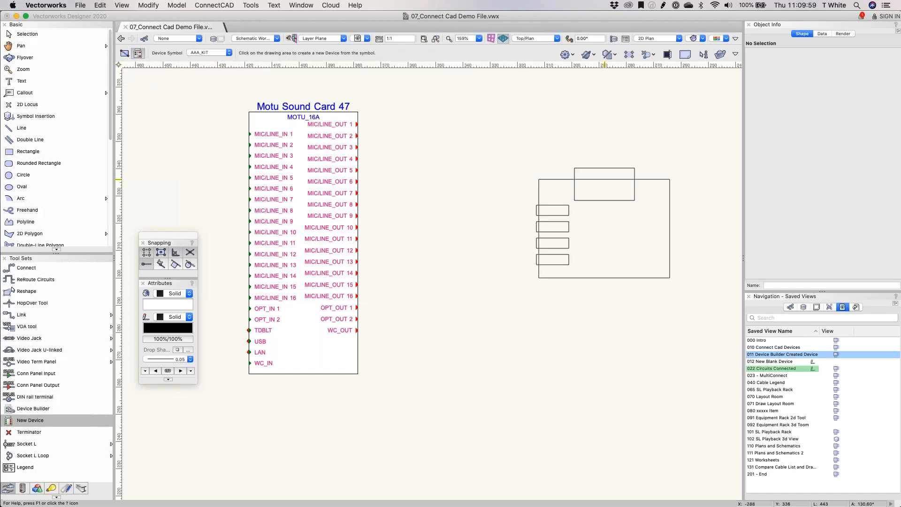
Step: Open the saved view 012 New Blank Device and move the unnamed34 device right to about X -361
left_click(839, 361)
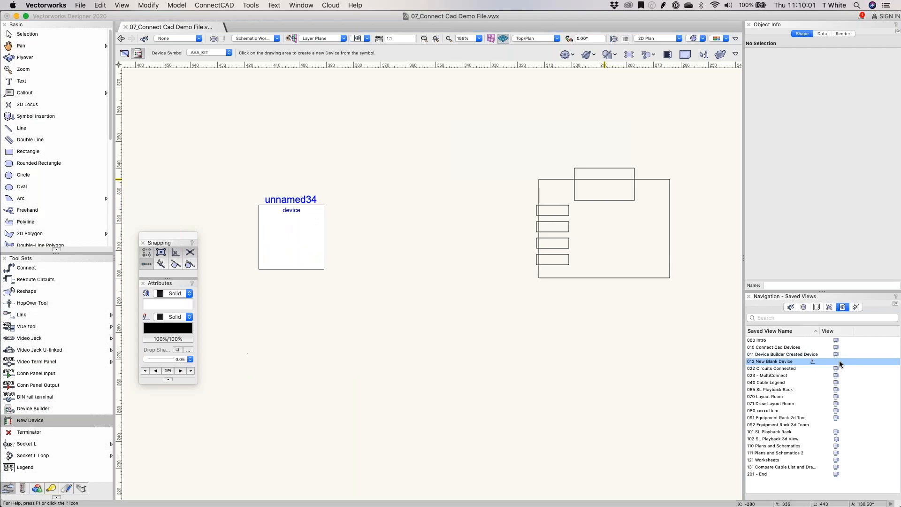
key("x")
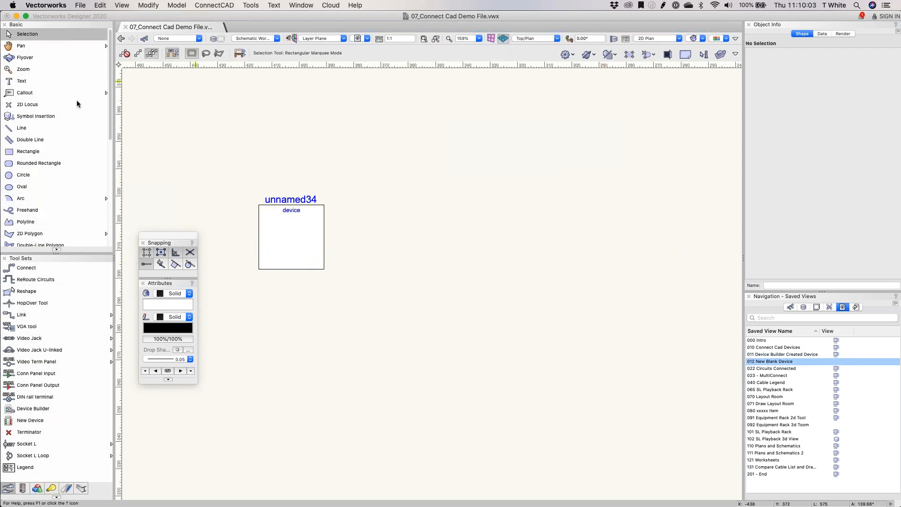
left_click_drag(294, 228, 408, 229)
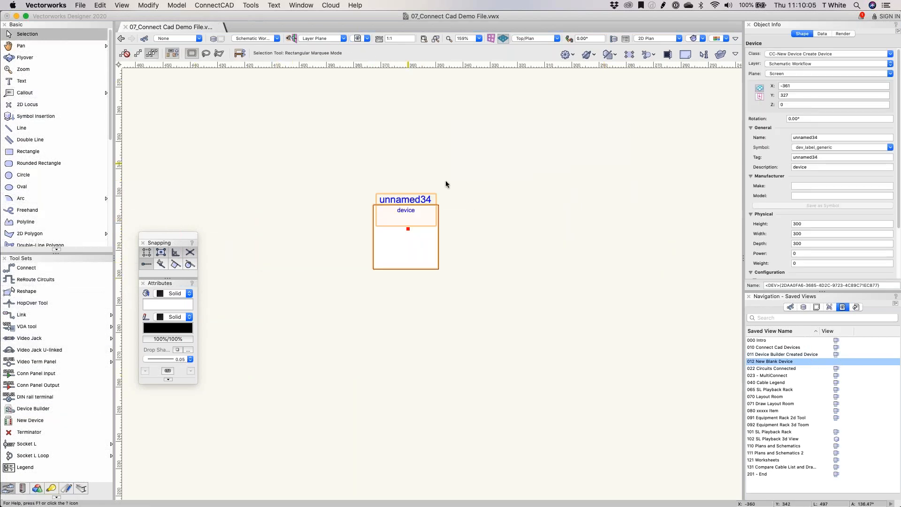
Step: Examine the MOTU 16A device in the 011 Device Builder Created Device view, then return to 012 New Blank Device
left_click(836, 355)
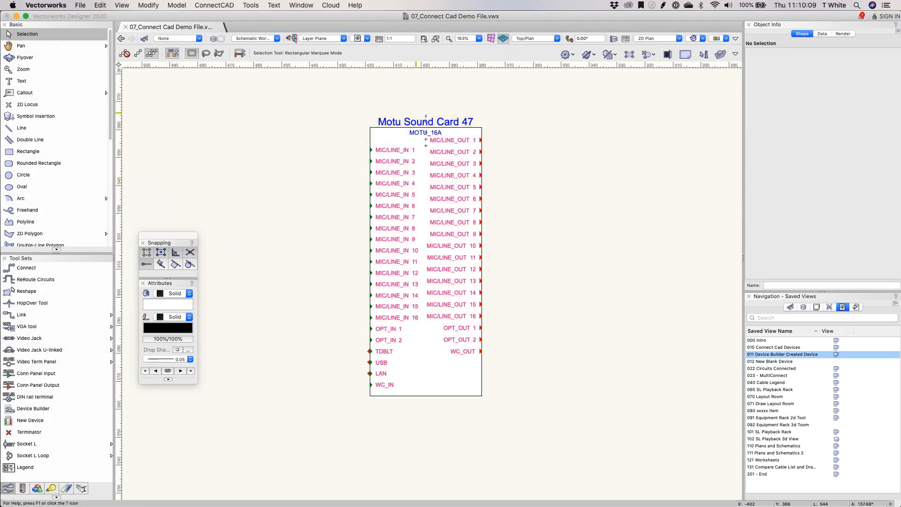
left_click(417, 173)
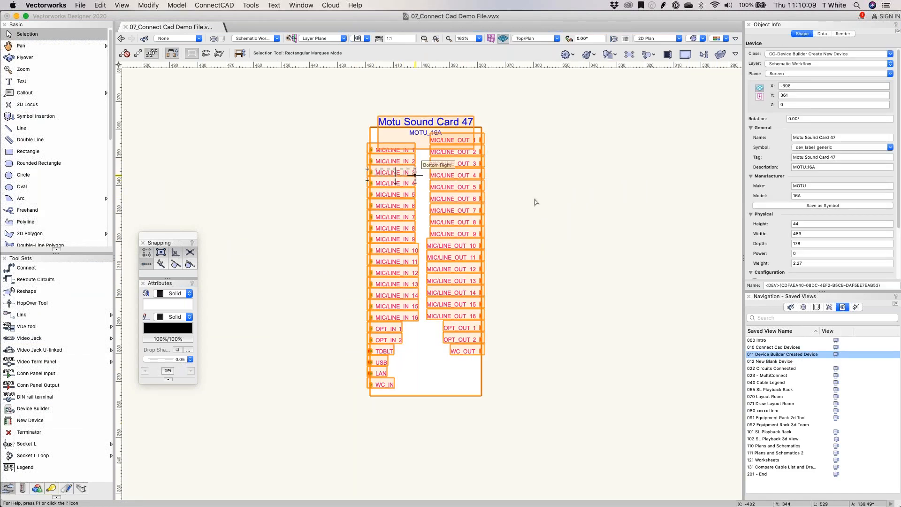
left_click(838, 362)
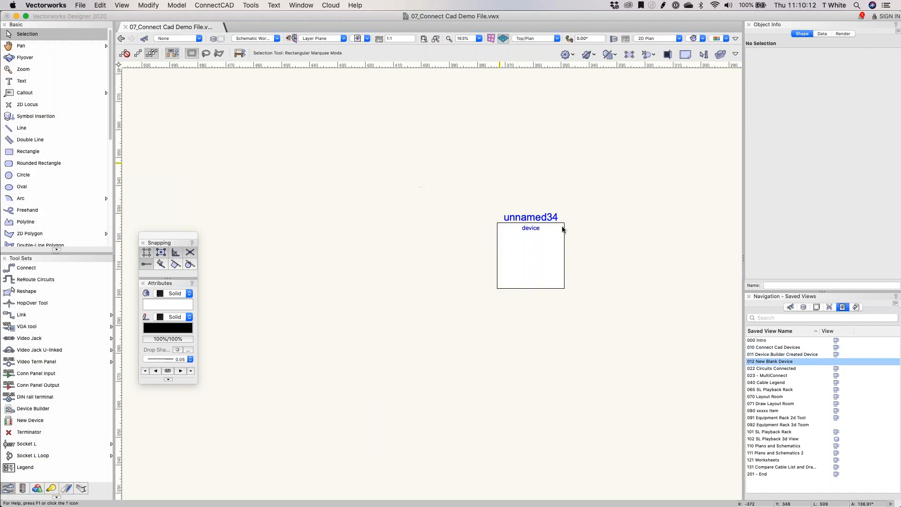
Step: Enter the edit mode of the blank unnamed34 device and fit its outline comfortably in view
left_click(531, 234)
double_click(518, 248)
key("super+a")
key("super+4")
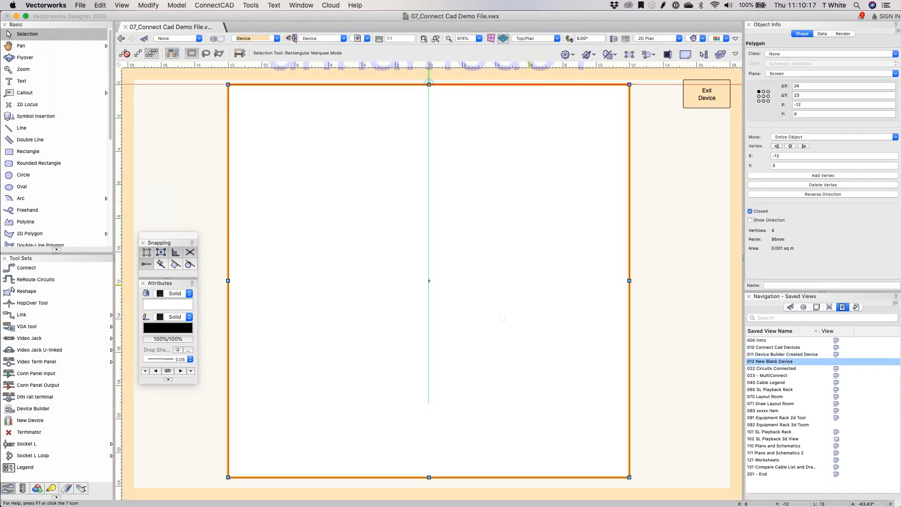
scroll(529, 285, "down", 3)
left_click(612, 125)
left_click(533, 241)
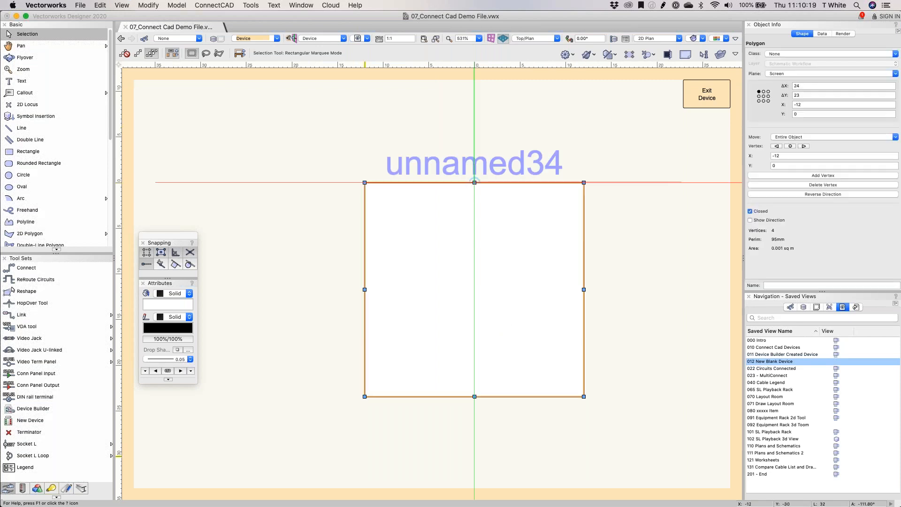
scroll(374, 143, "down", 1)
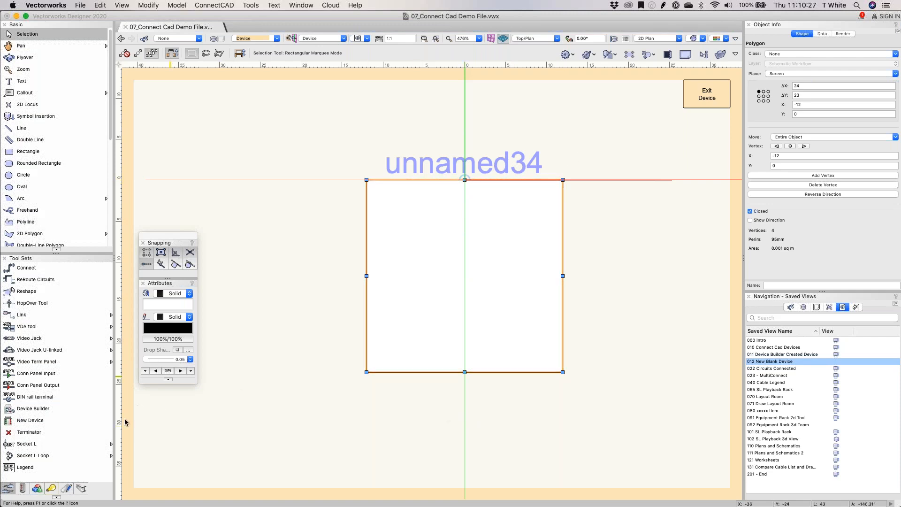
Step: Place a Socket L input on the device's left edge with signal type HDMI, repeated 2 times
left_click(44, 446)
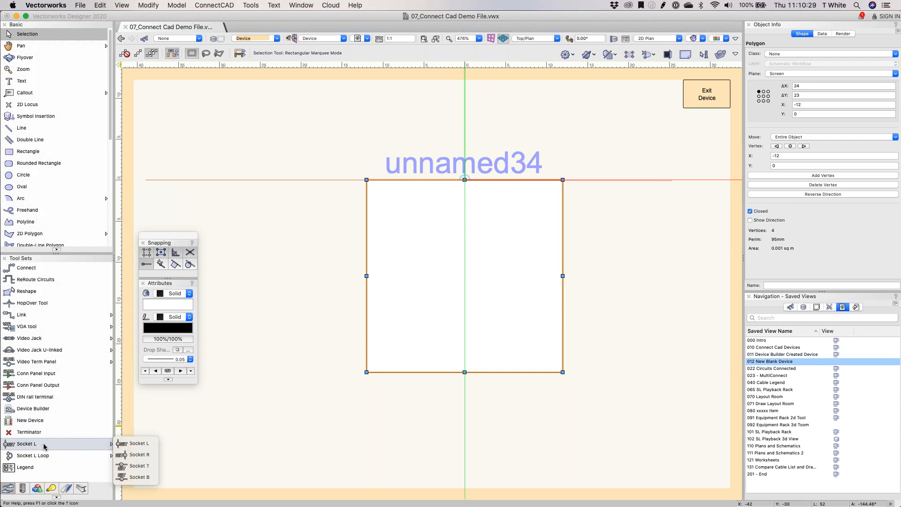
left_click(136, 443)
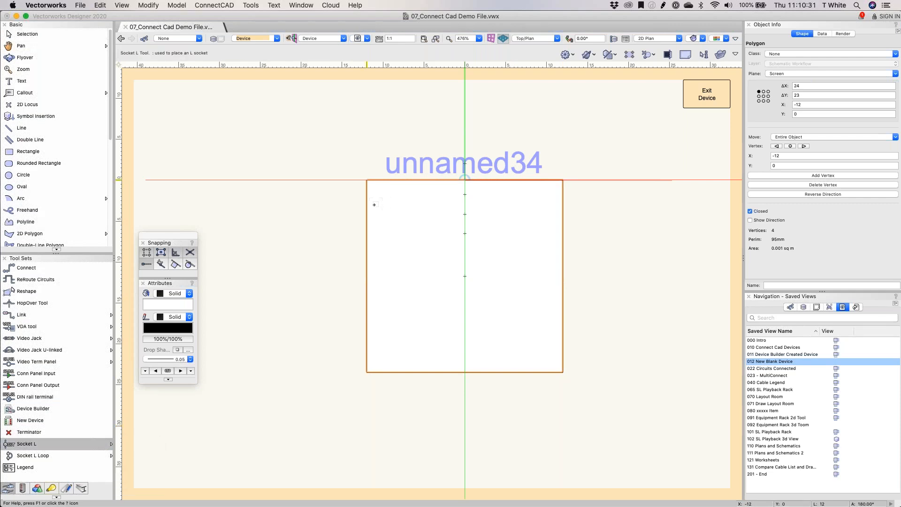
left_click(369, 203)
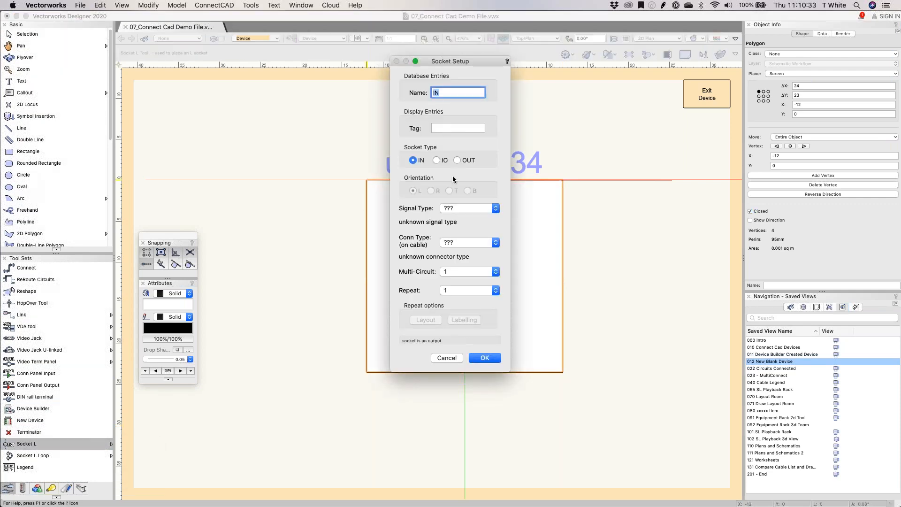
left_click(466, 208)
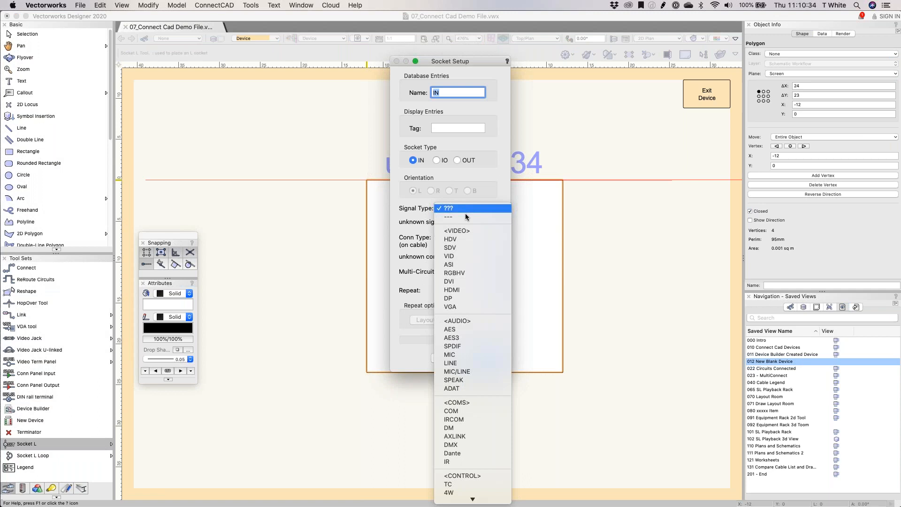
left_click(472, 290)
left_click(455, 291)
left_click(455, 299)
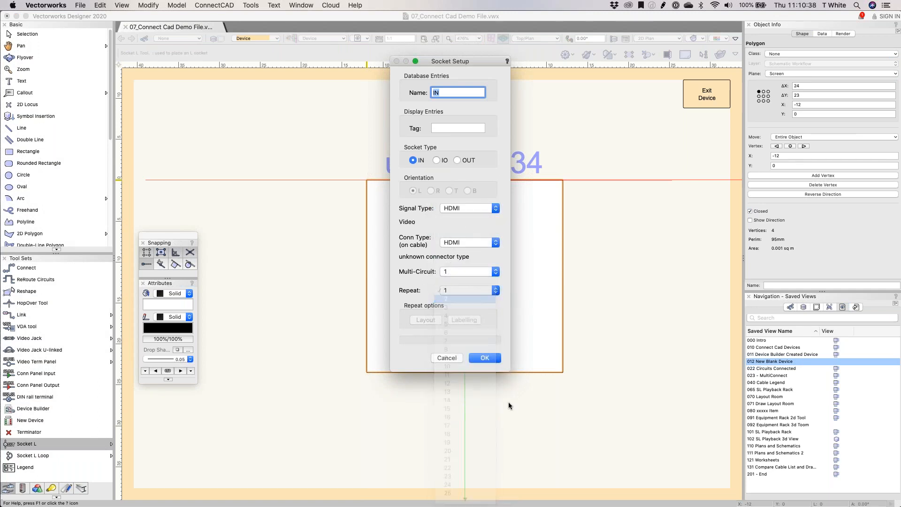
left_click(484, 359)
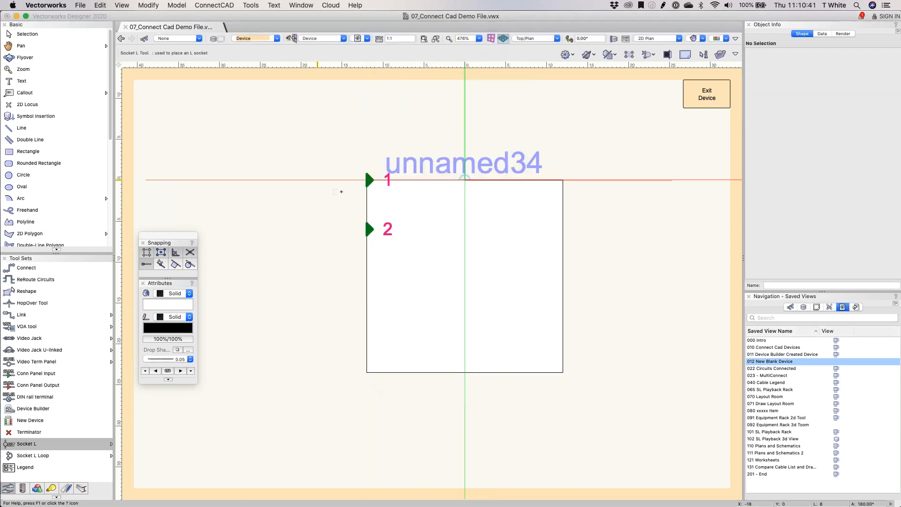
Step: Select both HDMI sockets and move them about 6 mm down the device's left edge
key("x")
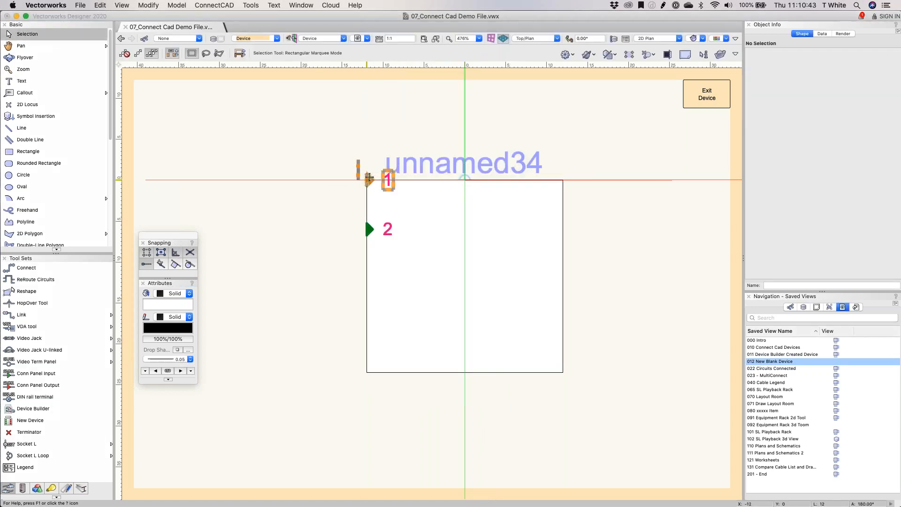
left_click(370, 228, "shift")
left_click_drag(369, 222, 371, 270)
Step: Review the Align/Distribute options for the two selected sockets, then deselect them
right_click(389, 230)
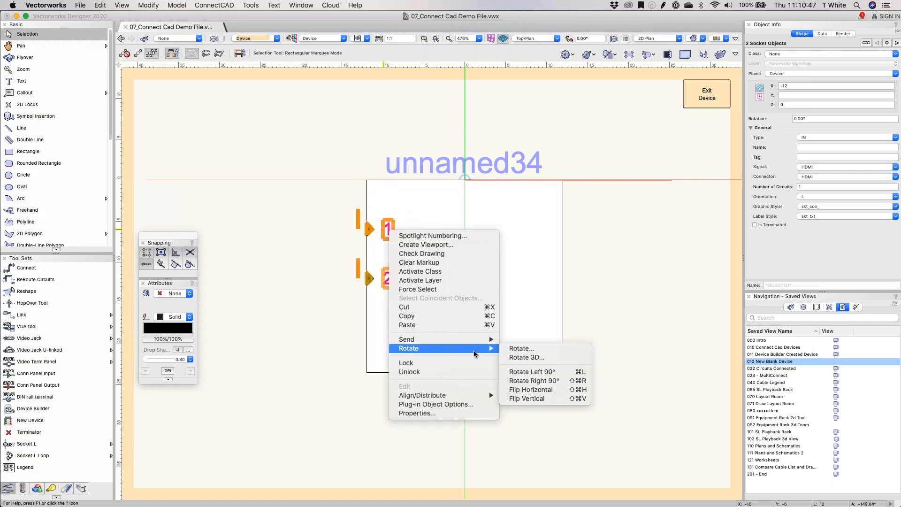
mouse_move(489, 394)
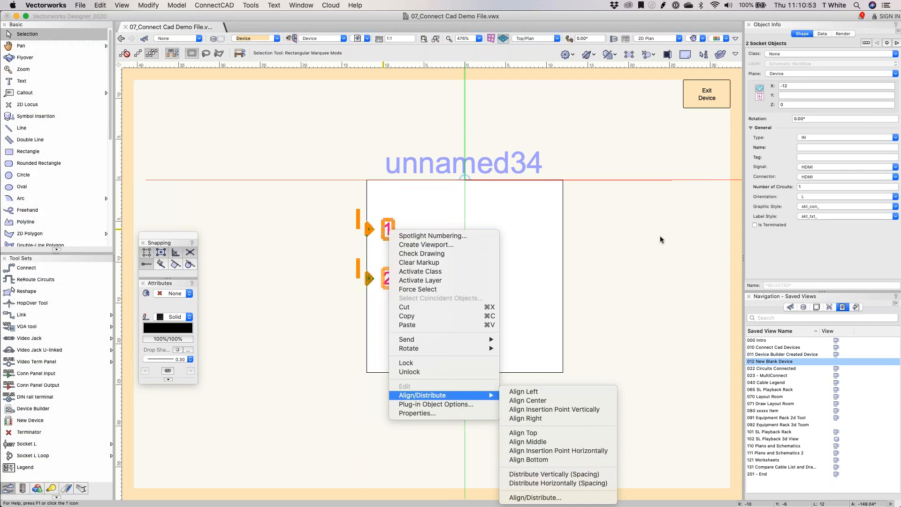
left_click(647, 246)
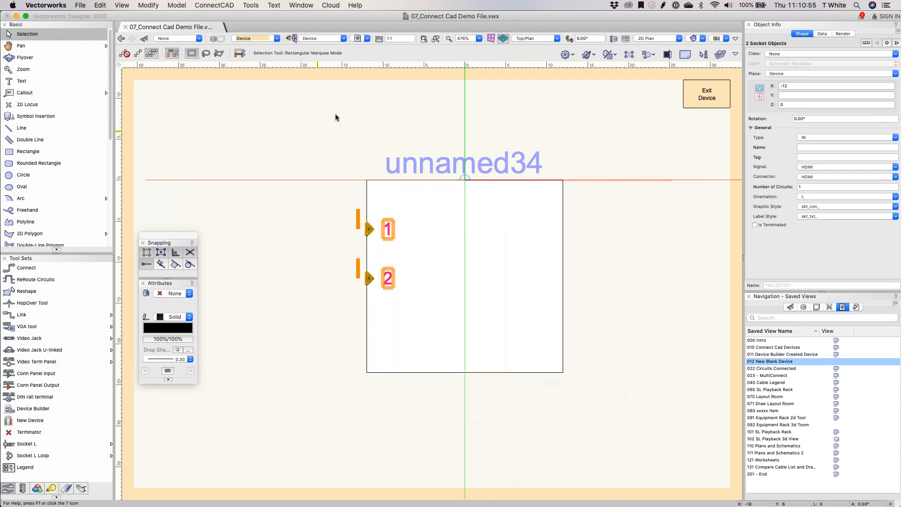
left_click(333, 142)
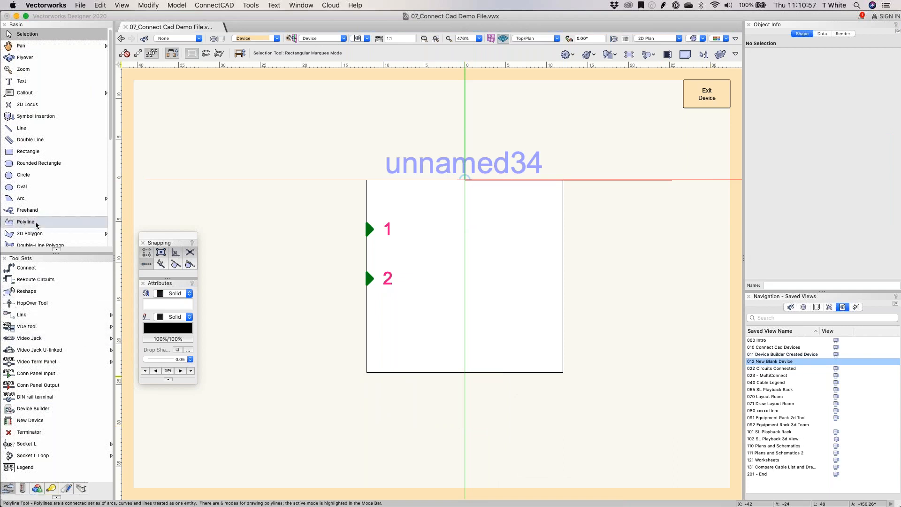
Step: Change the fill of the device's body outline to a yellow-to-white gradient
left_click(476, 198)
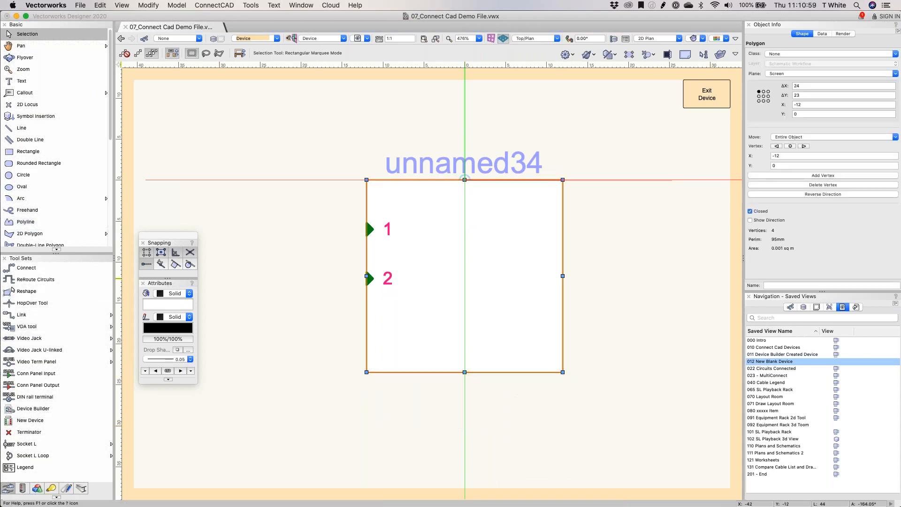
left_click(174, 294)
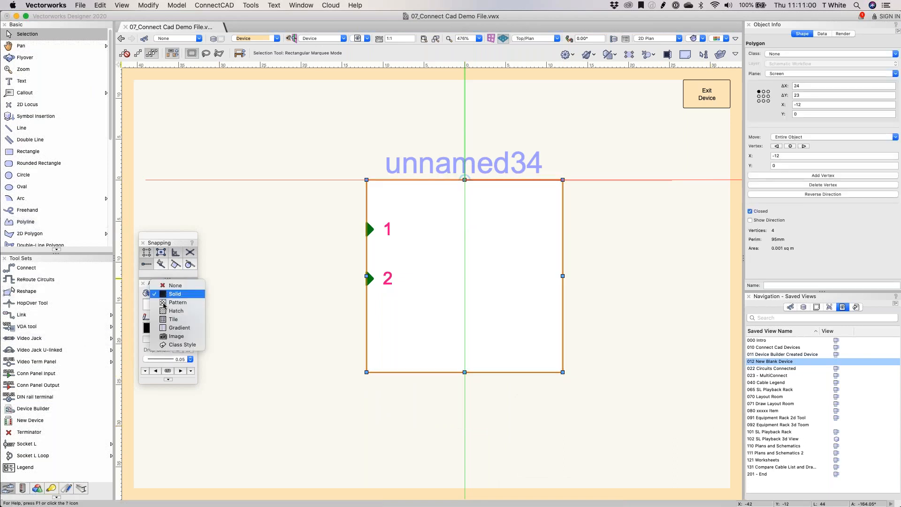
left_click(174, 331)
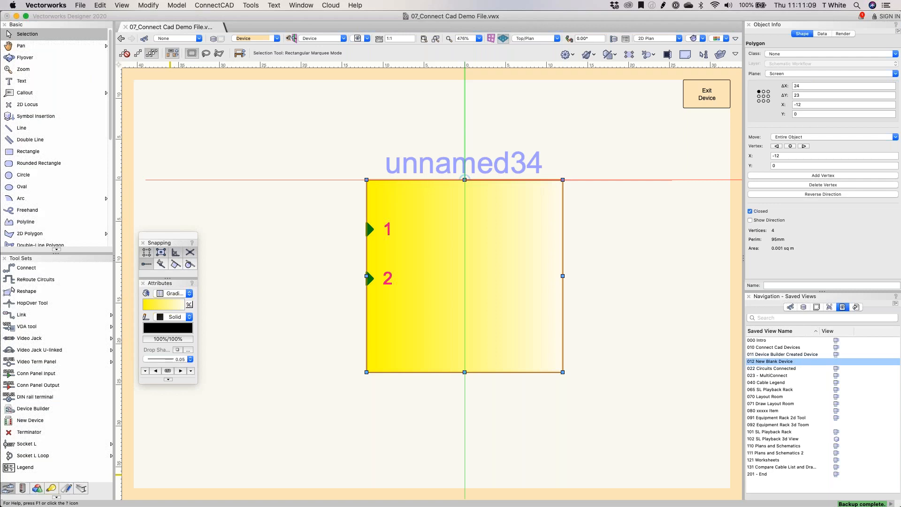
Step: Import download.jpg into the device as a JPEG-compressed bitmap and move the image to the middle of the device body
left_click_drag(365, 266, 398, 269)
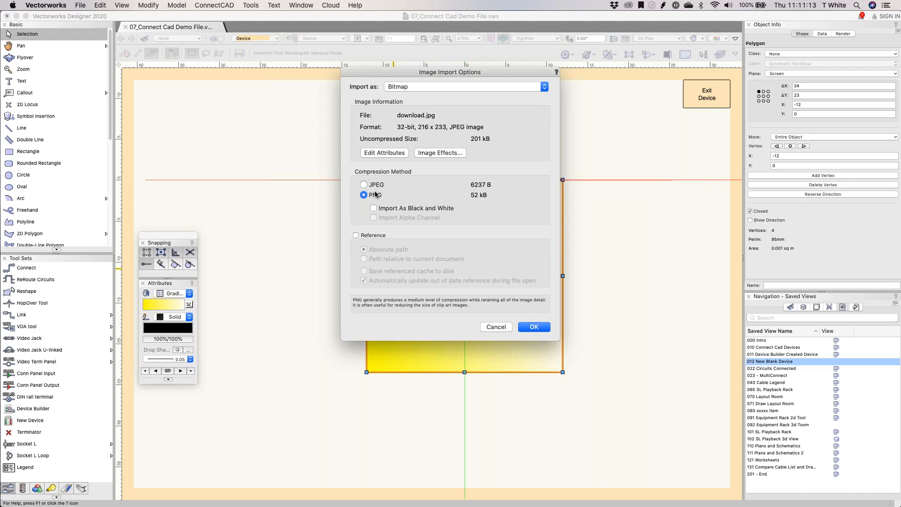
left_click(534, 327)
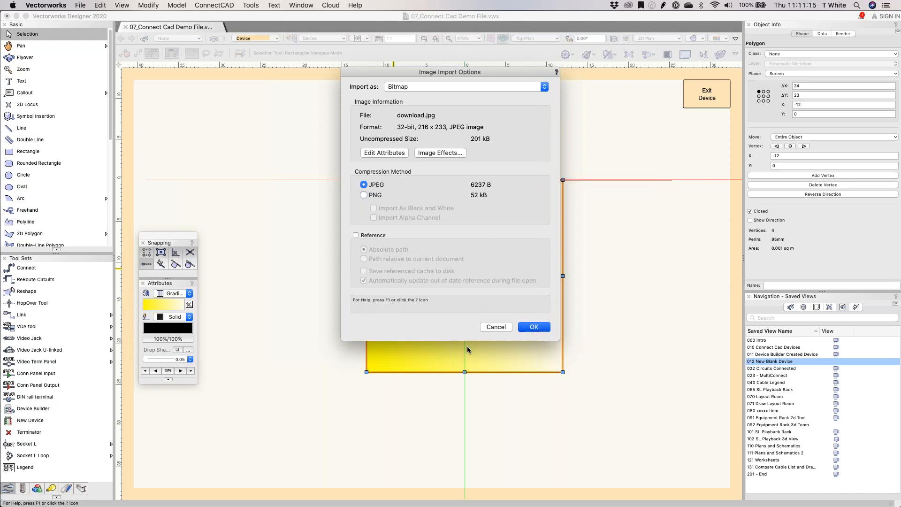
key("super+6")
left_click_drag(479, 387, 445, 341)
scroll(445, 340, "up", 5)
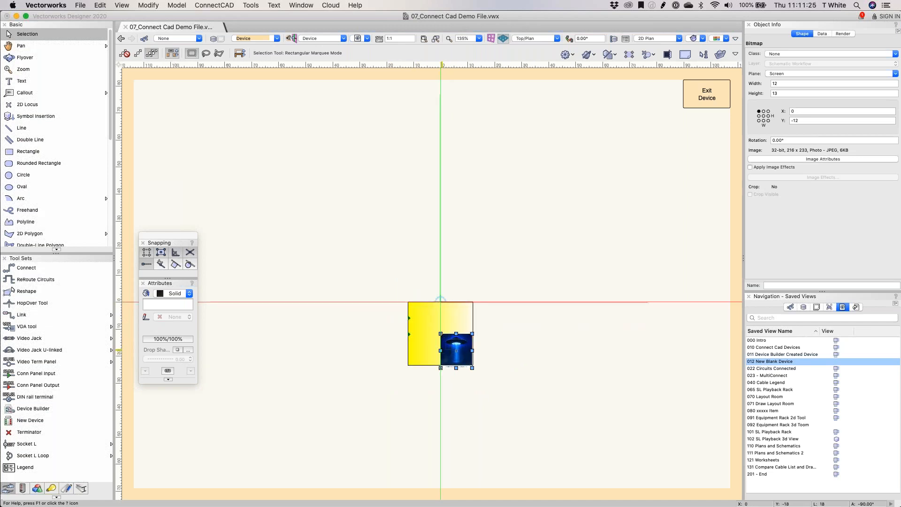
left_click_drag(436, 328, 436, 328)
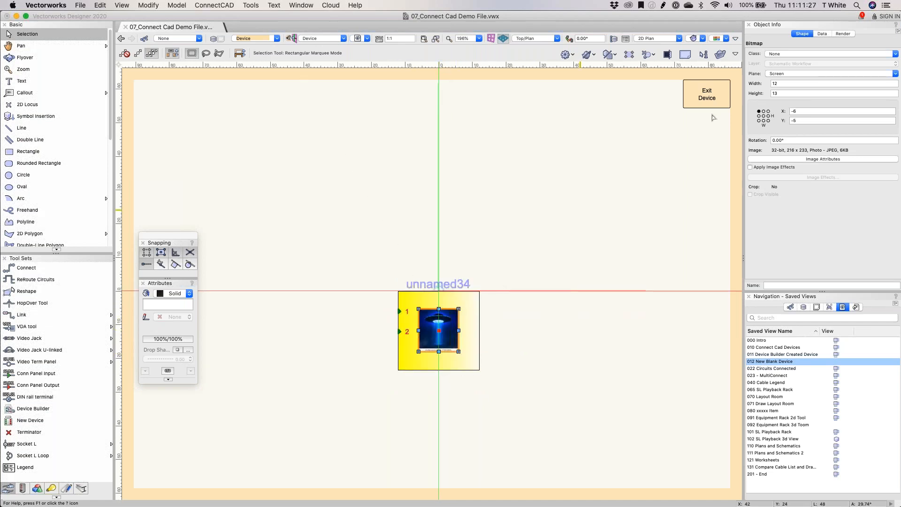
Step: Exit device editing and select the finished yellow device in the schematic
left_click(712, 96)
scroll(565, 375, "down", 2)
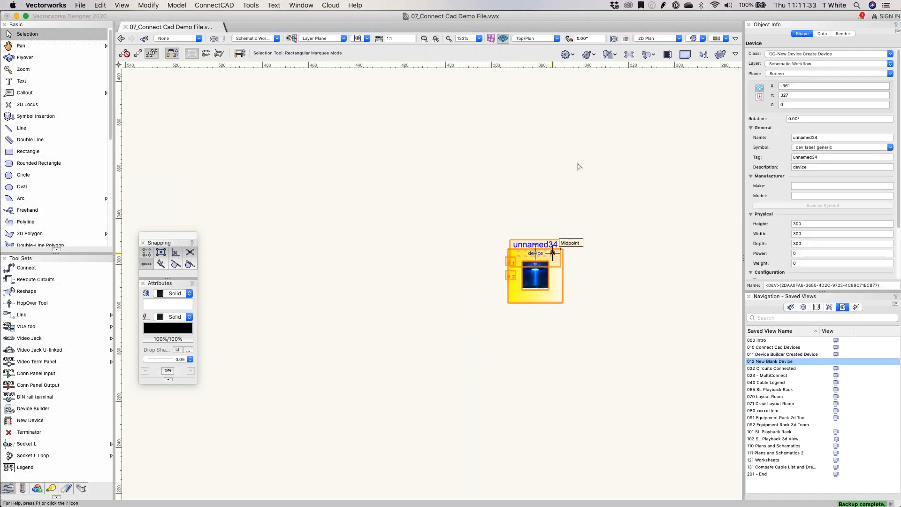
left_click(481, 355)
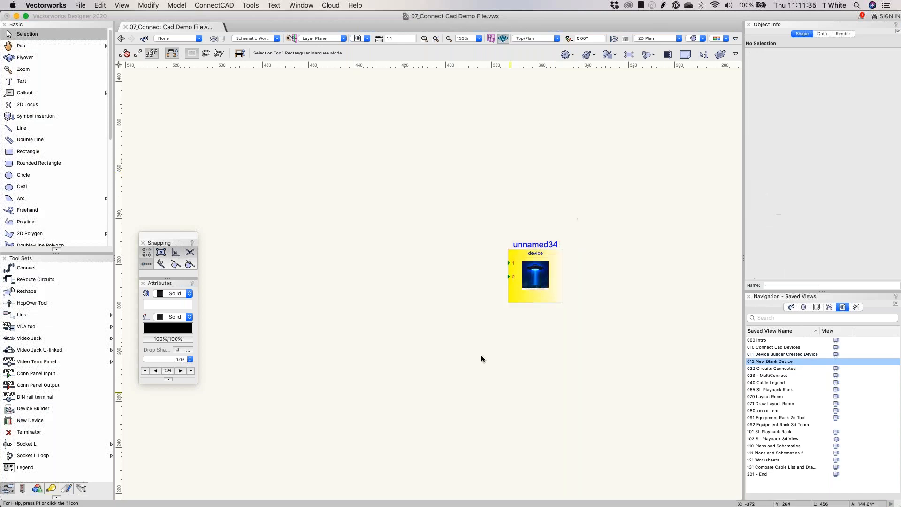
left_click(535, 266)
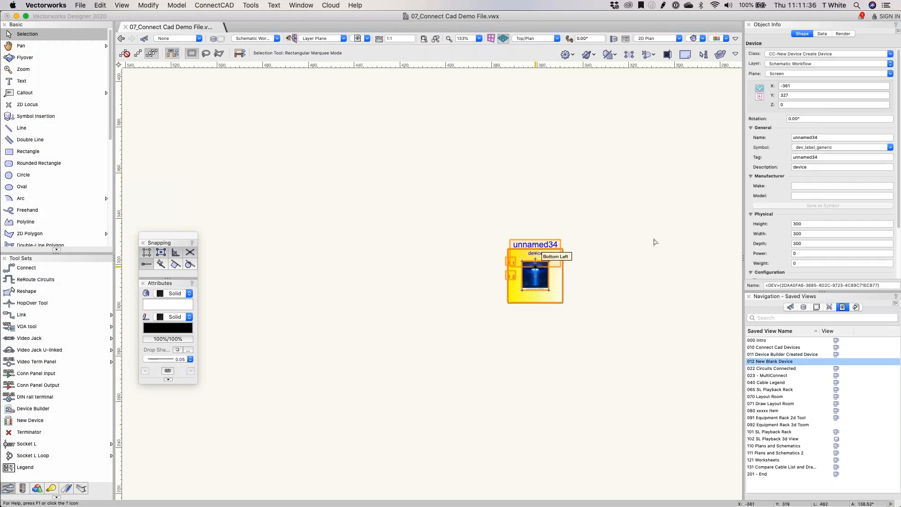
Step: Visit the 011 Device Builder Created Device saved view, then return to 012 New Blank Device with the yellow device at X -432, Y 342
double_click(831, 355)
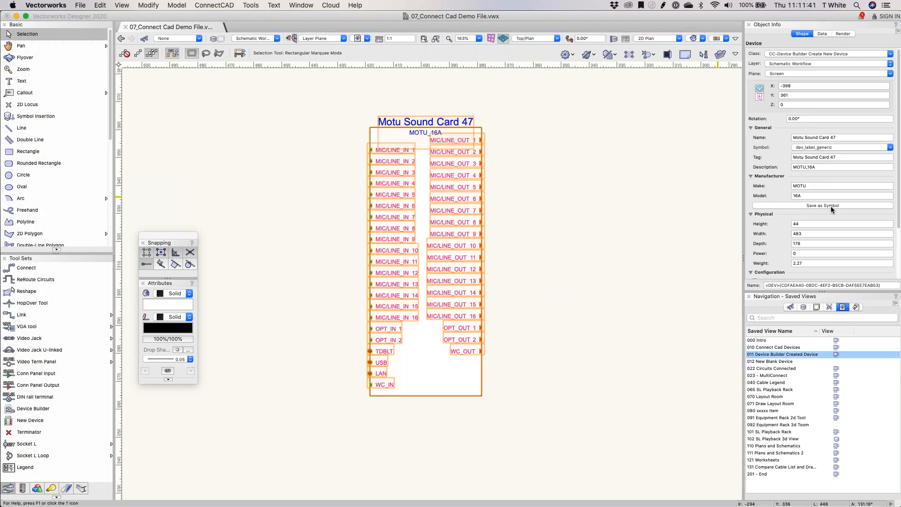
left_click(832, 362)
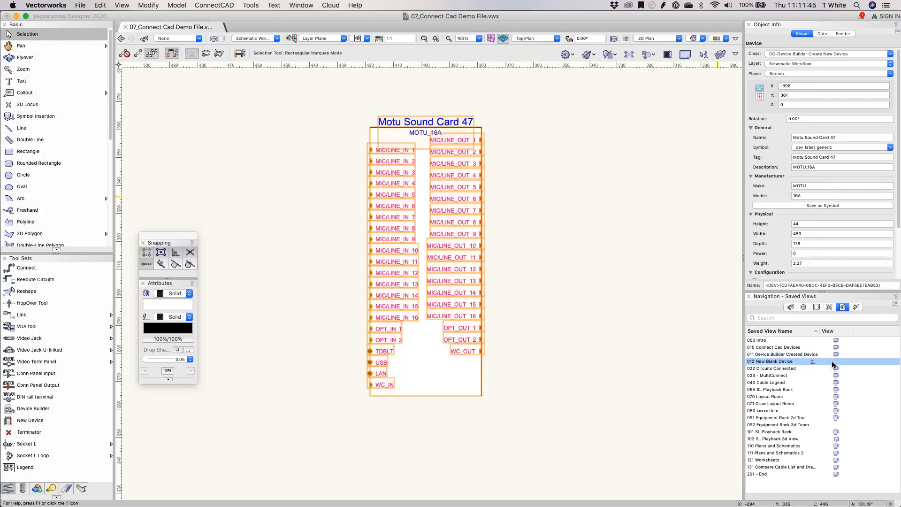
double_click(833, 362)
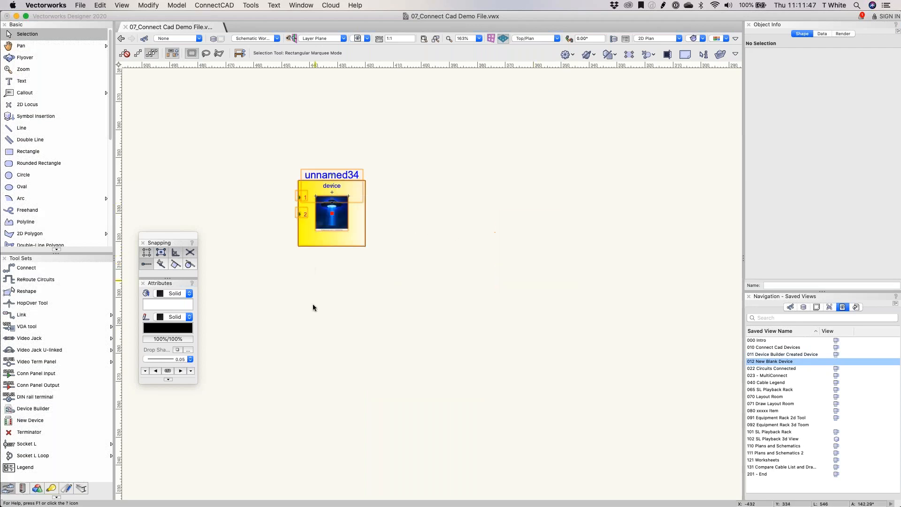
left_click(308, 237)
scroll(298, 239, "down", 1)
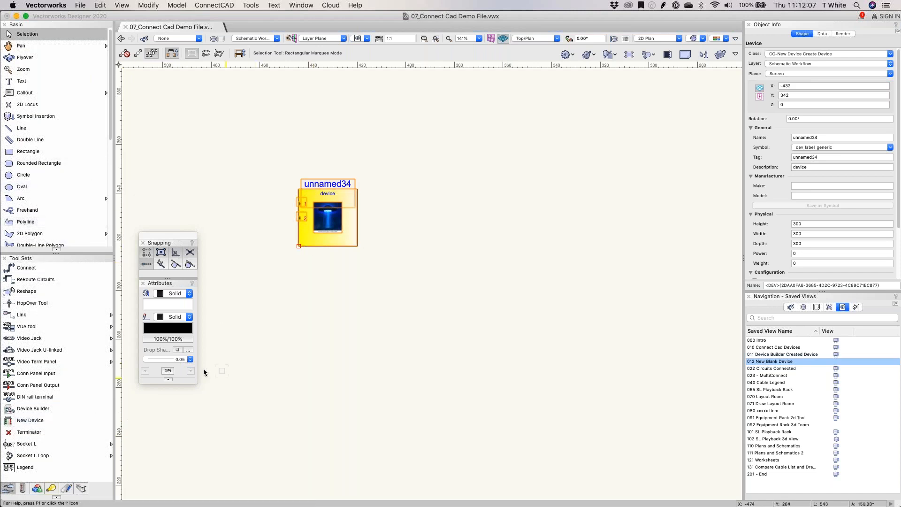
Step: Review the snap grid spacing in the SmartCursor grid settings, then close them and reselect the yellow device
double_click(147, 253)
left_click(542, 189)
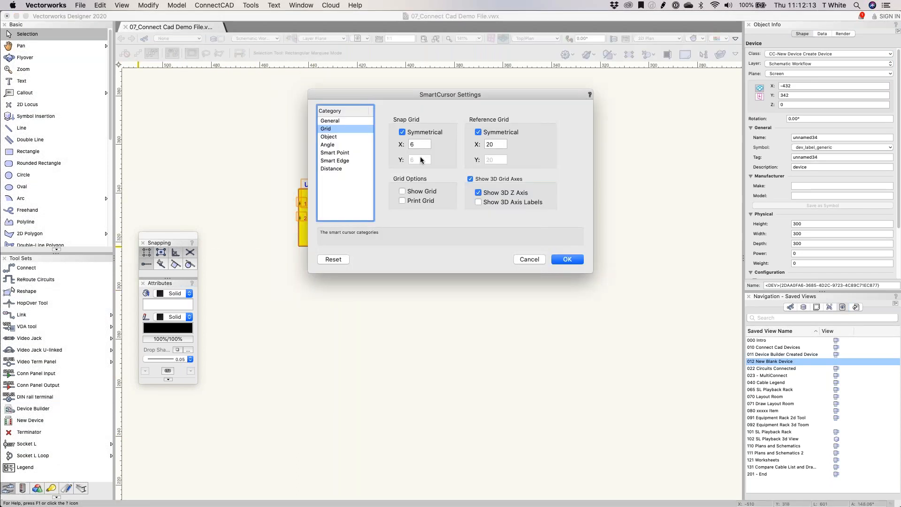
left_click_drag(426, 94, 521, 87)
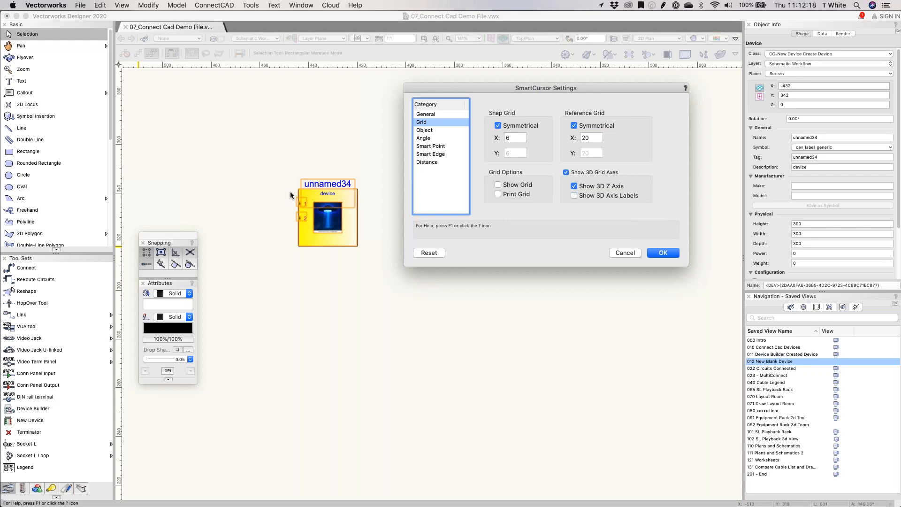
key("Return")
left_click(291, 317)
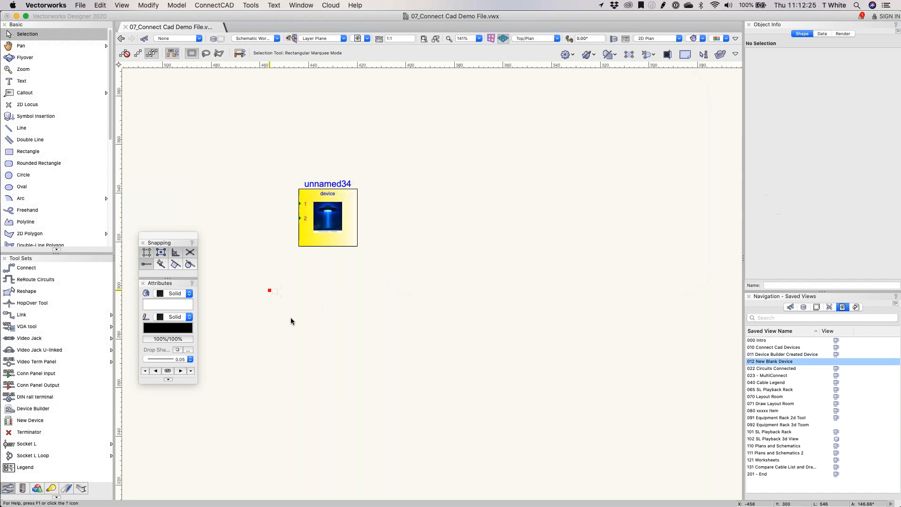
left_click(300, 244)
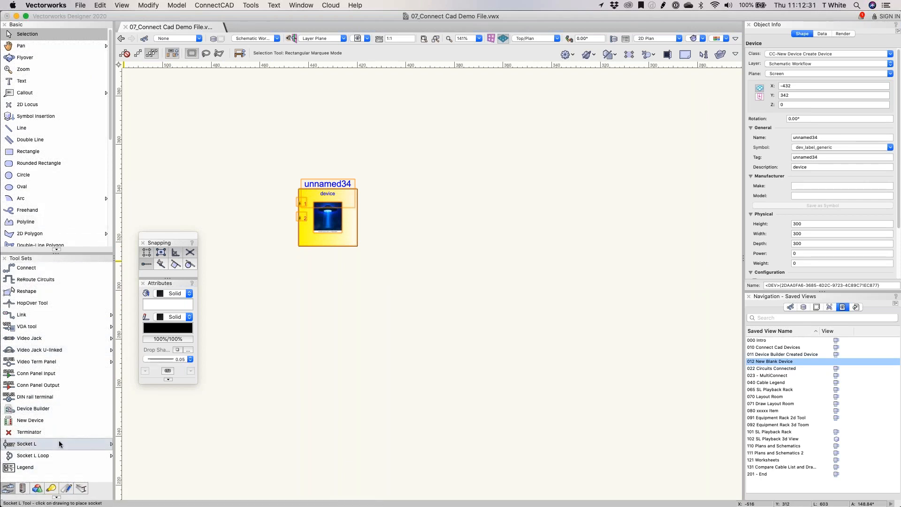
Step: Place a New Device from the "my amazing device" symbol beside the yellow device at X -366, Y 336
left_click(35, 420)
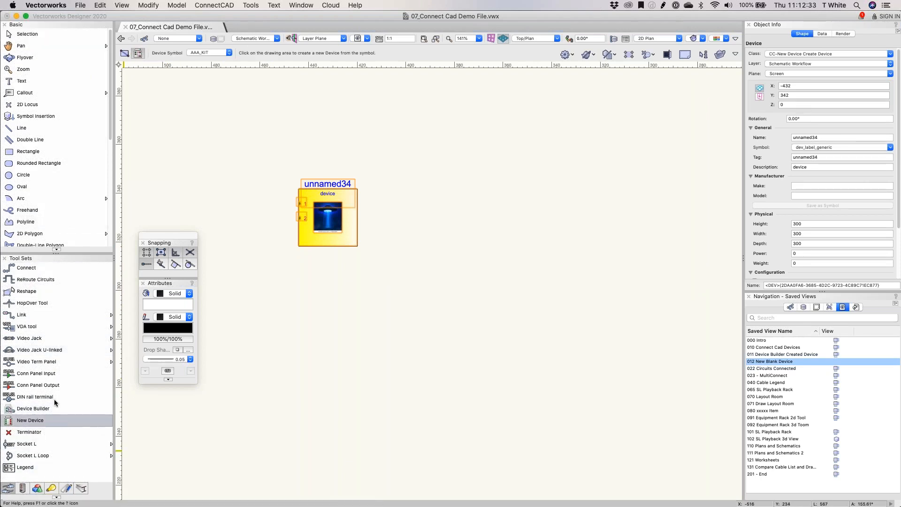
left_click(198, 54)
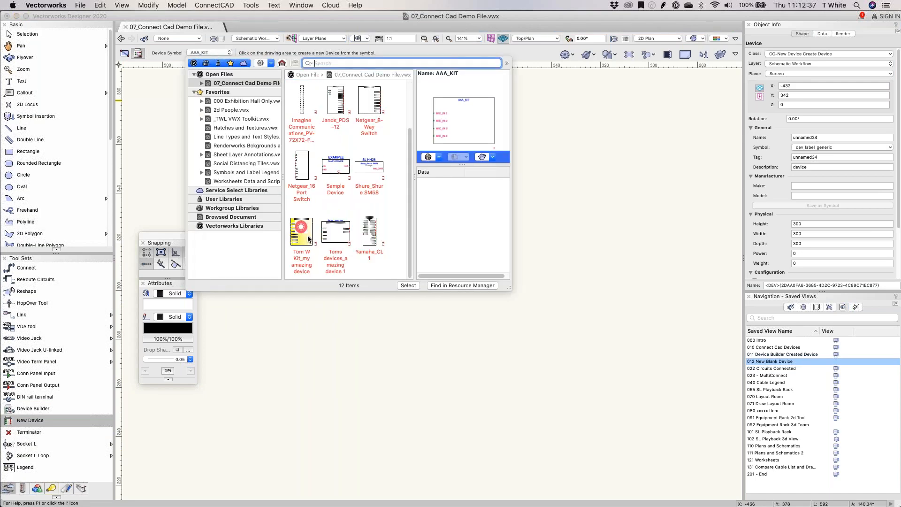
left_click(303, 235)
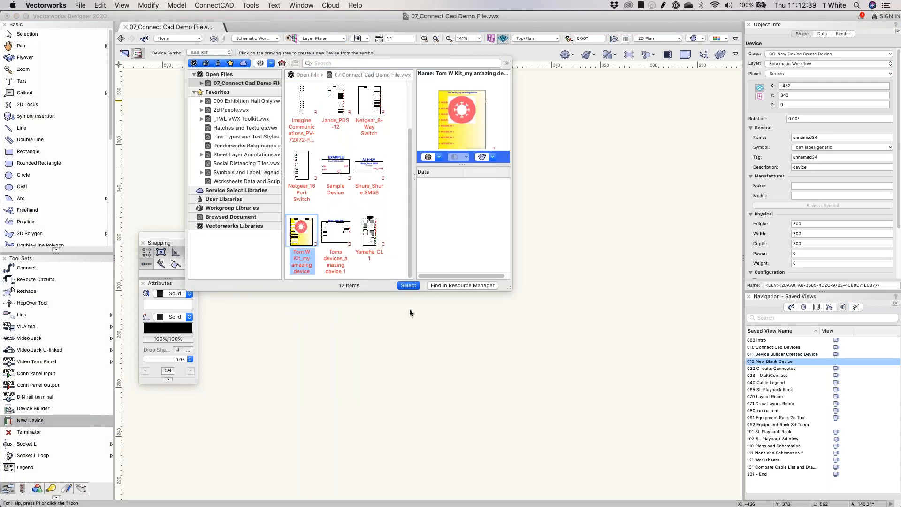
left_click(408, 286)
left_click(487, 202)
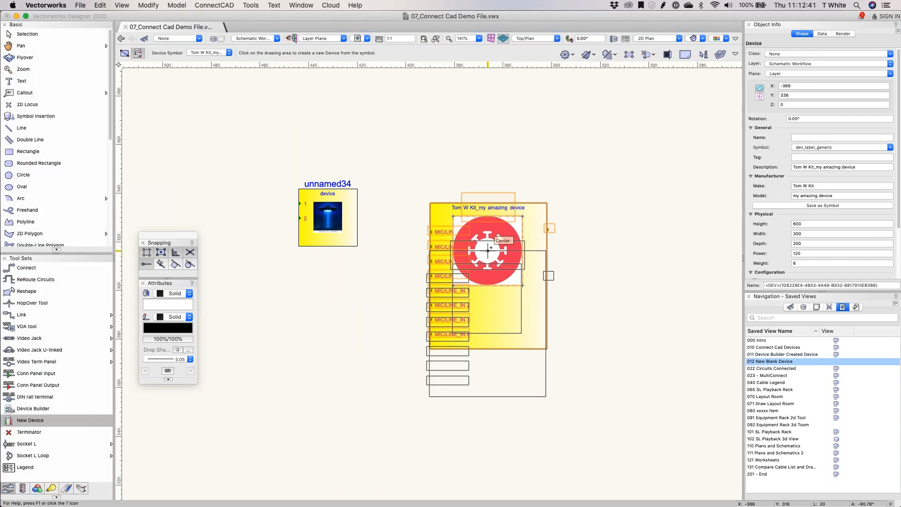
Step: Place three more devices from the same symbol in a column below at X -366, Y 264, 192 and 120
scroll(487, 274, "down", 5)
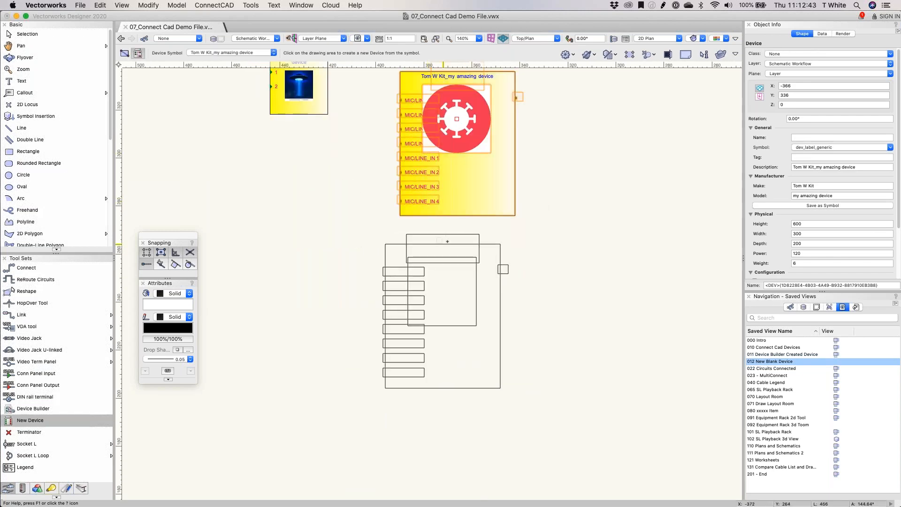
left_click(457, 244)
scroll(457, 244, "down", 5)
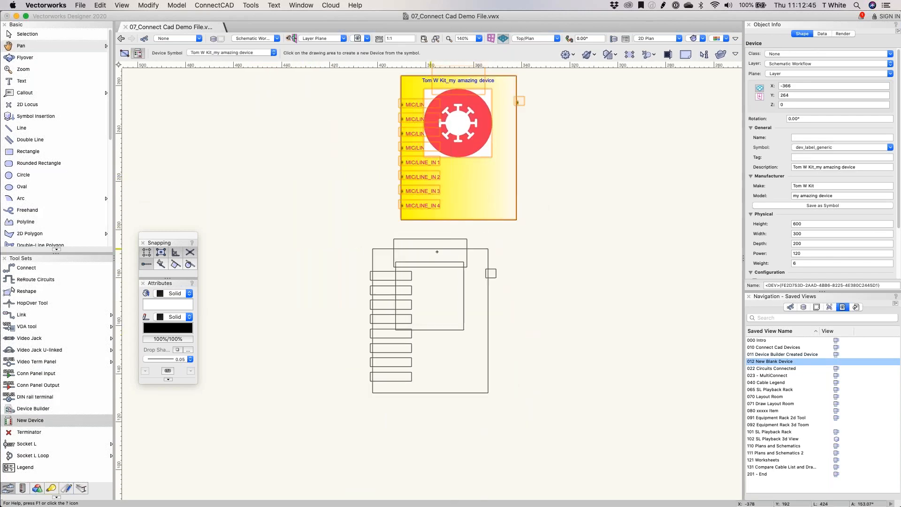
left_click(463, 252)
scroll(463, 252, "down", 3)
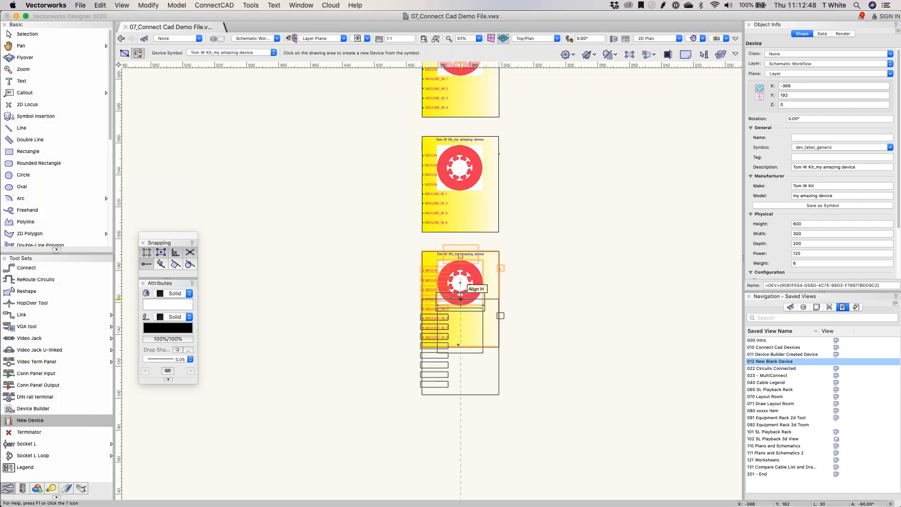
left_click(460, 366)
scroll(526, 322, "down", 2)
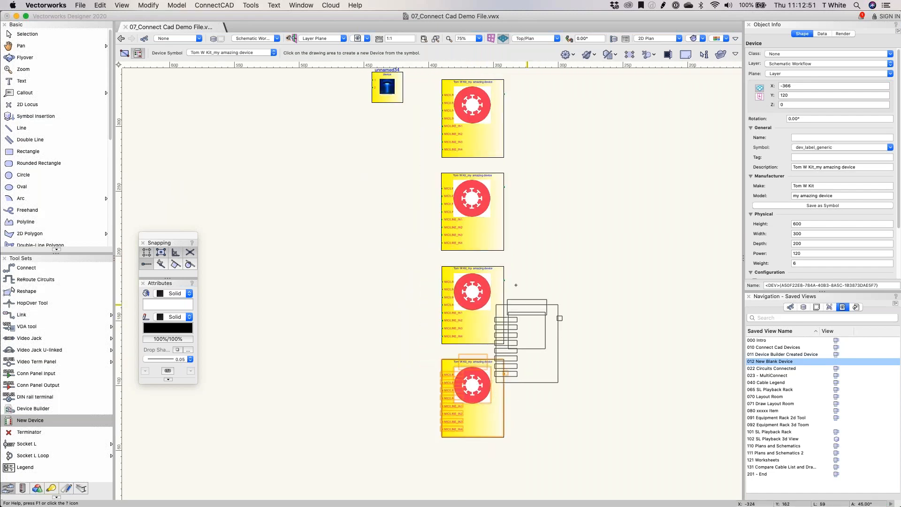
Step: Delete all four devices placed from the symbol, keeping only the yellow device with the image
key("x")
left_click_drag(557, 463, 428, 82)
key("Delete")
left_click(475, 145)
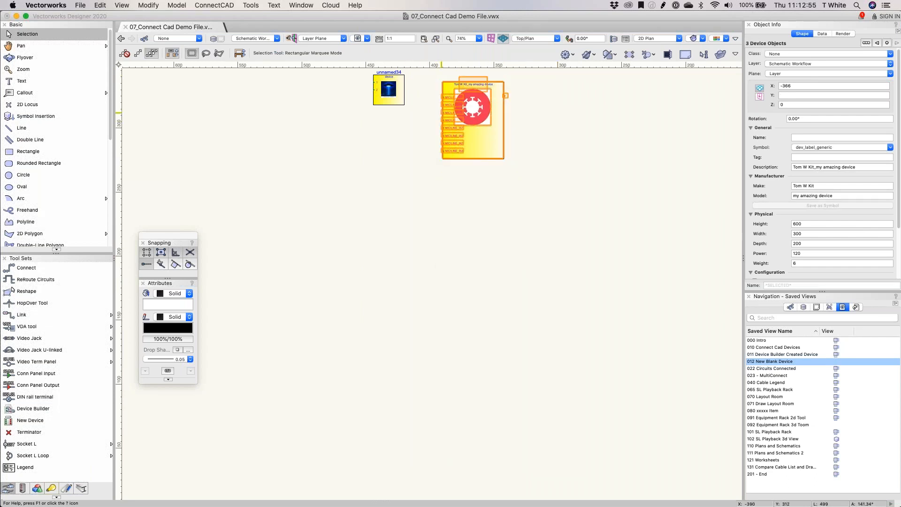
key("Delete")
Step: Move the yellow device to X -486, Y 288 and distribute 4 duplicates straight down with the Move by Points tool in Distribute Mode
left_click(381, 97)
left_click_drag(381, 97, 312, 167)
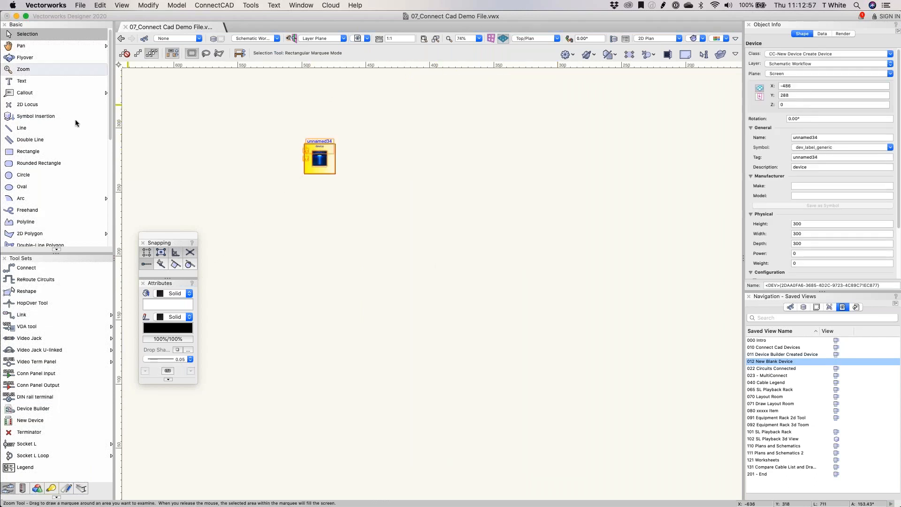
scroll(44, 209, "down", 5)
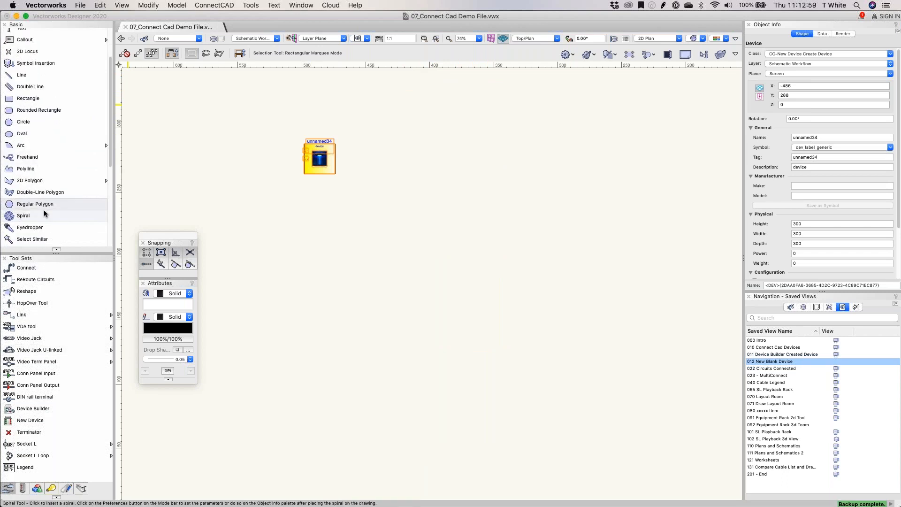
scroll(60, 221, "down", 5)
left_click(34, 240)
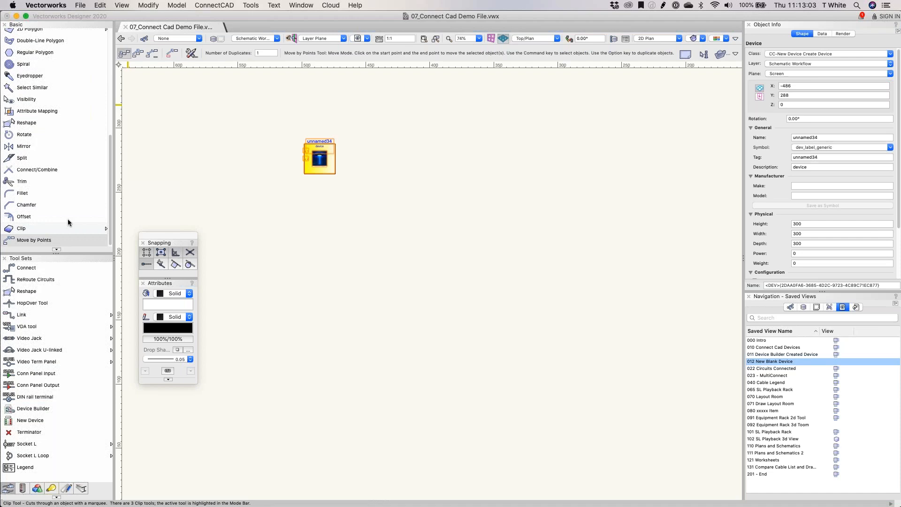
left_click(138, 54)
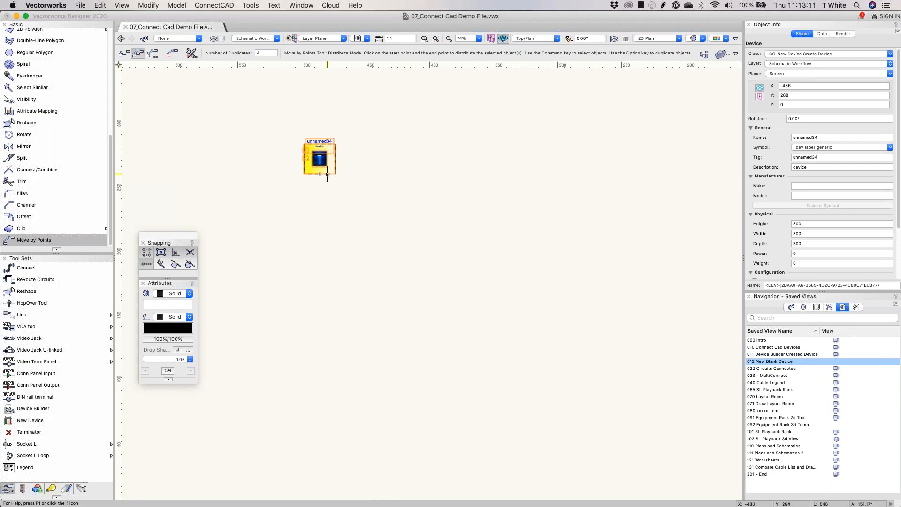
left_click(320, 159)
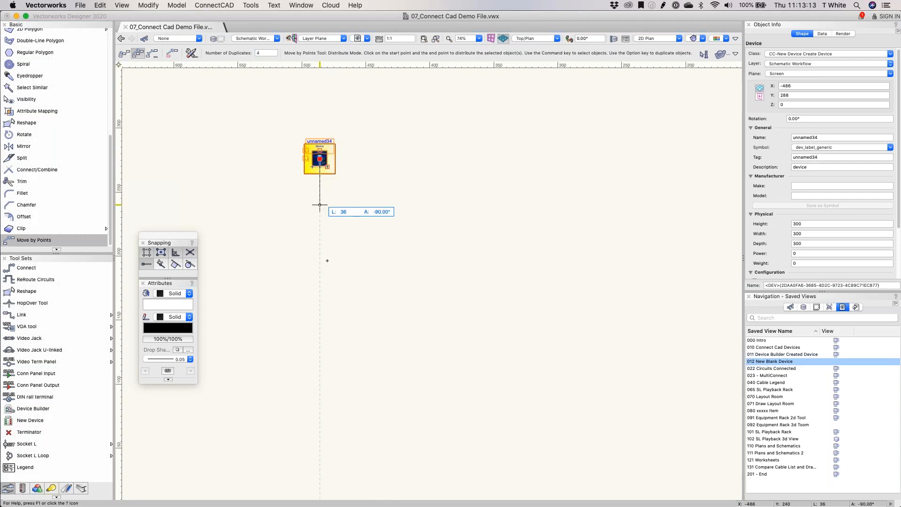
left_click(319, 328)
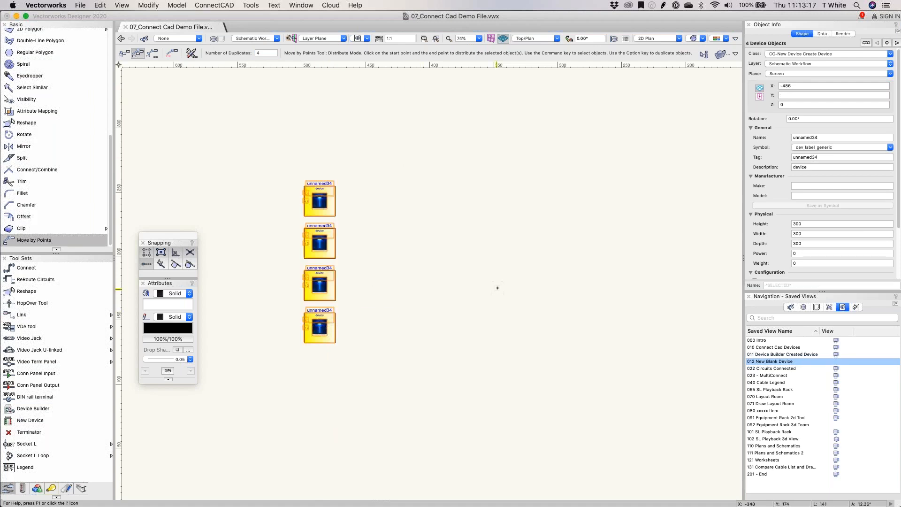
key("x")
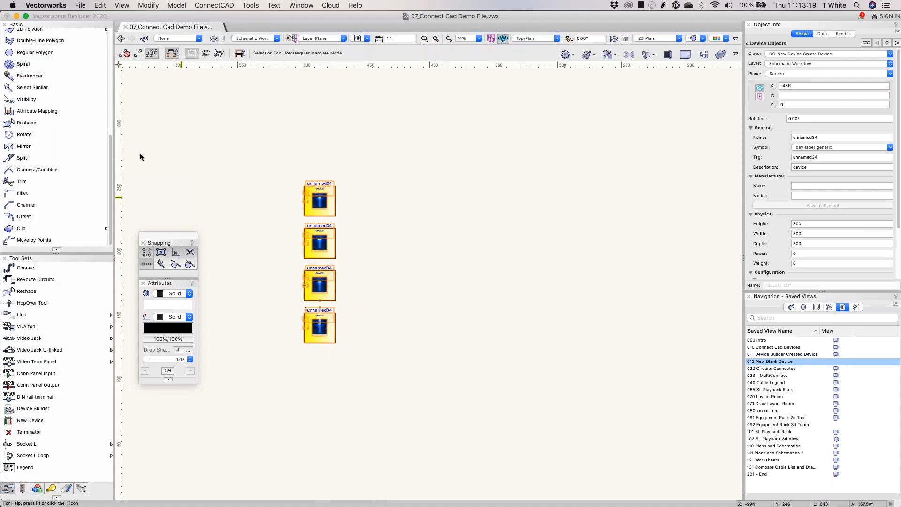
Step: Copy the column of four devices directly below itself at the same X position
scroll(298, 244, "up", 2)
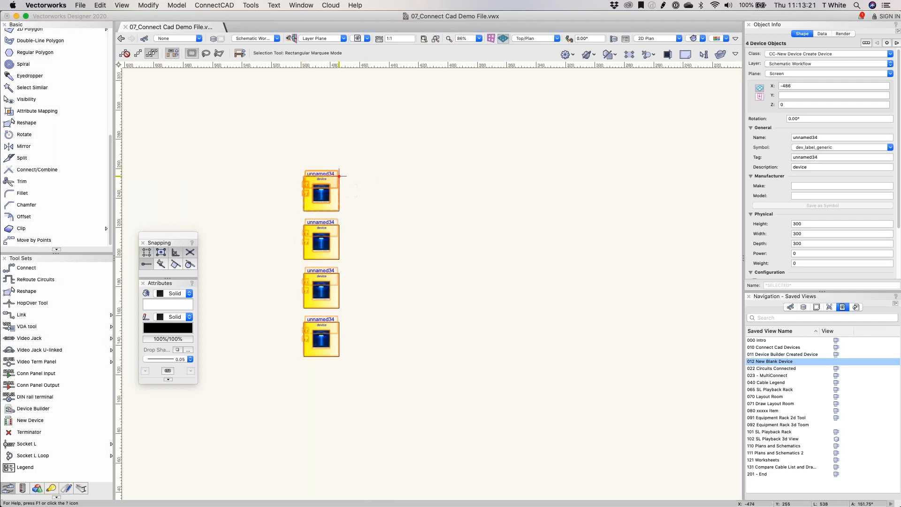
left_click_drag(338, 193, 328, 396)
scroll(328, 395, "down", 2)
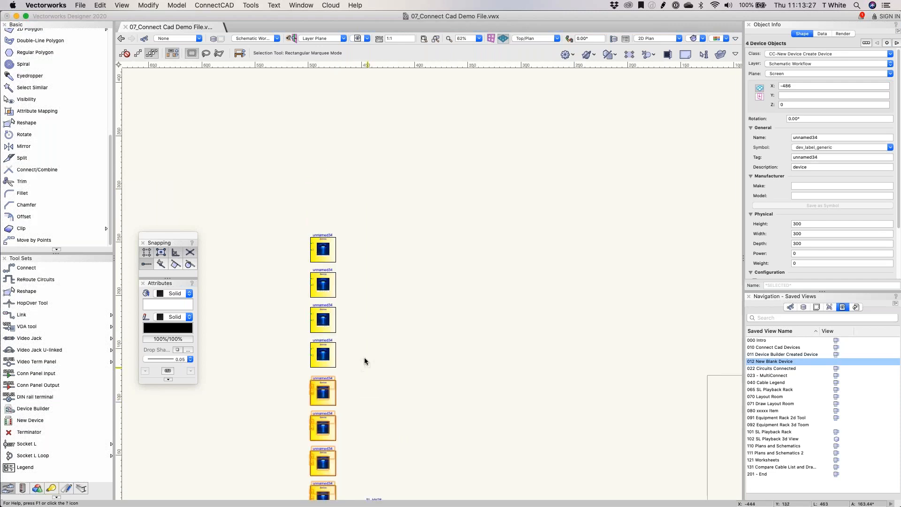
Step: Delete the seven lower yellow devices and move the remaining top one to X -462, Y 213
scroll(385, 210, "down", 2)
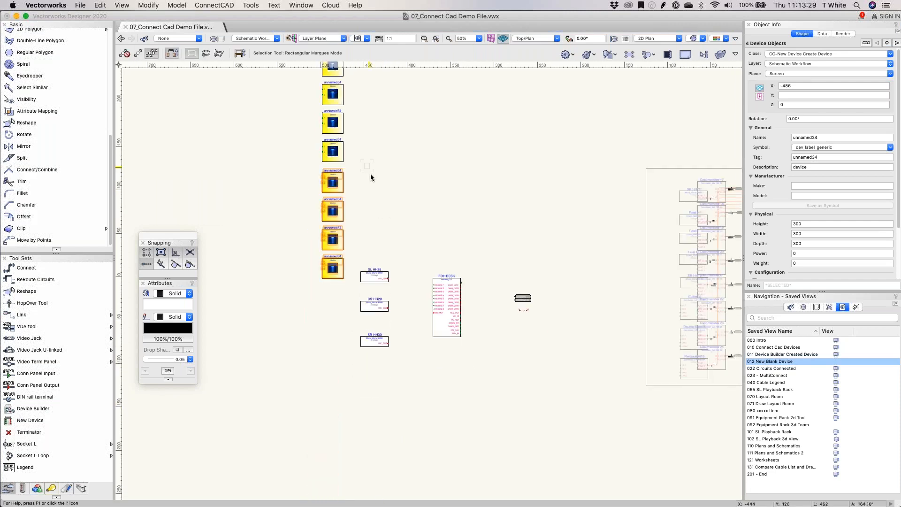
middle_click_drag(402, 184, 382, 258)
left_click_drag(248, 137, 335, 414)
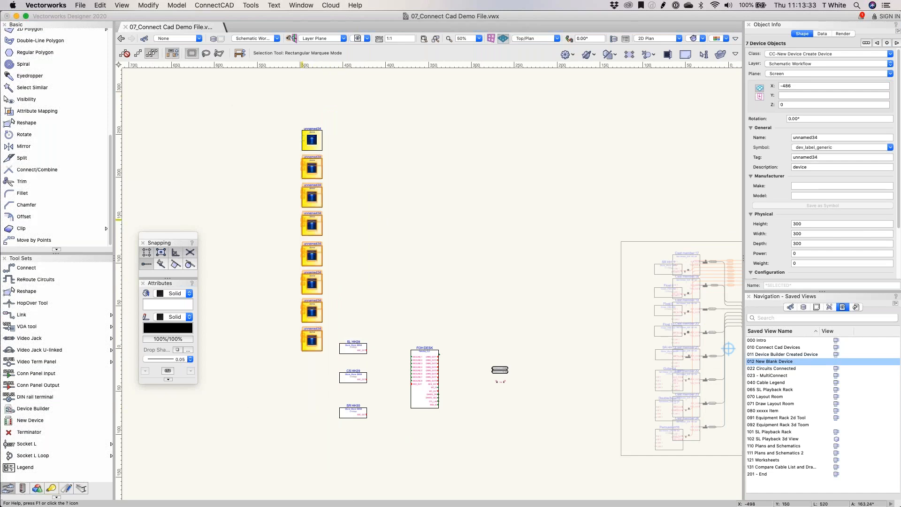
key("Delete")
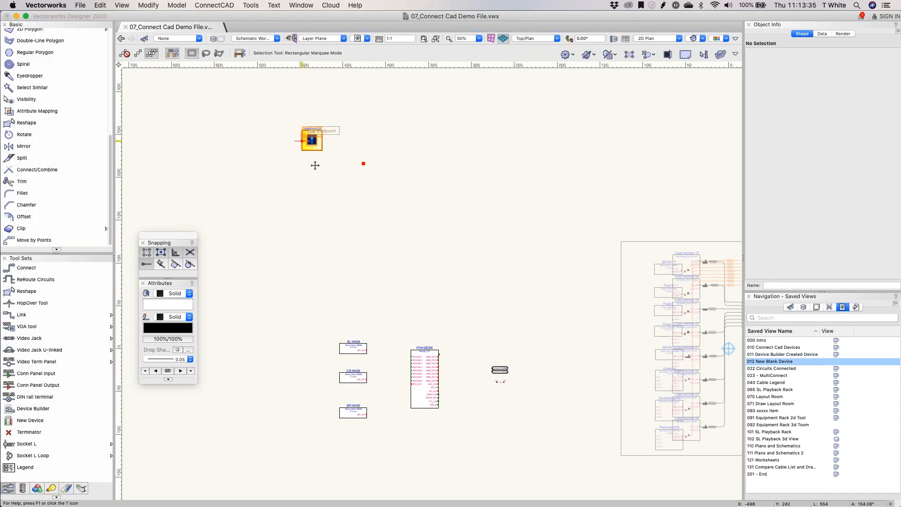
left_click_drag(312, 142, 333, 177)
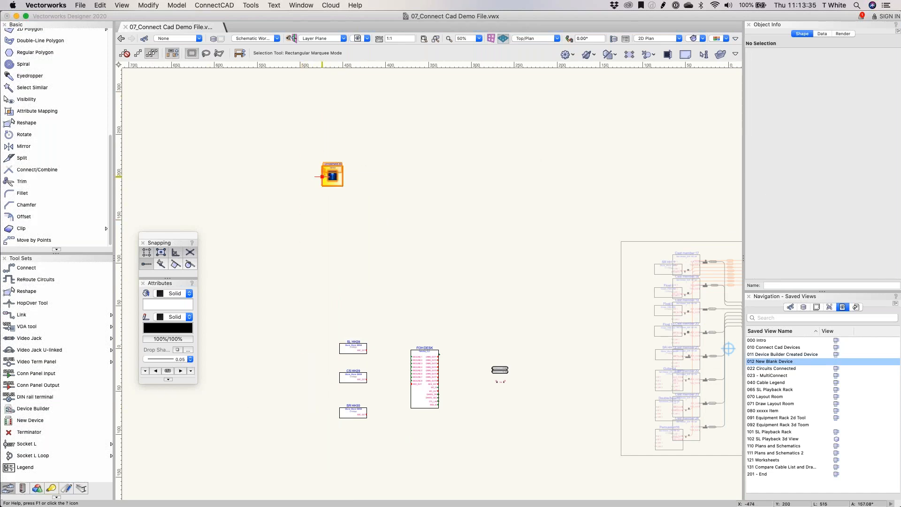
Step: Open the saved view 022 Circuits Connected and select the SL HH28 device
left_click(839, 366)
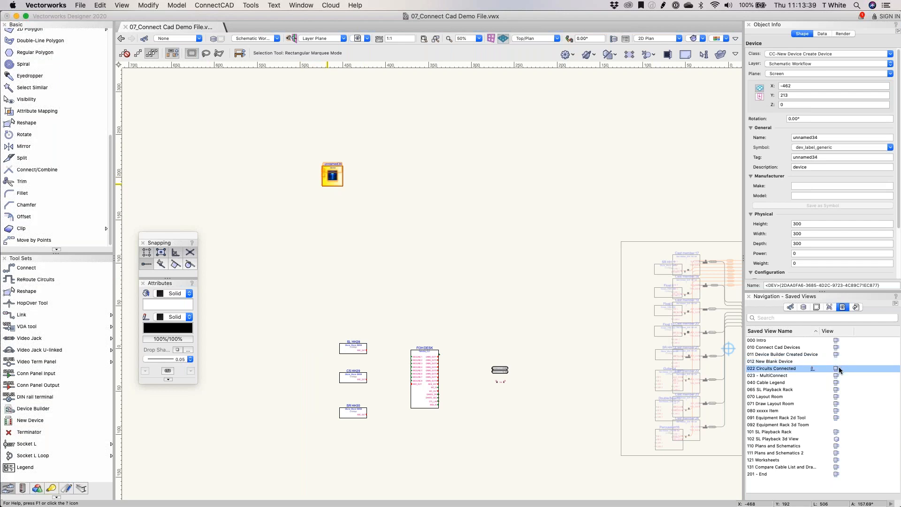
double_click(839, 368)
left_click(292, 138)
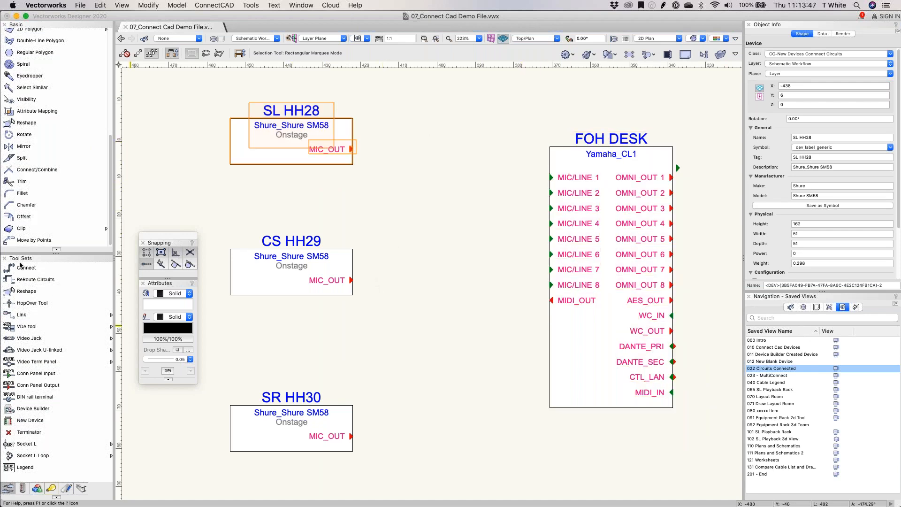
Step: Connect the SL HH28 MIC_OUT socket to MIC/LINE 3 on the FOH DESK with a Single Connect Polyline circuit
left_click(20, 267)
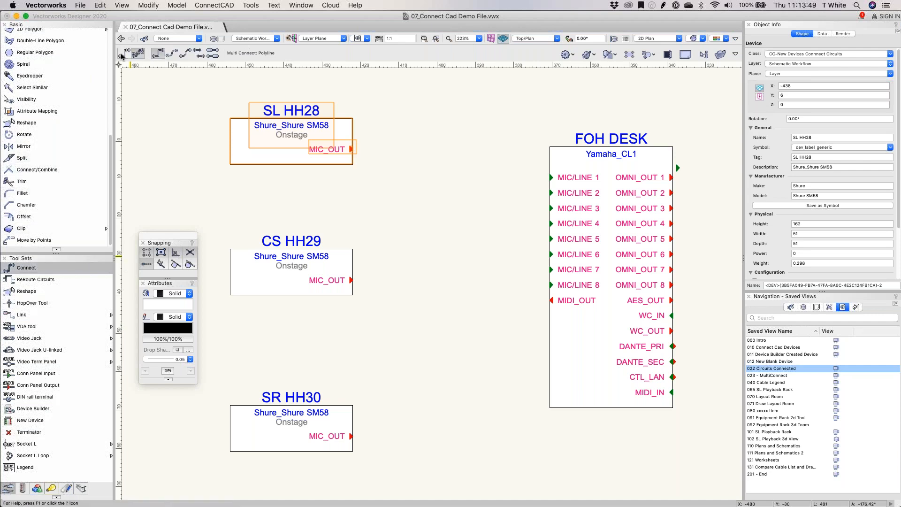
left_click(123, 53)
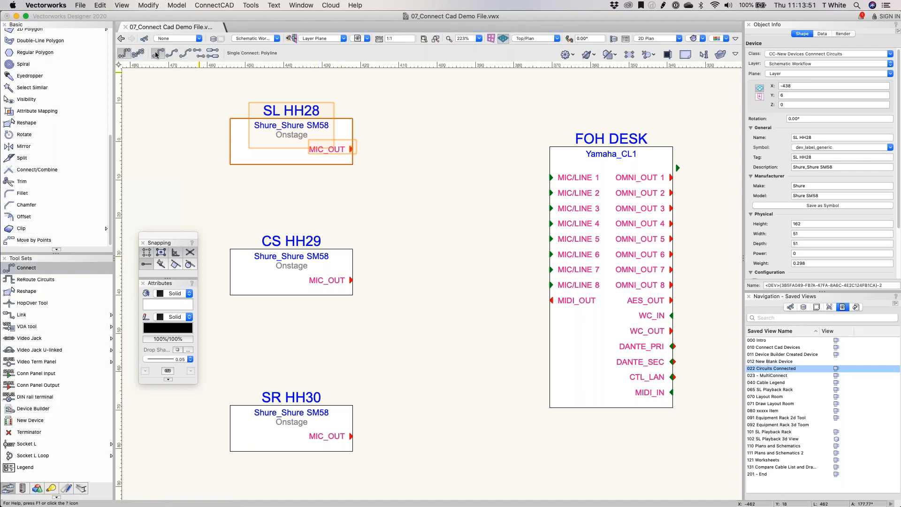
left_click(348, 146)
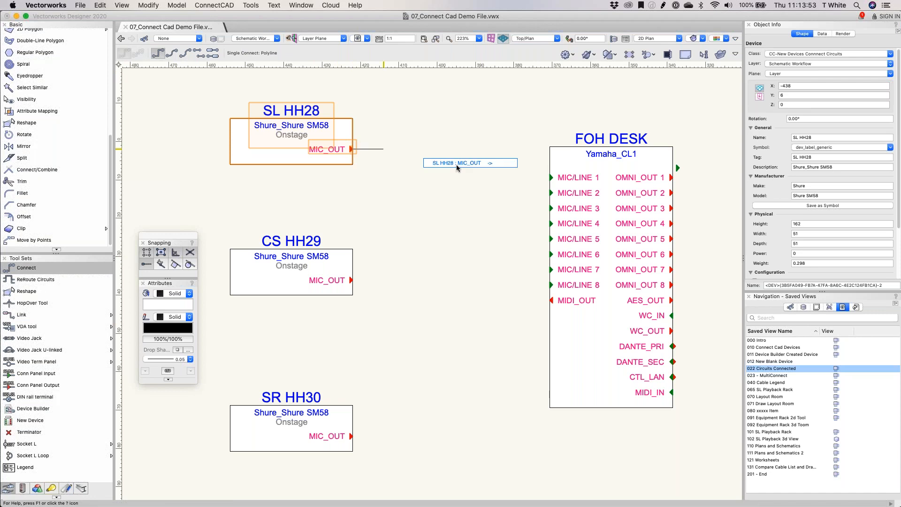
left_click(430, 149)
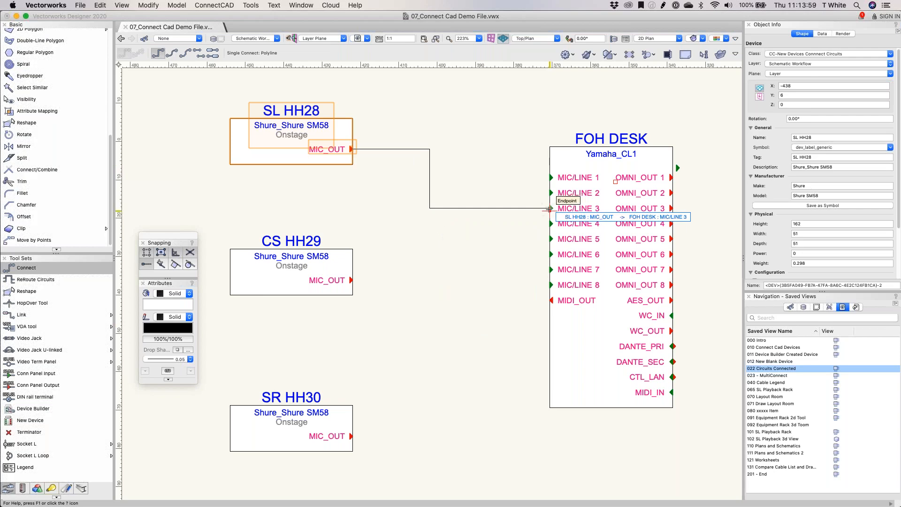
left_click(546, 208)
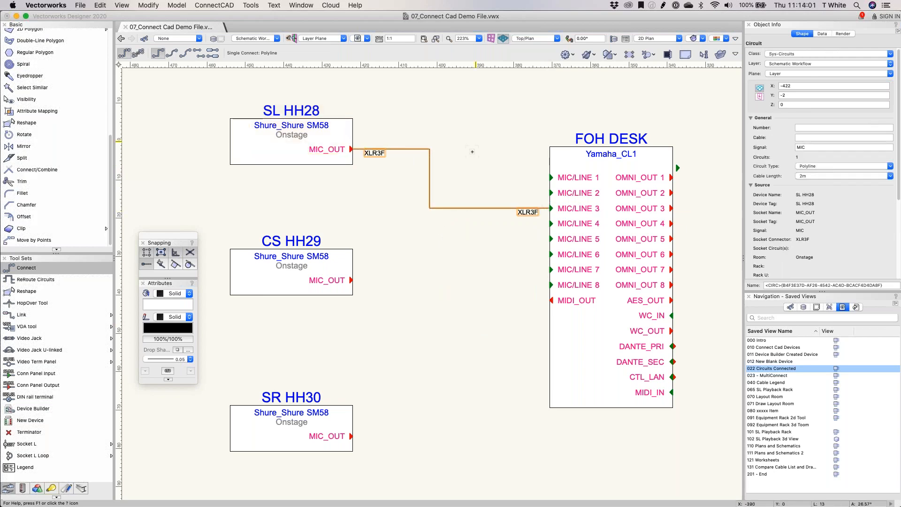
key("x")
mouse_move(596, 225)
left_mouse_down()
mouse_move(572, 161)
mouse_move(628, 297)
mouse_move(584, 150)
mouse_move(585, 214)
left_mouse_up()
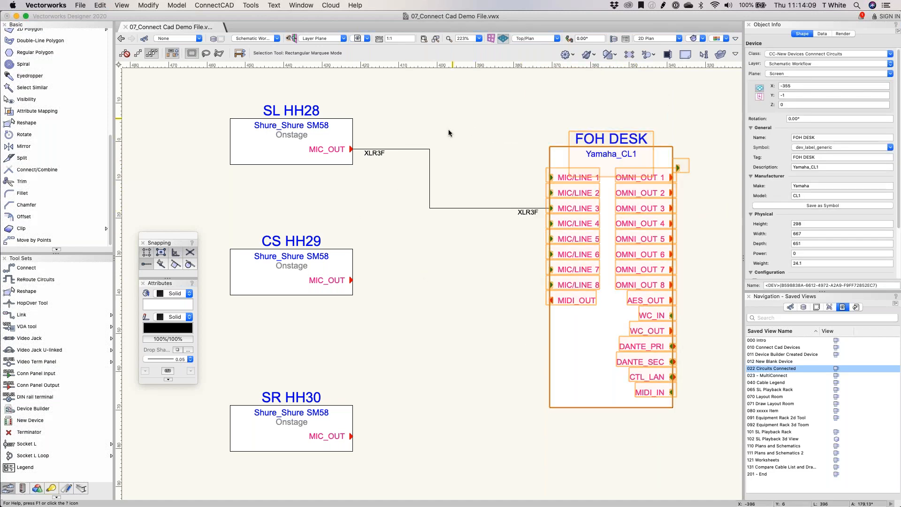
Step: Connect the CS HH29 MIC_OUT socket to MIC/LINE 2 on the FOH DESK with a Single Connect Rounded circuit
scroll(413, 115, "down", 1)
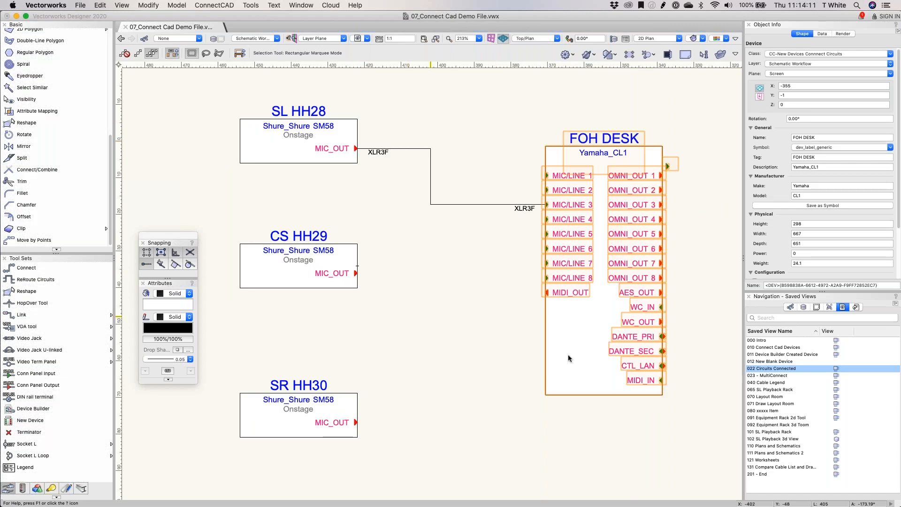
scroll(372, 275, "down", 3)
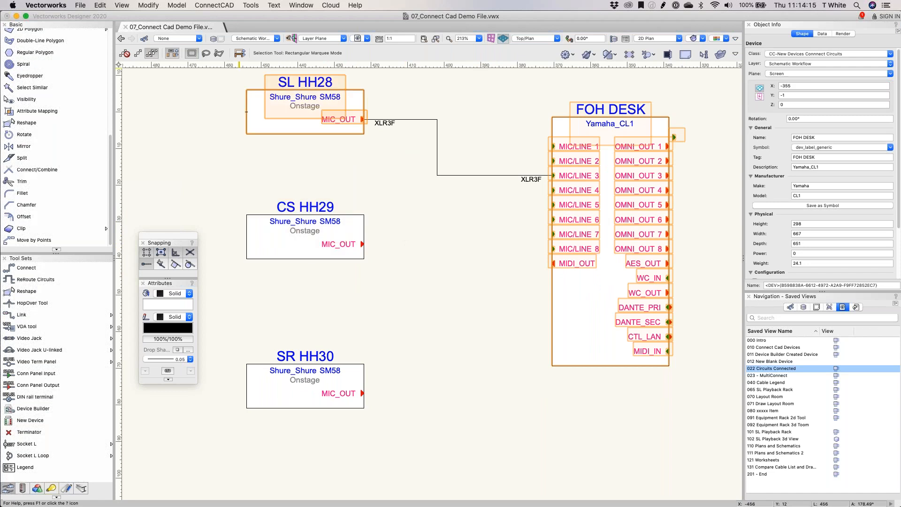
left_click(62, 266)
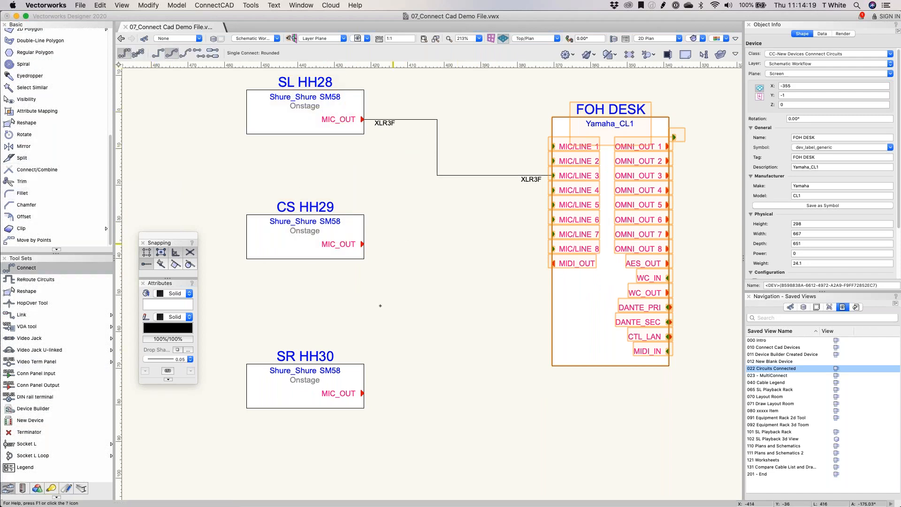
left_click(362, 243)
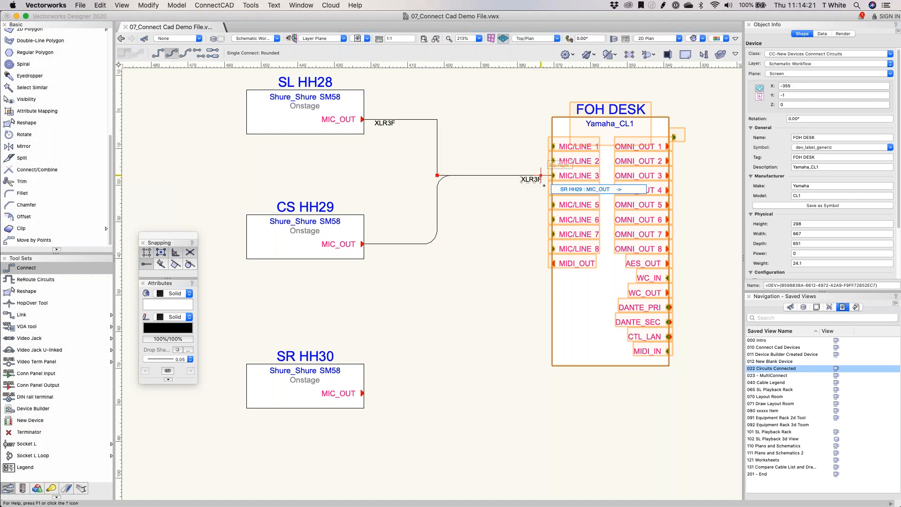
left_click(552, 161)
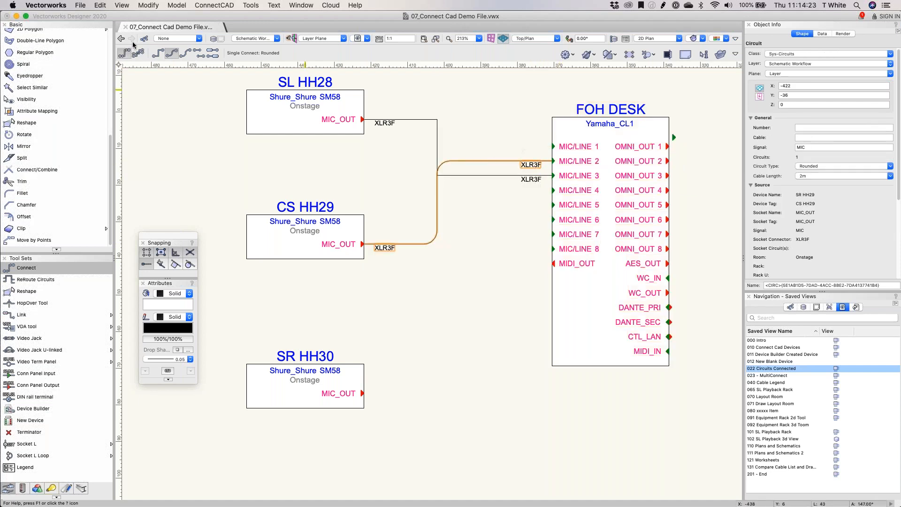
Step: Connect the SR HH30 MIC_OUT socket to MIC/LINE 1 on the FOH DESK with a Single Connect Chamfer circuit
left_click(186, 54)
left_click(363, 394)
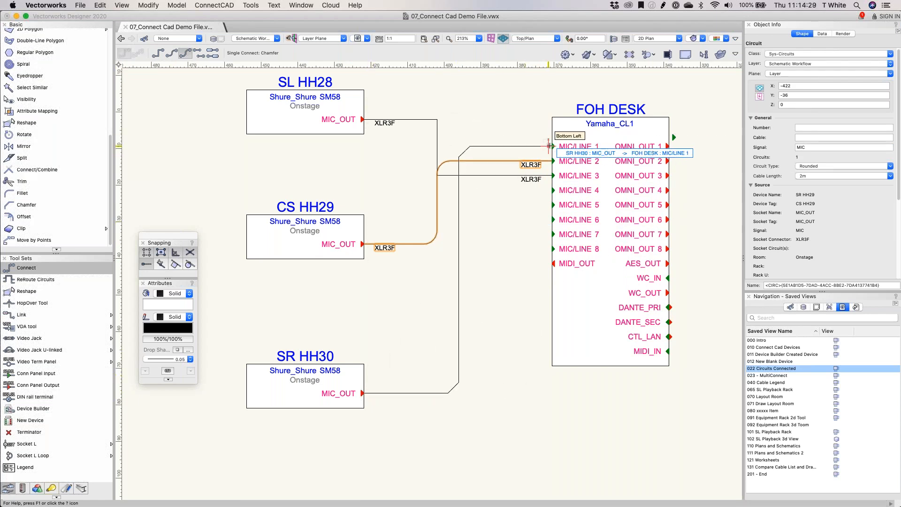
left_click(550, 146)
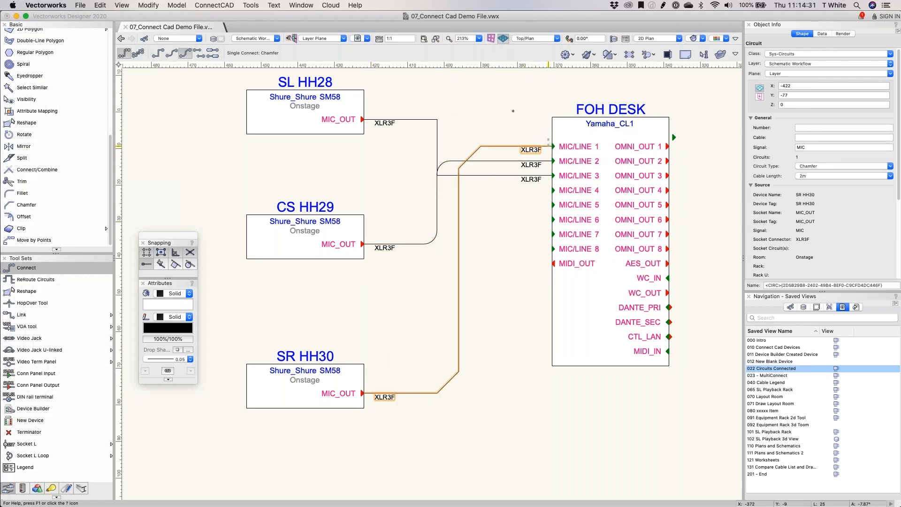
key("x")
left_click(459, 89)
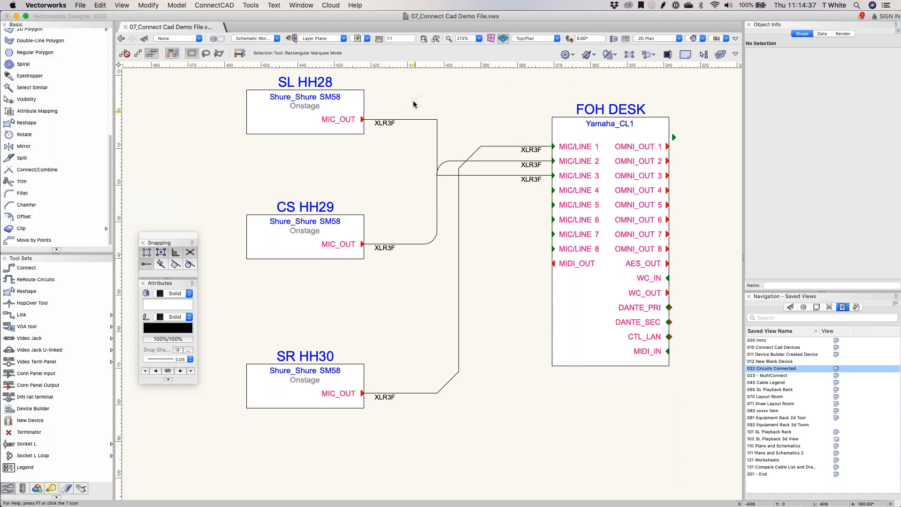
Step: Select the three microphone circuits and reroute them along the chamfered SR HH30 circuit with the ReRoute Circuits tool
left_click_drag(413, 100, 468, 252)
left_click(29, 280)
left_click(30, 280)
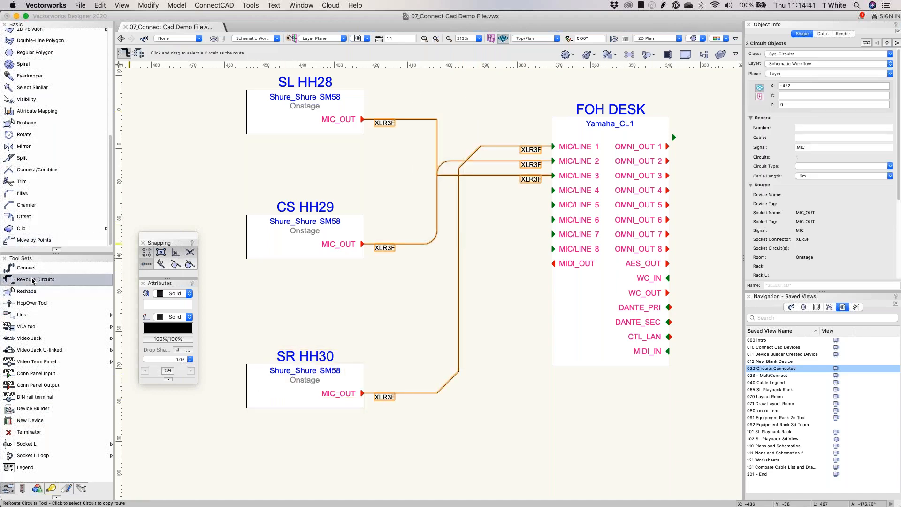
left_click_drag(459, 185, 458, 190)
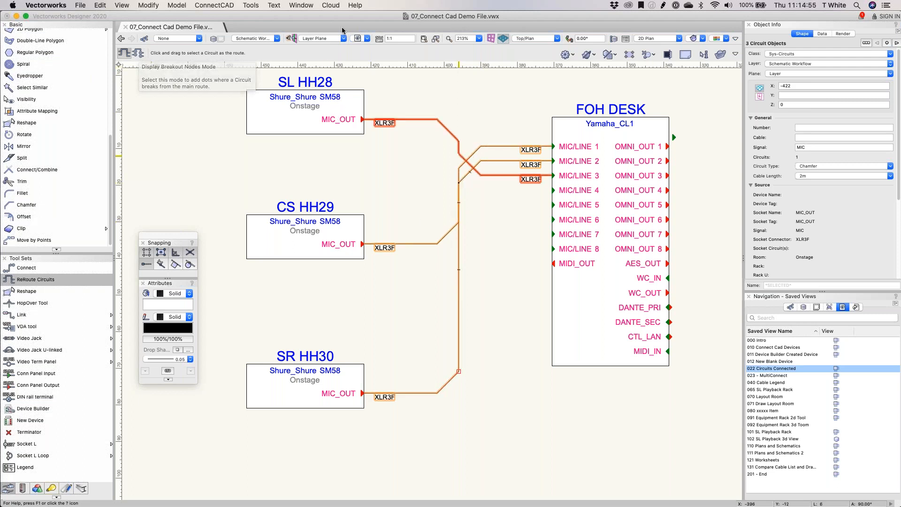
Step: Try the Polyline and Rounded circuit types on the three rerouted circuits
left_click(823, 167)
left_click(819, 175)
left_click(823, 166)
left_click(824, 180)
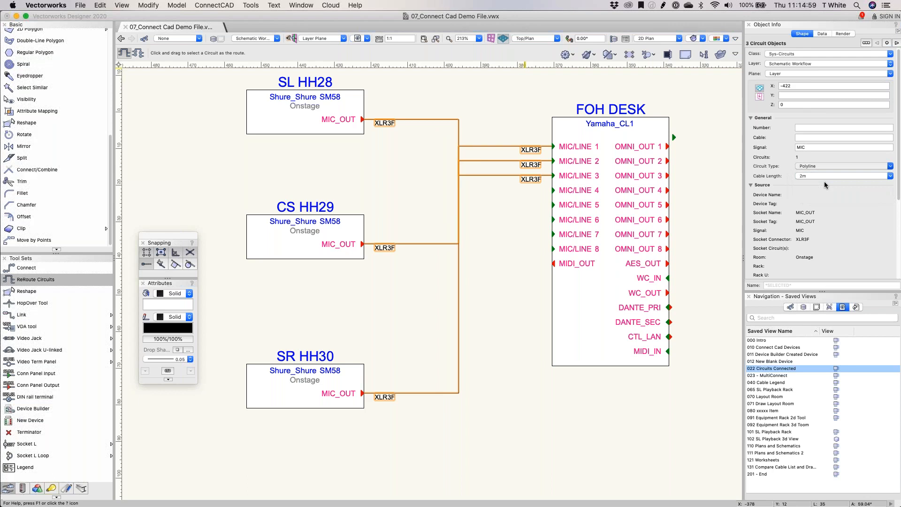
Step: Set the circuit type of the three rerouted circuits to Arrow and deselect them with the Selection tool
left_click(828, 168)
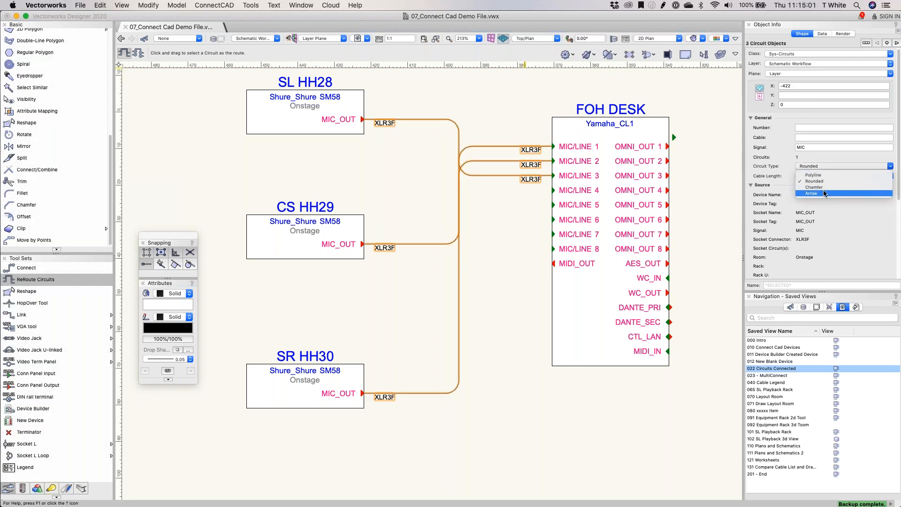
left_click(811, 193)
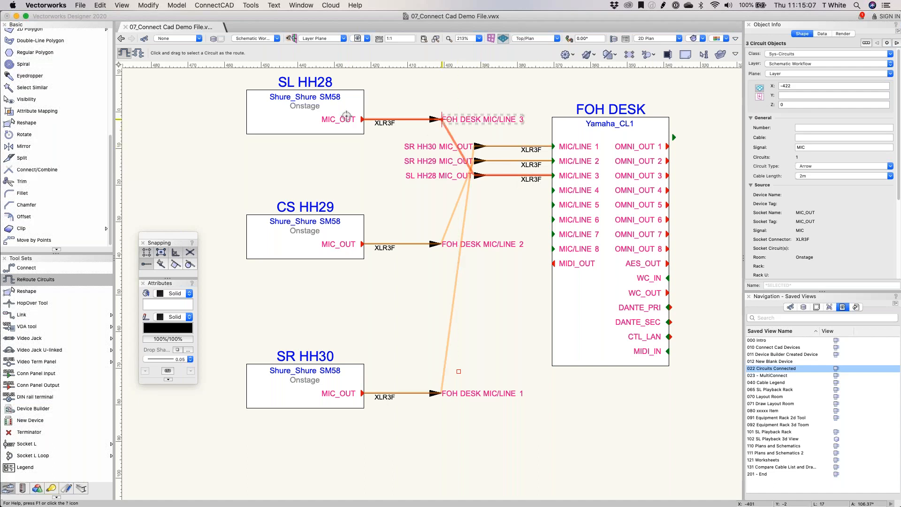
scroll(27, 47, "up", 5)
scroll(27, 47, "up", 3)
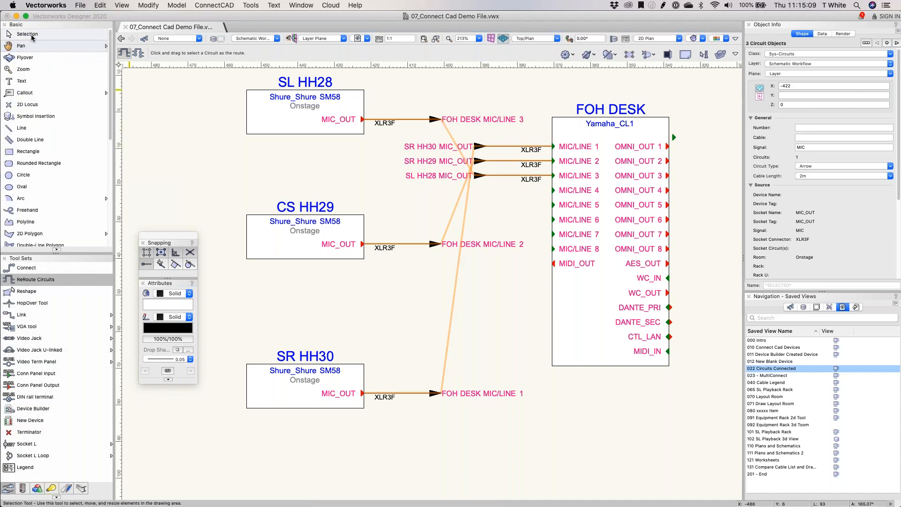
left_click(27, 34)
left_click(509, 101)
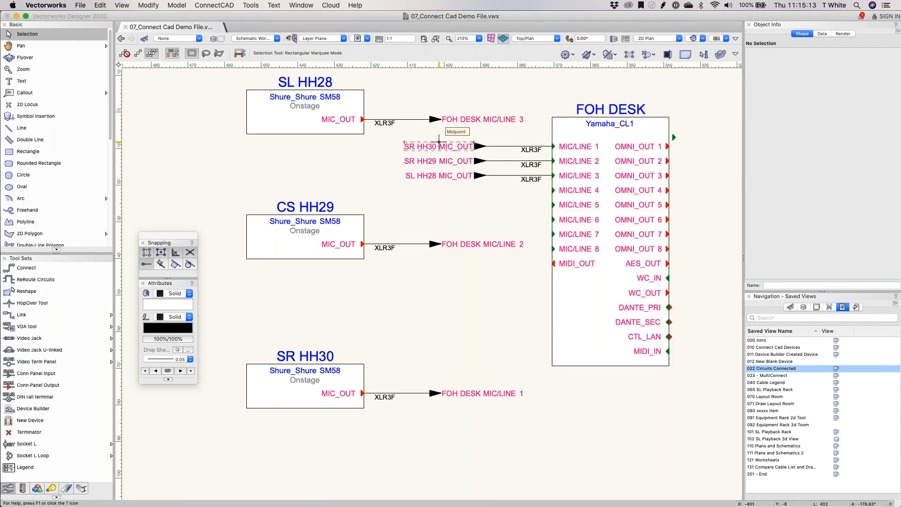
Step: Select the SL HH28 arrow circuit to examine how its two ends are linked and labelled
left_click(397, 121)
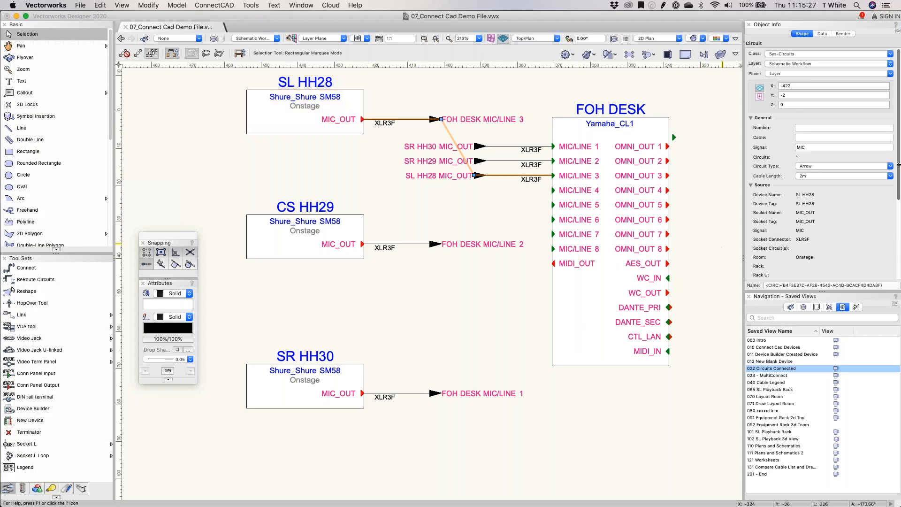
left_click(512, 90)
key("h")
left_click_drag(502, 95, 479, 104)
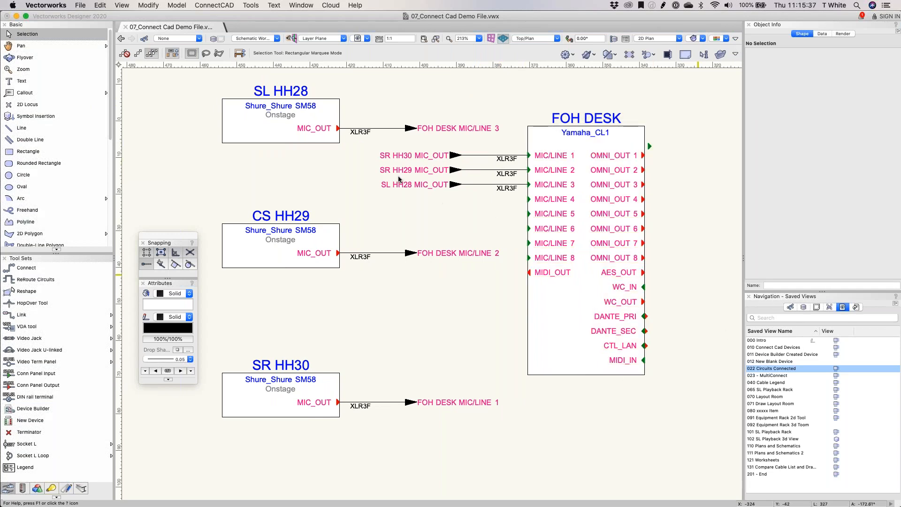
scroll(415, 170, "down", 1)
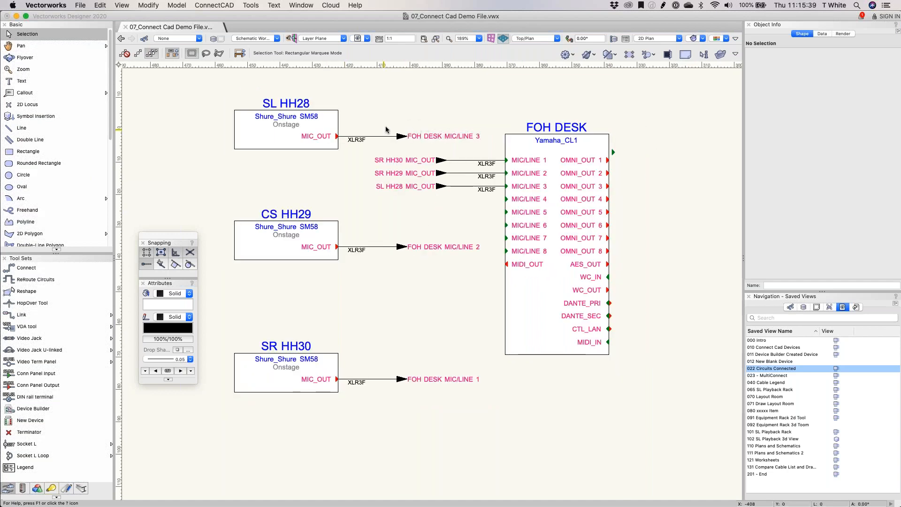
left_click(397, 136)
Step: Open the saved view 023 - MultiConnect showing the Netgear switches
left_click(782, 376)
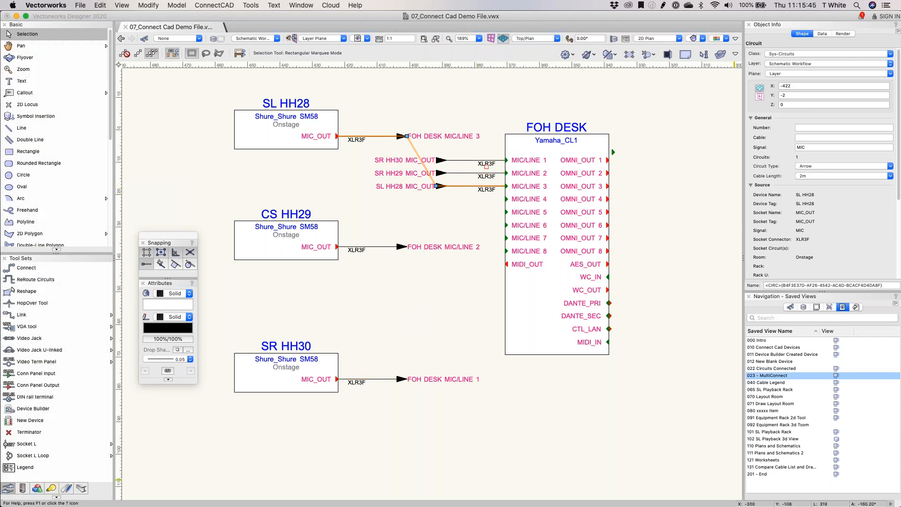
left_click(837, 384)
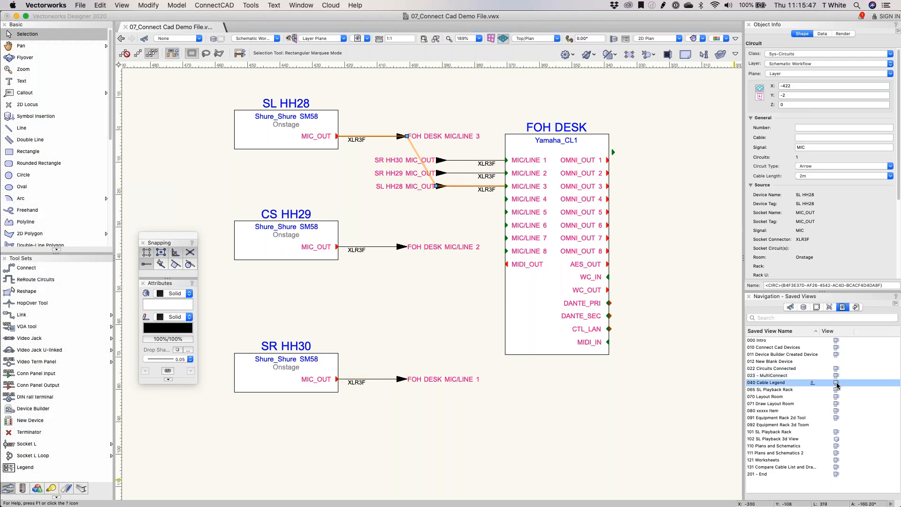
left_click(836, 376)
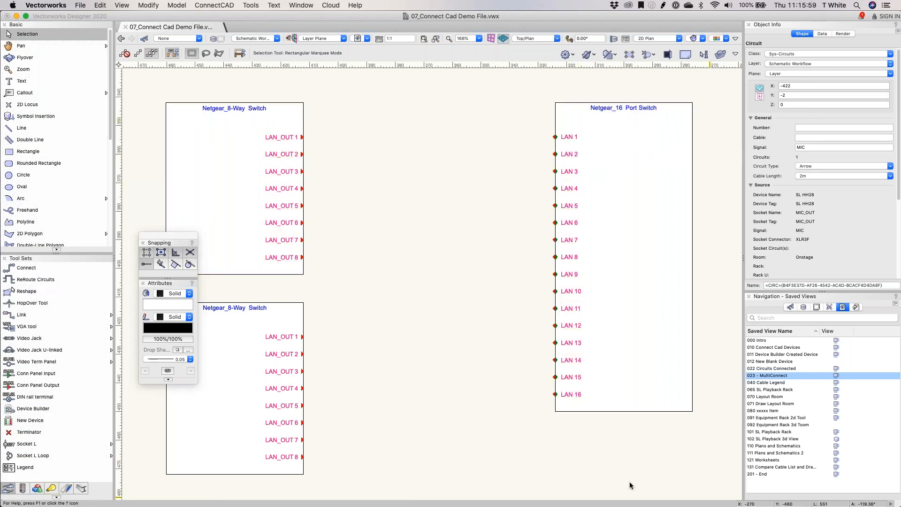
Step: Connect the upper Netgear 8-way switch's LAN_OUT 1–8 to LAN 1–8 of the 16-port switch using the Connect tool's Multi Connect Rounded mode
left_click(40, 278)
left_click(38, 269)
left_click(173, 52)
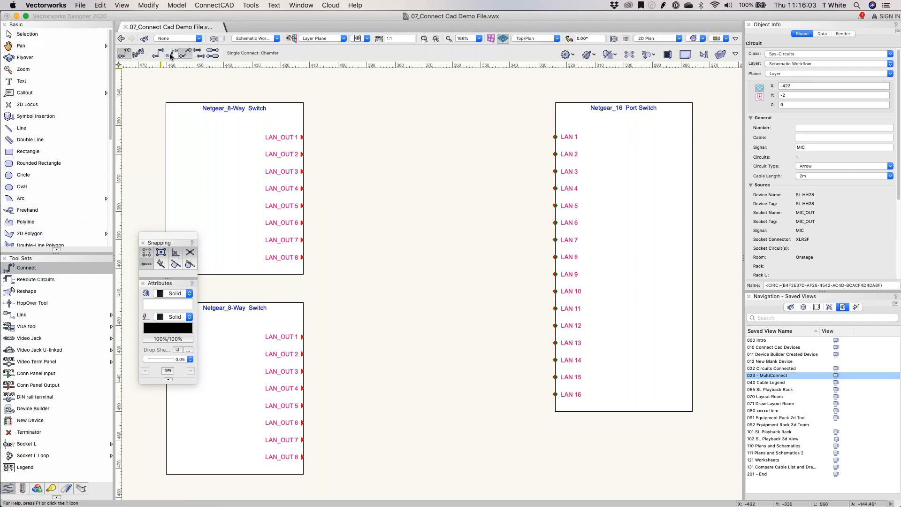
left_click(138, 53)
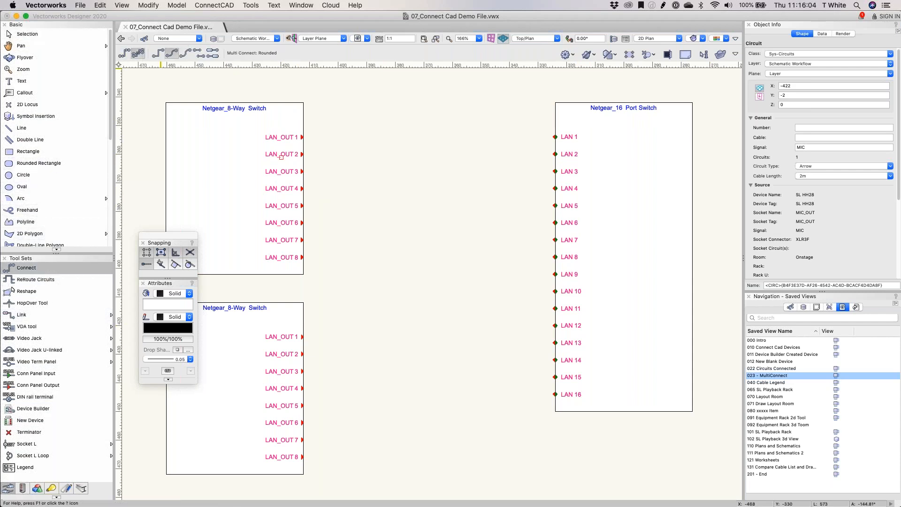
left_click(302, 137)
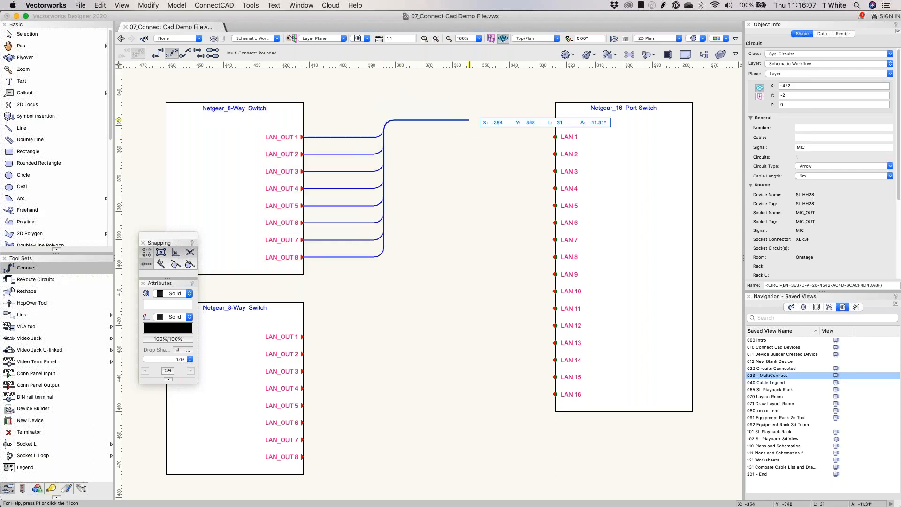
left_click(555, 137)
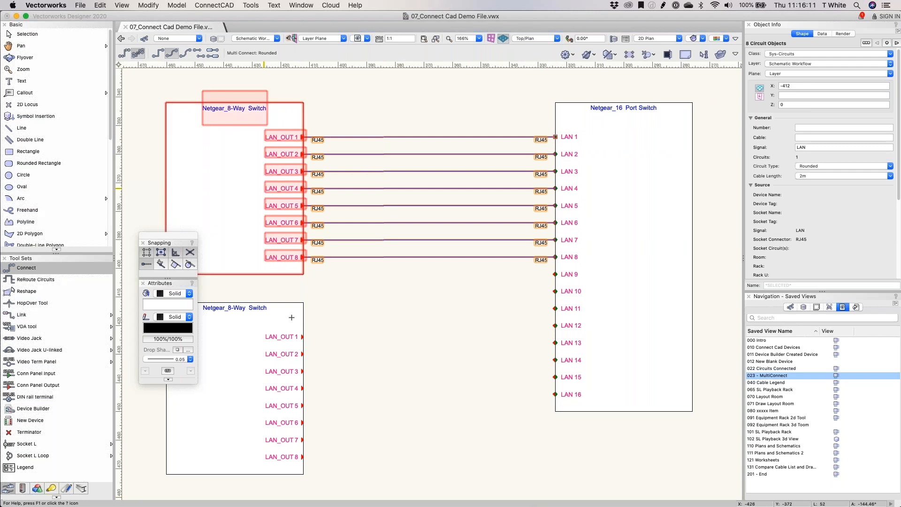
Step: Multi-connect the lower 8-way switch's LAN_OUT 1–8 to LAN 9–16 of the 16-port switch with rounded circuits
scroll(323, 204, "down", 1)
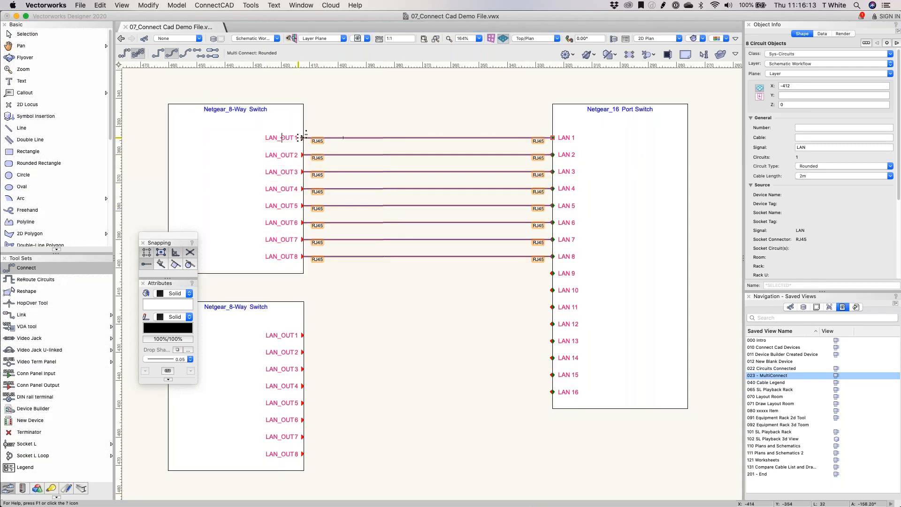
scroll(324, 137, "up", 3)
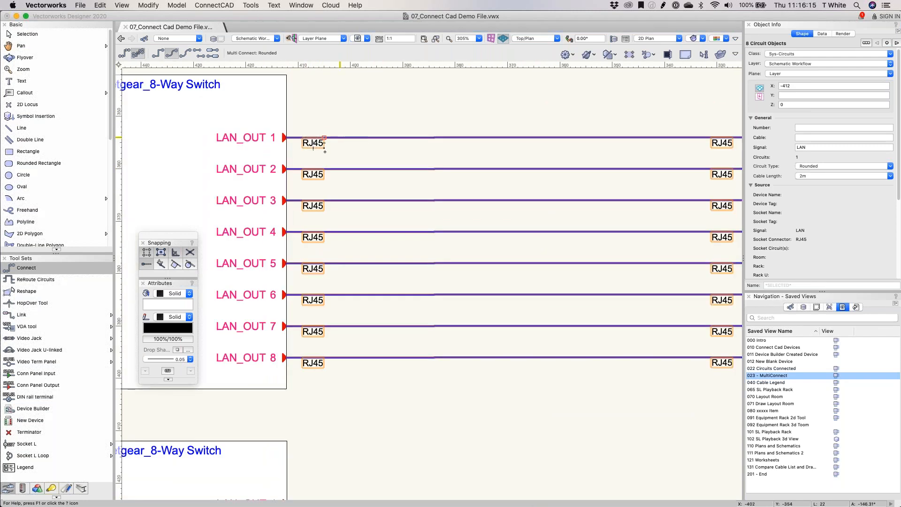
scroll(246, 135, "down", 1)
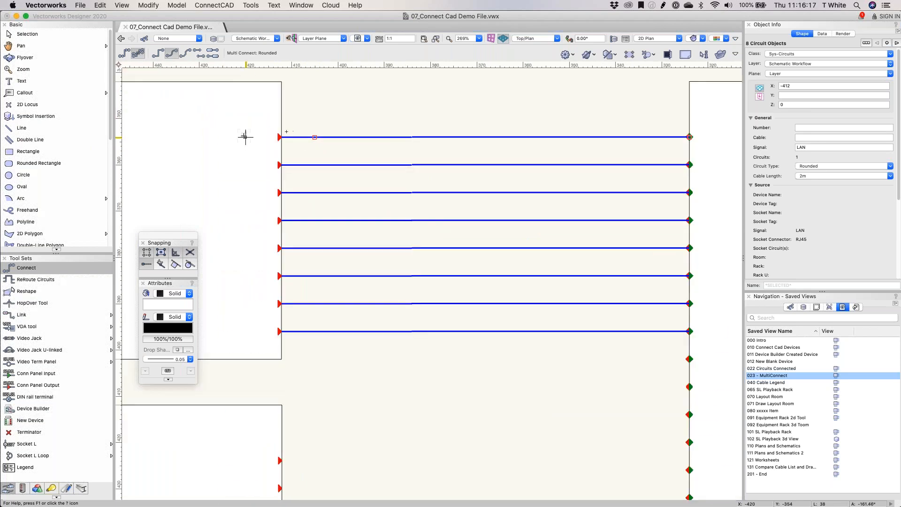
scroll(368, 201, "down", 3)
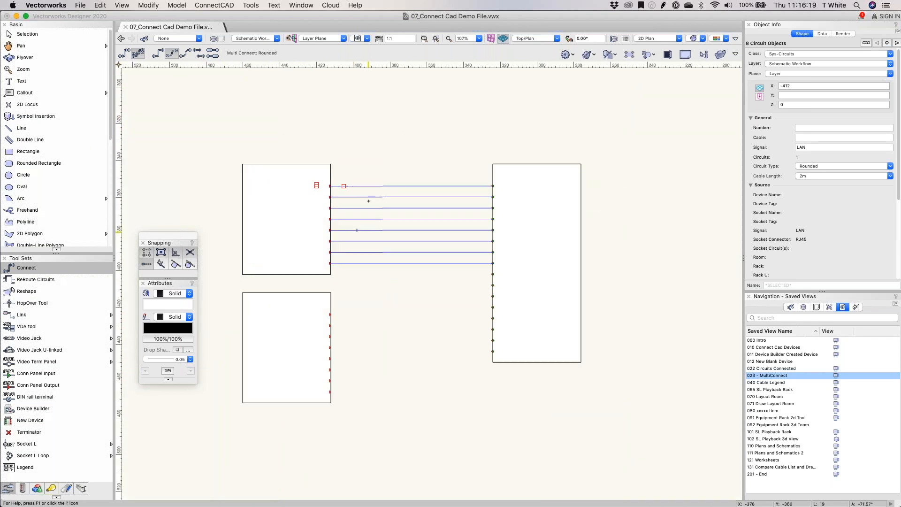
left_click(325, 317)
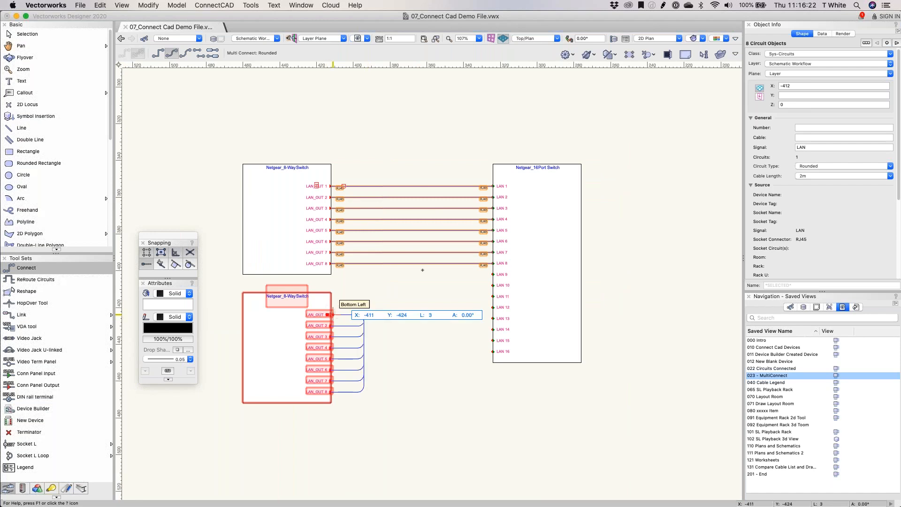
left_click(496, 273)
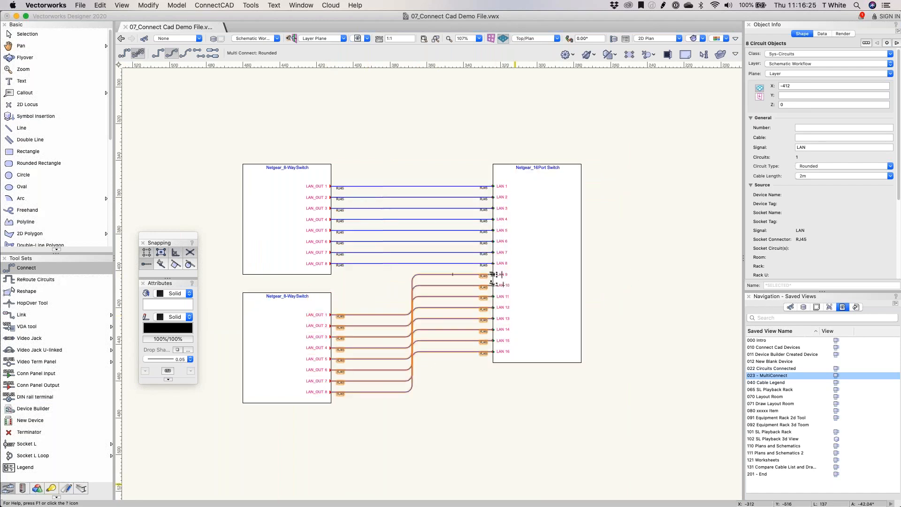
Step: Space out the overlapping vertical runs of the eight lower rounded circuits with ReRoute Circuits, and deselect them
mouse_move(497, 352)
middle_mouse_down()
mouse_move(466, 290)
mouse_move(472, 324)
middle_mouse_up()
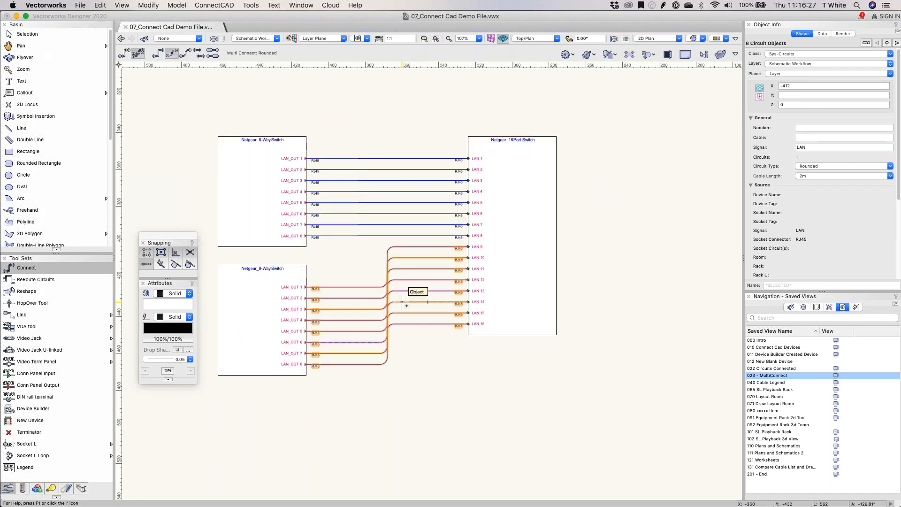
key("x")
scroll(397, 296, "up", 3)
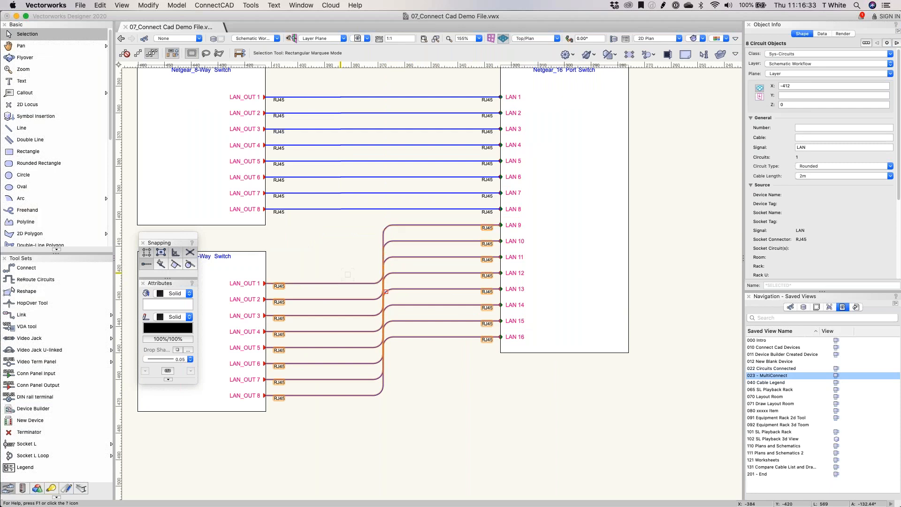
left_click(363, 249)
left_click_drag(430, 416, 346, 214)
left_click(60, 282)
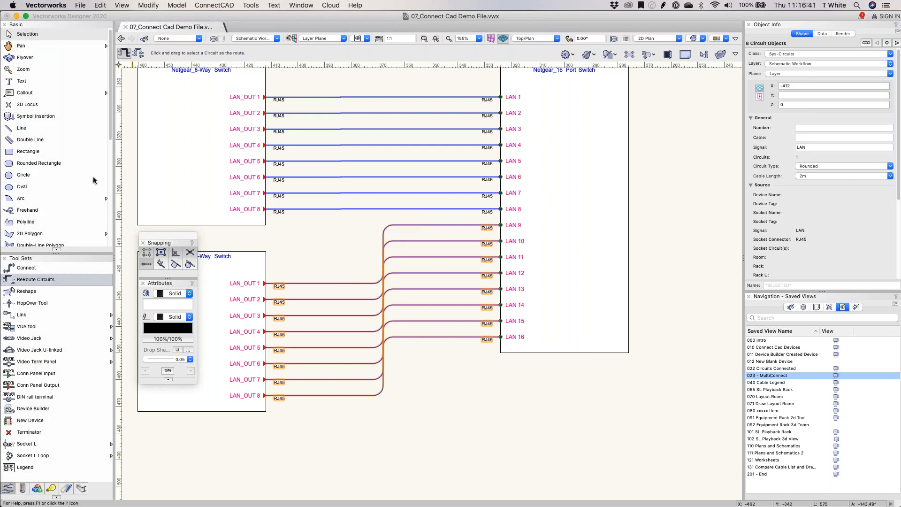
left_click_drag(383, 291, 356, 299)
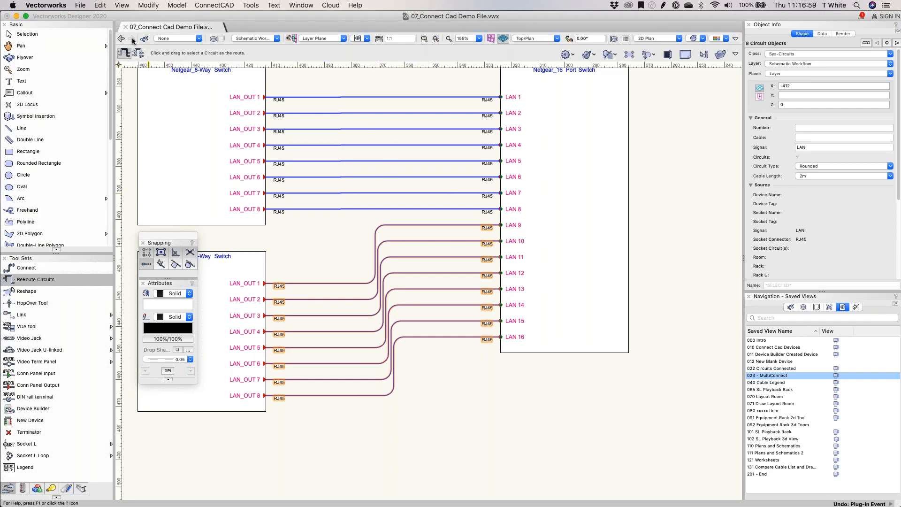
left_click(137, 52)
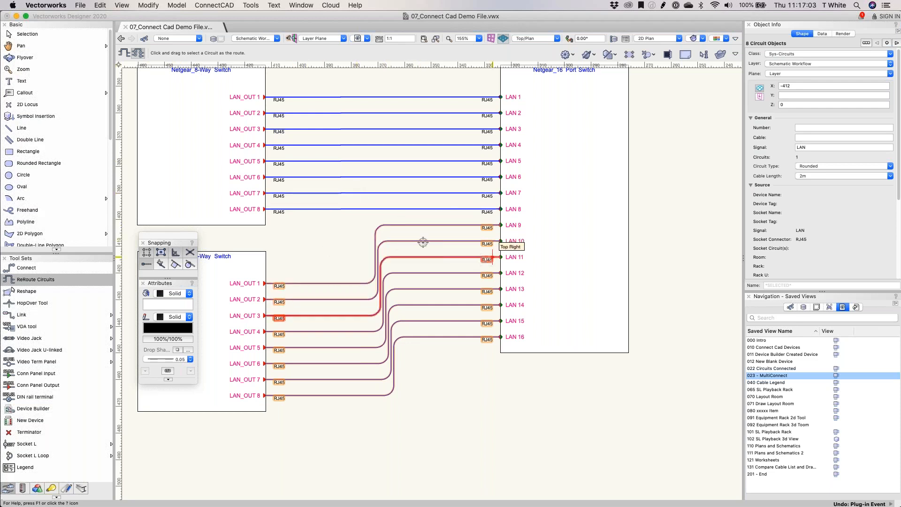
key("x")
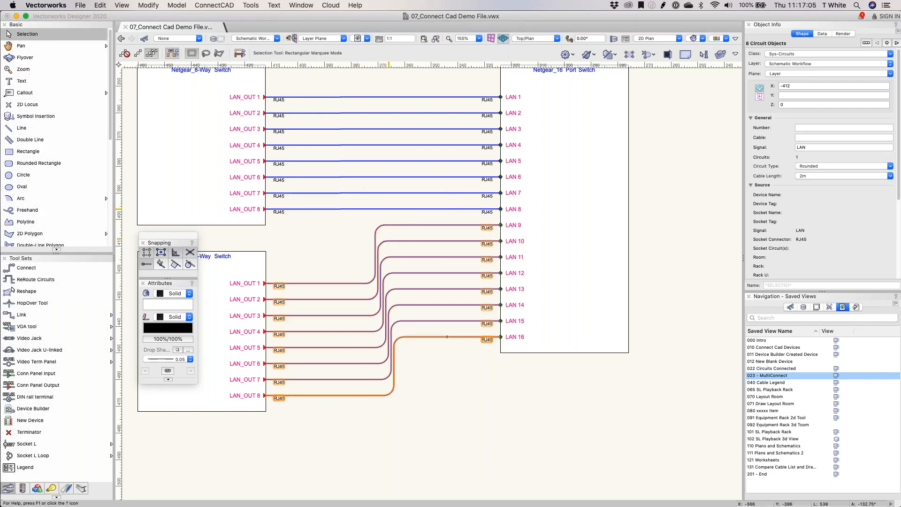
left_click(356, 241)
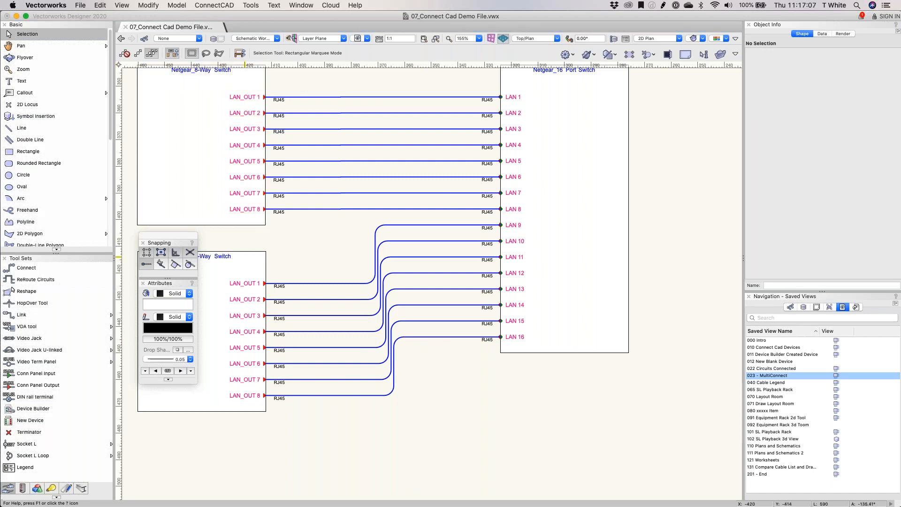
Step: Select all sixteen circuits between the Netgear switches and try MIC as their signal
middle_click_drag(332, 233, 326, 250)
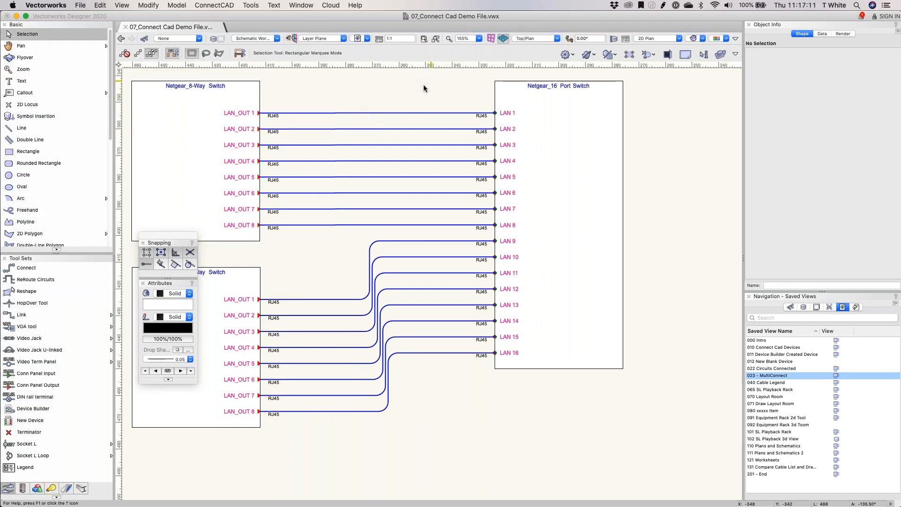
left_click_drag(421, 88, 345, 303)
left_click_drag(356, 381, 375, 400)
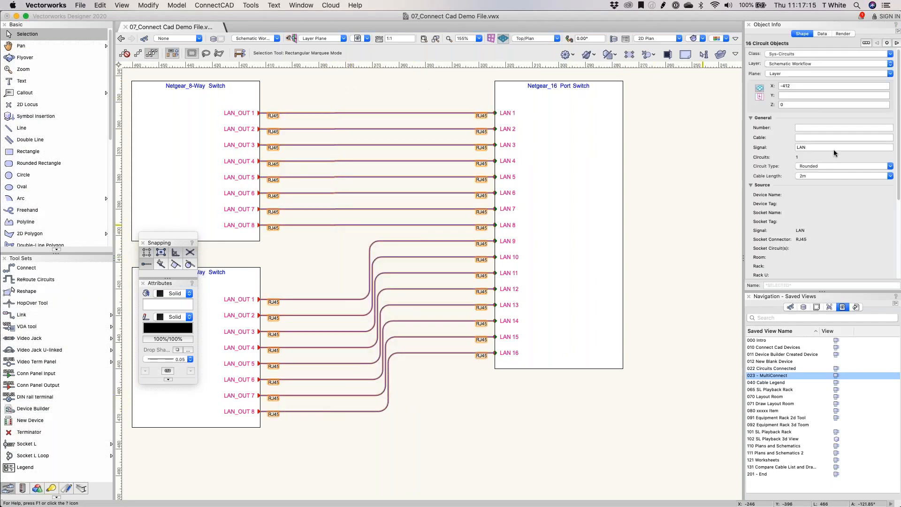
left_click(834, 150)
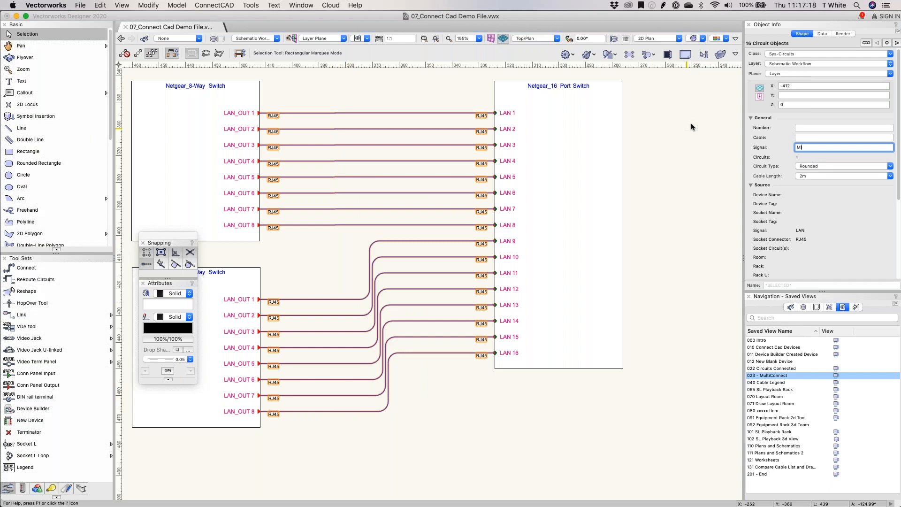
type("MIC")
key("Return")
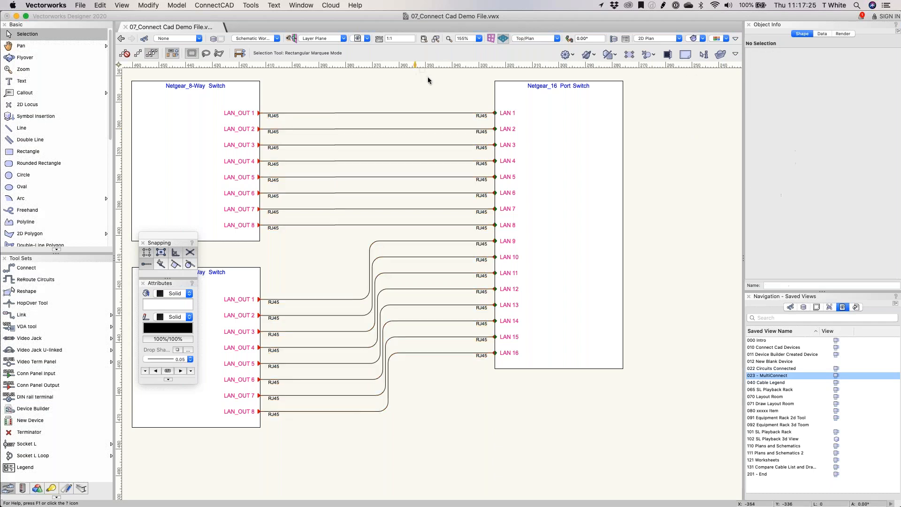
Step: Reselect all sixteen circuits between the switches and set their signal to NEW1
left_click(447, 97)
left_click_drag(447, 96, 374, 421)
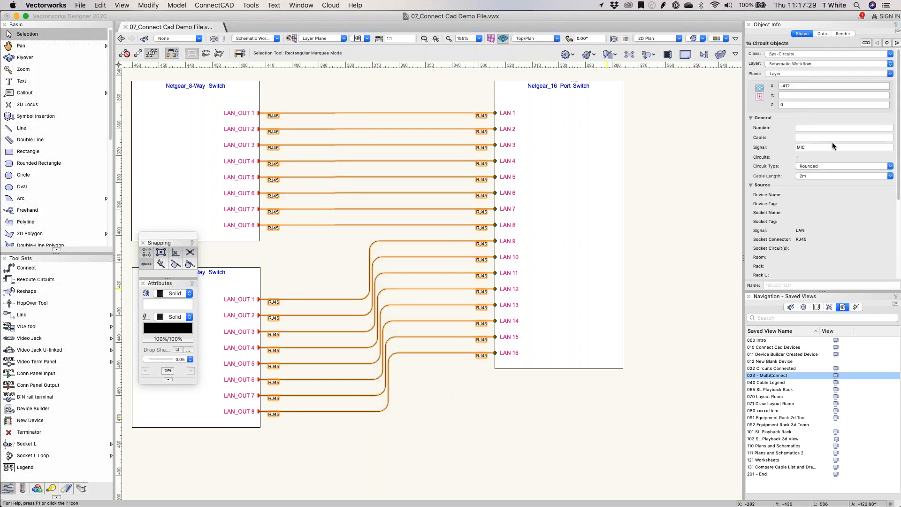
double_click(833, 144)
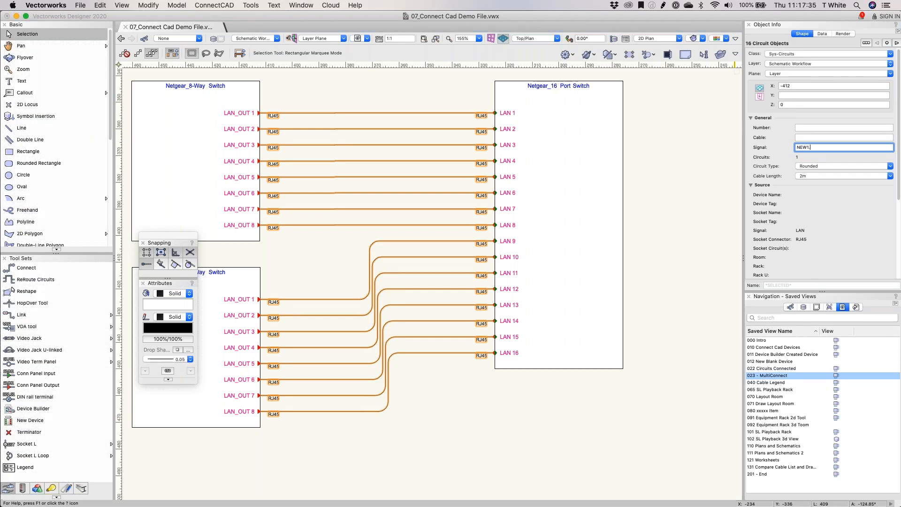
type("NEW1.")
key("Return")
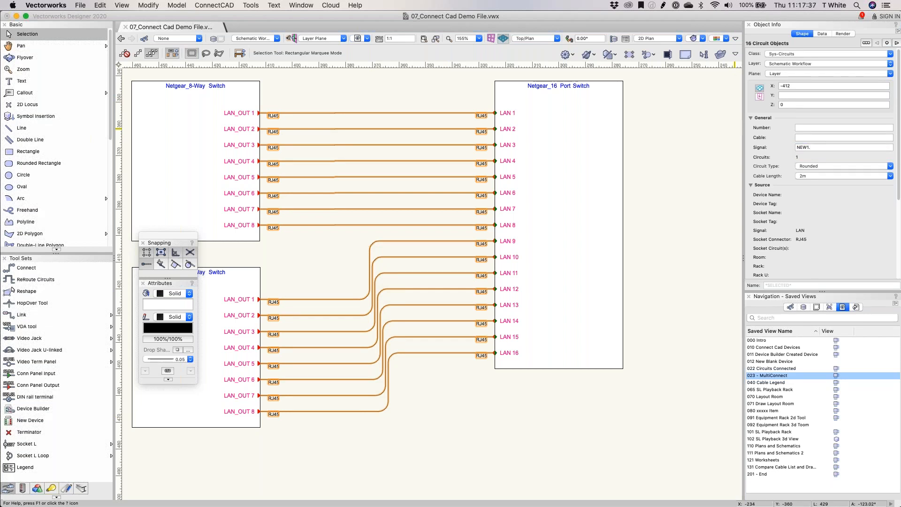
Step: Open the Organization dialog and examine the drawing's class and design layer lists
left_click(251, 6)
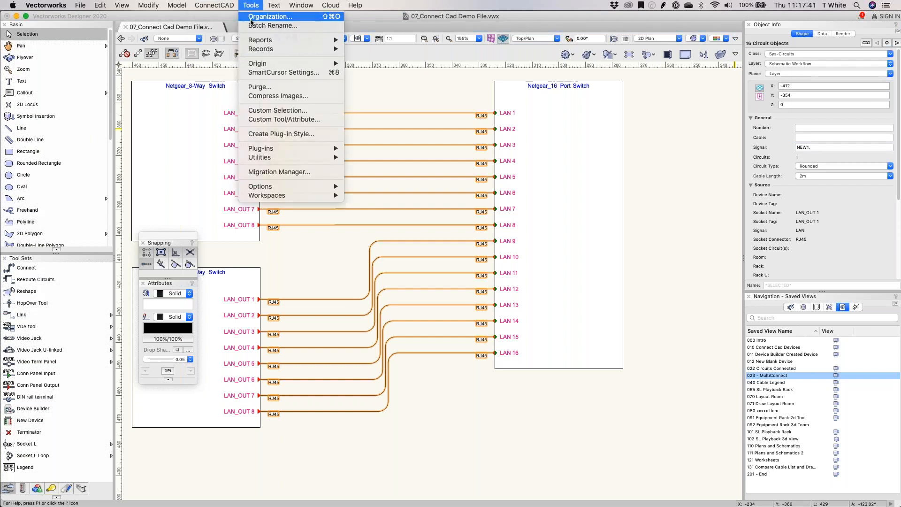
left_click(251, 21)
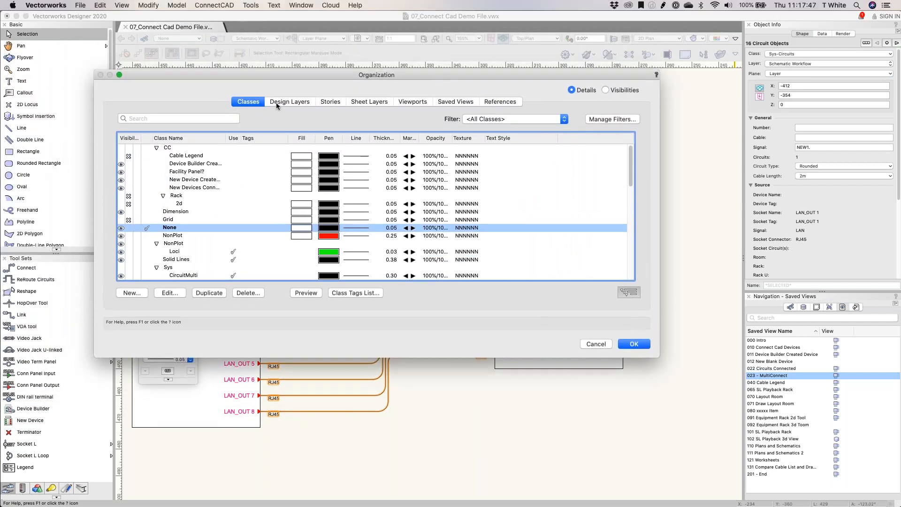
left_click(307, 102)
left_click(260, 101)
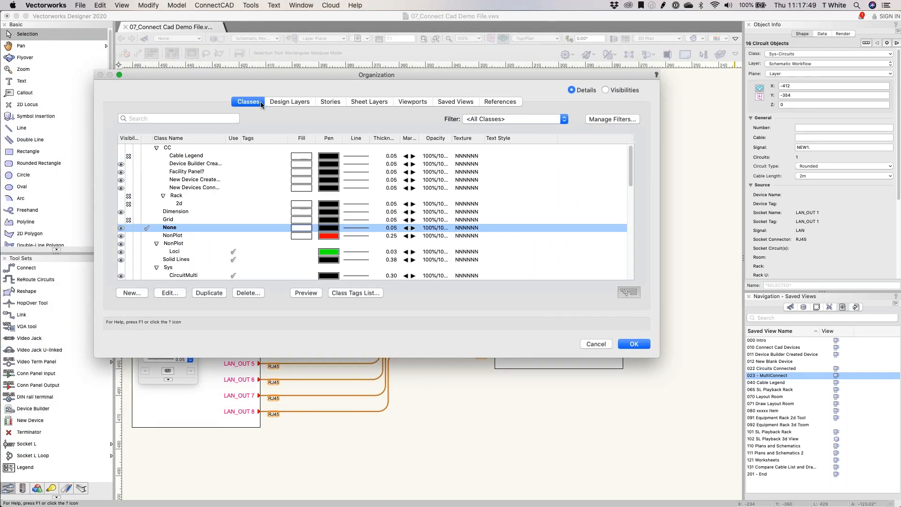
left_click(286, 102)
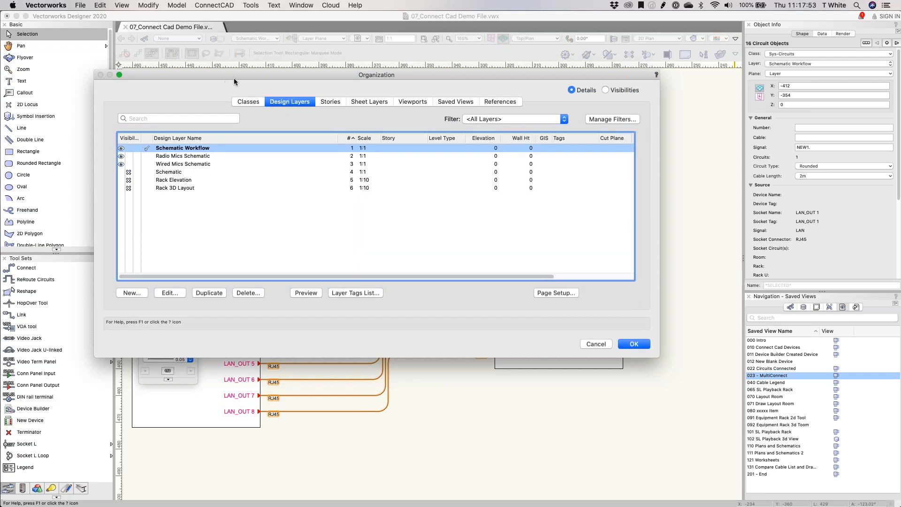
mouse_move(259, 74)
left_mouse_down()
mouse_move(265, 115)
mouse_move(324, 117)
mouse_move(313, 87)
mouse_move(293, 80)
left_mouse_up()
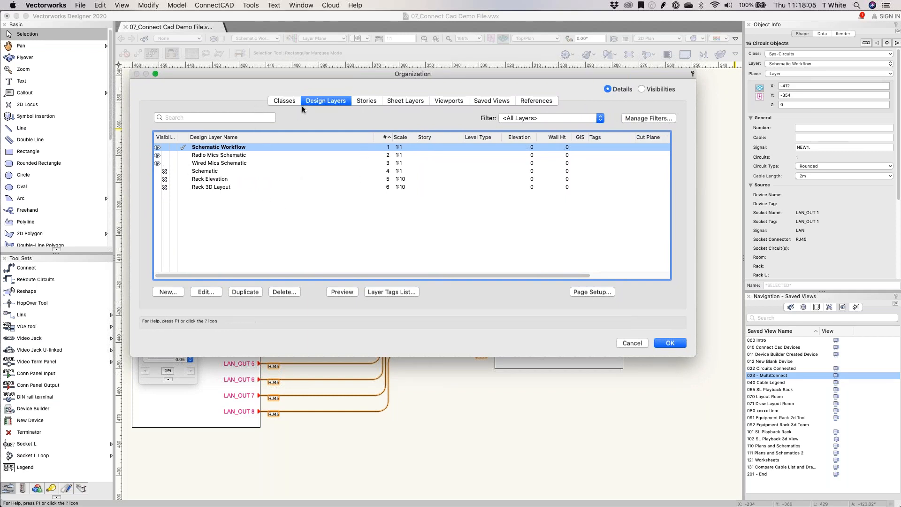
key("Down")
key("Down")
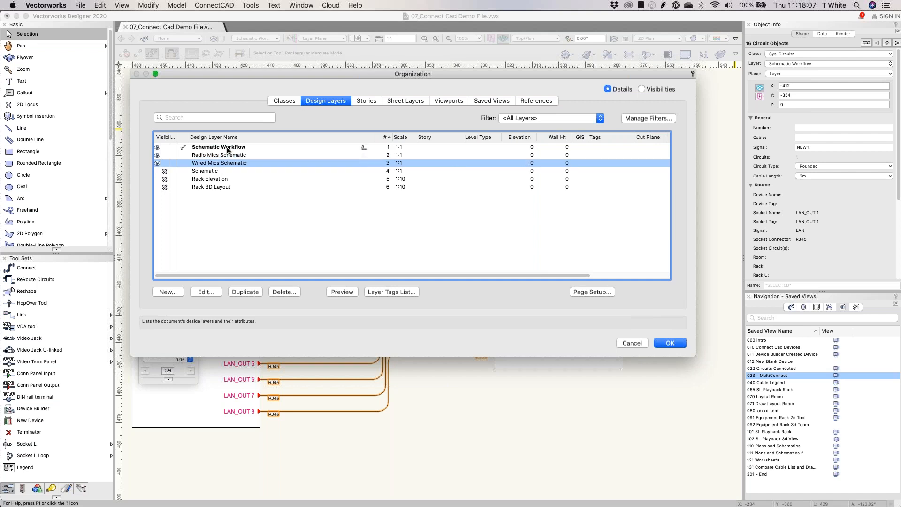
key("Up")
key("Up")
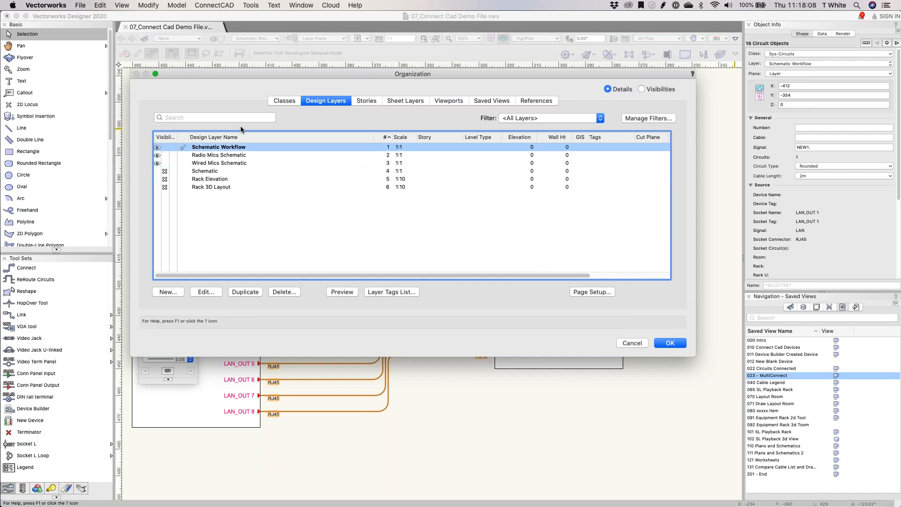
Step: Search the classes for NEW and select the NEW1. class under Sys-Circuits
left_click(295, 99)
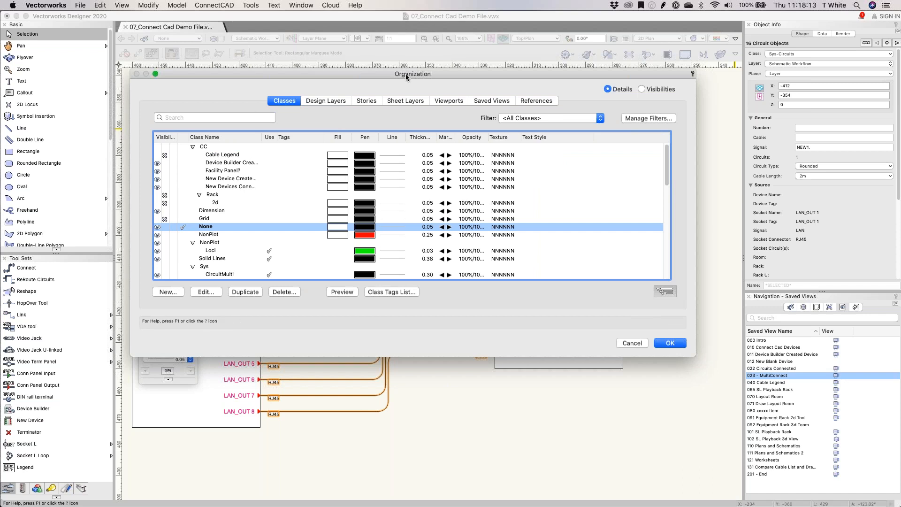
left_click(198, 118)
type("NEW")
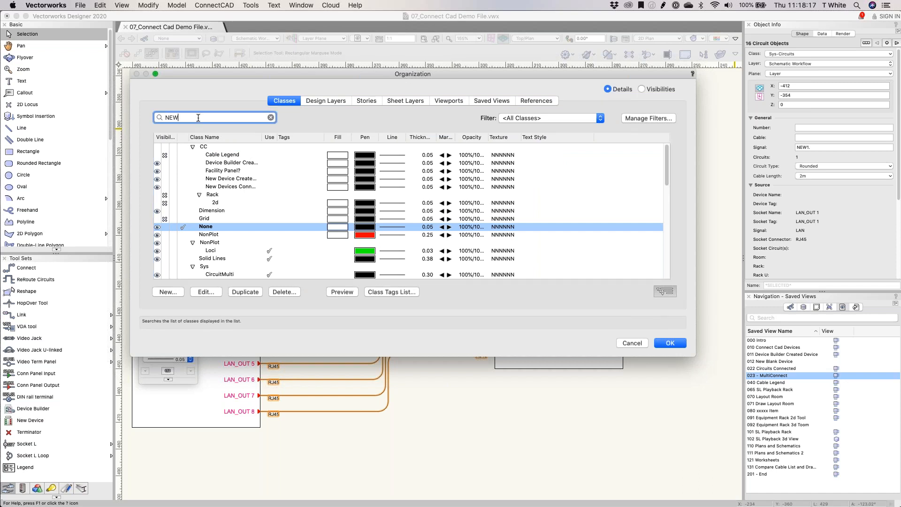
key("Return")
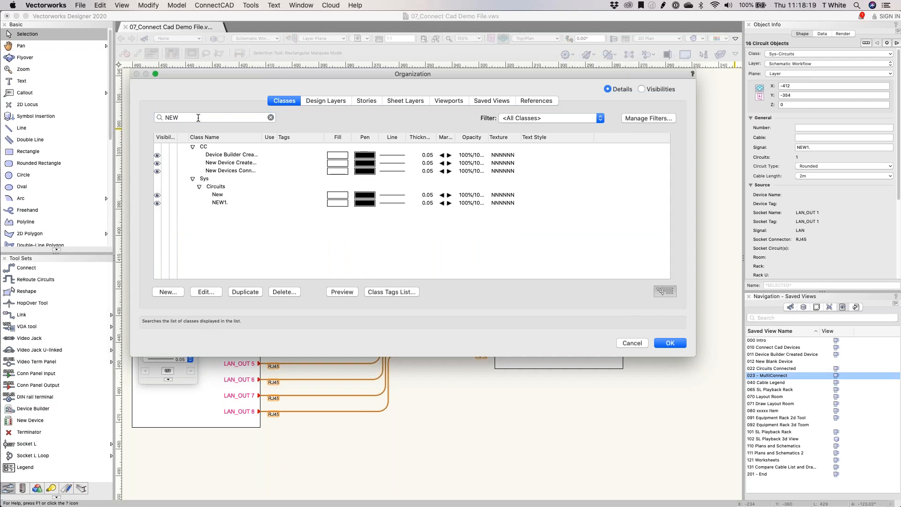
left_click(227, 202)
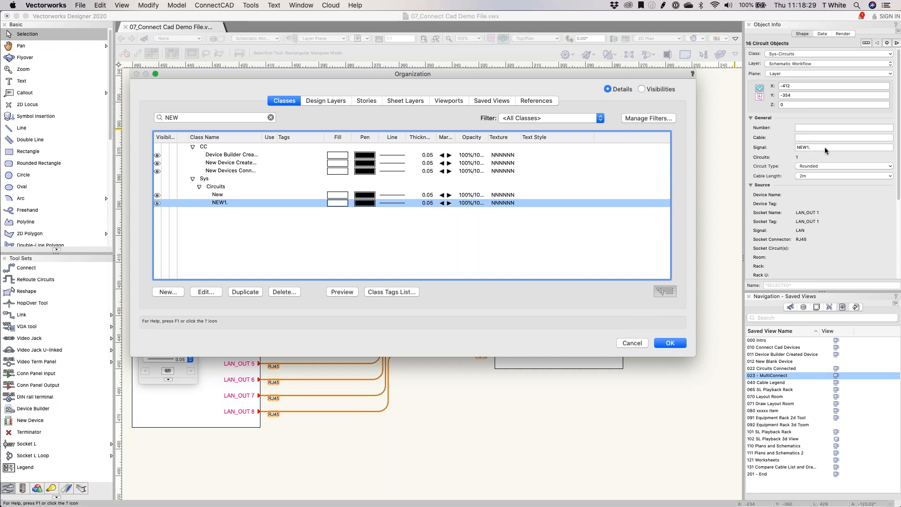
Step: Edit the NEW1. class to use its attributes at creation, with no fill and an orange pen colour
left_click(208, 292)
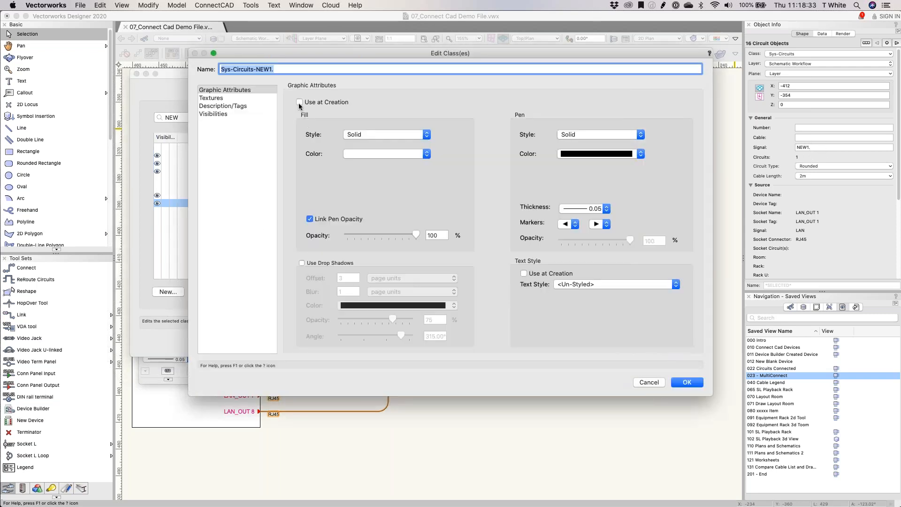
left_click(373, 136)
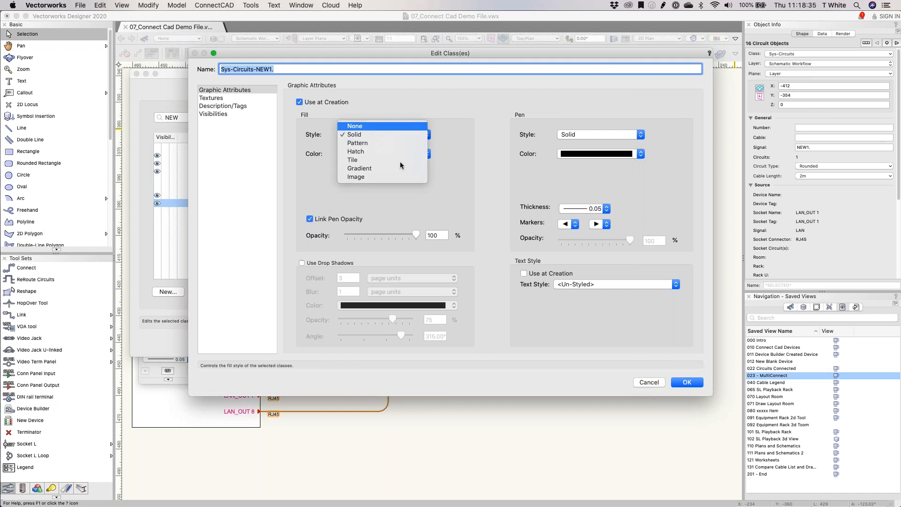
left_click(371, 125)
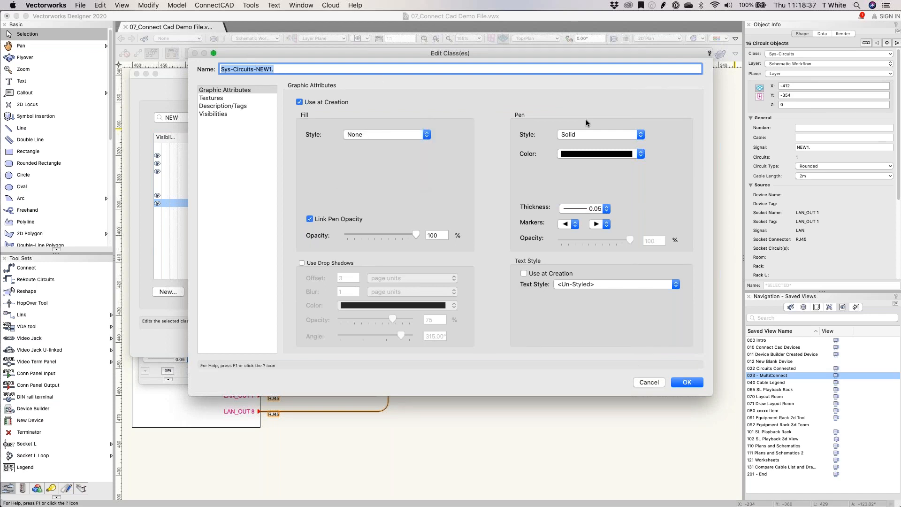
left_click(610, 155)
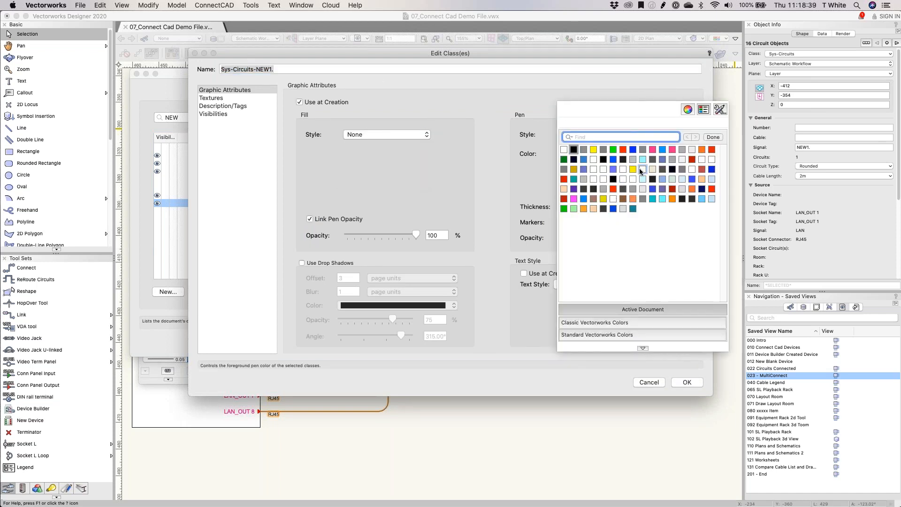
left_click(701, 149)
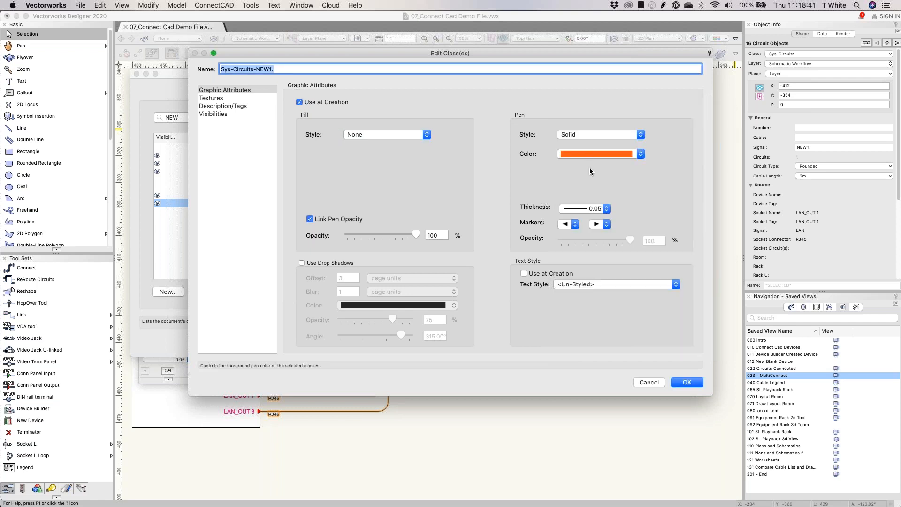
Step: Give the NEW1. class a 0.70 pen thickness and the ISO-02 Dashed line type, then apply the class changes and deselect the circuits
left_click(601, 208)
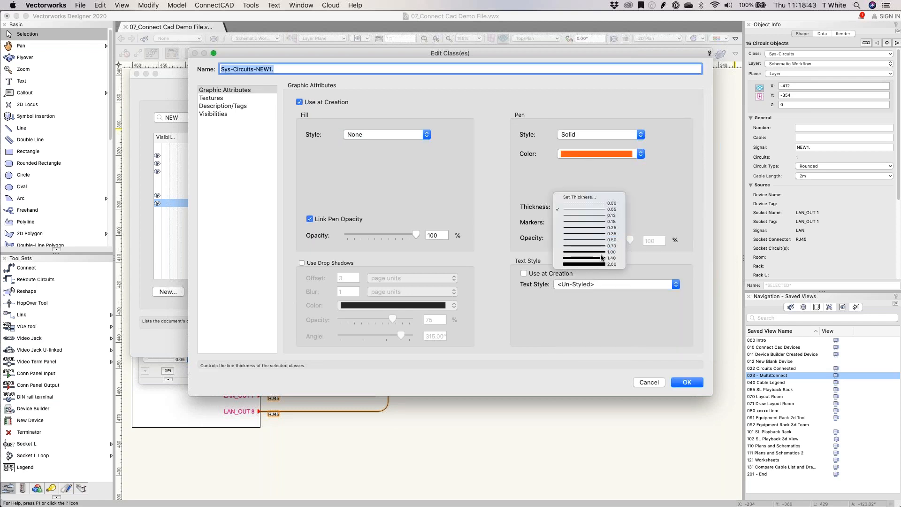
left_click(602, 246)
left_click(607, 139)
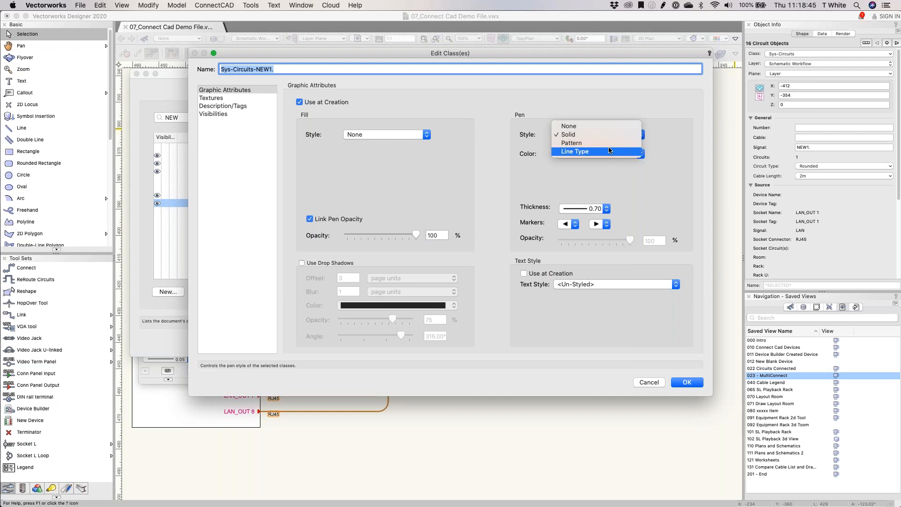
left_click(617, 153)
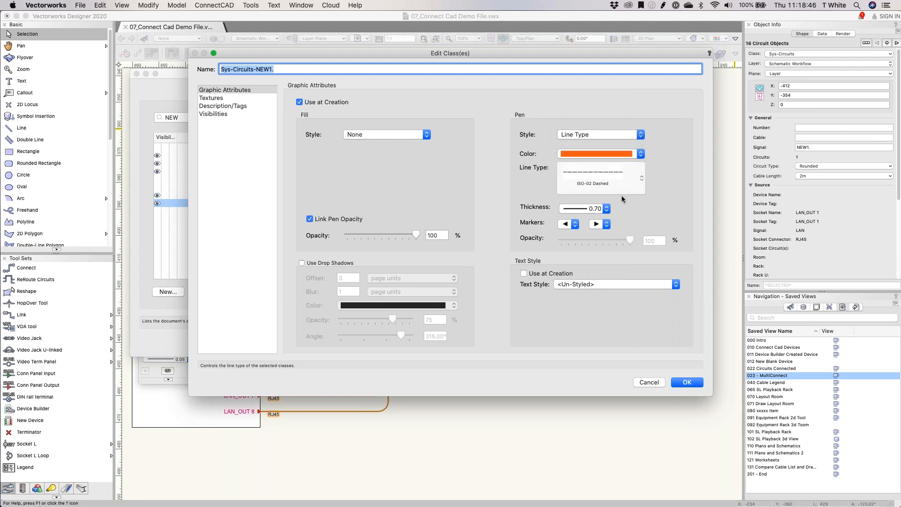
left_click(683, 384)
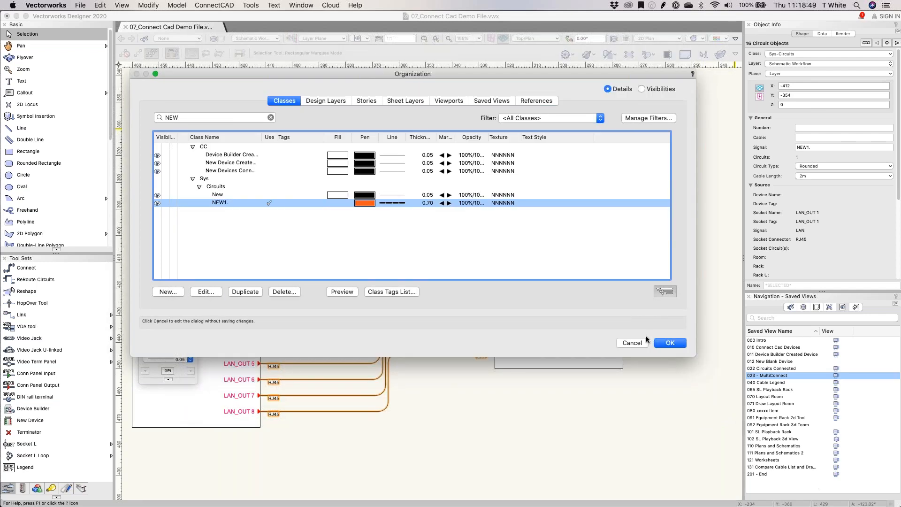
key("Return")
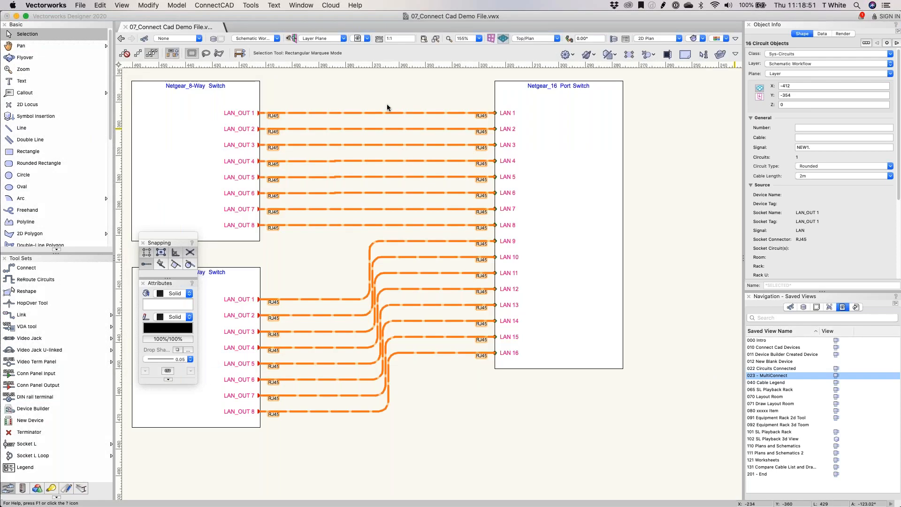
left_click(411, 446)
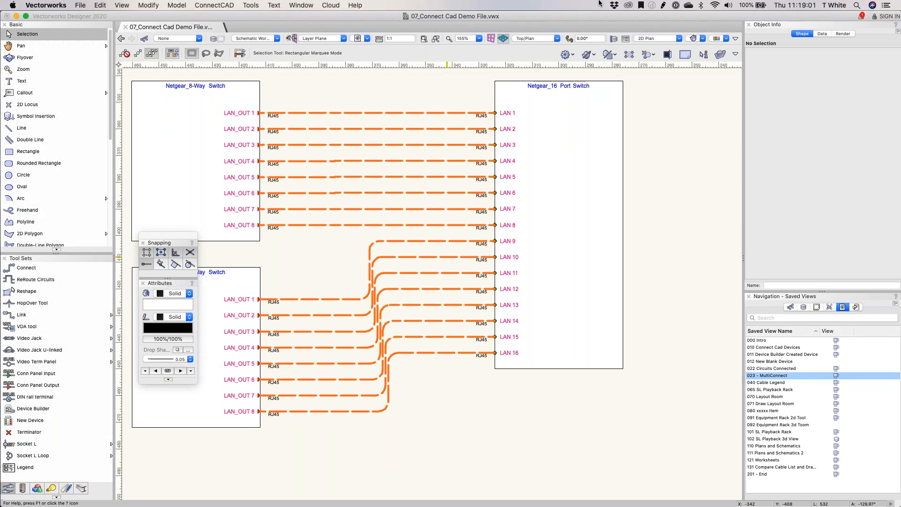
Step: Try importing classes from 07_Connect Cad Demo File.vwx with the filter for classes missing from the current document switched off
left_click(250, 5)
left_click(476, 86)
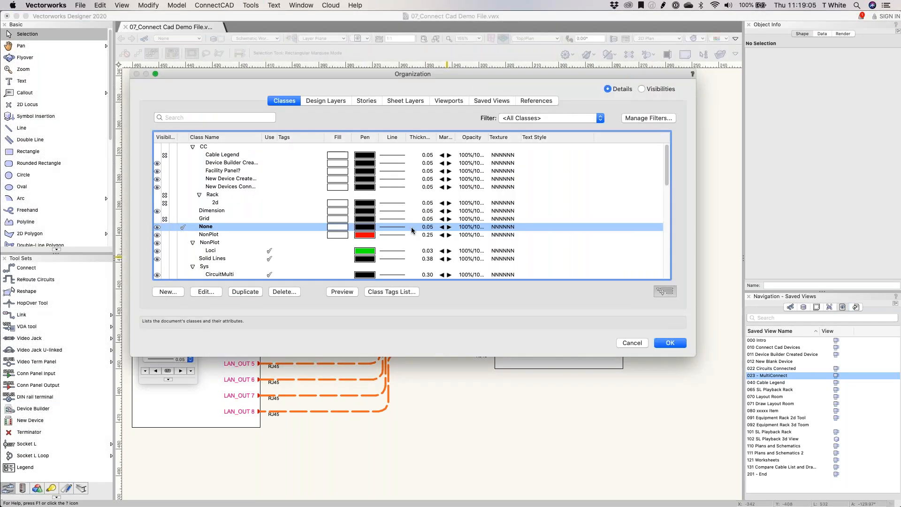
left_click(167, 292)
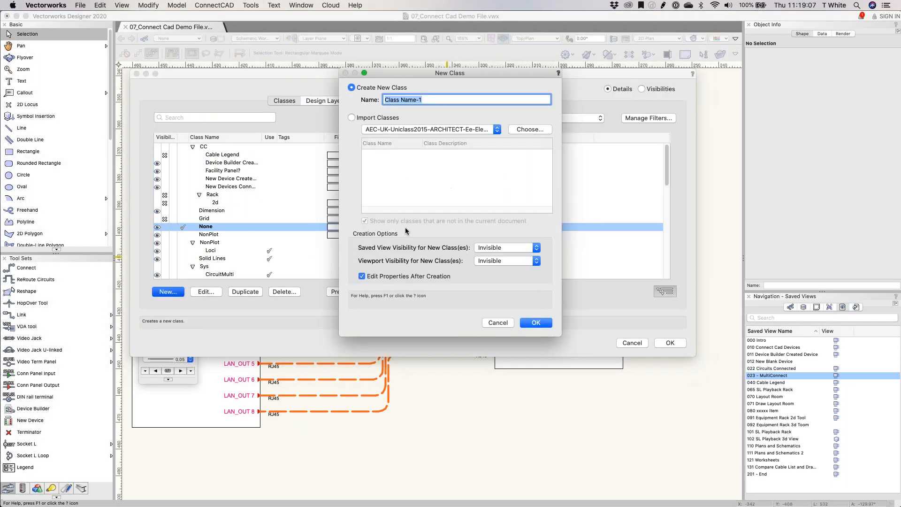
left_click(539, 132)
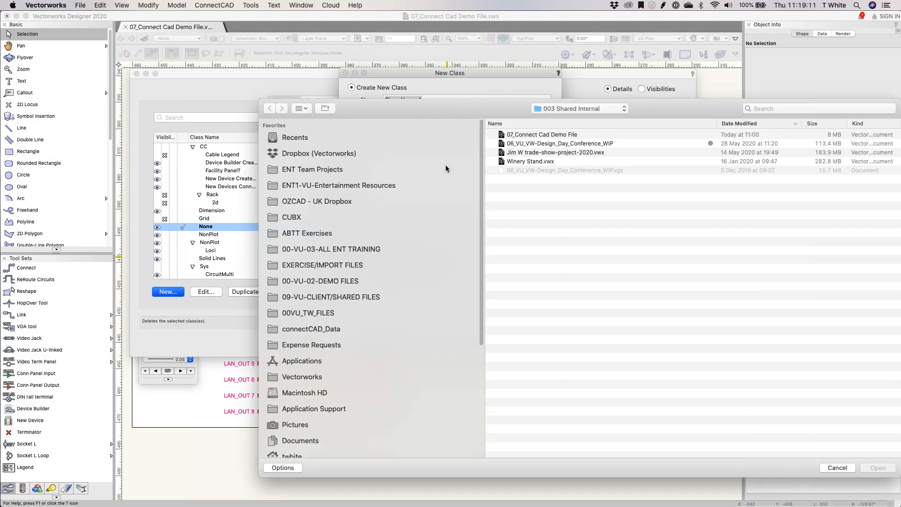
left_click(551, 136)
left_click(876, 468)
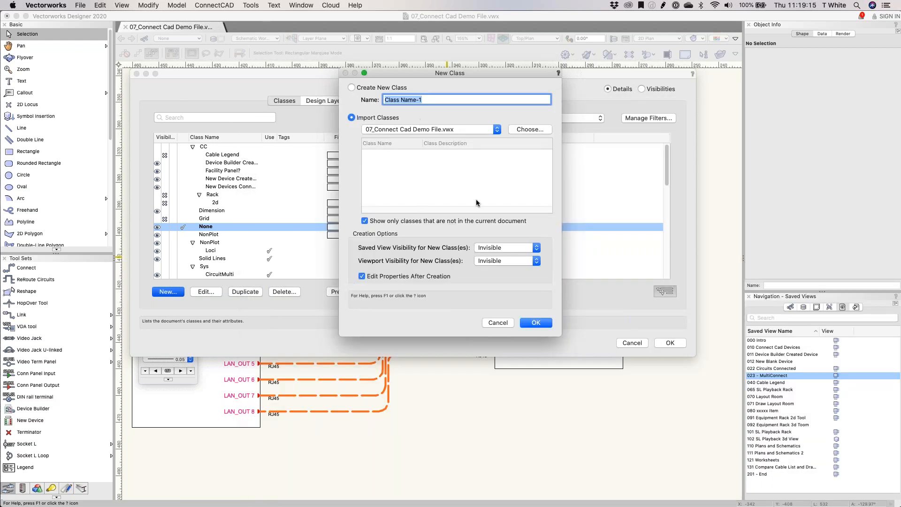
left_click(475, 221)
scroll(391, 190, "down", 10)
left_click(497, 324)
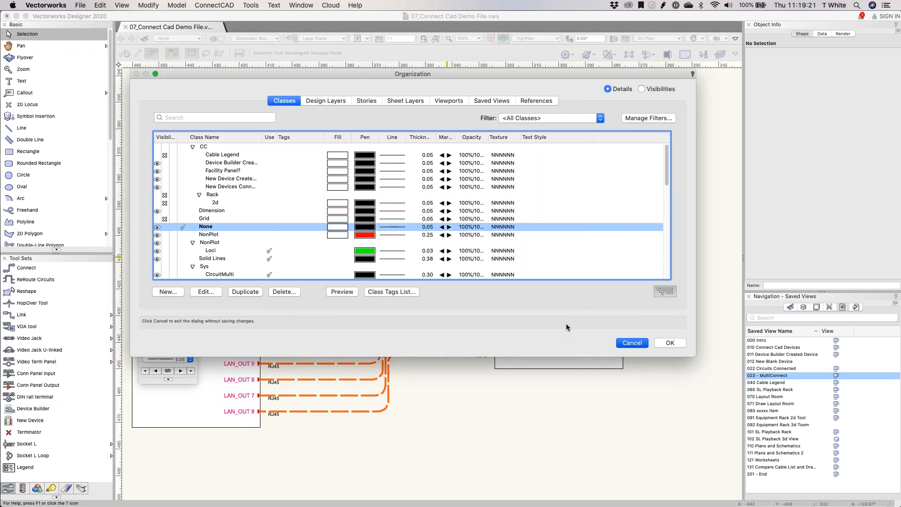
left_click(632, 343)
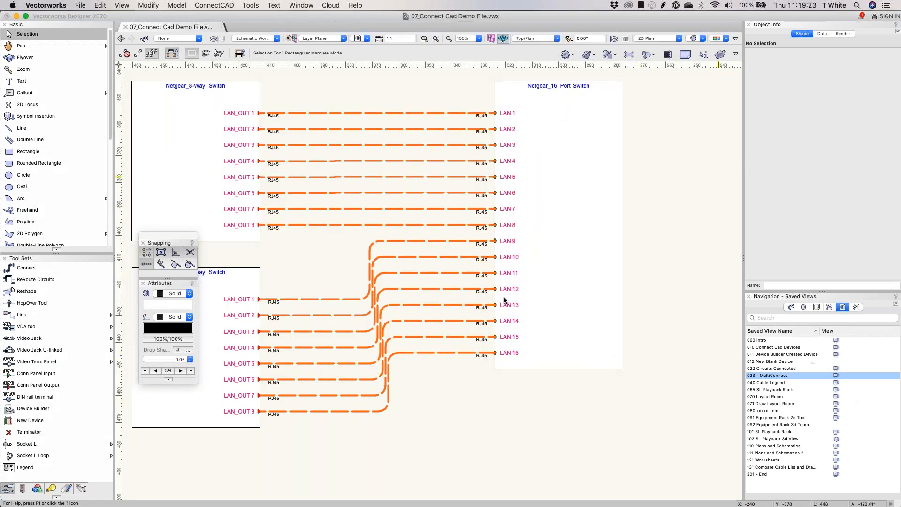
Step: Delete all sixteen circuits and reconnect both 8-way switches to LAN 1–16 on the 16-port switch using rounded multi-connect circuits
left_click_drag(452, 93, 375, 393)
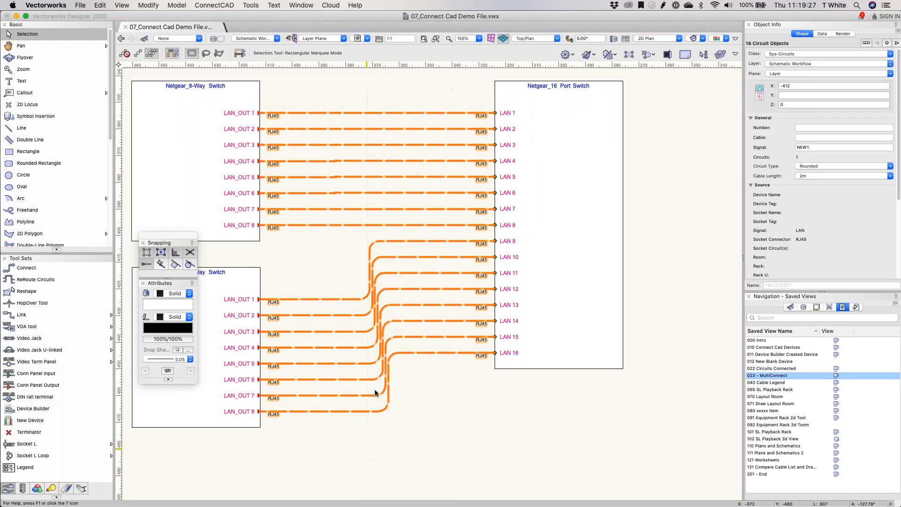
key("Delete")
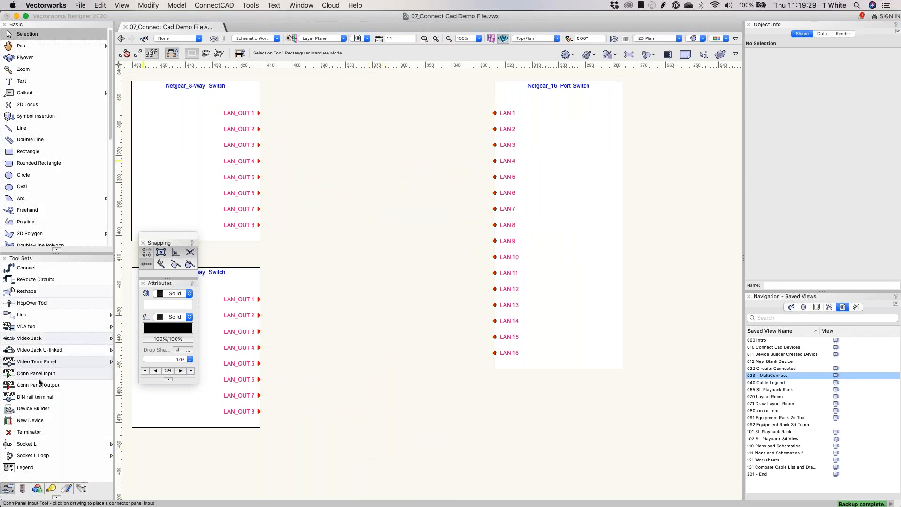
left_click(46, 271)
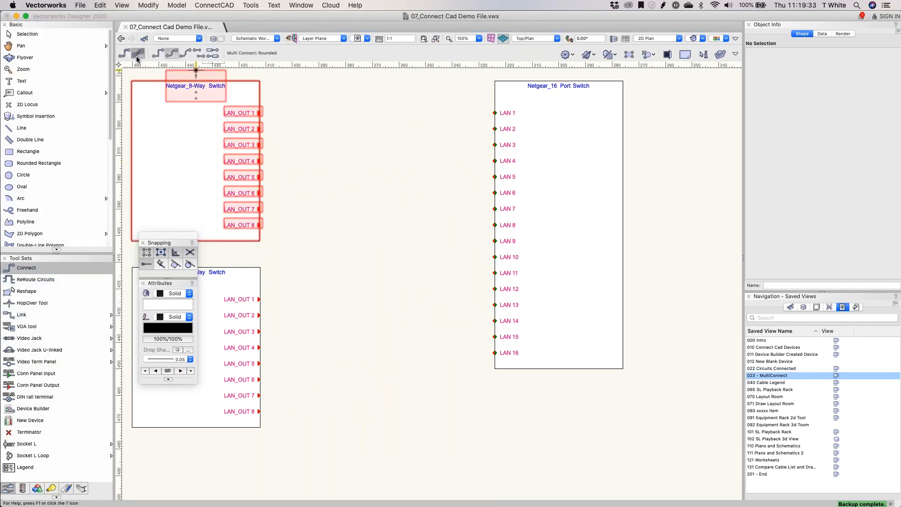
left_click(262, 113)
left_click(495, 112)
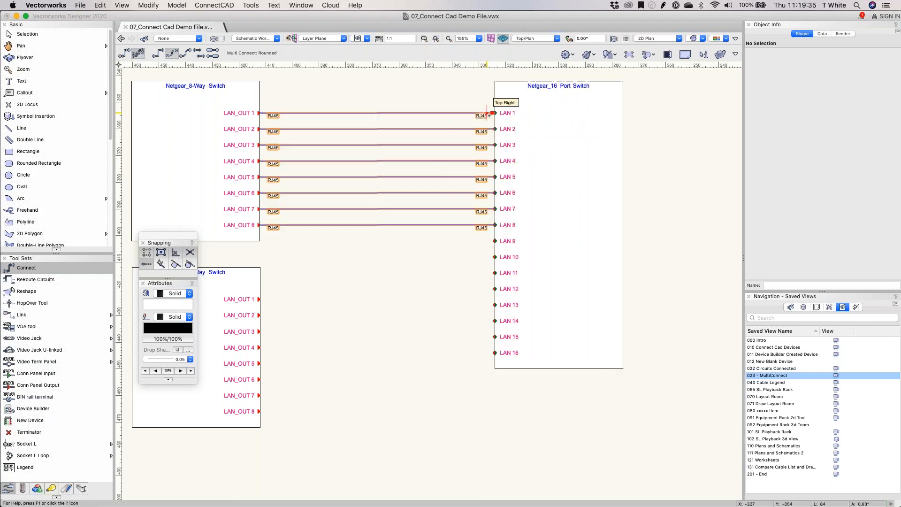
left_click(259, 299)
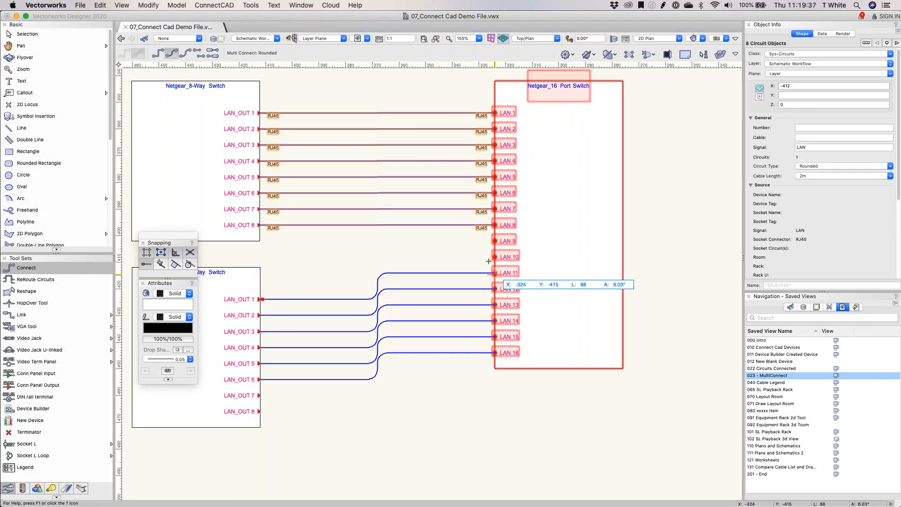
left_click(495, 241)
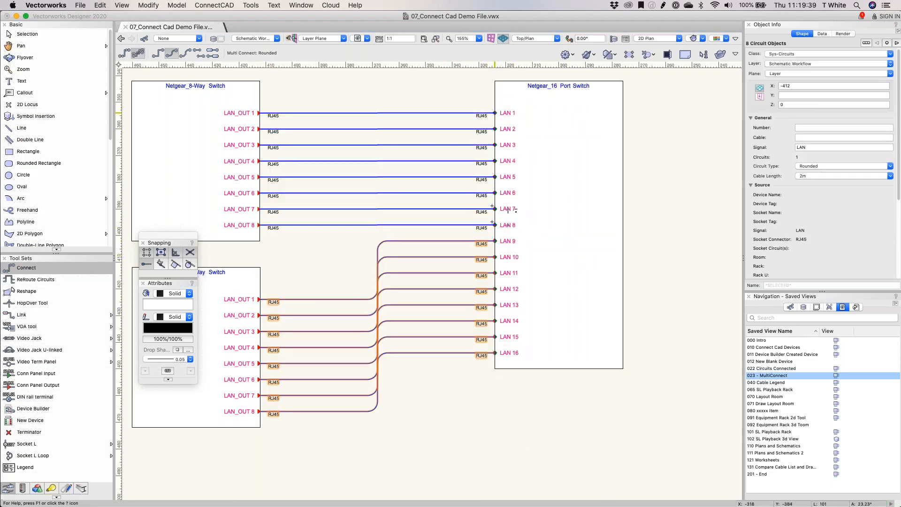
key("x")
left_click(385, 96)
Step: Examine the general options and the cable numbering systems in the ConnectCAD settings
left_click(225, 3)
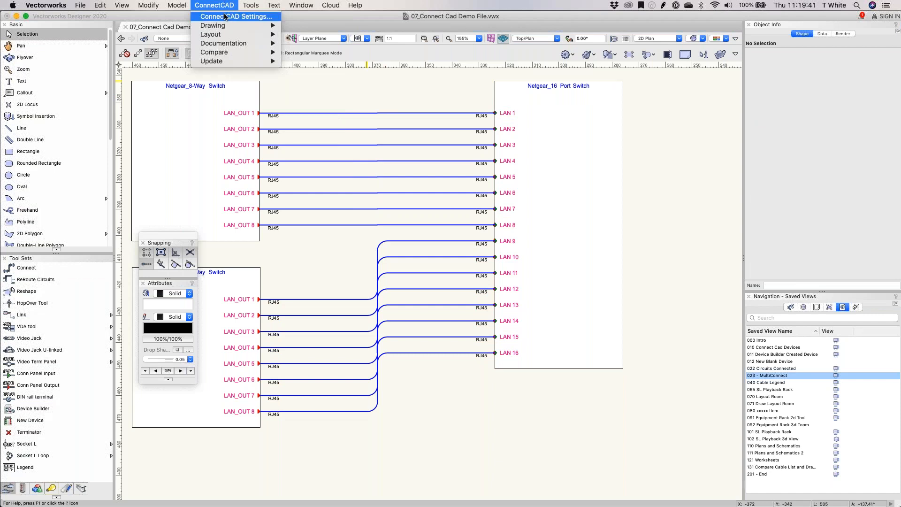
left_click(221, 16)
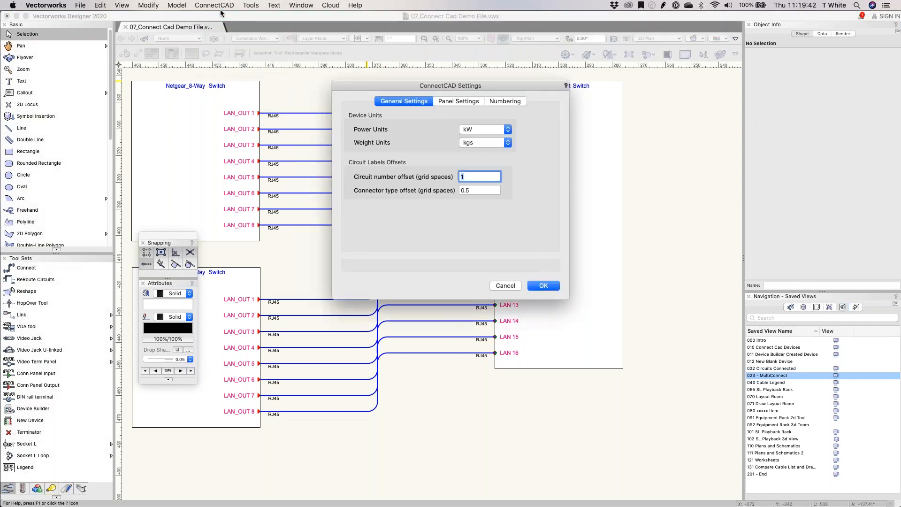
left_click(497, 104)
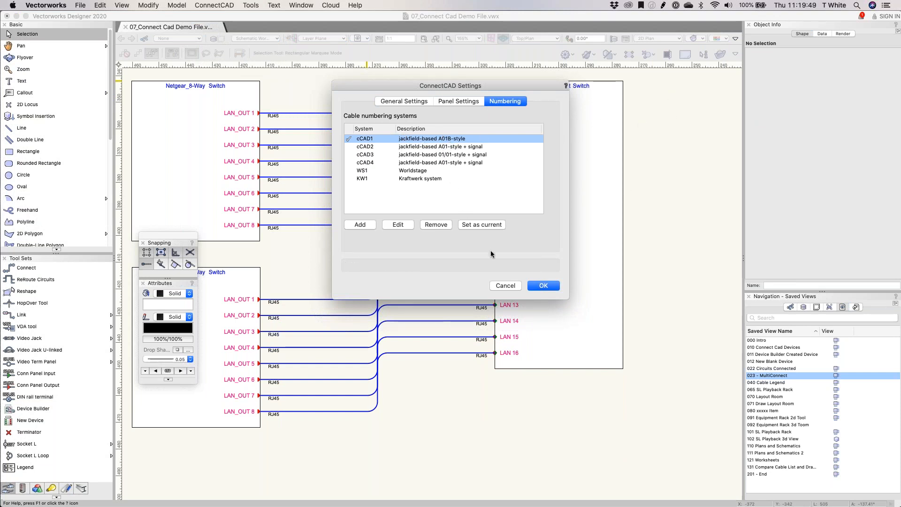
left_click(556, 287)
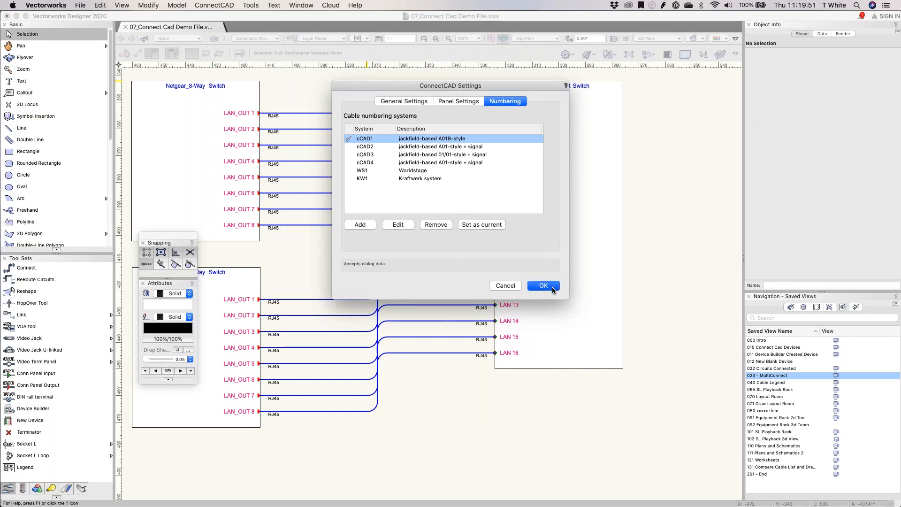
left_click(213, 4)
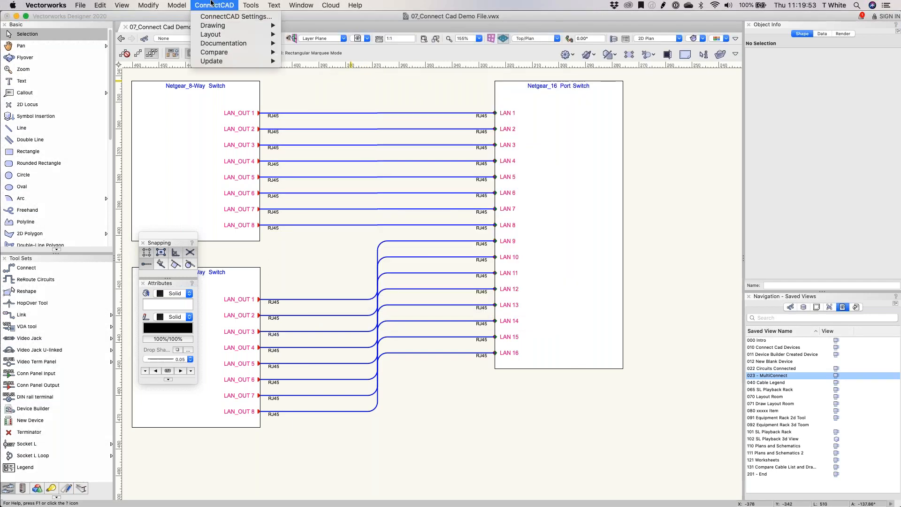
mouse_move(236, 2)
left_click(343, 136)
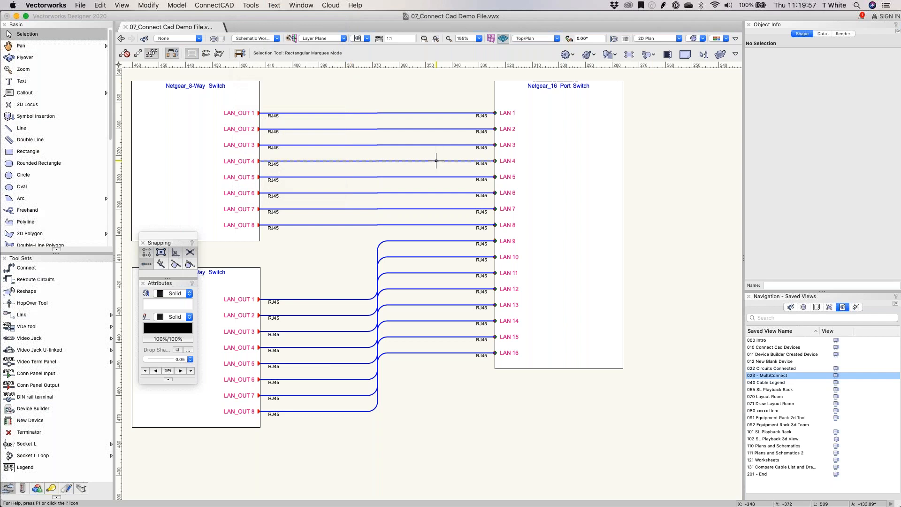
Step: Number all sixteen circuits between the switches with Spotlight Numbering, using prefix ET, start 1 and primary direction Bottom to Top
left_click_drag(427, 98, 329, 425)
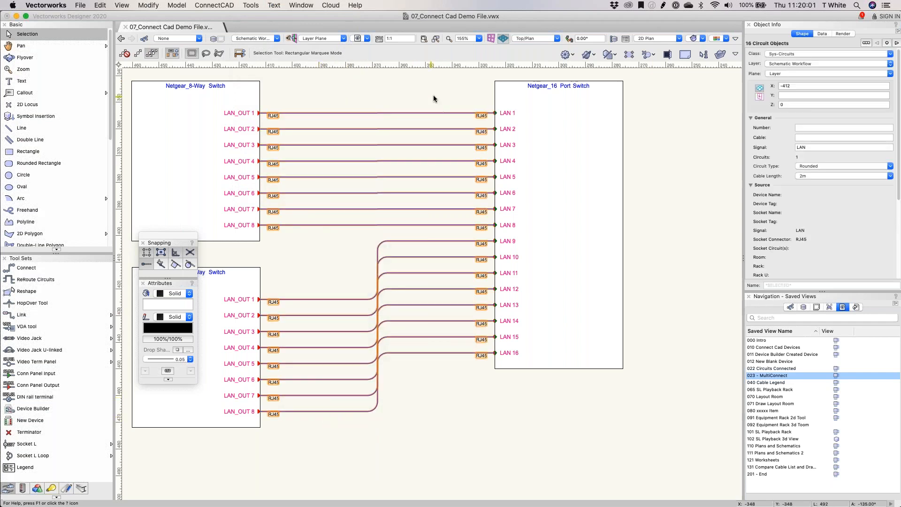
right_click(384, 113)
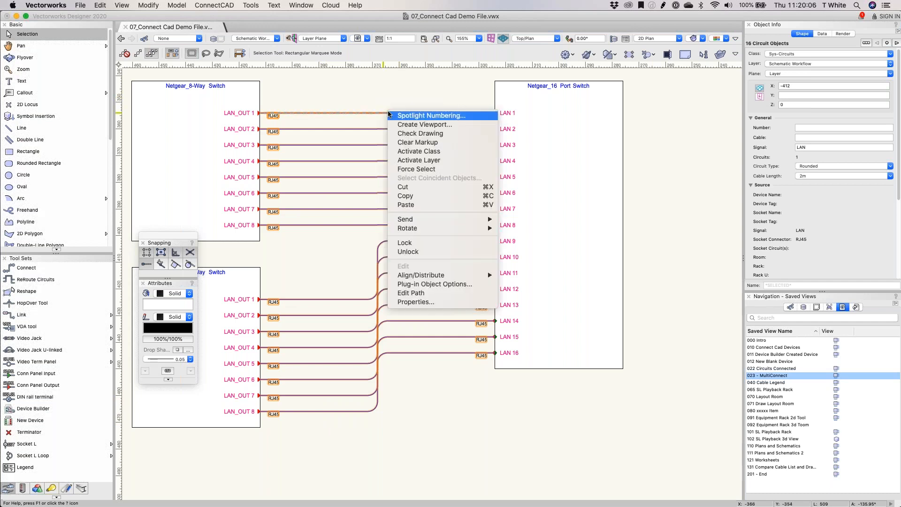
left_click(472, 116)
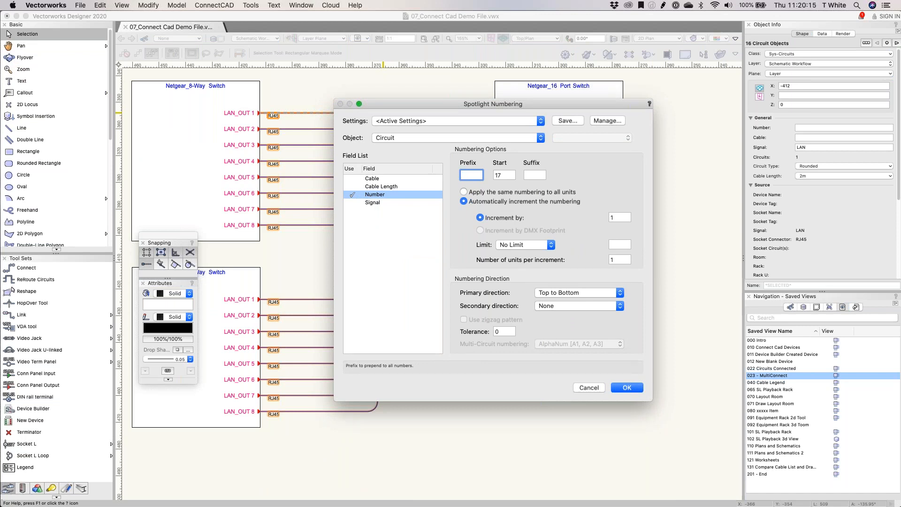
key("Tab")
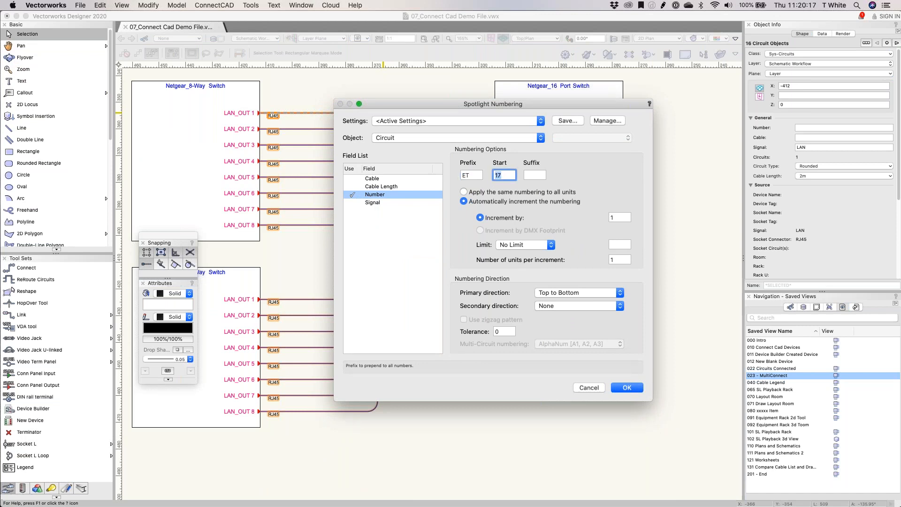
type("1")
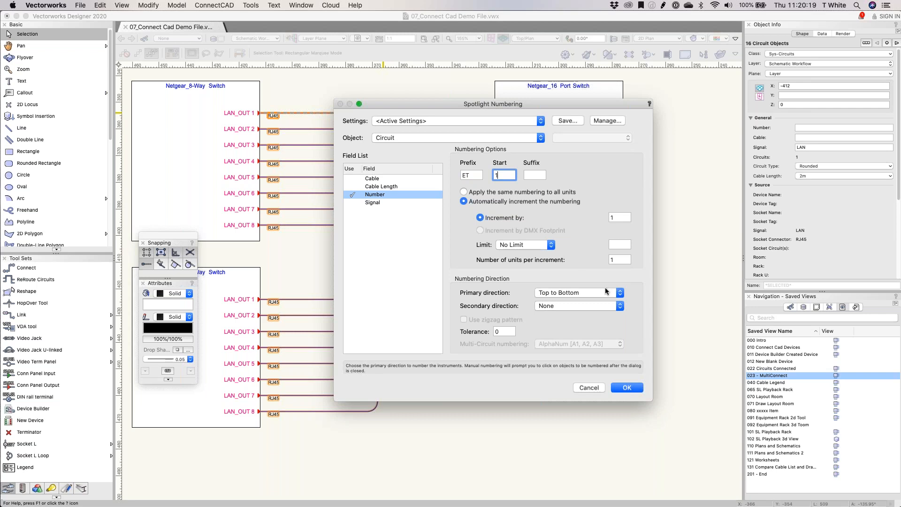
left_click(604, 290)
left_click(602, 301)
left_click(627, 387)
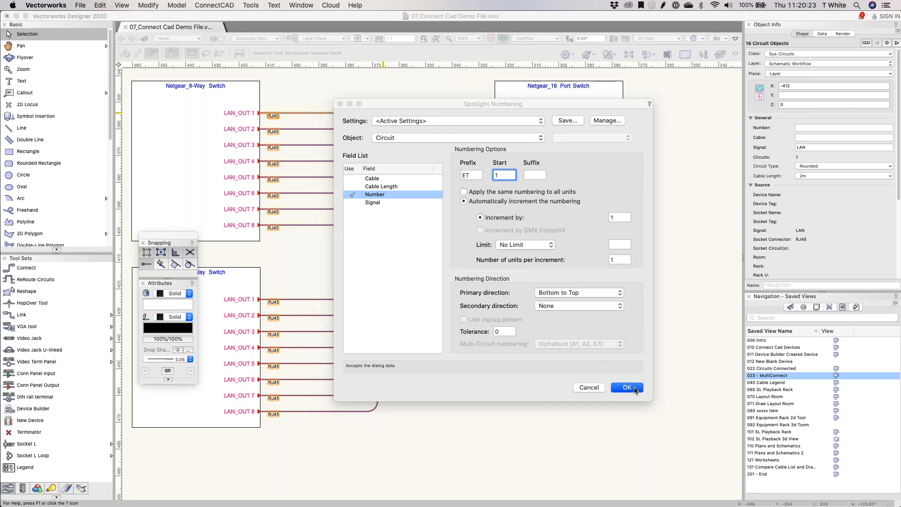
Step: Apply the numbering to the sixteen circuits and check the numbers on the circuits from LAN_OUT 2 and LAN_OUT 3
key("Return")
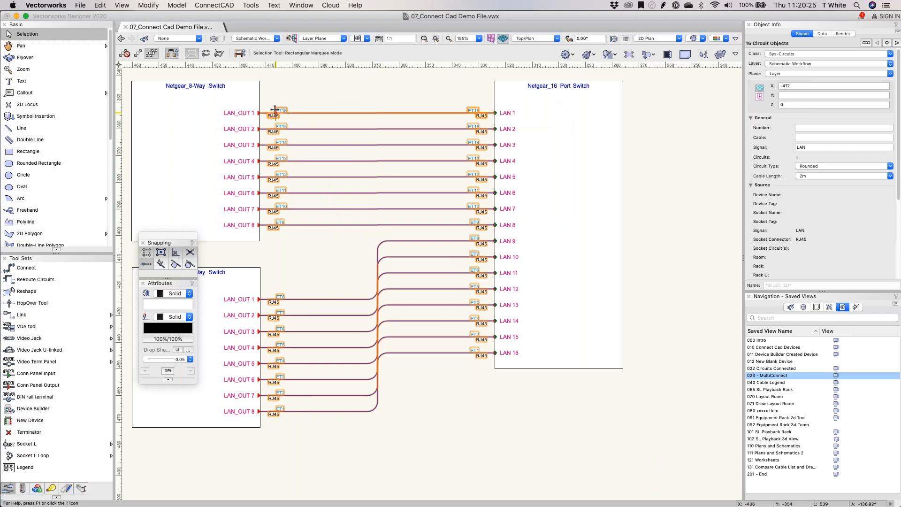
scroll(276, 115, "up", 3)
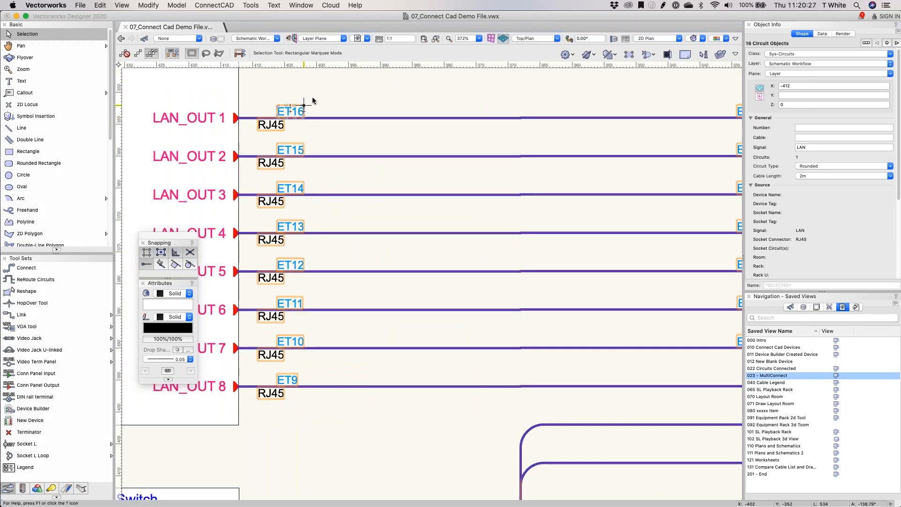
left_click(304, 78)
left_click(290, 150)
left_click(339, 194)
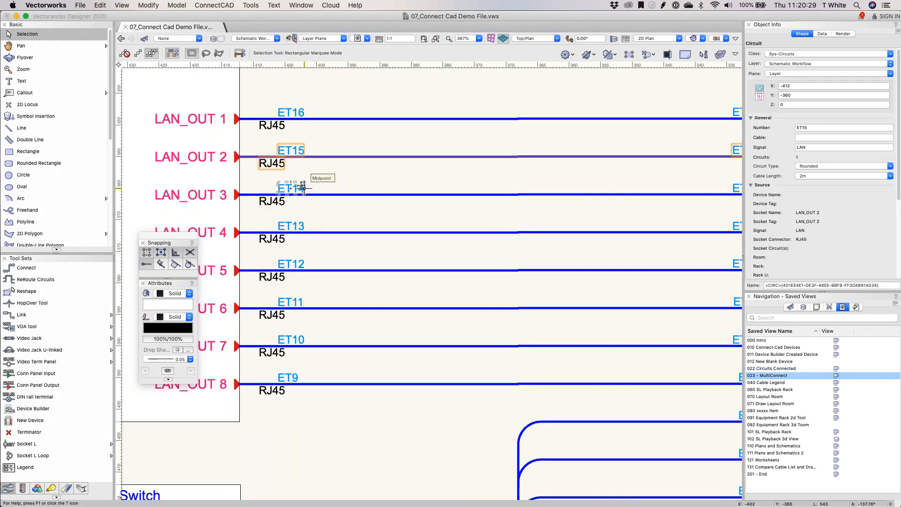
scroll(356, 195, "down", 1)
scroll(448, 276, "down", 3)
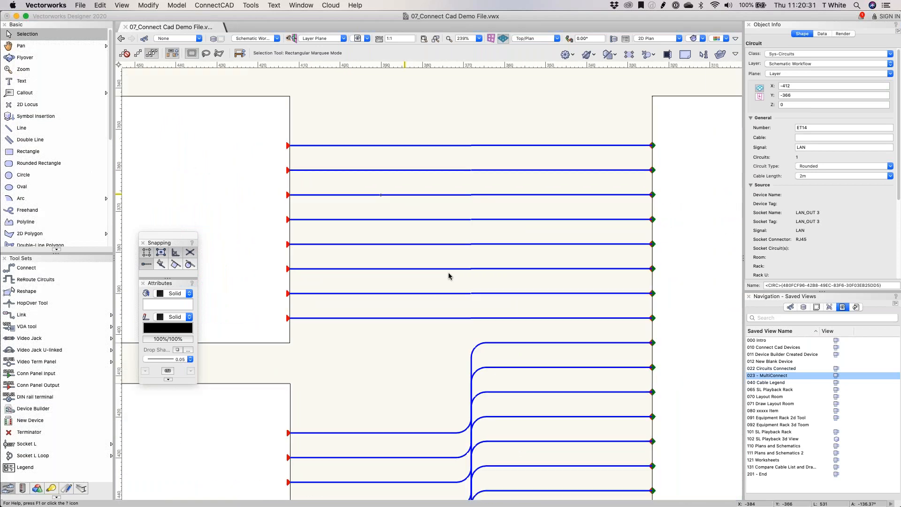
scroll(407, 296, "down", 1)
middle_click_drag(411, 339, 379, 246)
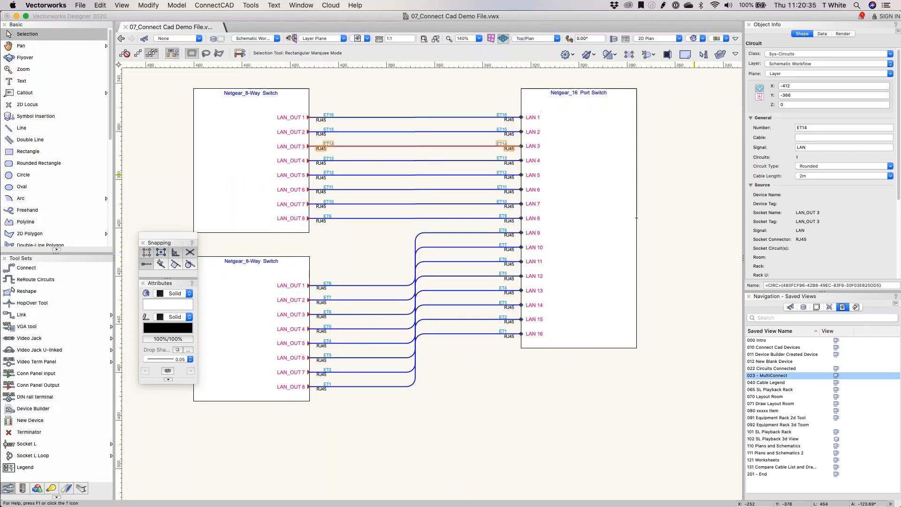
left_click(695, 178)
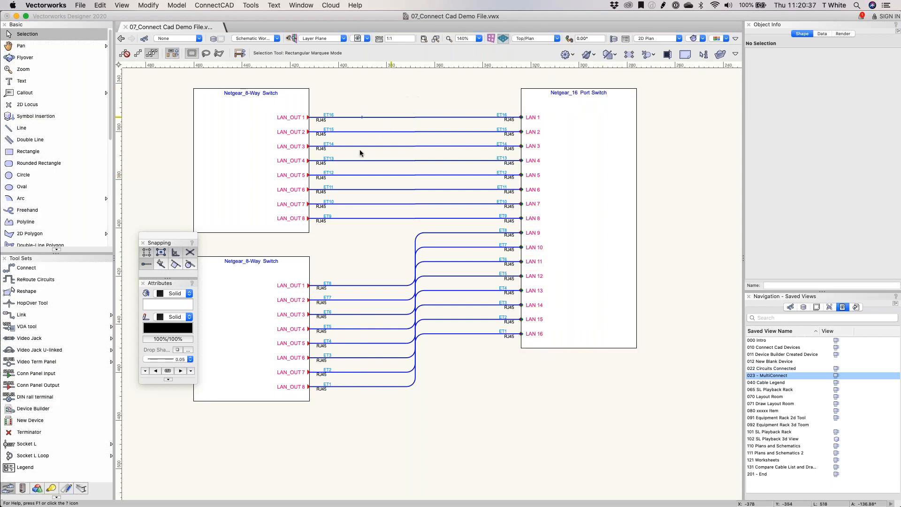
Step: Select the Netgear 16-port switch and examine its device properties, including the name field
scroll(448, 219, "down", 3)
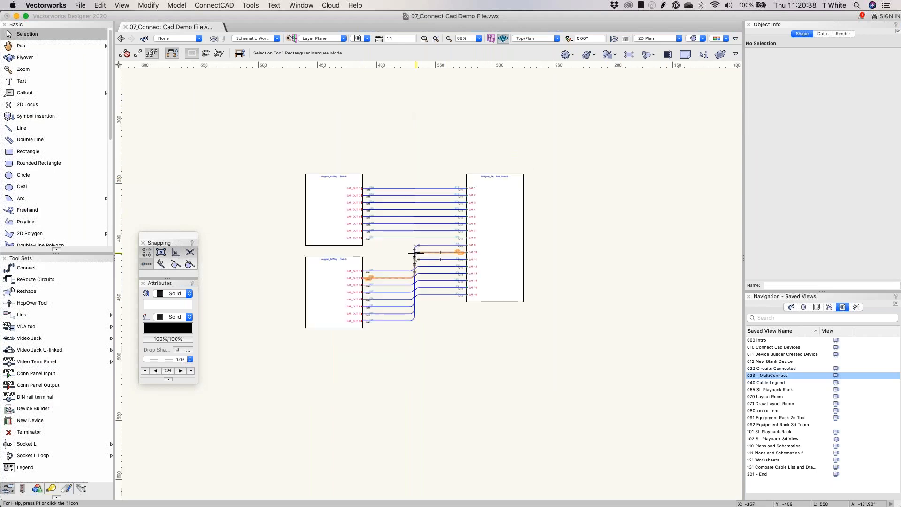
left_click(509, 219)
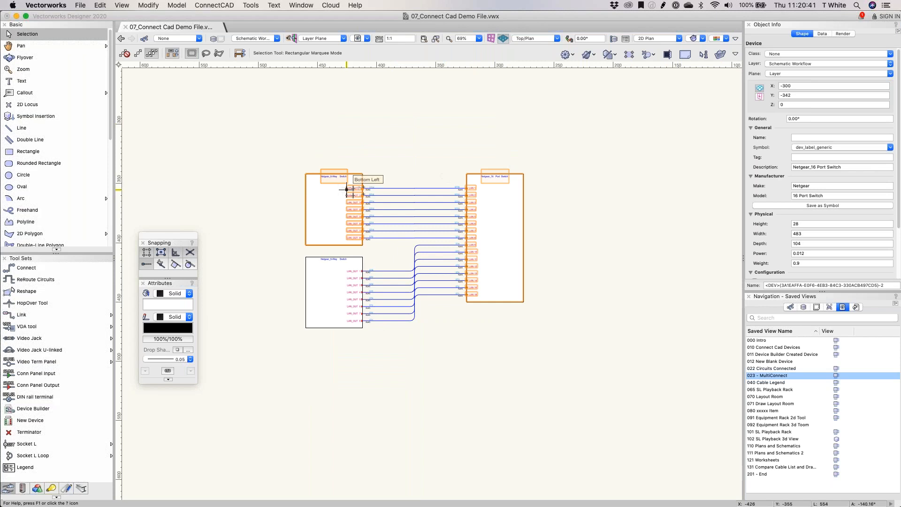
left_click(857, 138)
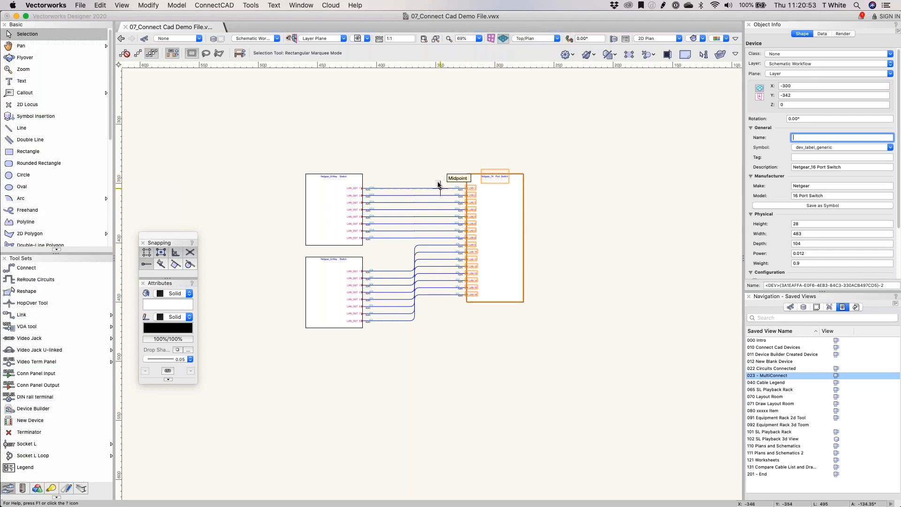
scroll(387, 246, "up", 1)
scroll(387, 246, "up", 1)
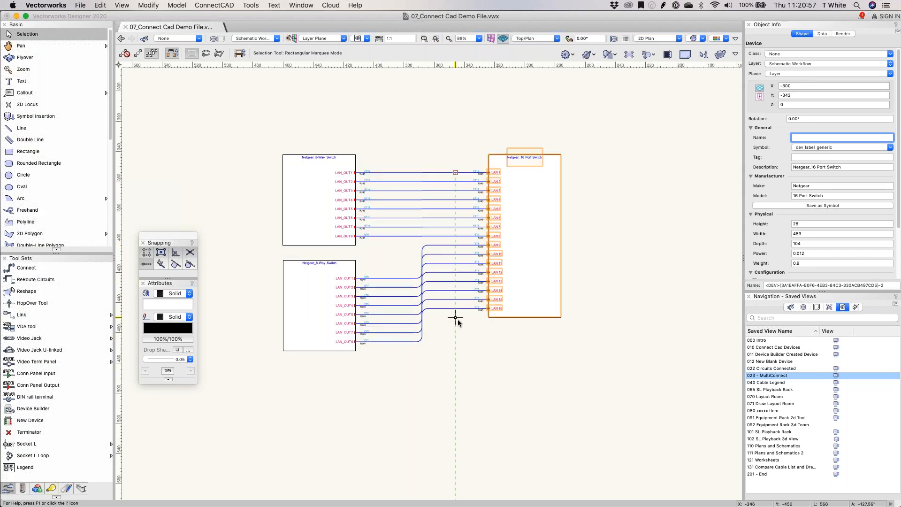
Step: Open the saved view 040 Cable Legend and examine the line styles of the signal types
double_click(837, 383)
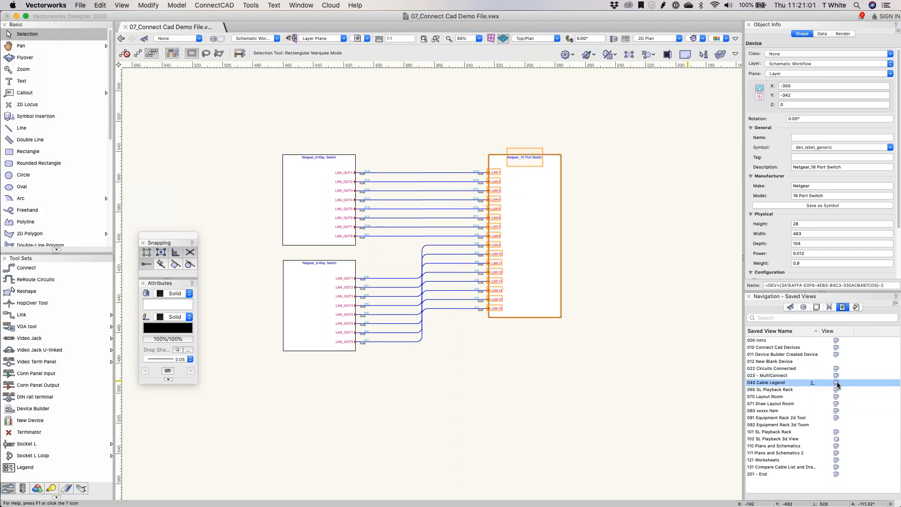
key("space")
left_click_drag(615, 267, 483, 220)
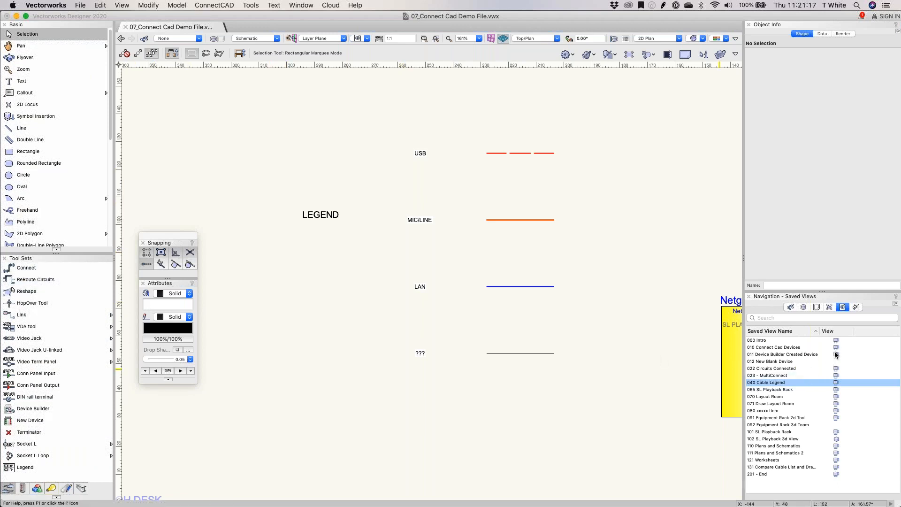
Step: Restore the saved view 022 Circuits Connected and change the three microphone circuits to circuit type Polyline
left_click(836, 369)
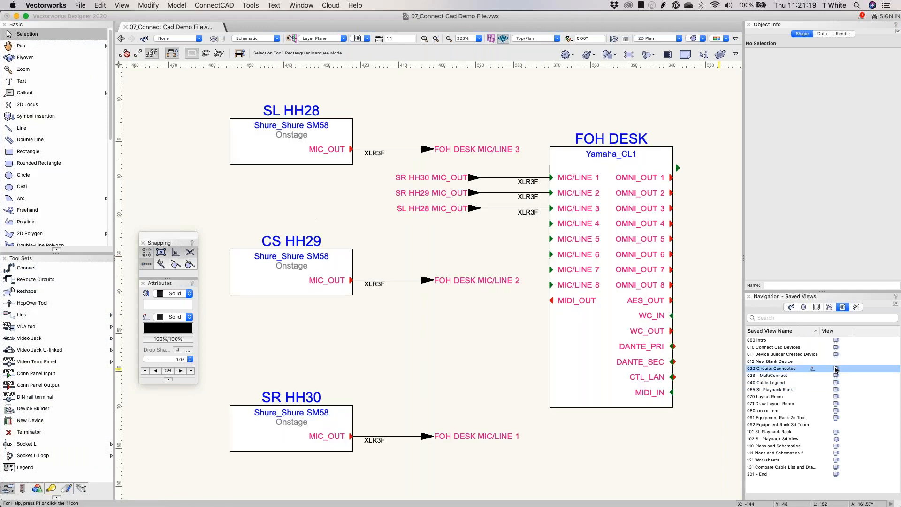
left_click_drag(489, 103, 367, 396, "alt")
left_click(845, 166)
left_click(840, 177)
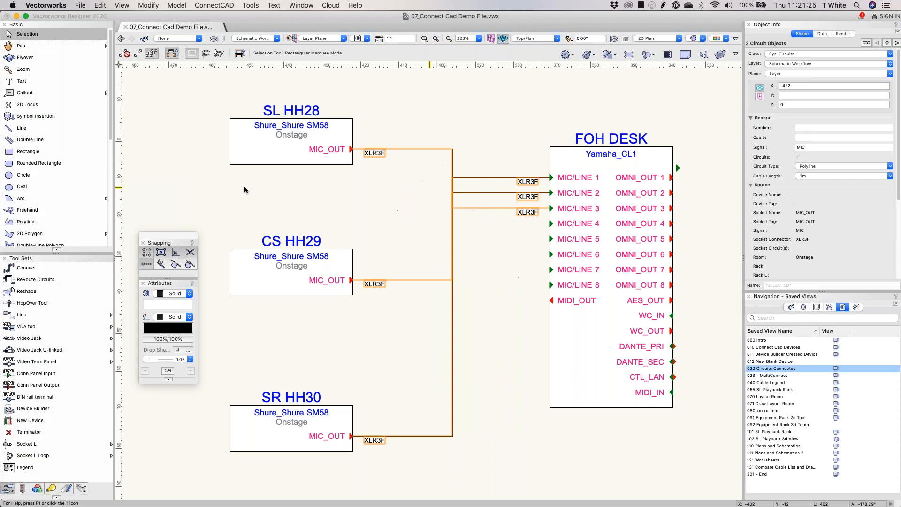
Step: Add a hopover with the HopOver Tool where the microphone circuits cross in front of the FOH desk's MIC/LINE 2 input
left_click(29, 303)
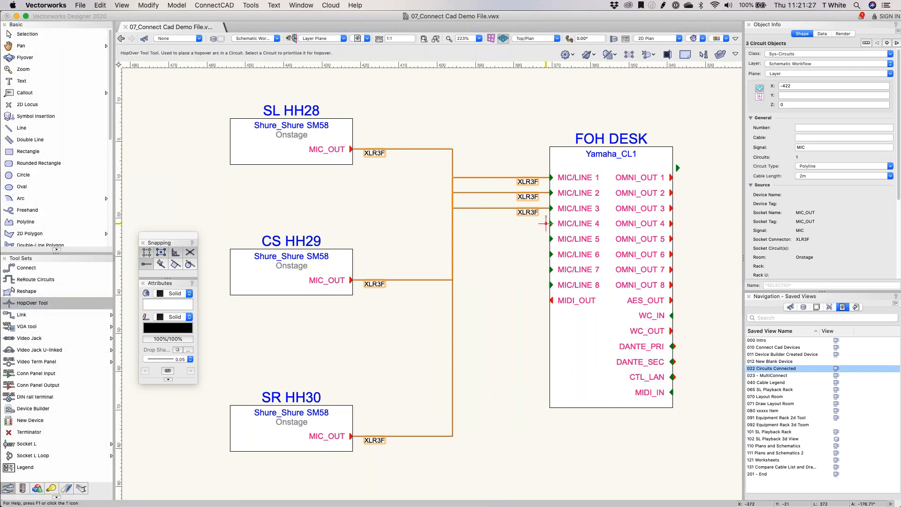
left_click(451, 198)
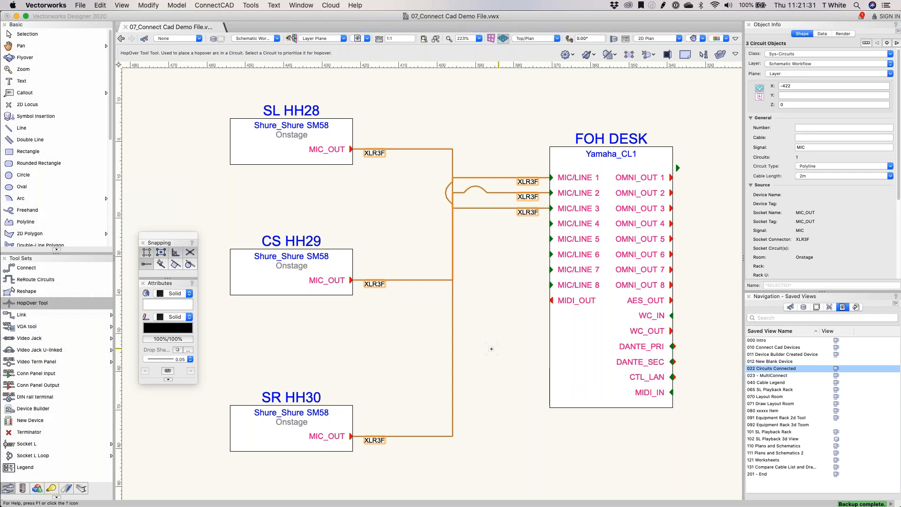
key("x")
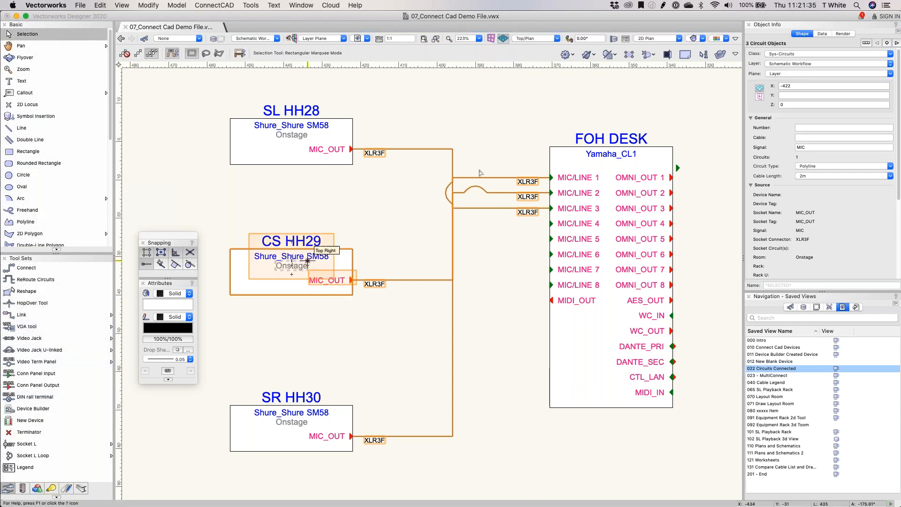
scroll(524, 229, "down", 1)
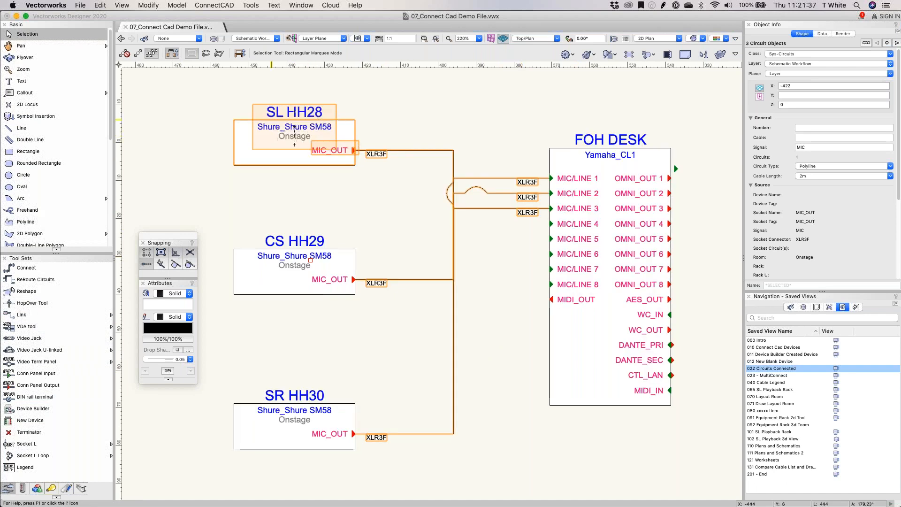
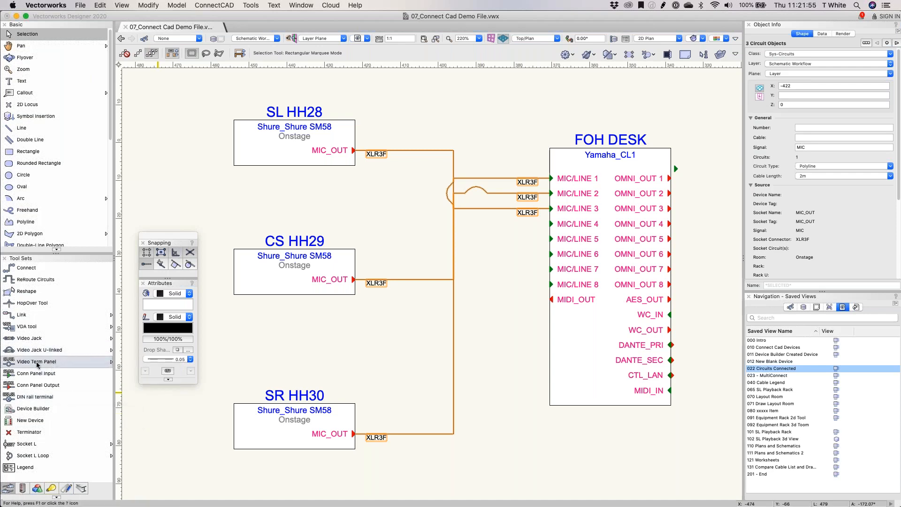
Step: Examine the Video Term Panel tool's setup options without placing a panel, and deselect the microphone circuits
left_click(51, 362)
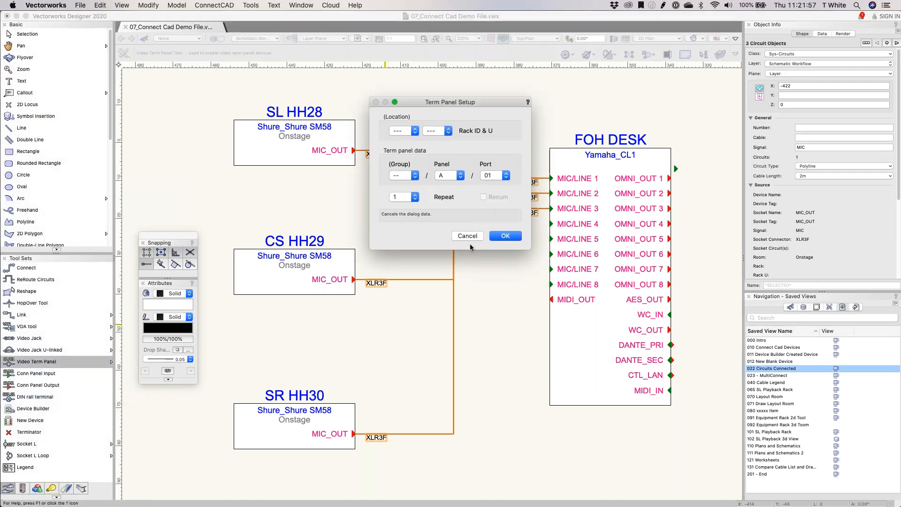
left_click(467, 236)
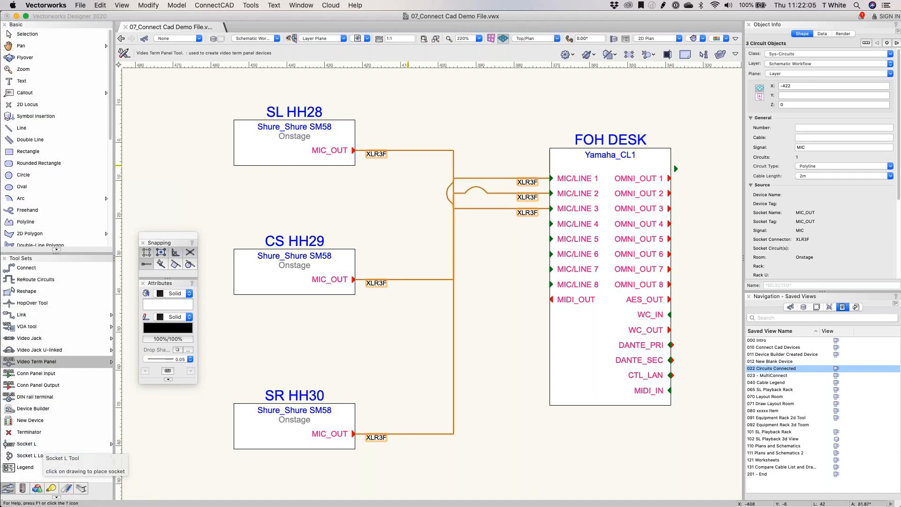
key("x")
left_click(476, 132)
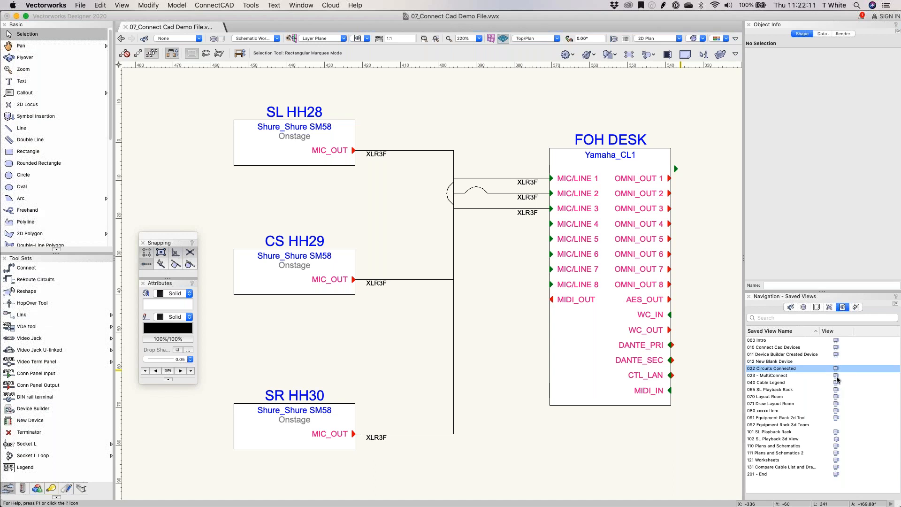
Step: Open the saved view 065 SL Playback Rack and examine the connections between the network switch, computers and soundcards
left_click(836, 382)
left_click(837, 391)
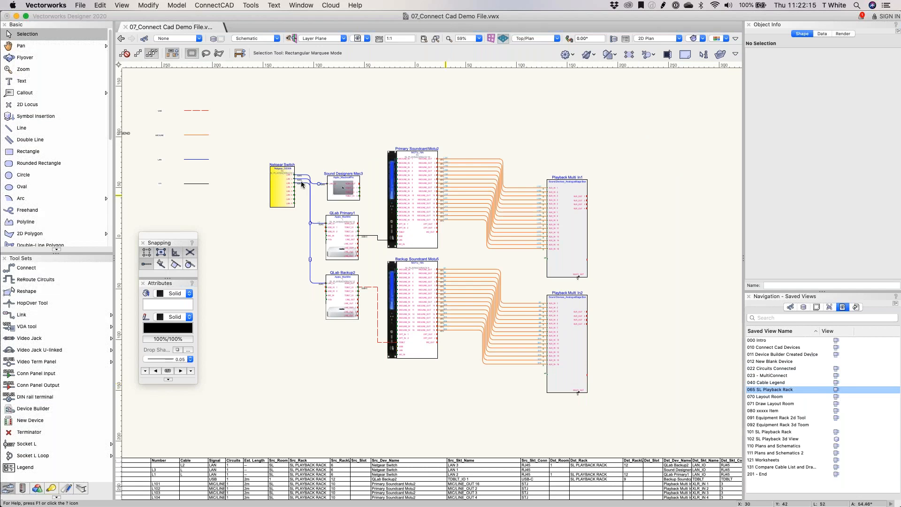
scroll(302, 207, "up", 2)
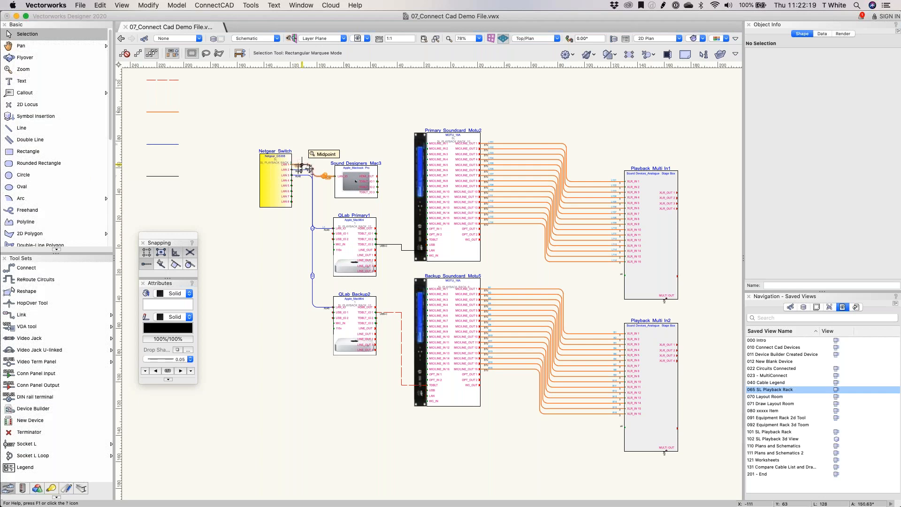
scroll(439, 260, "up", 2)
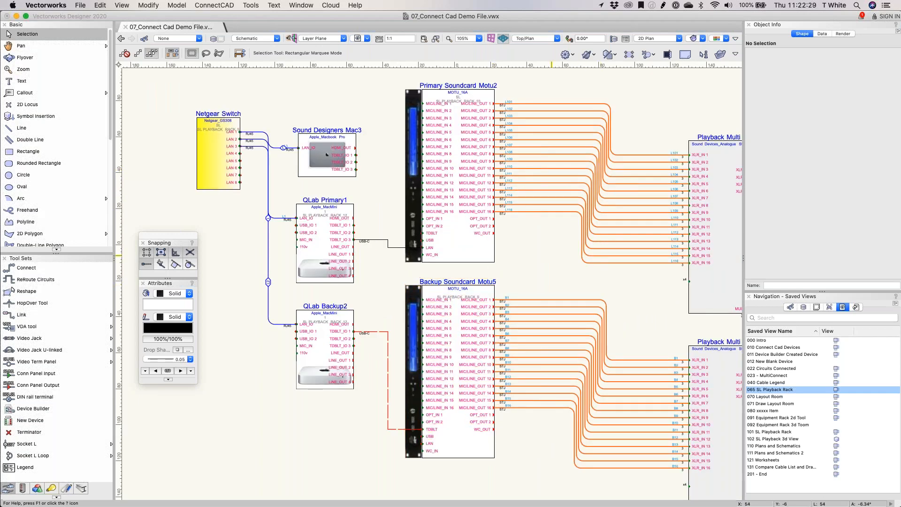
Step: Open the Check Drawing options for the playback schematic
scroll(505, 255, "down", 1)
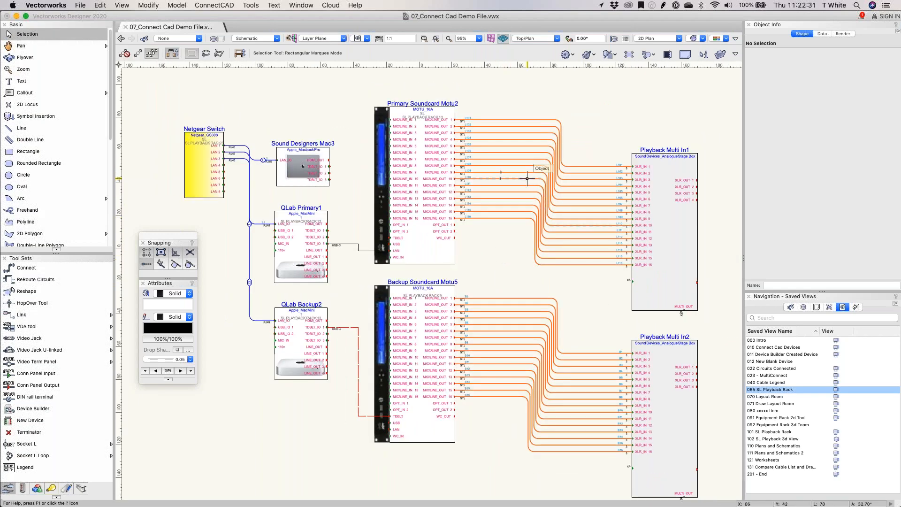
right_click(328, 97)
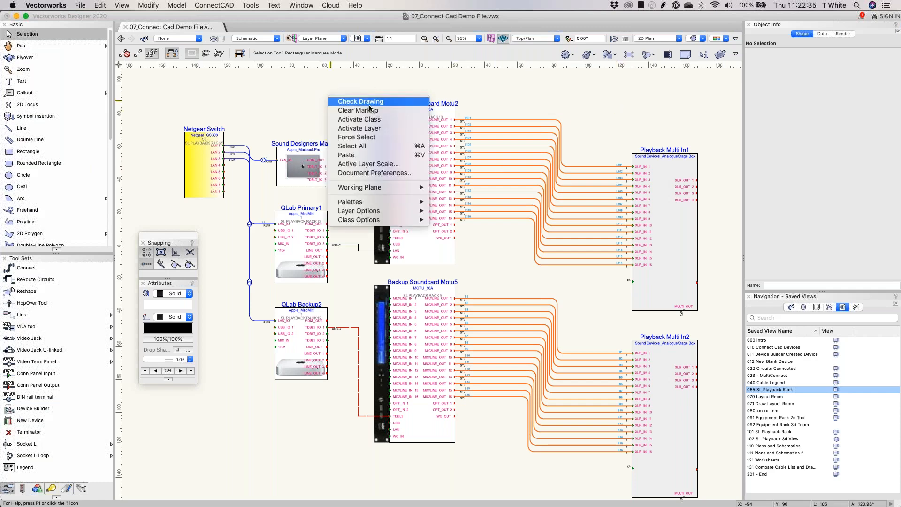
key("Escape")
left_click(214, 5)
mouse_move(215, 27)
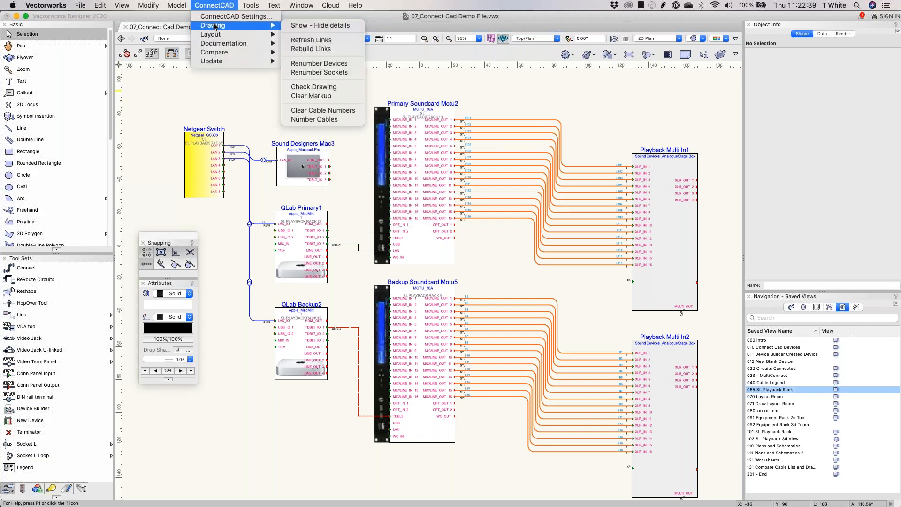
left_click(344, 88)
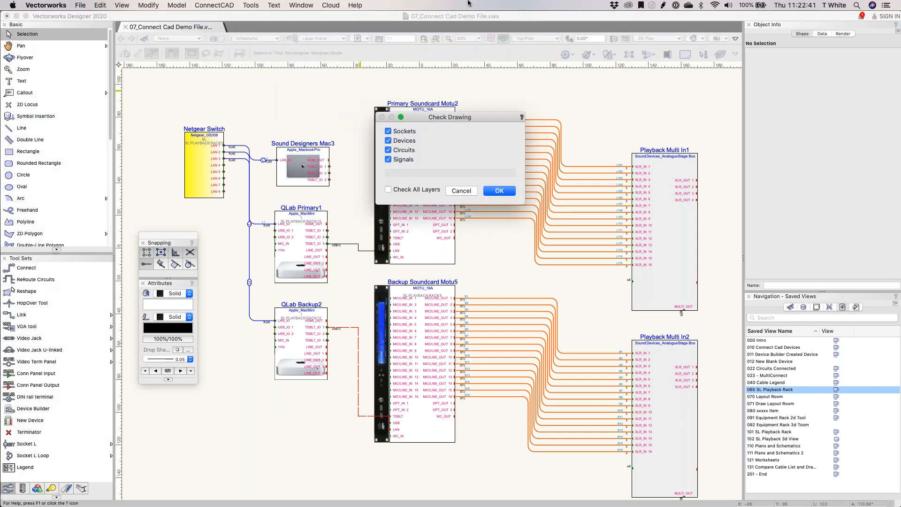
Step: Limit the drawing check to sockets only, excluding devices, circuits and signals
left_click(405, 141)
left_click(401, 151)
left_click(397, 159)
left_click_drag(474, 119, 405, 111)
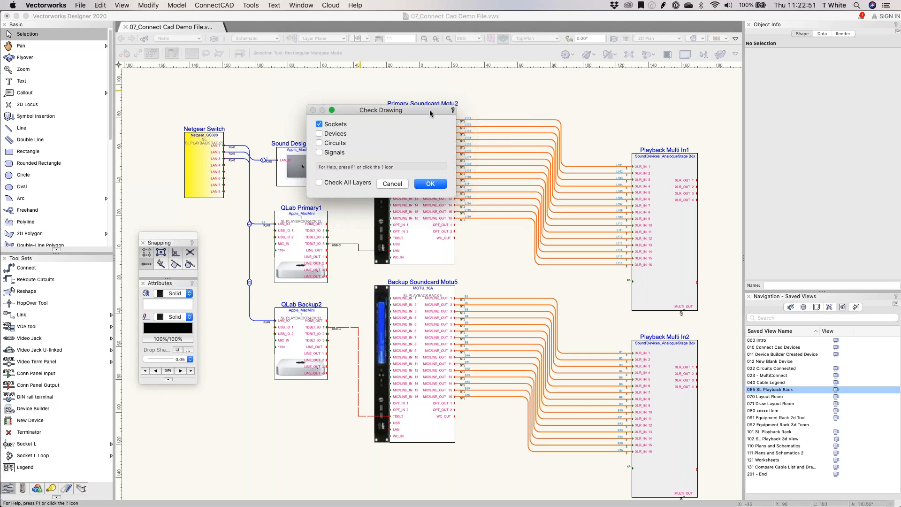
mouse_move(430, 113)
left_mouse_down()
mouse_move(424, 153)
mouse_move(406, 168)
left_mouse_up()
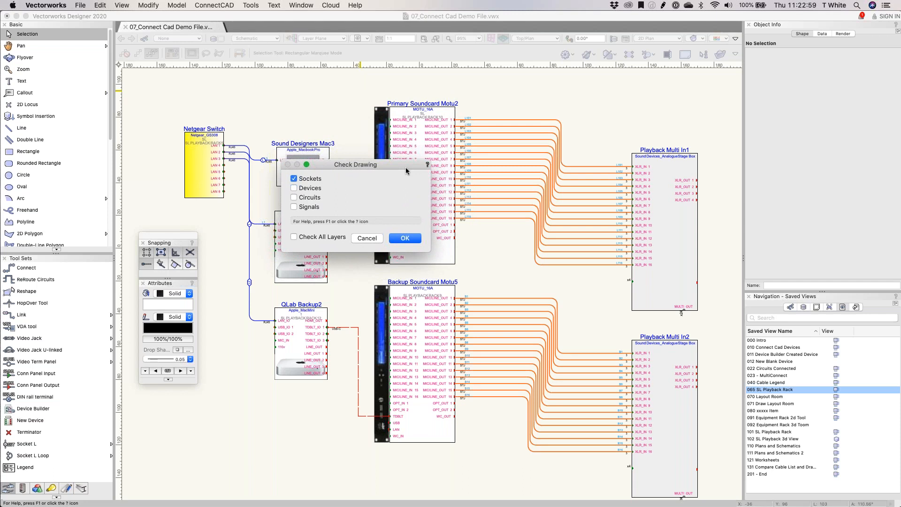
Step: Run the drawing check on the active layer with Sockets, Devices, Circuits and Signals all included
left_click(302, 181)
left_click(308, 189)
left_click(309, 198)
left_click(312, 195)
left_click(304, 179)
left_click(305, 188)
left_click(307, 198)
left_click(306, 207)
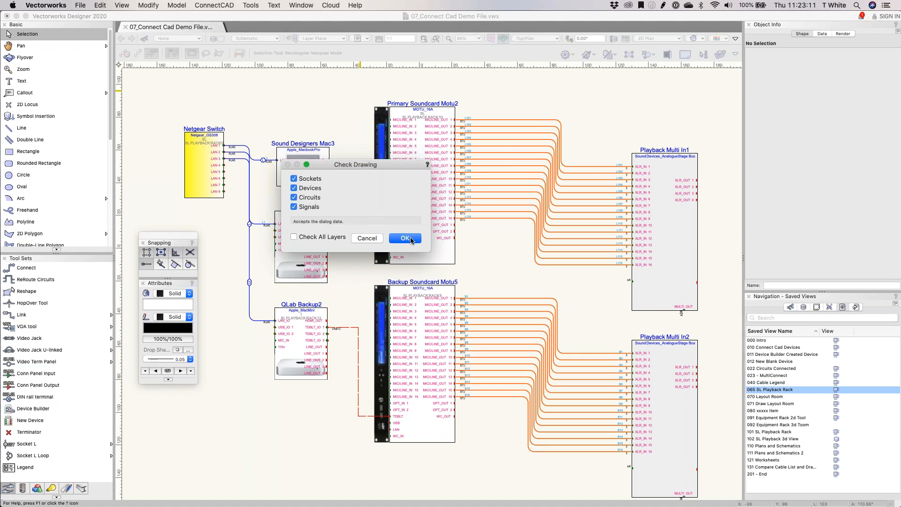
left_click(409, 239)
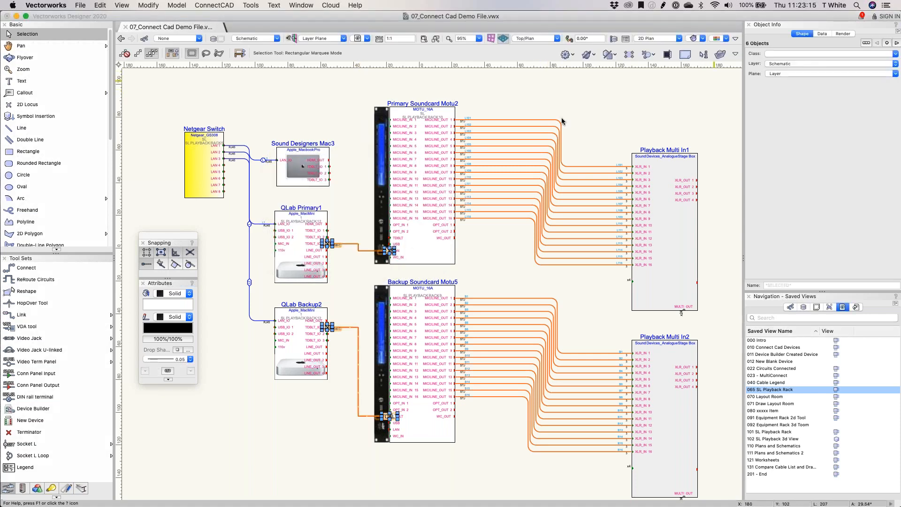
Step: Examine the check markup on the connections between the QLab Macs and the Primary and Backup soundcards
scroll(354, 252, "up", 1)
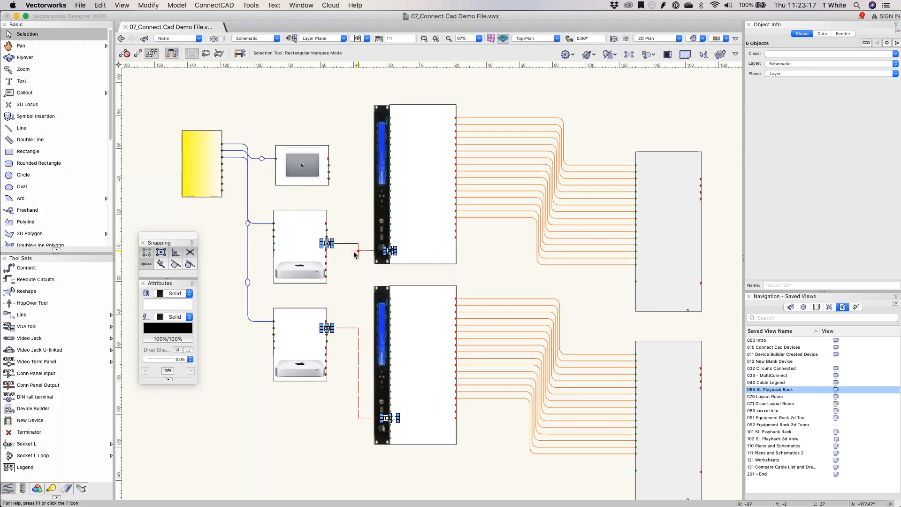
scroll(354, 254, "up", 3)
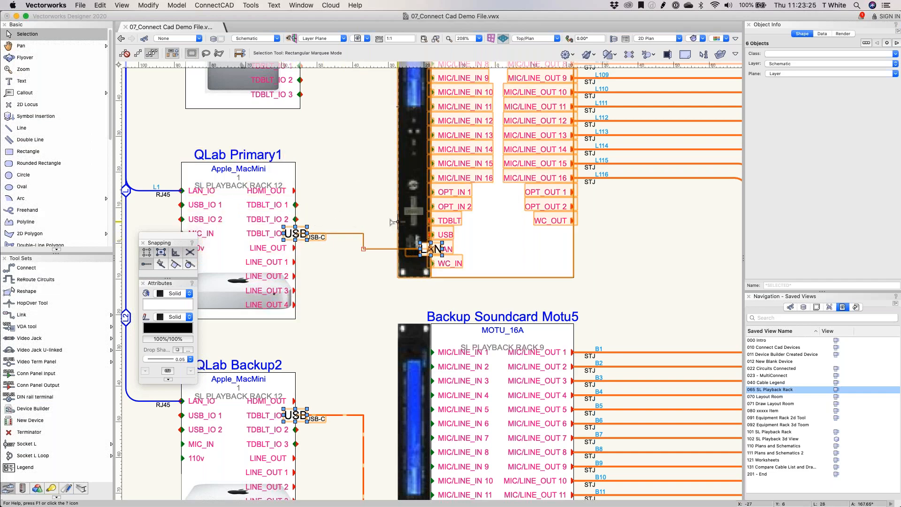
scroll(334, 214, "down", 1)
middle_click_drag(327, 329, 302, 141)
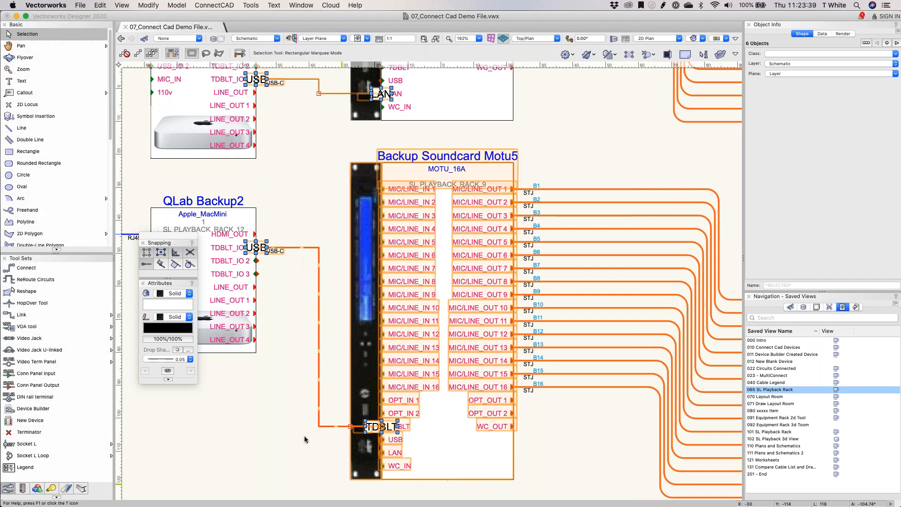
scroll(249, 245, "down", 5)
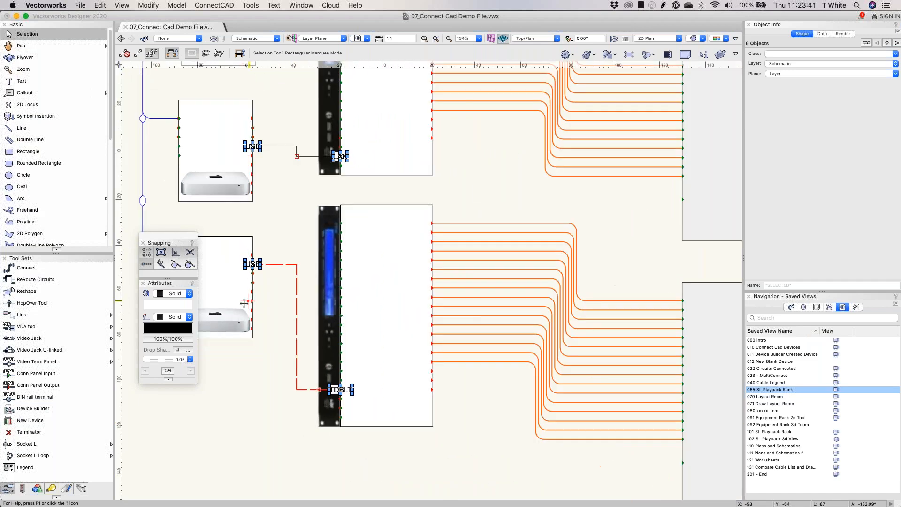
scroll(245, 303, "down", 3)
mouse_move(379, 205)
middle_mouse_down()
mouse_move(408, 195)
mouse_move(420, 208)
middle_mouse_up()
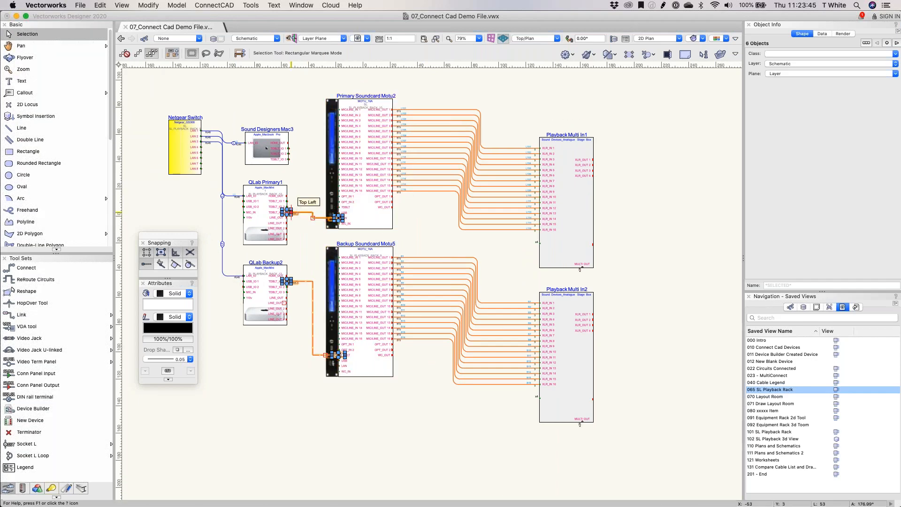
Step: Clear the check markup from the schematic
left_click(413, 225)
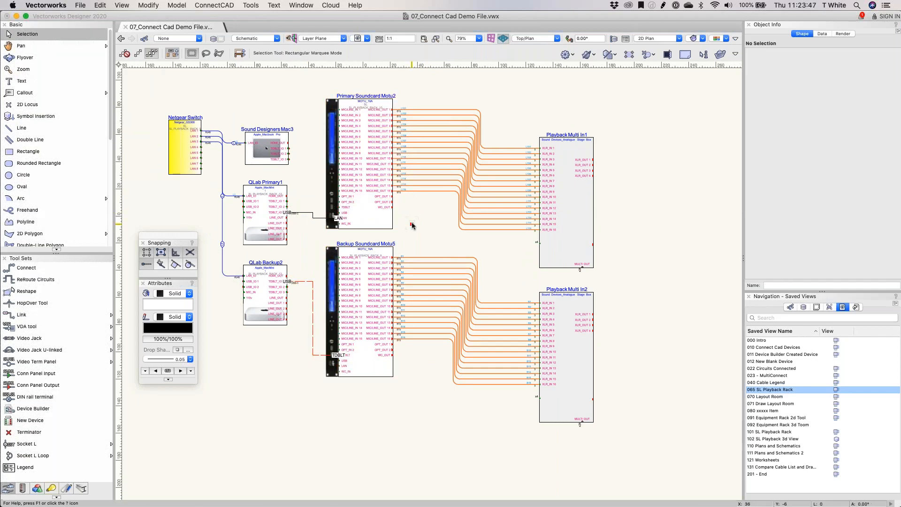
right_click(412, 209)
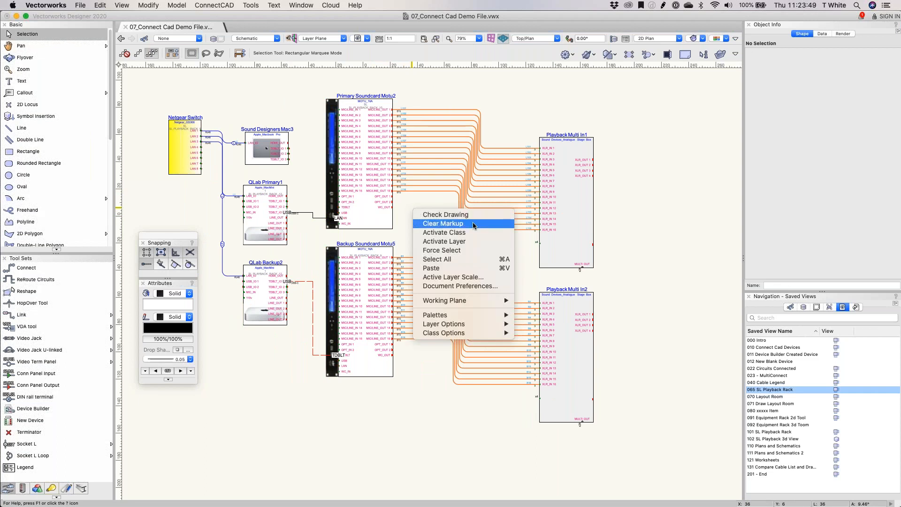
left_click(473, 224)
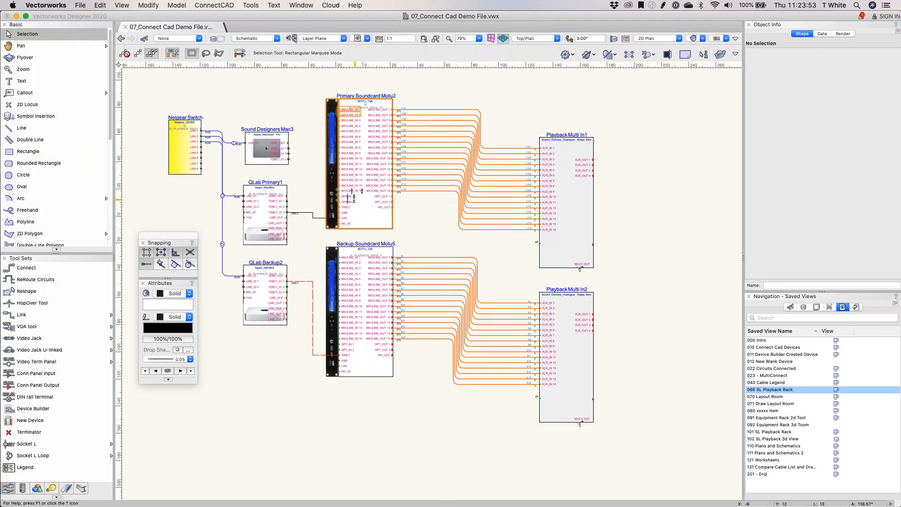
Step: Switch to the 070 Layout Room saved view and review the design layers and their scales
scroll(353, 199, "down", 2)
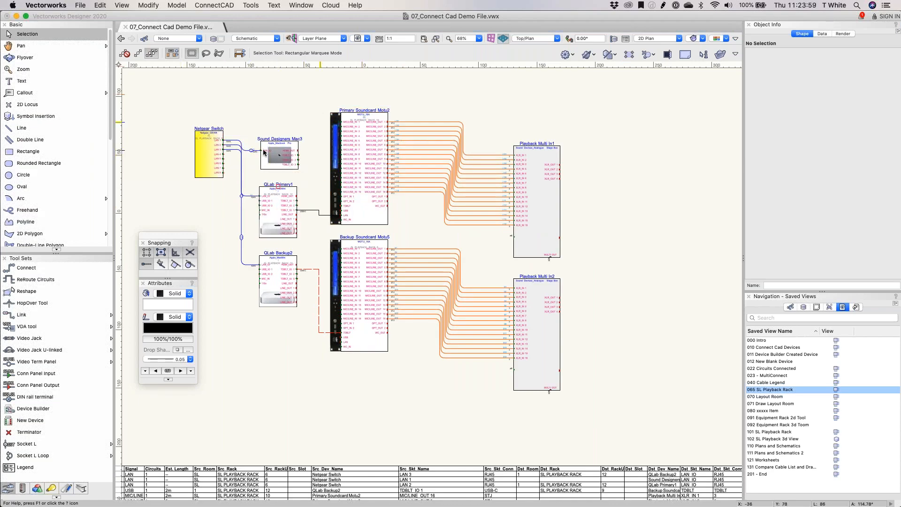
scroll(241, 151, "up", 2)
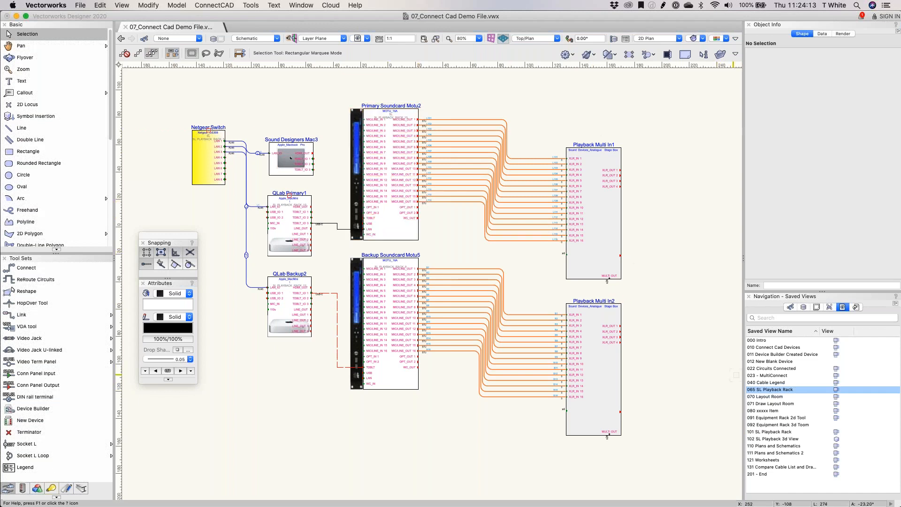
left_click(840, 396)
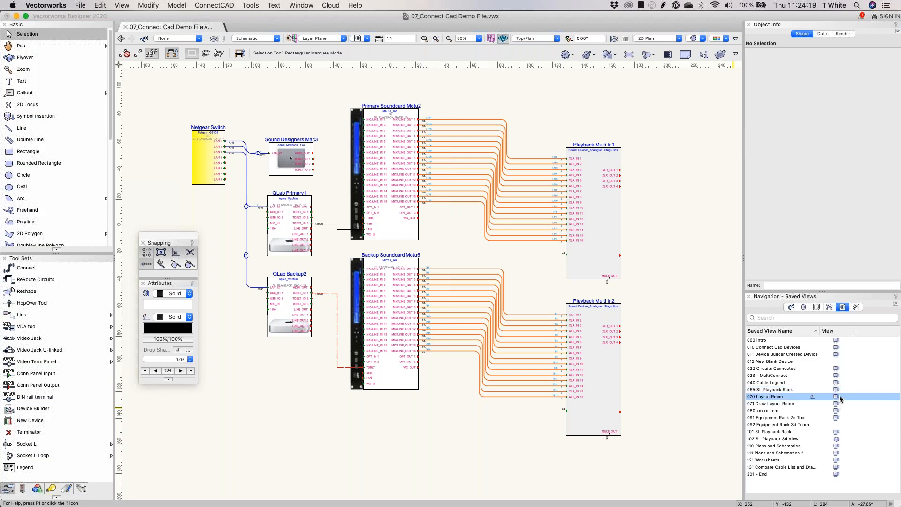
left_click(214, 36)
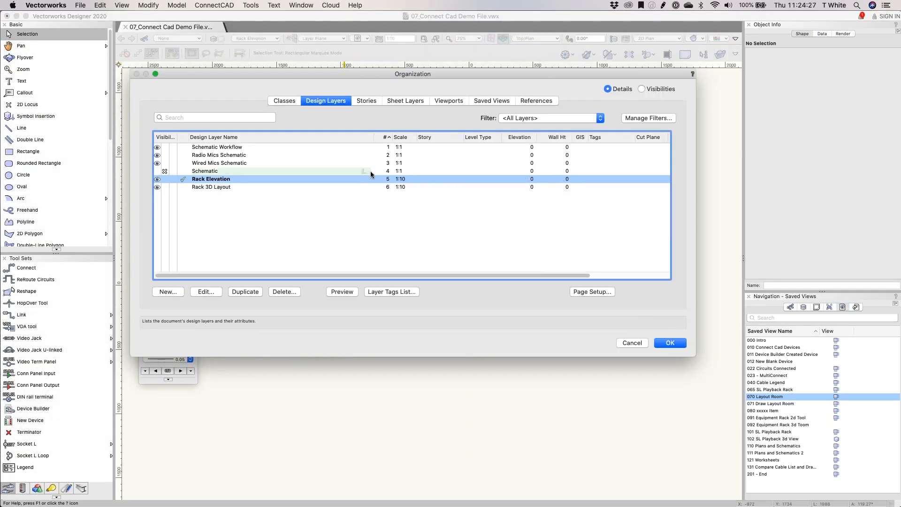
left_click(665, 346)
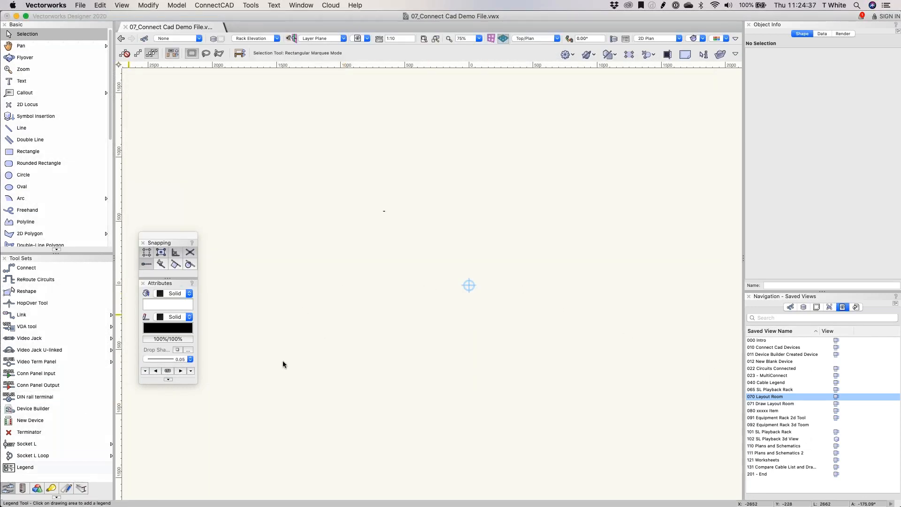
Step: Show the ConnectCAD layout tools and activate the 071 Draw Layout Room saved view
left_click(23, 488)
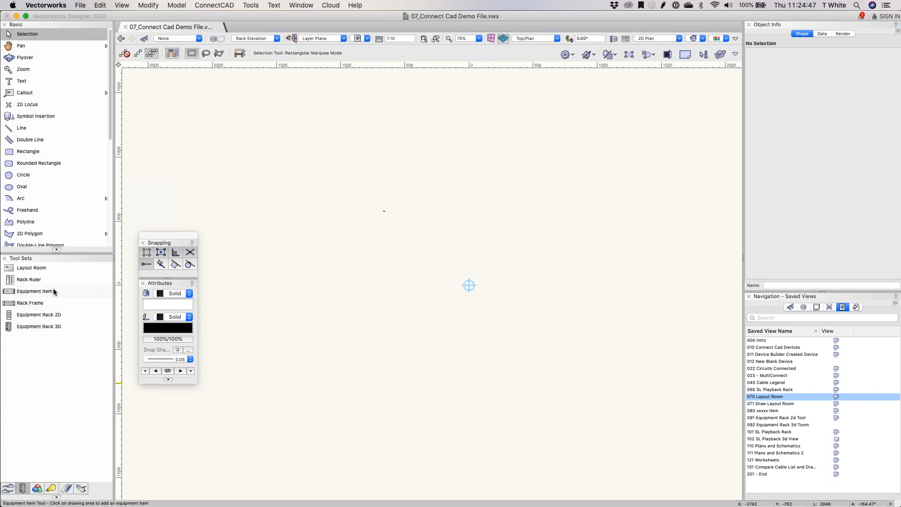
left_click(52, 268)
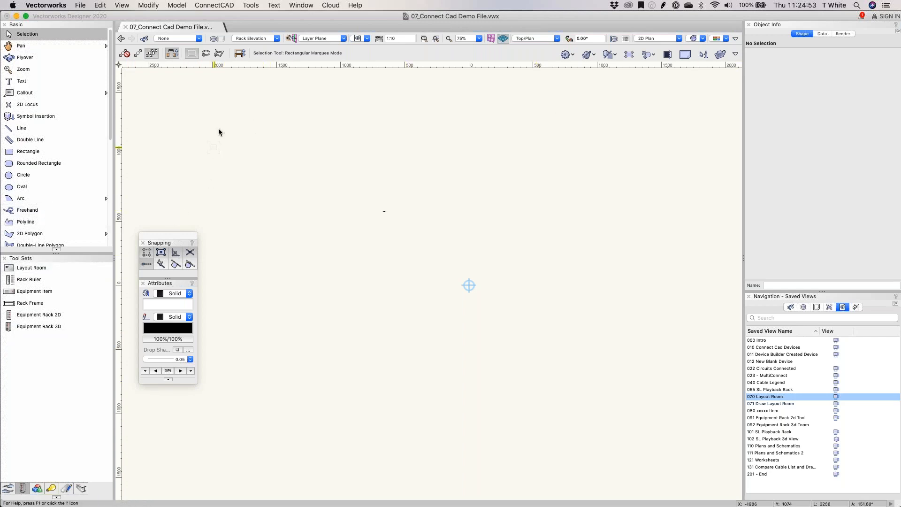
left_click(783, 405)
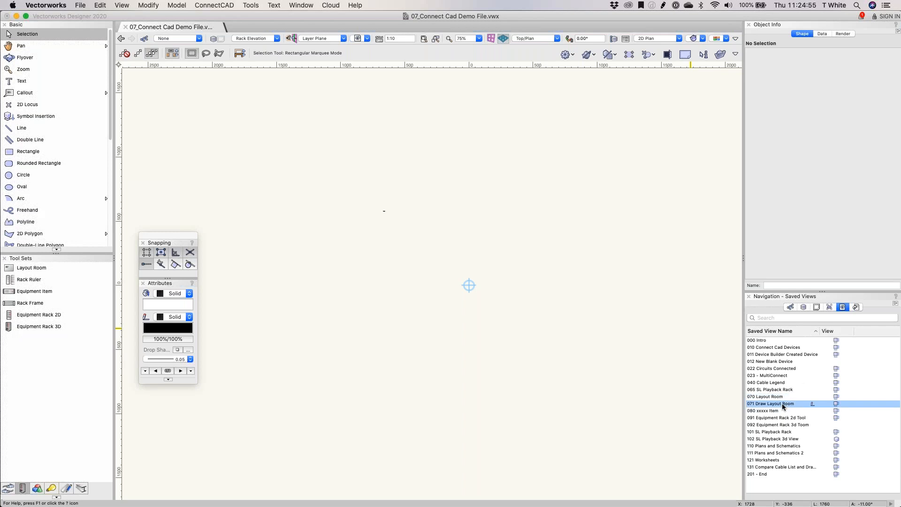
Step: Select the SL layout room to examine its dimensions and Room ID, and deselect it
left_click(280, 102)
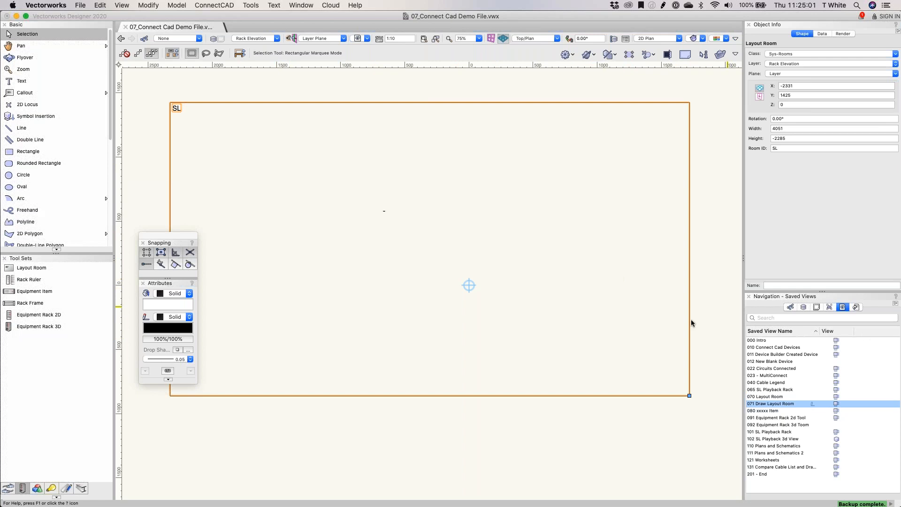
scroll(389, 194, "down", 1)
left_click(354, 86)
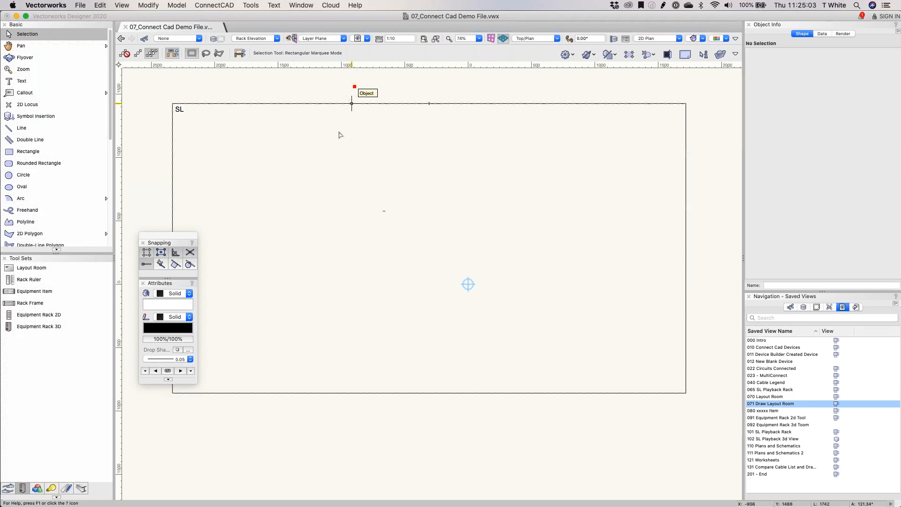
Step: Draw a layout room about 3300 wide and 366 high below the SL room, and delete it
middle_click_drag(341, 135, 370, 142)
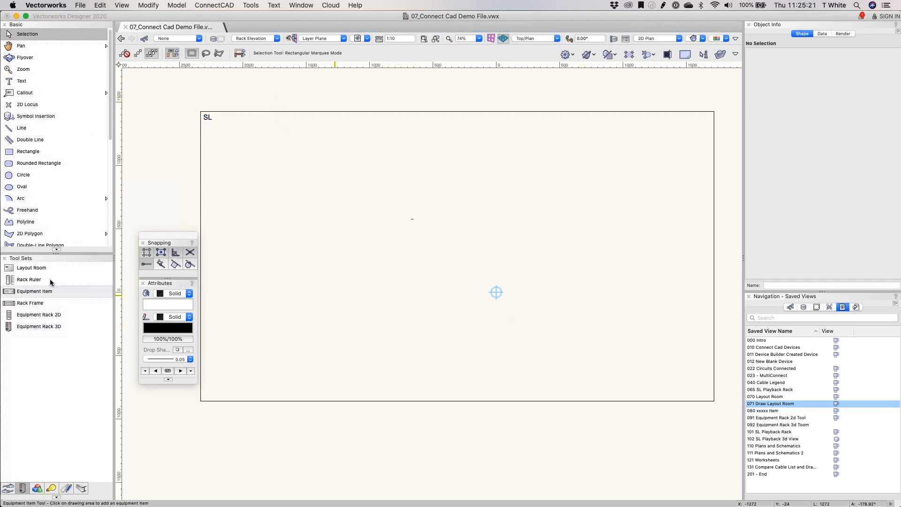
left_click(26, 267)
left_click(197, 426)
left_click(615, 472)
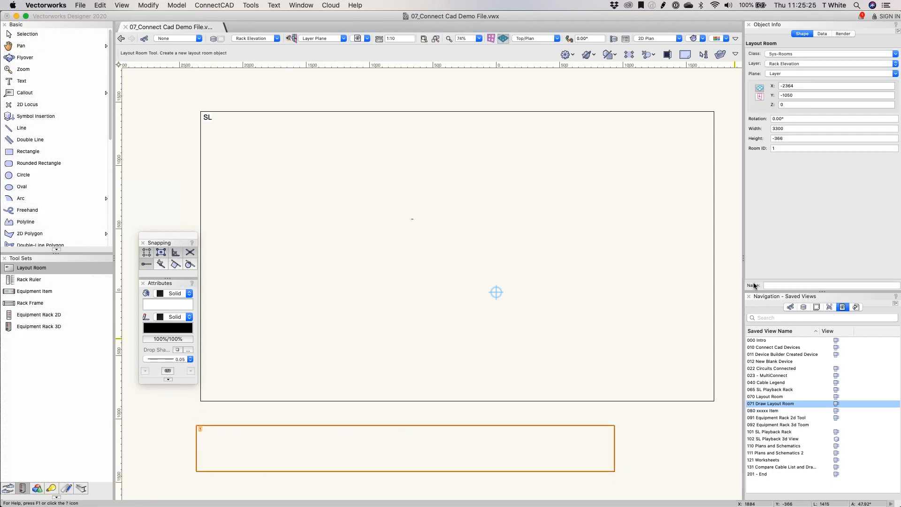
key("Delete")
key("x")
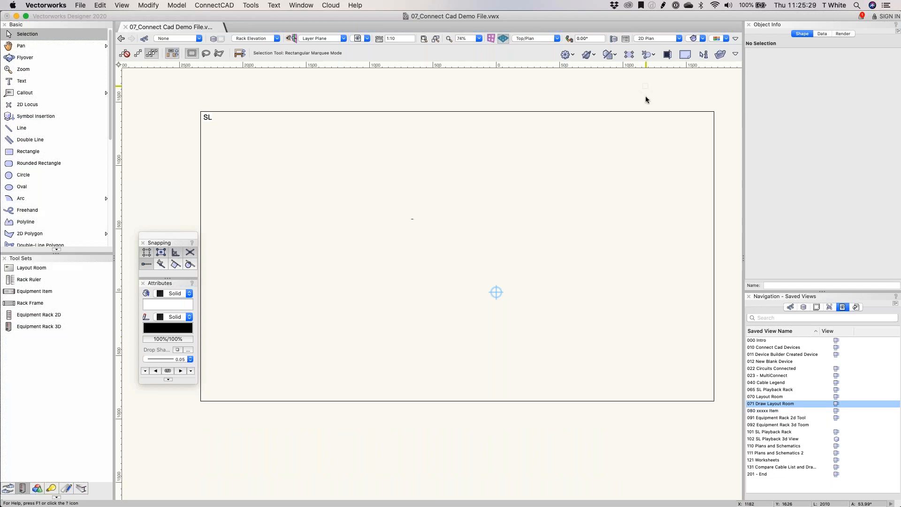
Step: Activate the 080 xxxxx Item saved view and select the FOH layout room
left_click(646, 111)
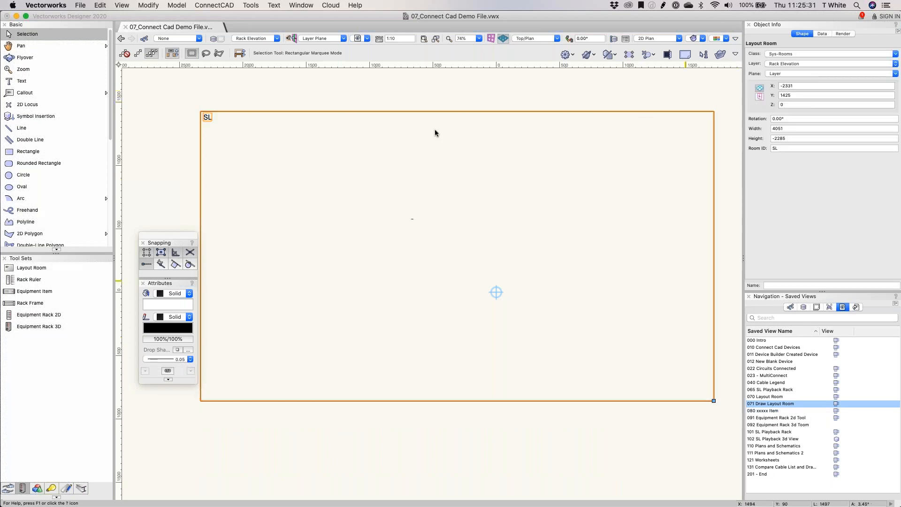
left_click(836, 411)
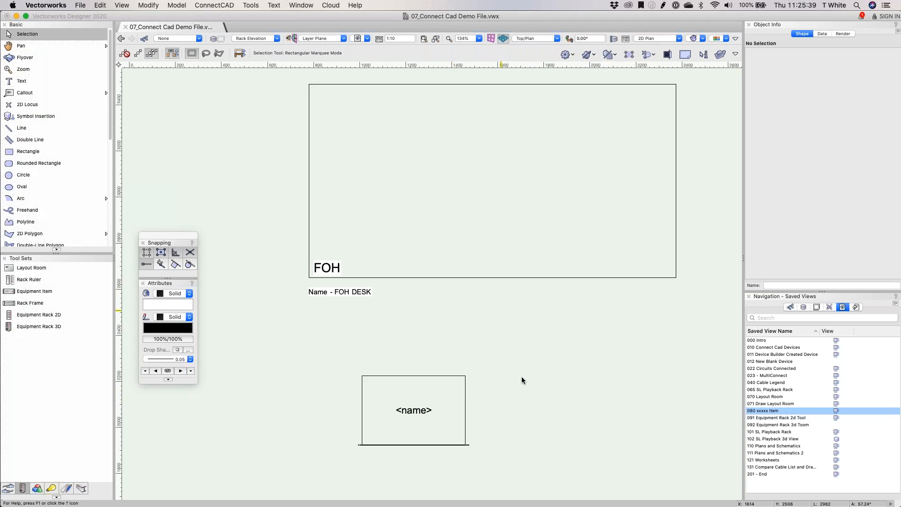
left_click(521, 278)
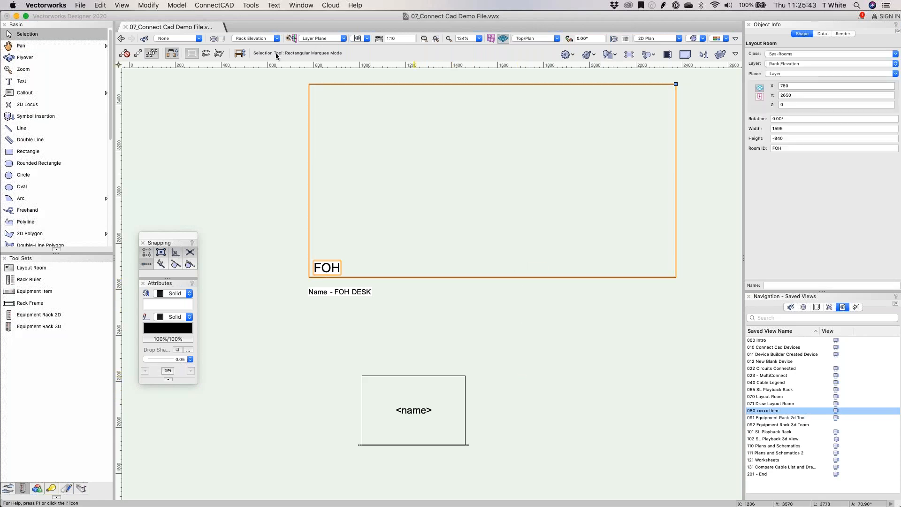
left_click(228, 5)
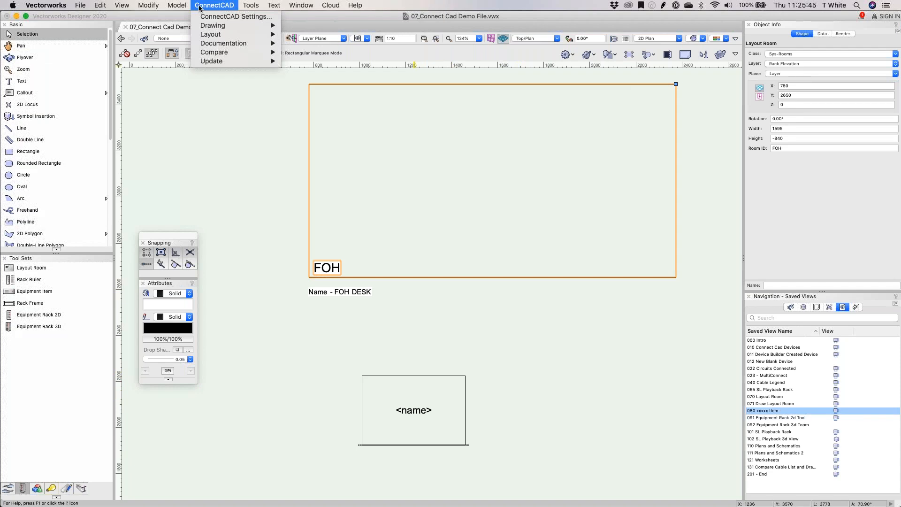
mouse_move(242, 4)
mouse_move(214, 5)
mouse_move(225, 61)
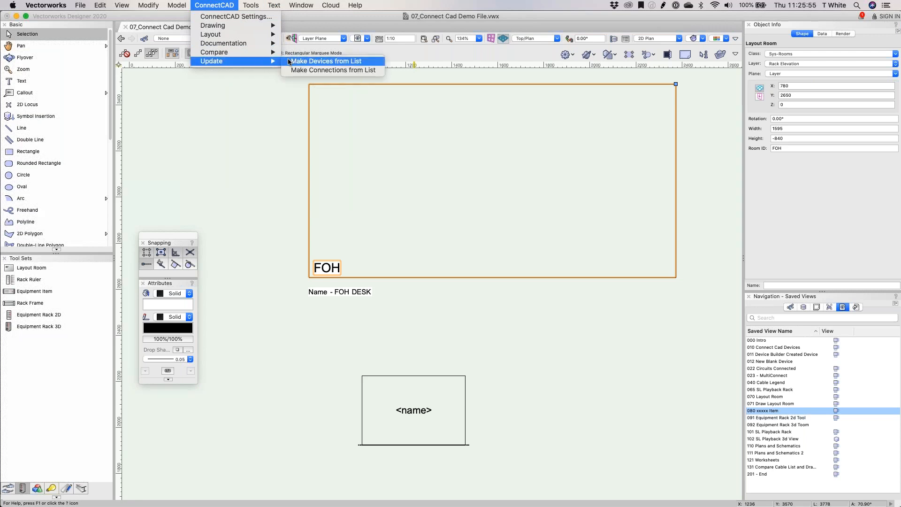
left_click(232, 190)
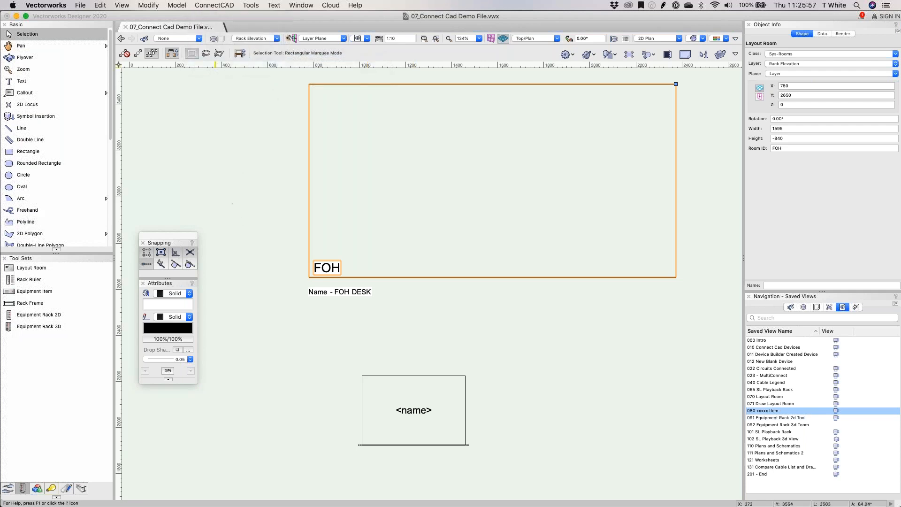
Step: Move the unnamed equipment item up beneath the FOH room's name label and point out the Equipment Item tool
left_click(469, 336)
left_click_drag(413, 375, 441, 305)
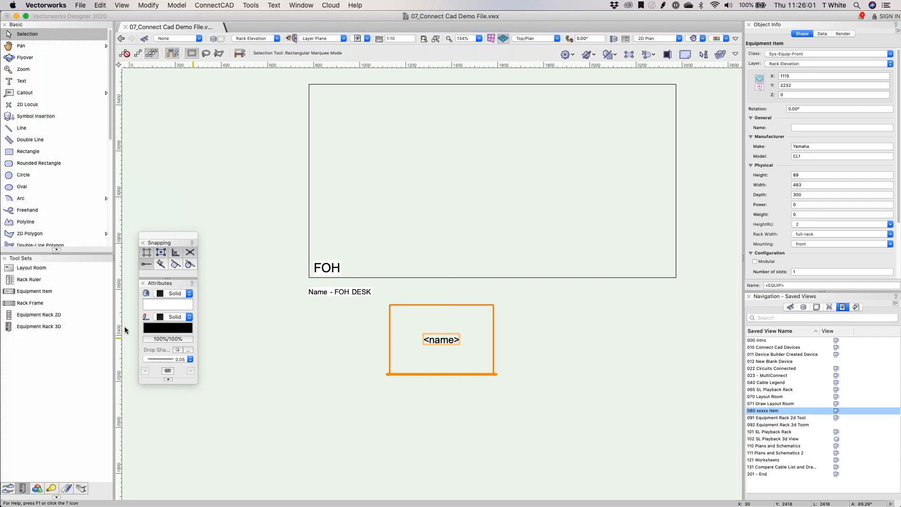
left_click(53, 281)
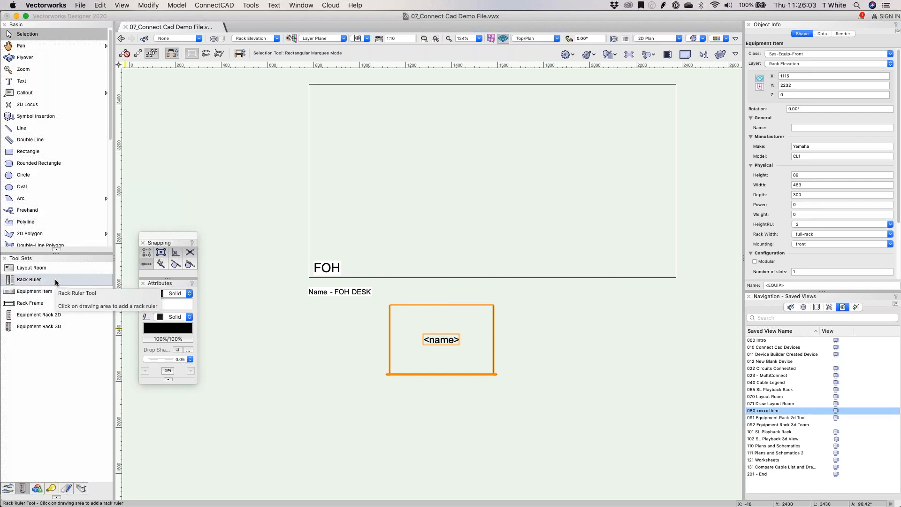
left_click(53, 291)
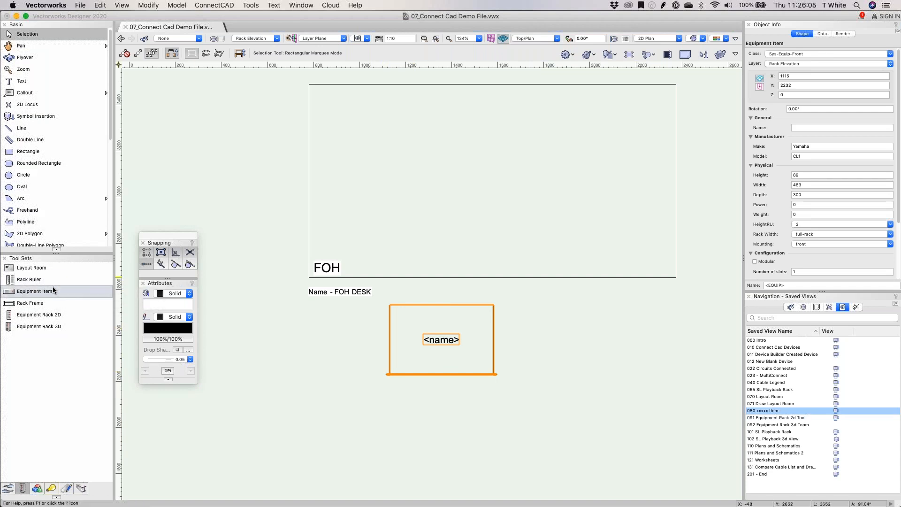
left_click(53, 290)
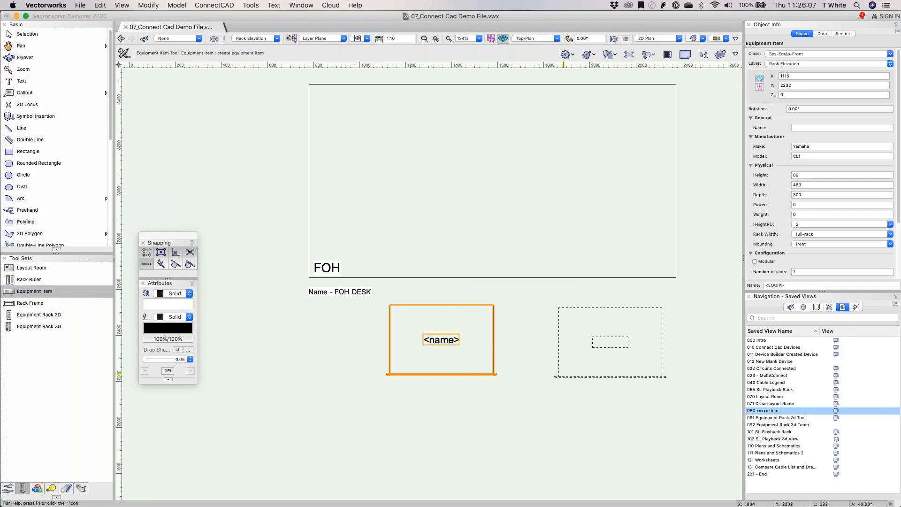
left_click(62, 30)
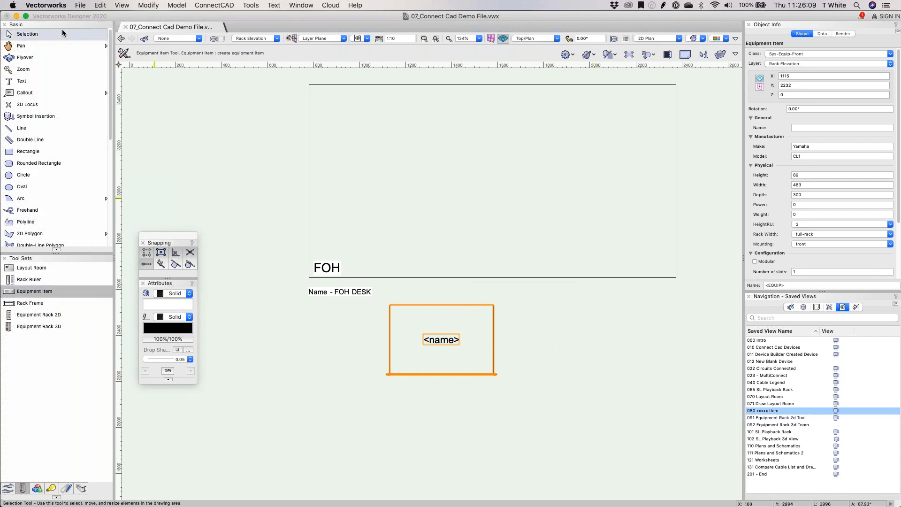
Step: Examine the make, model and physical properties of the unnamed equipment item beneath the FOH room
left_click(598, 325)
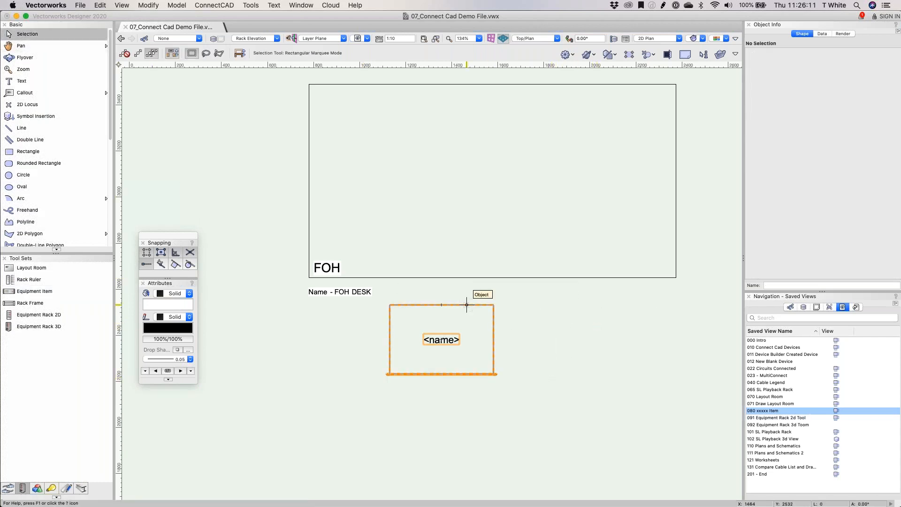
left_click(467, 304)
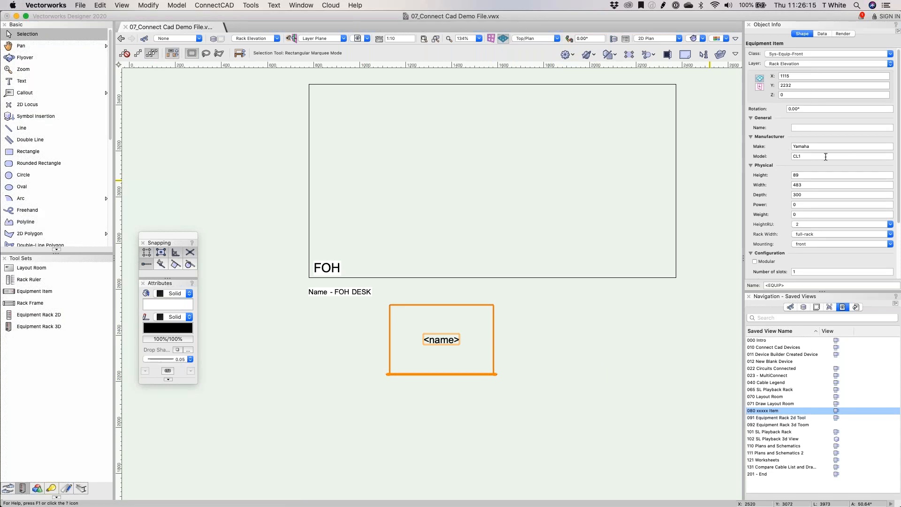
left_click(310, 337)
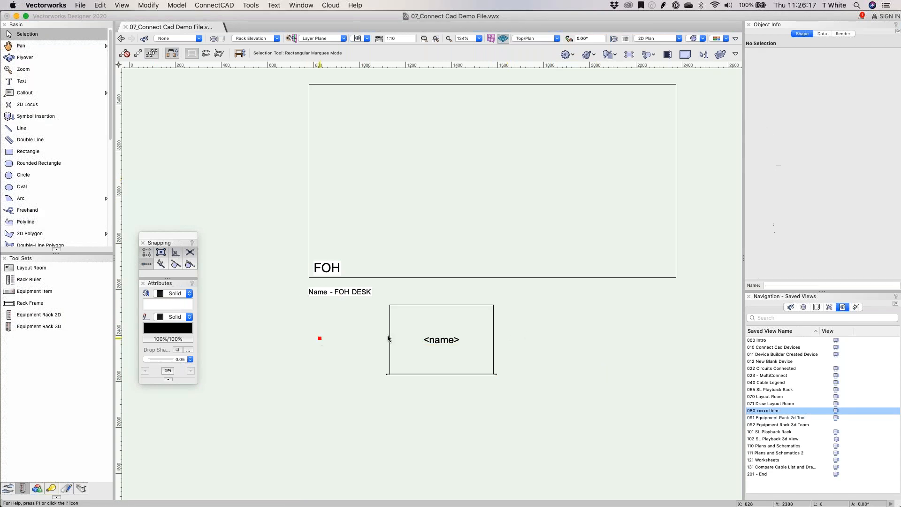
left_click(442, 339)
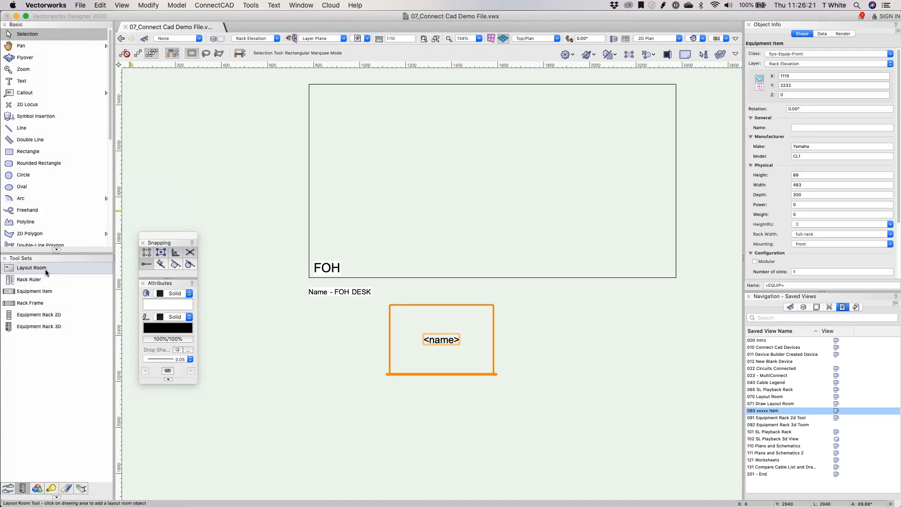
Step: Replace the unnamed Yamaha CL1 equipment item with a newly placed blank equipment item beneath the FOH room
left_click(36, 291)
left_click(519, 362)
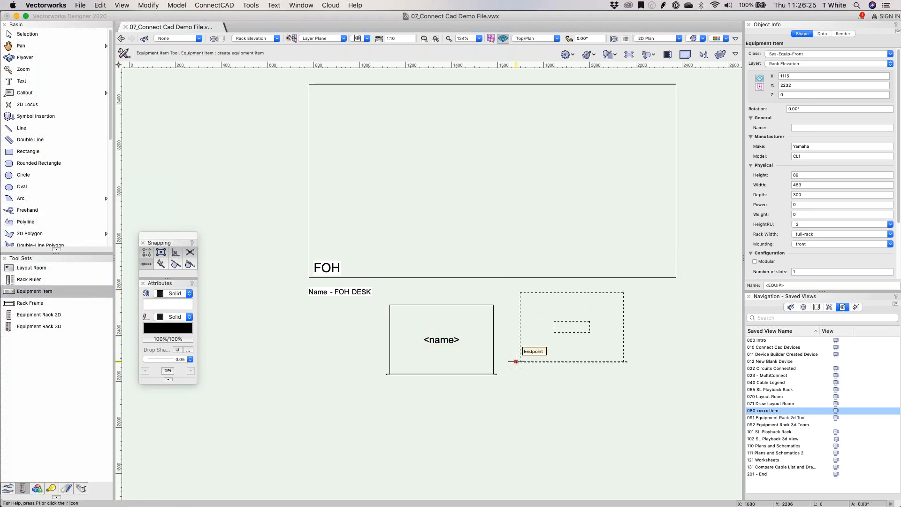
left_click(20, 34)
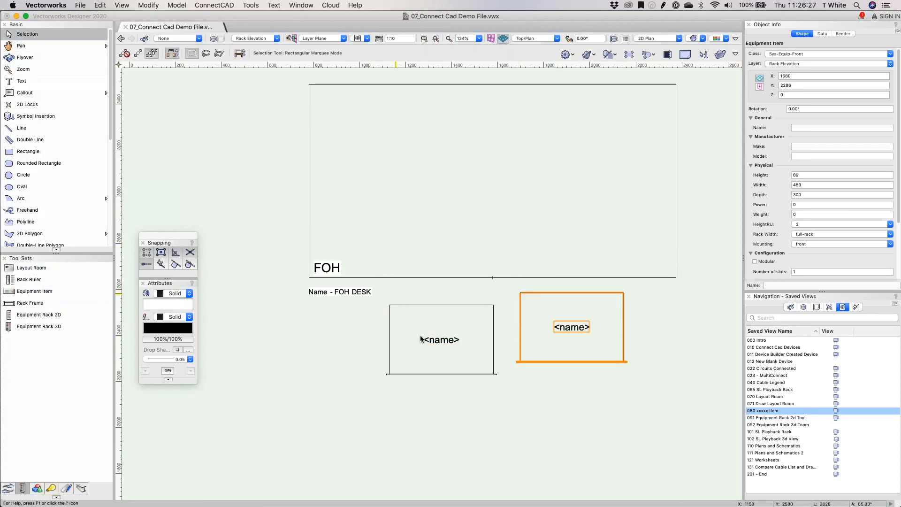
left_click(441, 339)
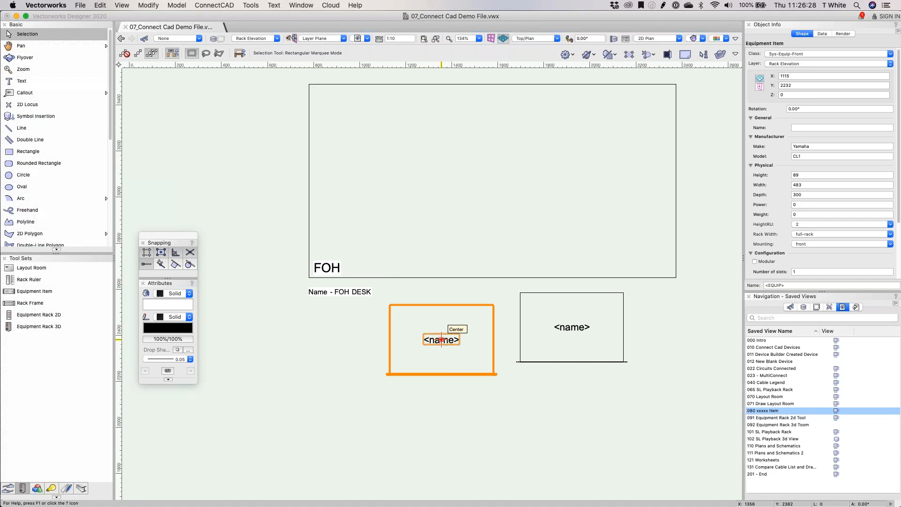
key("Delete")
left_click_drag(590, 328, 433, 347)
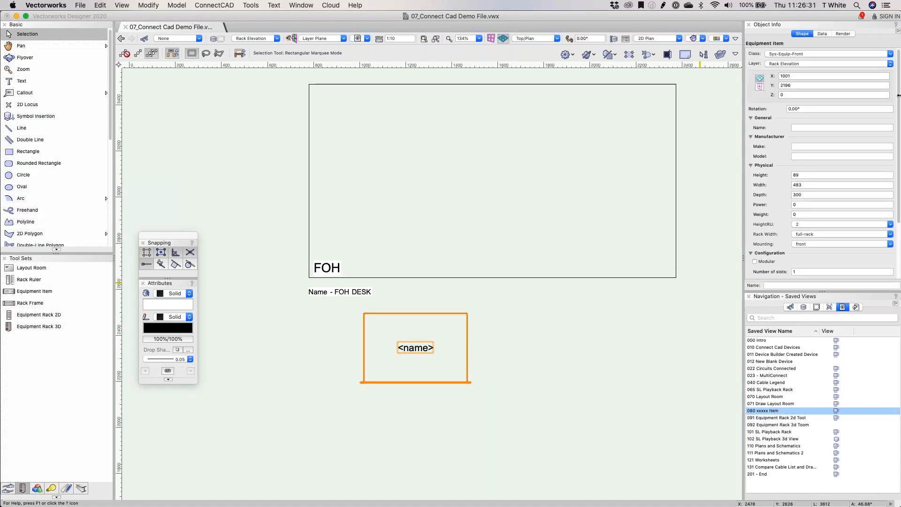
Step: Name the new equipment item FOH DESK
left_click(818, 127)
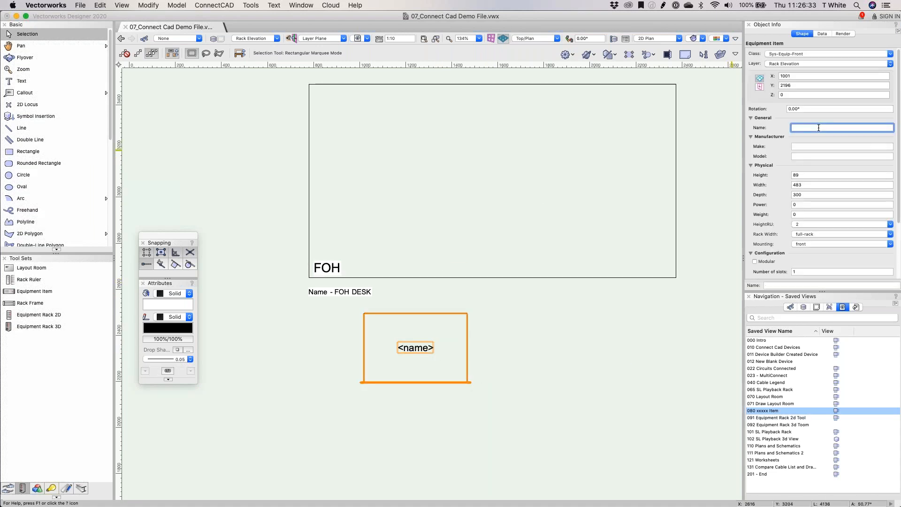
type("FOH DES")
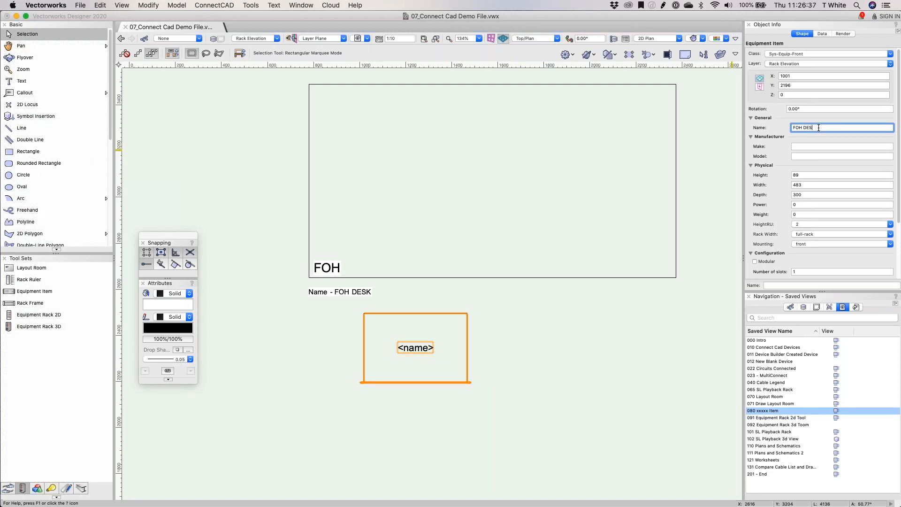
type("K")
key("Return")
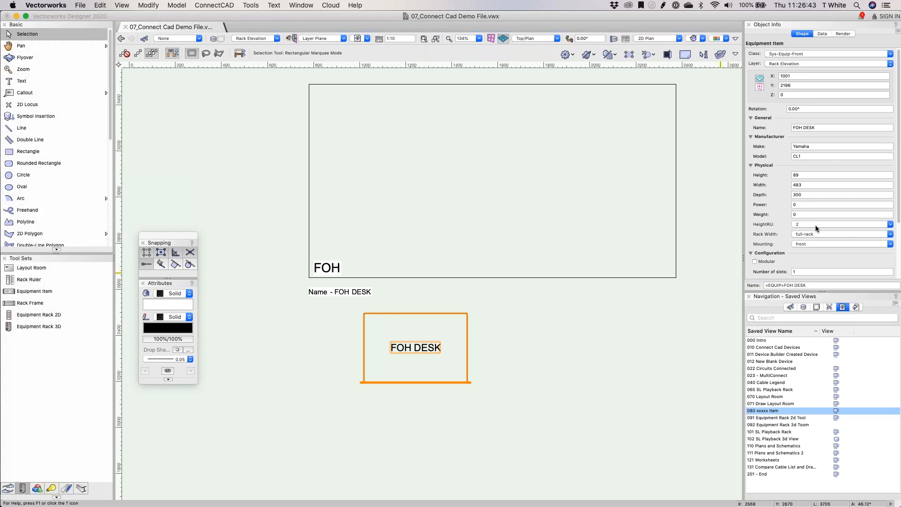
Step: Examine the FOH DESK item's HeightRU choices and its physical, configuration, display and location properties
left_click(833, 223)
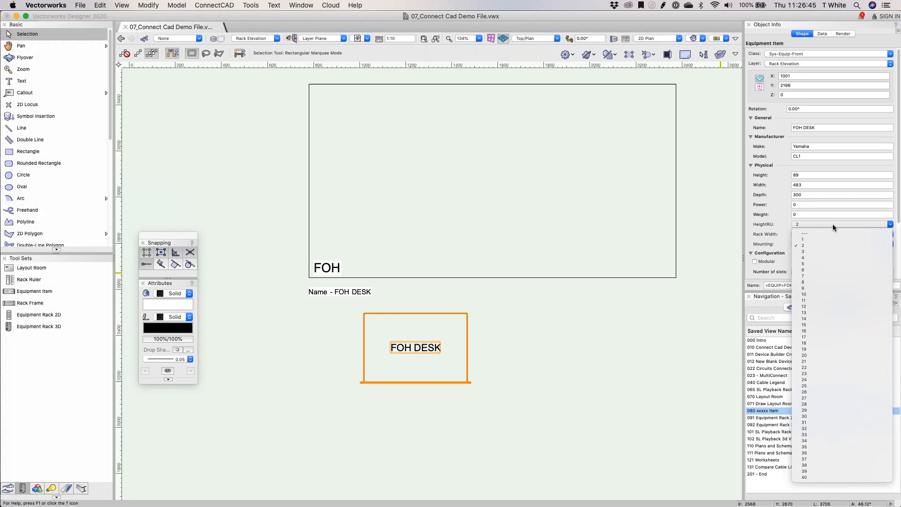
left_click(840, 244)
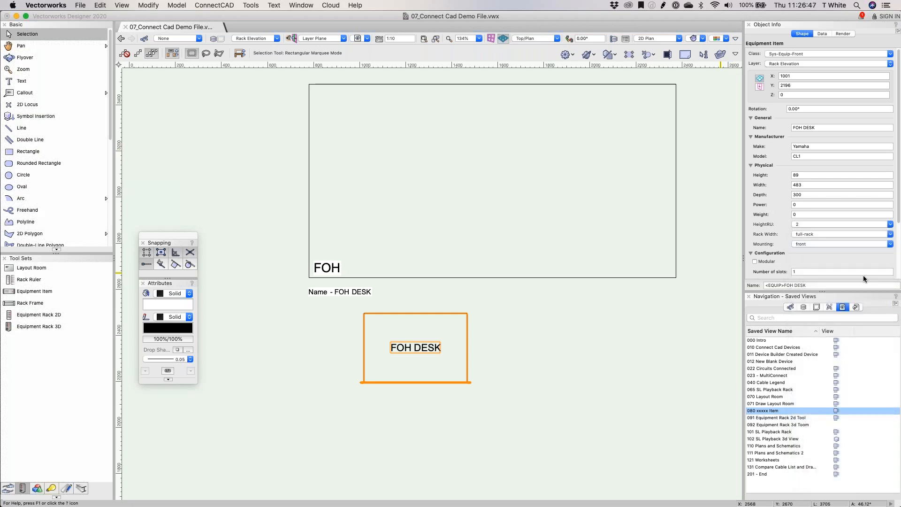
scroll(474, 210, "down", 3)
scroll(358, 254, "up", 3)
middle_click_drag(350, 255, 184, 411)
scroll(880, 205, "down", 5)
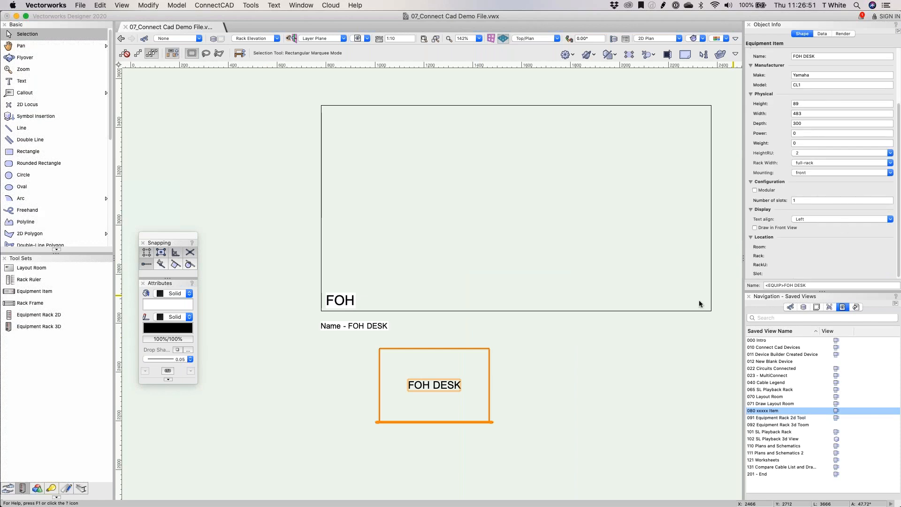
Step: Move the FOH DESK equipment item inside the FOH layout room and review its properties
left_click_drag(434, 383, 434, 195)
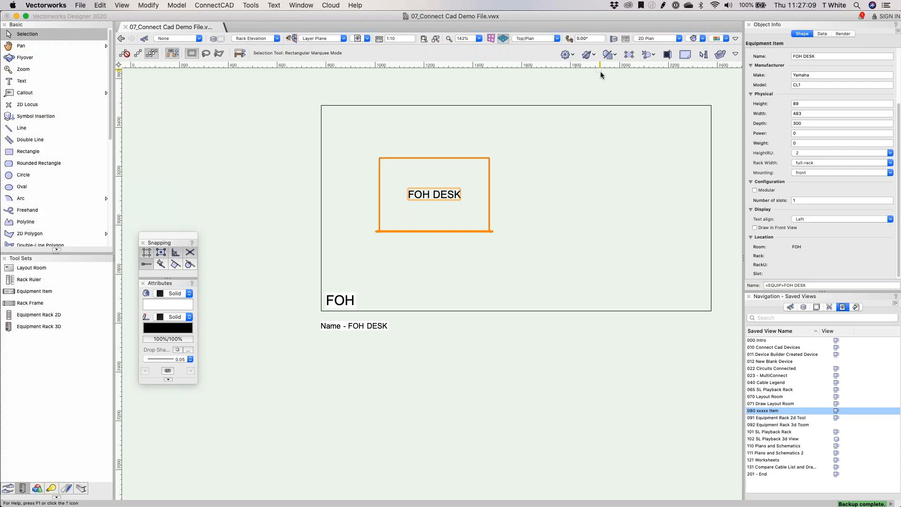
scroll(771, 101, "up", 3)
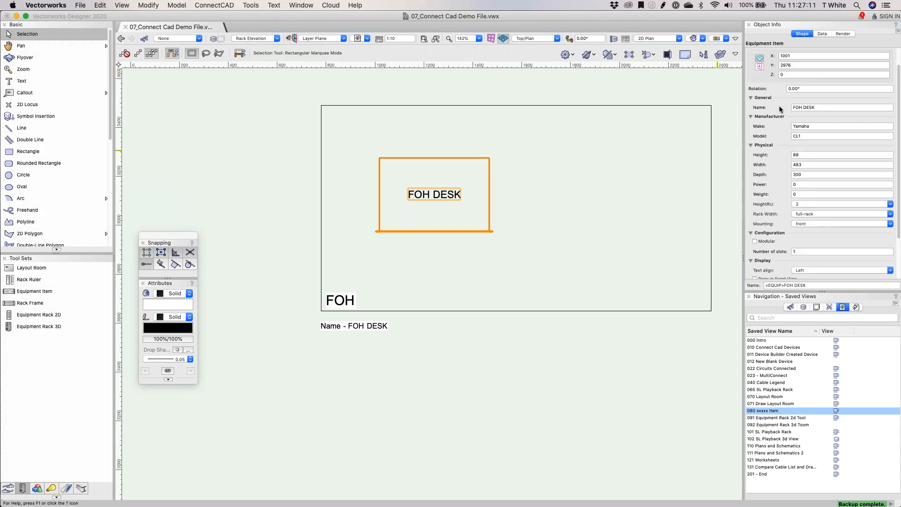
left_click(801, 106)
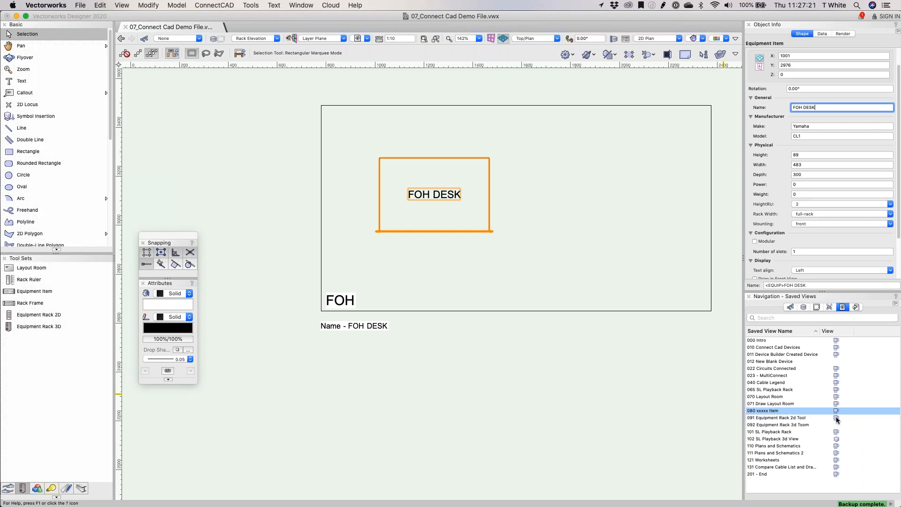
Step: Activate the 091 Equipment Rack 2d Tool saved view and start creating a new 2D equipment rack
left_click(836, 418)
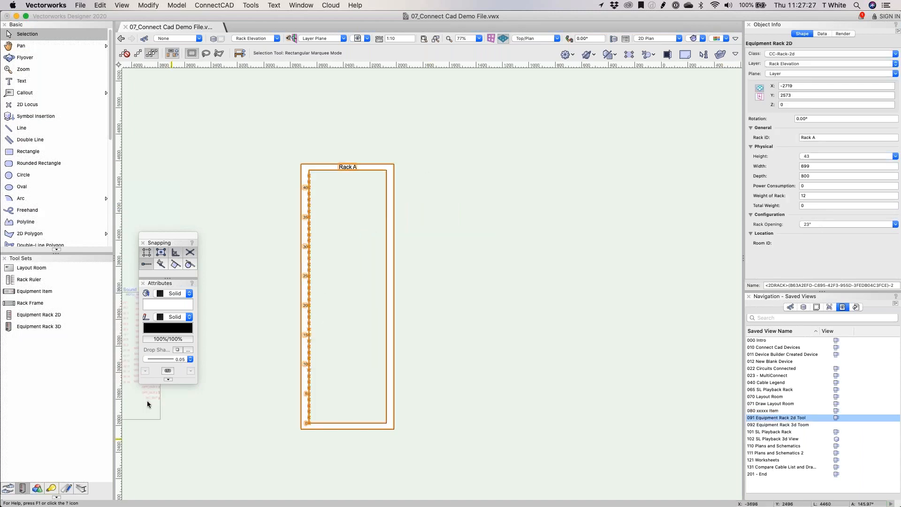
left_click(33, 314)
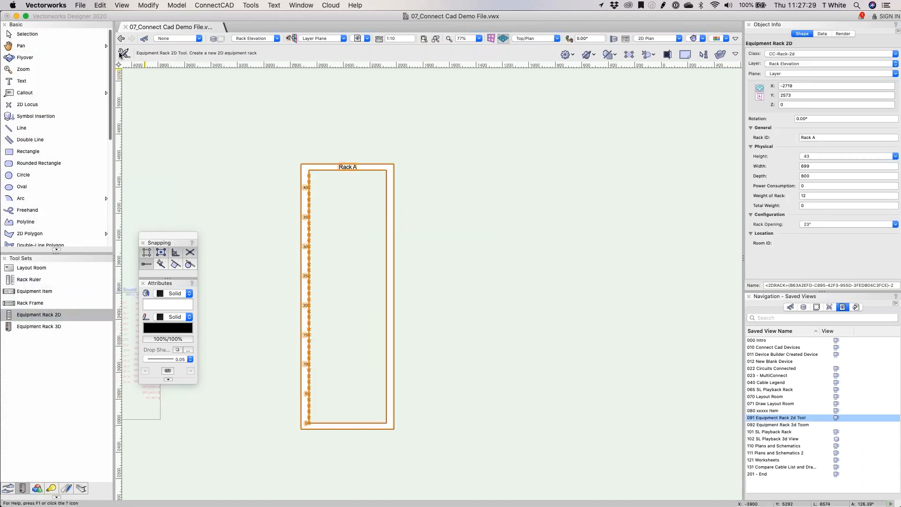
left_click(261, 107)
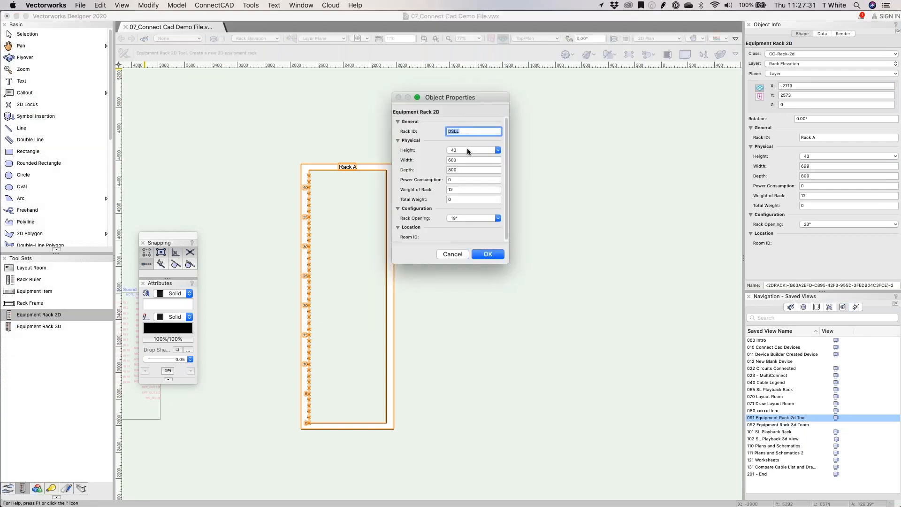
Step: Examine the 2D rack's height choices, dimensions, weight and rack opening properties, and cancel its creation
left_click(467, 147)
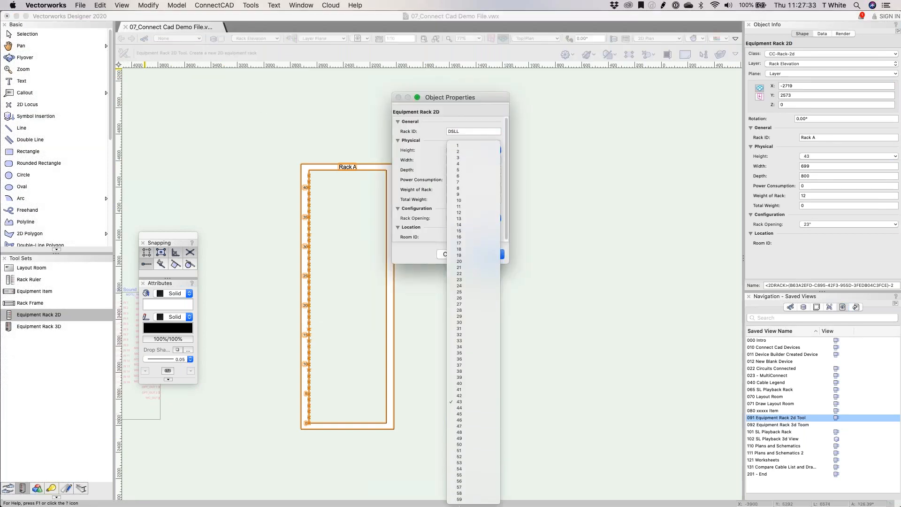
left_click(438, 136)
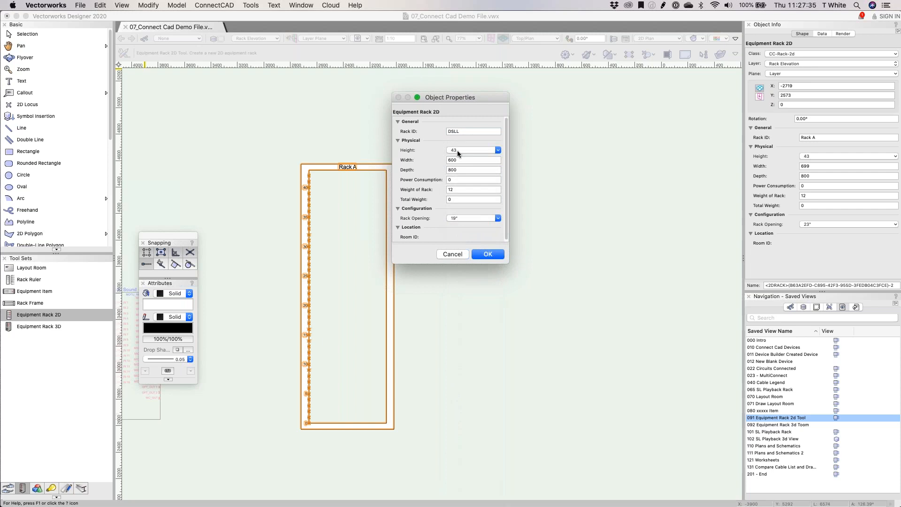
scroll(464, 183, "down", 1)
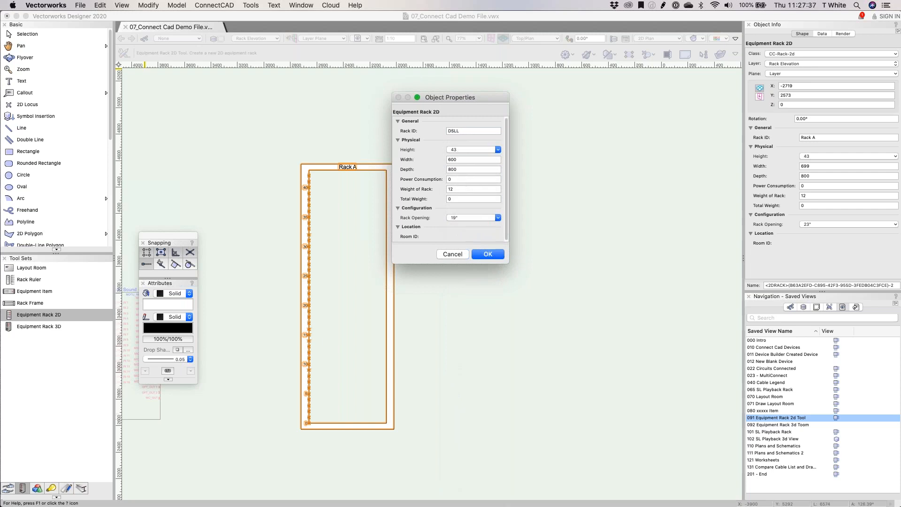
left_click(467, 178)
left_click(490, 188)
left_click(486, 218)
left_click(488, 227)
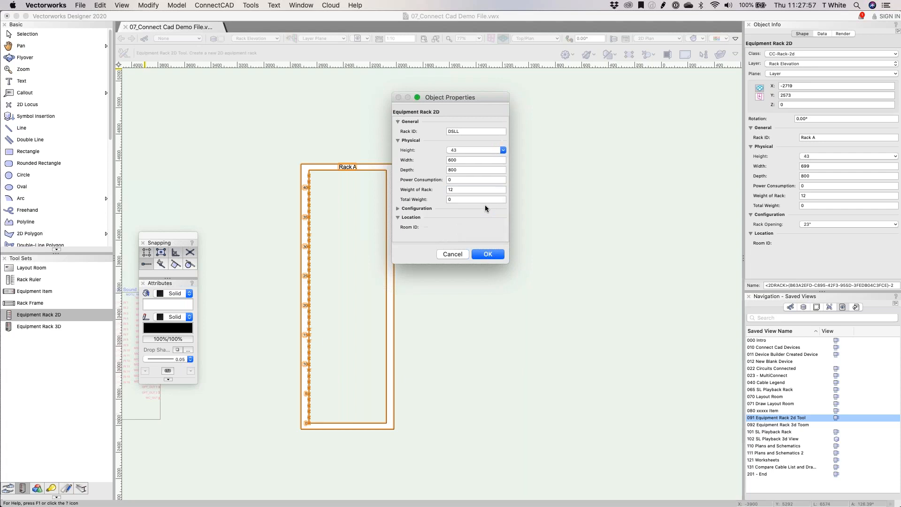
left_click(397, 209)
left_click(397, 208)
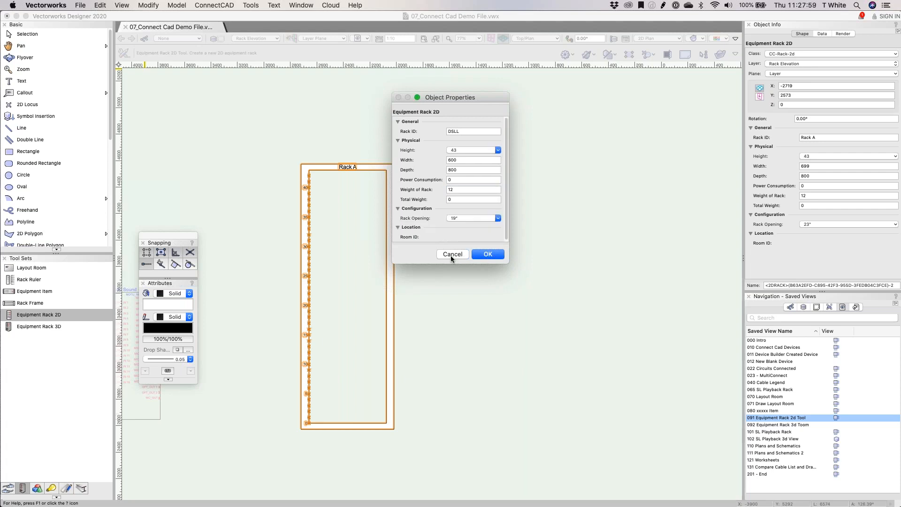
left_click(453, 254)
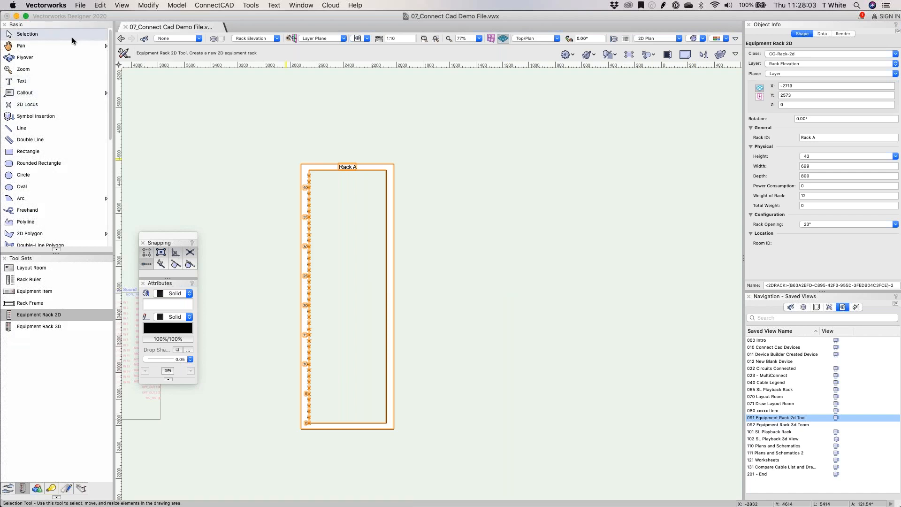
left_click(27, 33)
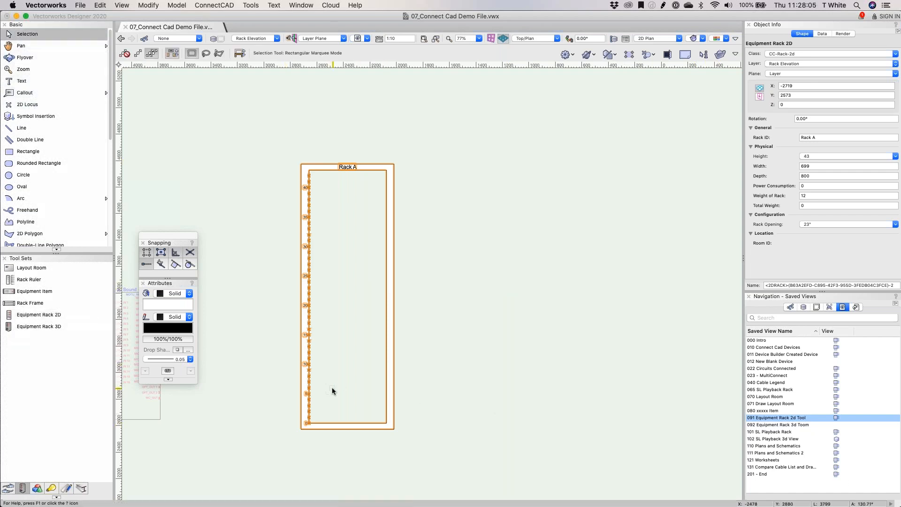
Step: Activate the 092 Equipment Rack 3d Toom saved view and place a 3D equipment rack for Rack A beside the 2D rack
left_click(834, 423)
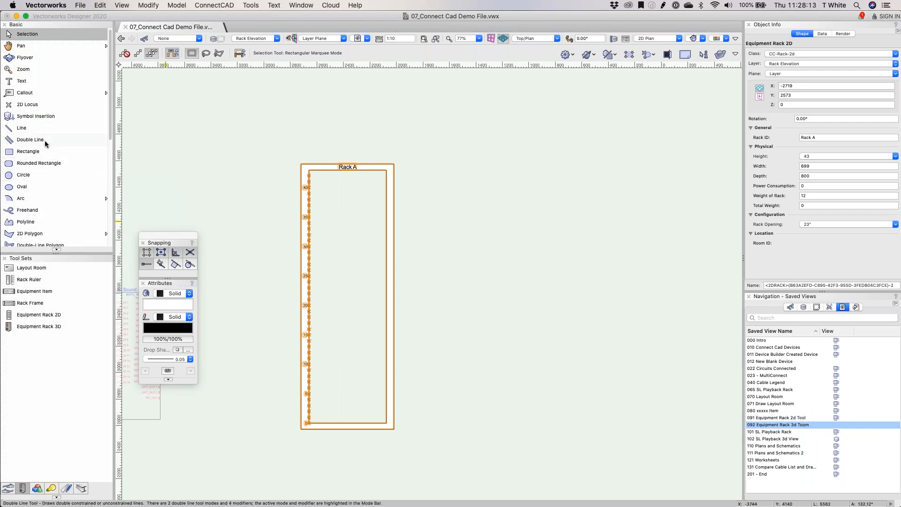
left_click(27, 327)
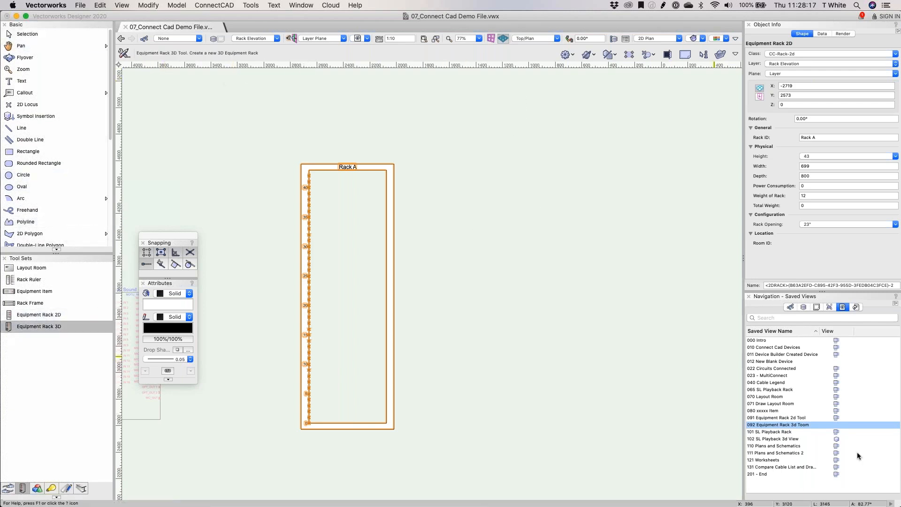
double_click(839, 425)
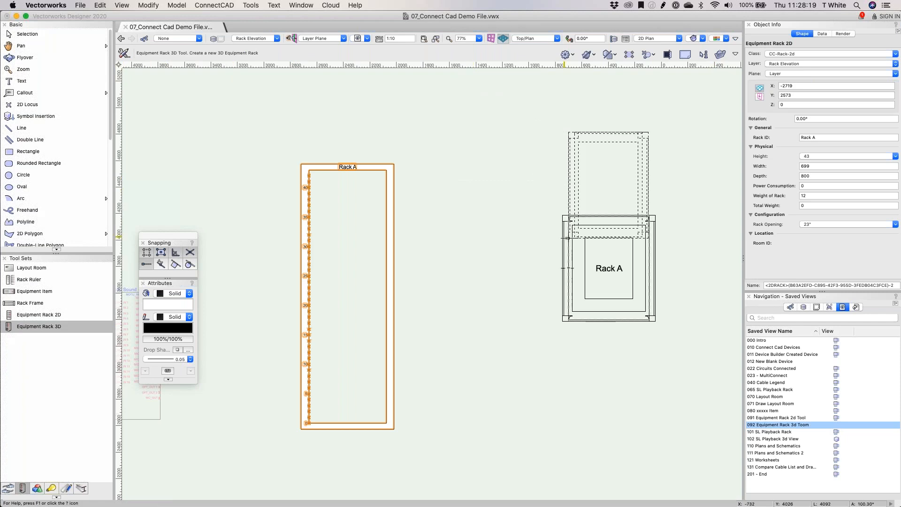
key("x")
left_click(649, 216)
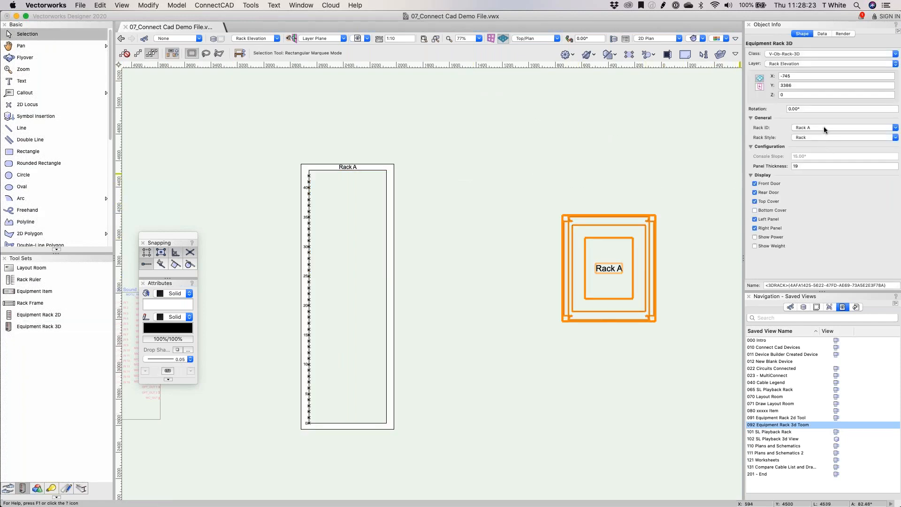
Step: Examine the 3D rack's Rack ID choices and compare the 2D and 3D versions of Rack A in a three-dimensional view
left_click(824, 126)
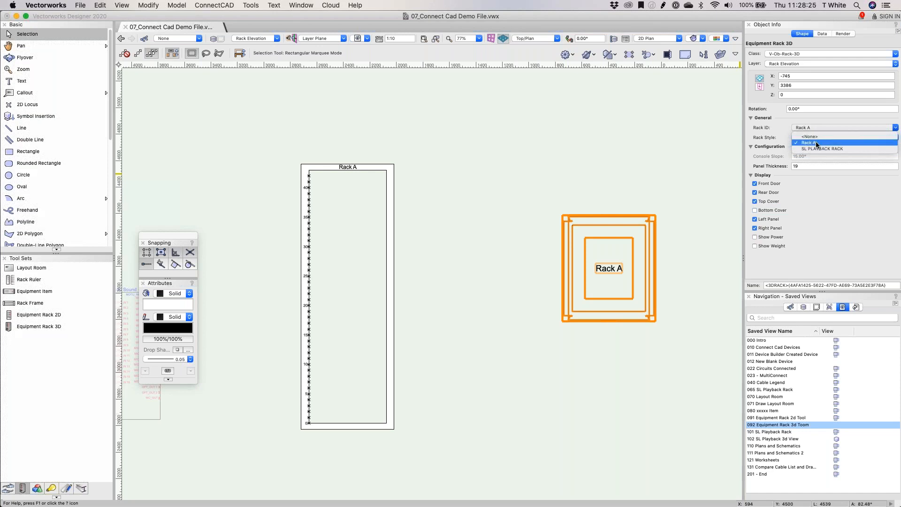
left_click(813, 116)
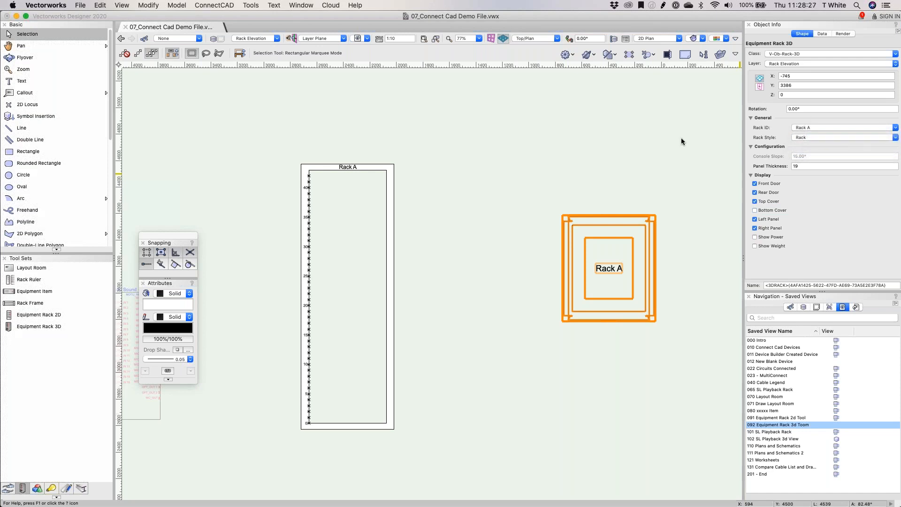
left_click(479, 163)
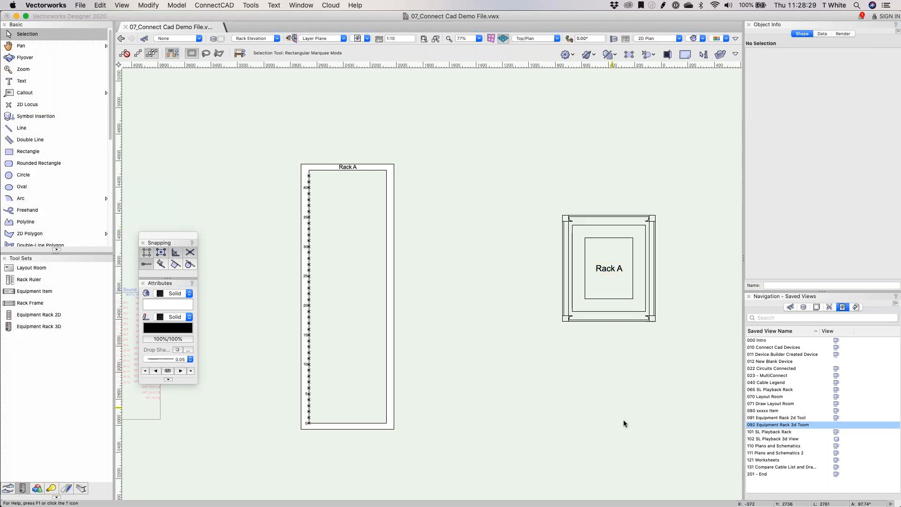
middle_click_drag(623, 422, 487, 253, "shift")
left_click(563, 192)
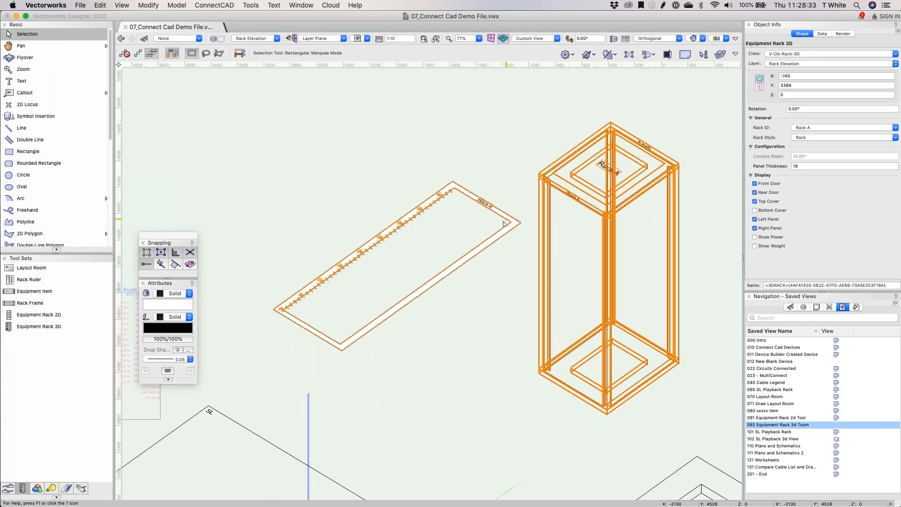
left_click(517, 221)
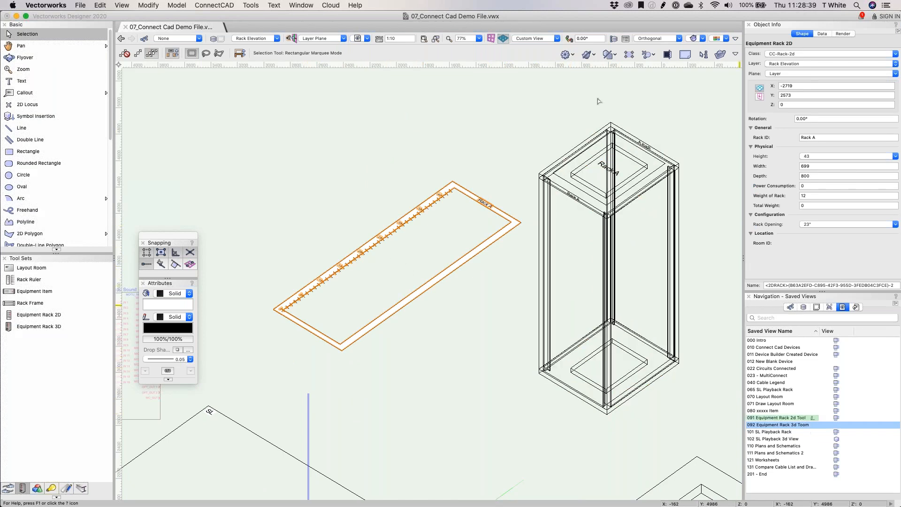
Step: Hide the top cover, rear door and front door of the 3D Rack A
left_click(643, 241)
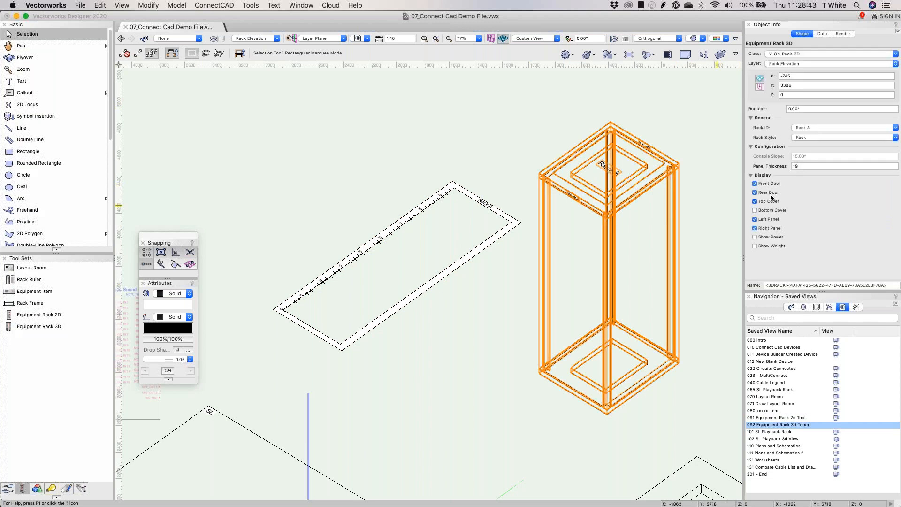
left_click(772, 202)
left_click(770, 193)
left_click(771, 184)
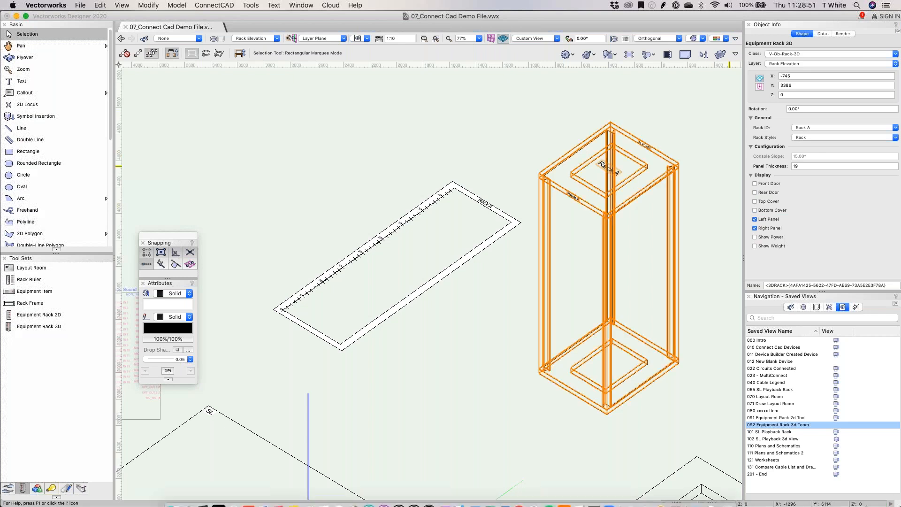
Step: Activate the 101 SL Playback Rack saved view and examine the 2D SL PLAYBACK RACK's contents and properties
left_click(788, 432)
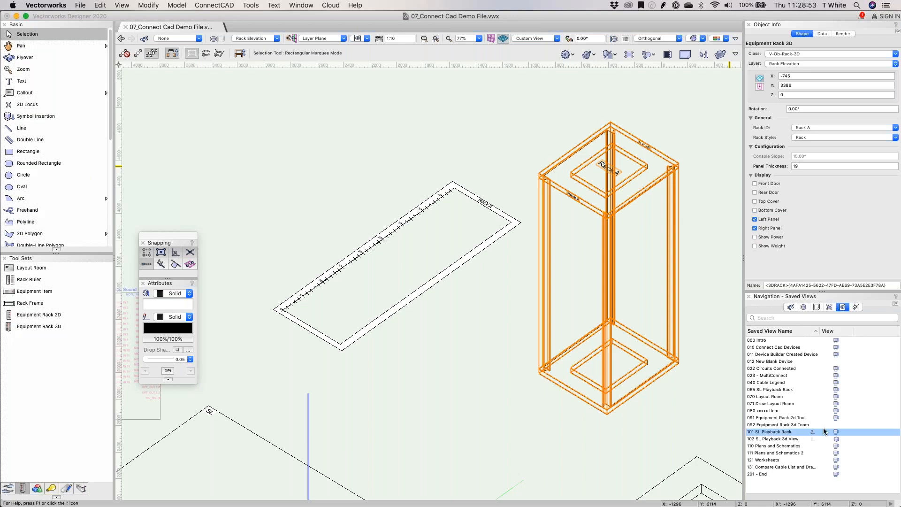
left_click(836, 431)
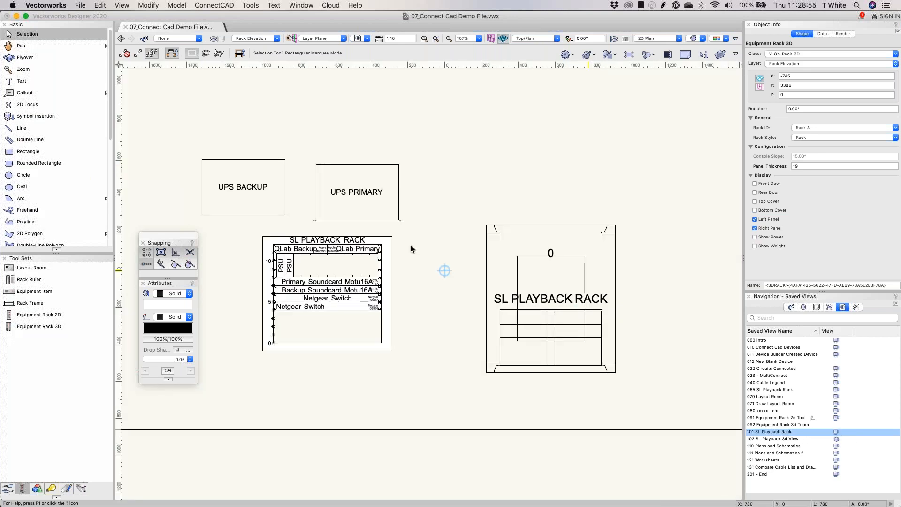
middle_click_drag(418, 341, 448, 326)
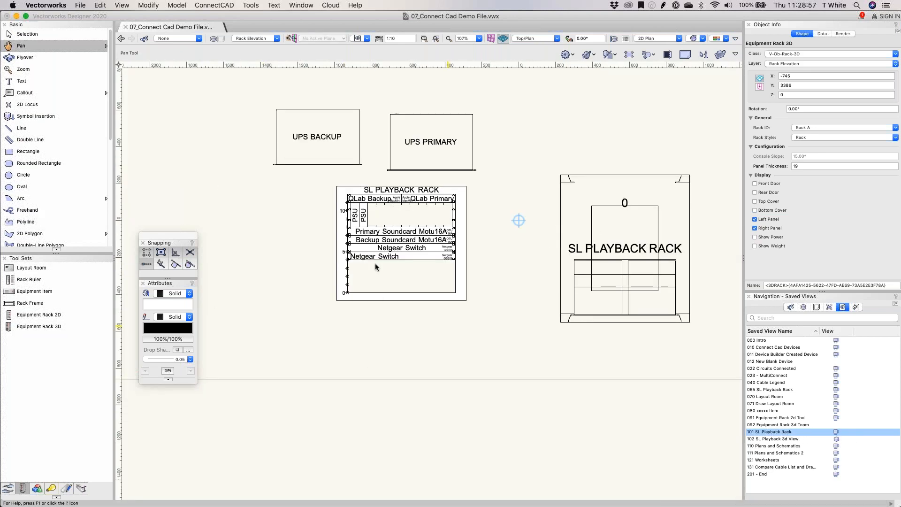
scroll(356, 253, "up", 1)
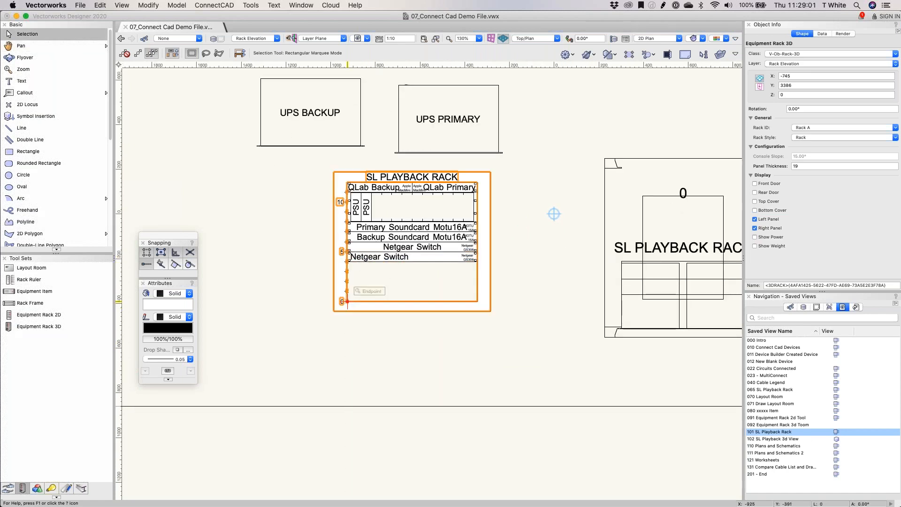
left_click(350, 304)
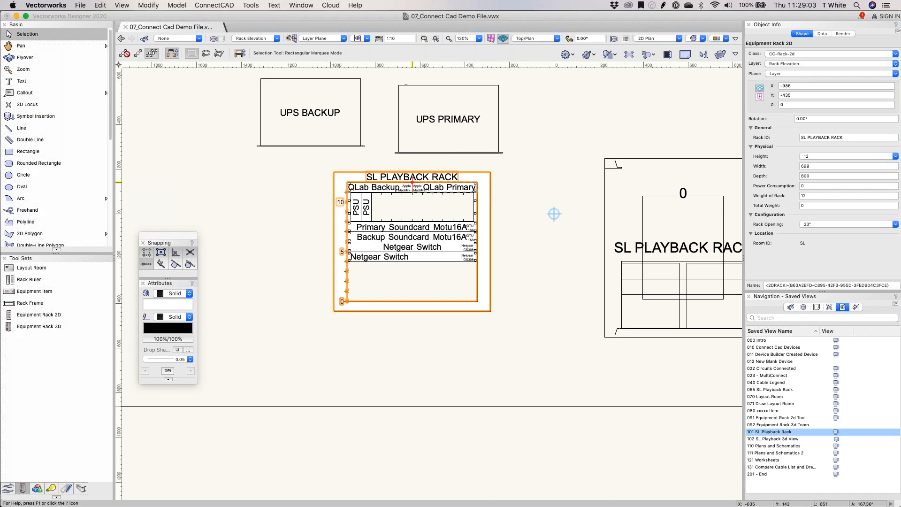
scroll(392, 190, "up", 1)
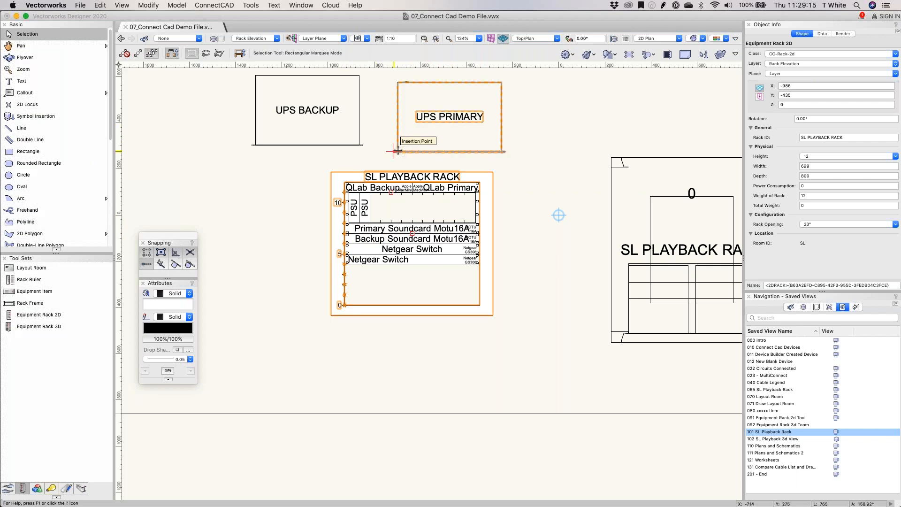
Step: Move the UPS PRIMARY and UPS BACKUP equipment items into the empty space below the lower Netgear Switch in the 2D SL PLAYBACK RACK
left_click_drag(398, 151, 355, 263)
scroll(353, 274, "up", 1)
left_click_drag(235, 118, 347, 312)
scroll(519, 335, "down", 3)
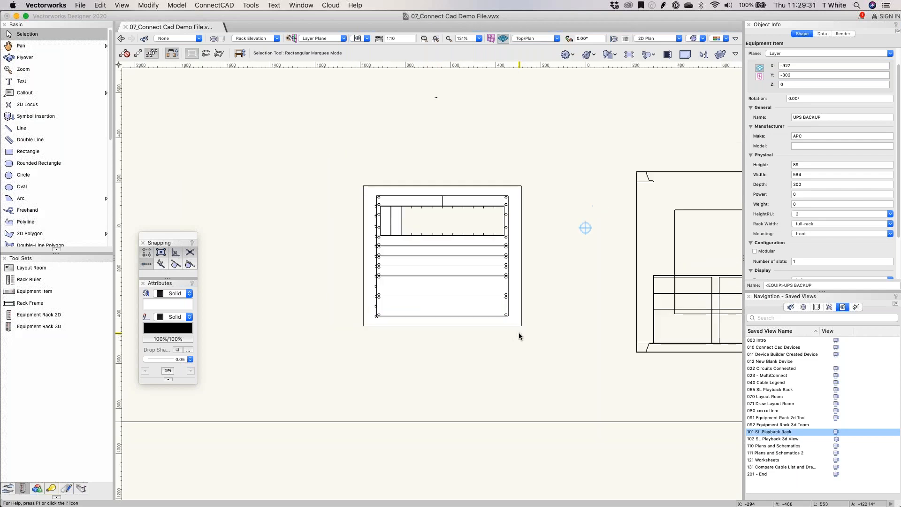
left_click(595, 362)
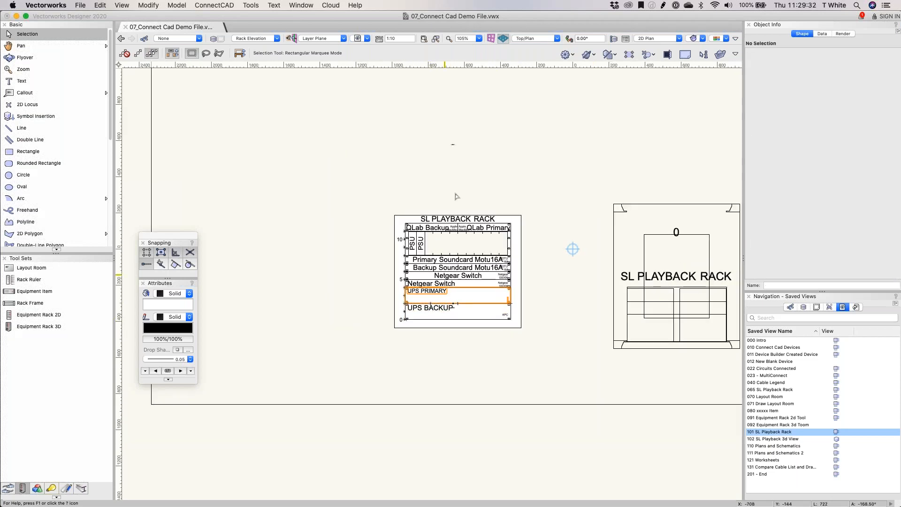
Step: Activate the 102 SL Playback 3d View and move the UPS PRIMARY and UPS BACKUP items out of the 2D rack
left_click(837, 439)
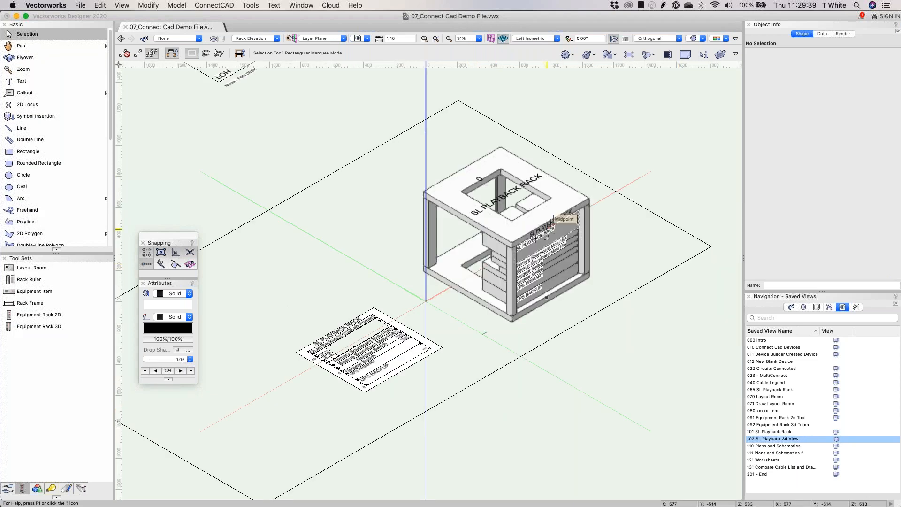
left_click(564, 238)
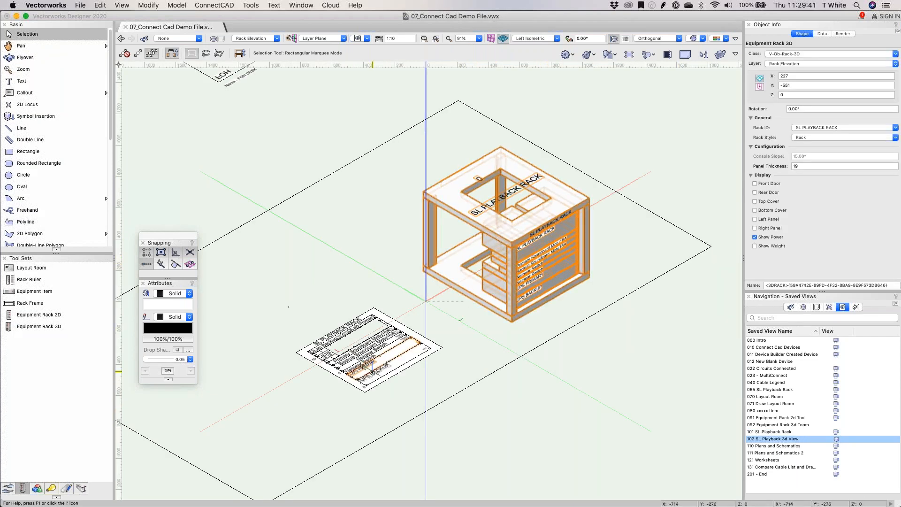
mouse_move(378, 365)
left_mouse_down()
mouse_move(370, 261)
mouse_move(343, 259)
left_mouse_up()
mouse_move(392, 365)
left_mouse_down()
mouse_move(313, 305)
mouse_move(330, 300)
left_mouse_up()
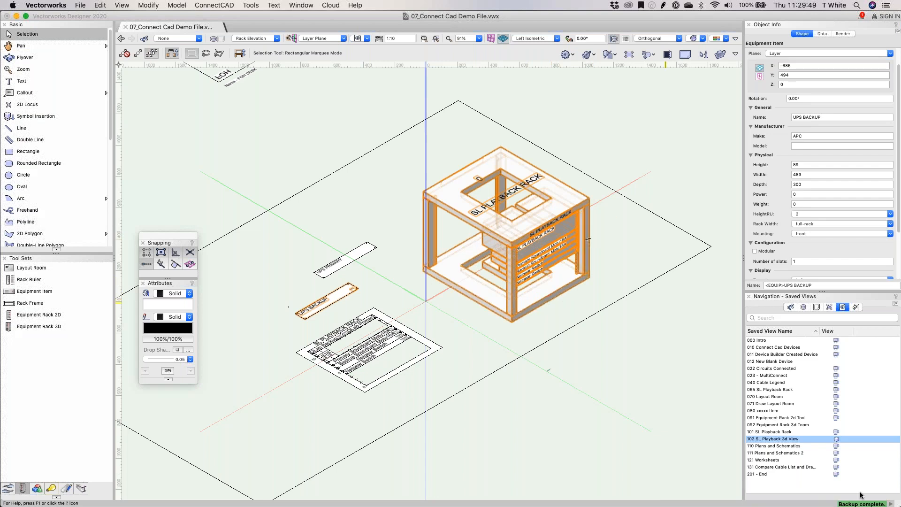
Step: Open the 110 Plans and Schematics saved view and examine the sheet's isometric, 2D elevation and side viewports of the SL PLAYBACK RACK
left_click(837, 447)
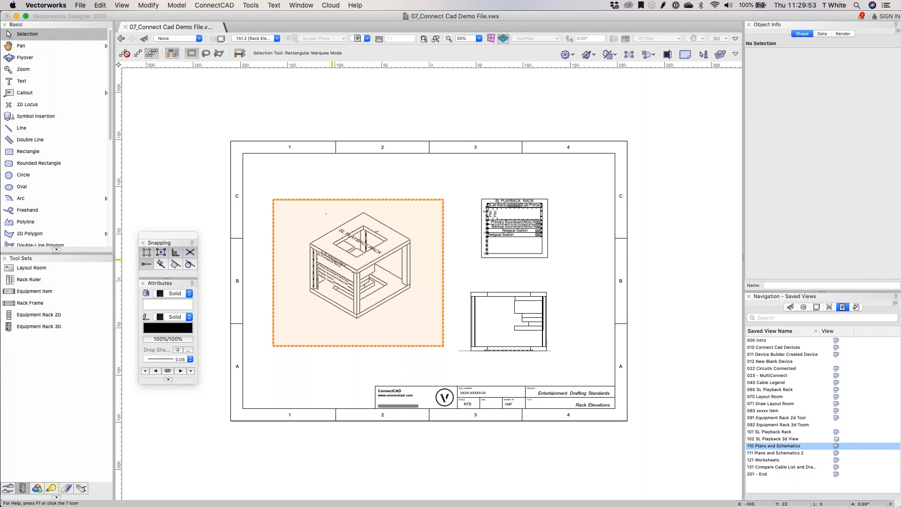
left_click(429, 281)
scroll(282, 280, "up", 3)
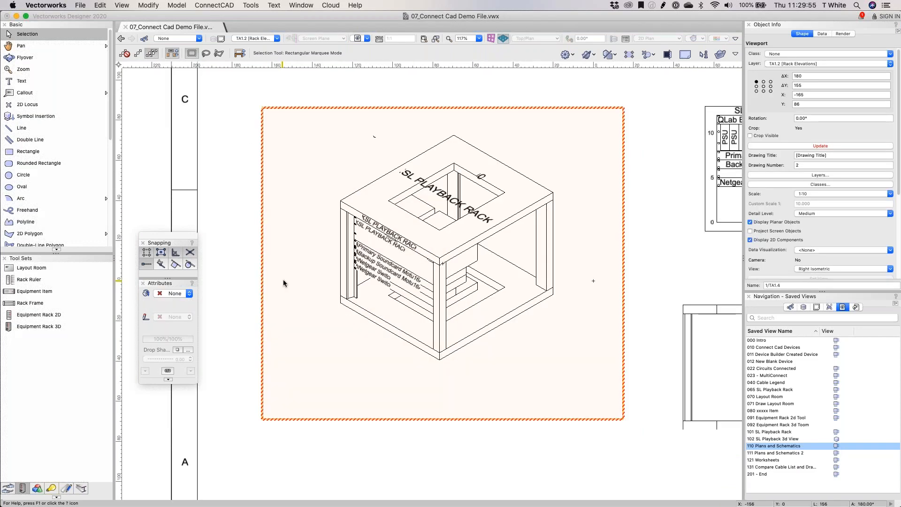
scroll(429, 283, "down", 3)
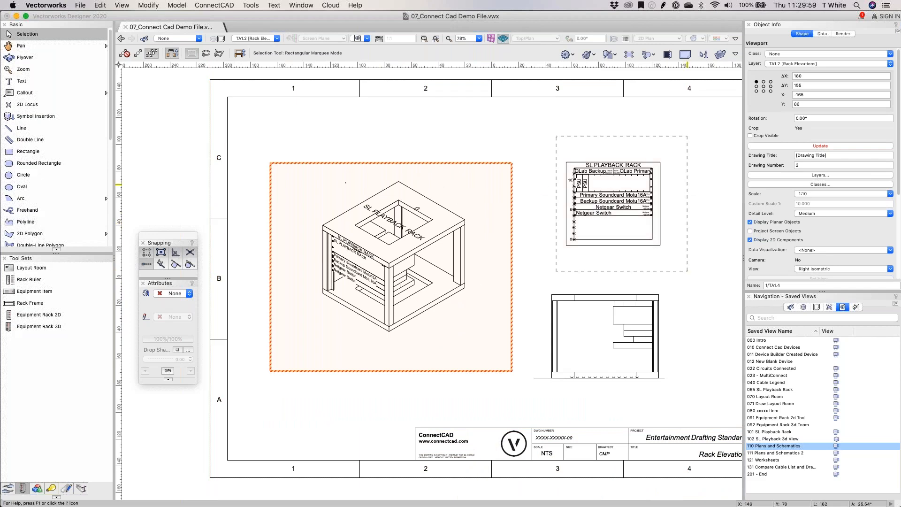
scroll(611, 214, "up", 3)
scroll(384, 193, "up", 1)
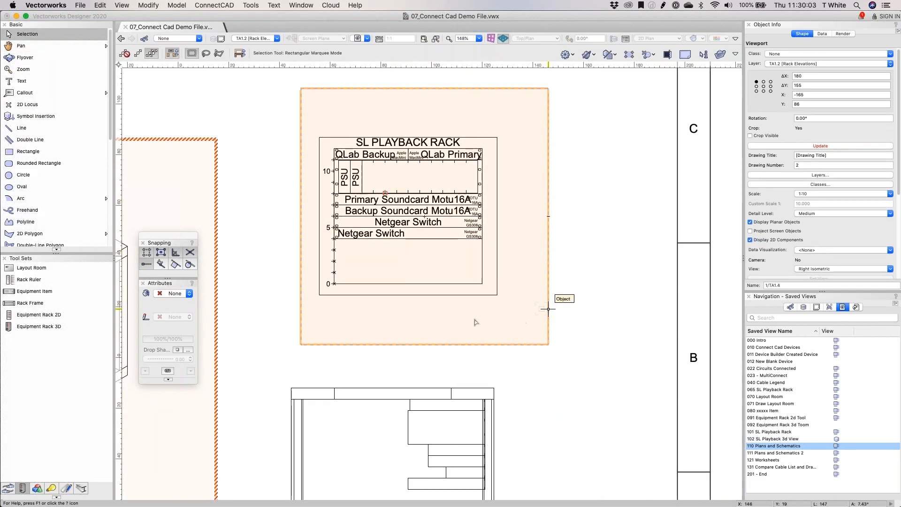
key("h")
mouse_move(316, 268)
left_mouse_down()
mouse_move(343, 253)
mouse_move(438, 235)
left_mouse_up()
middle_click_drag(438, 235, 449, 194)
middle_click_drag(590, 368, 553, 188)
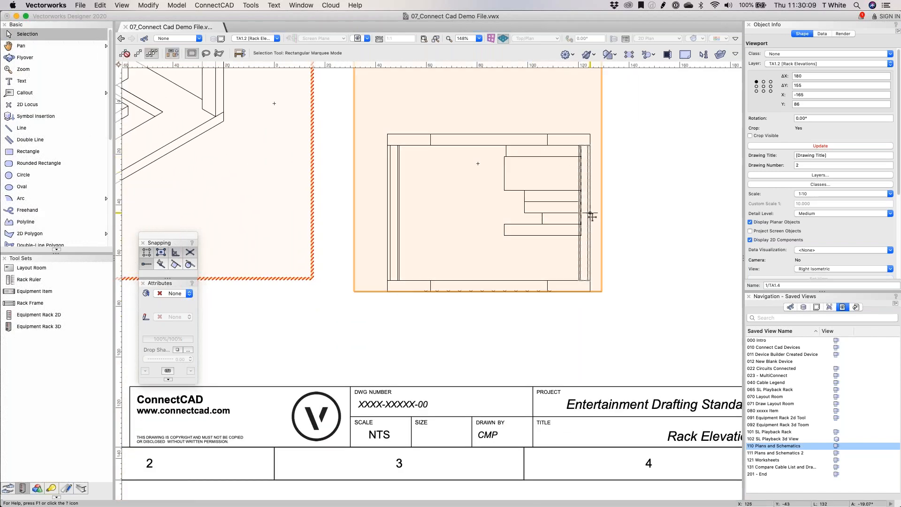
Step: Return to the 102 SL Playback 3d View and review the quick preferences available for showing the clip cube
left_click(852, 439)
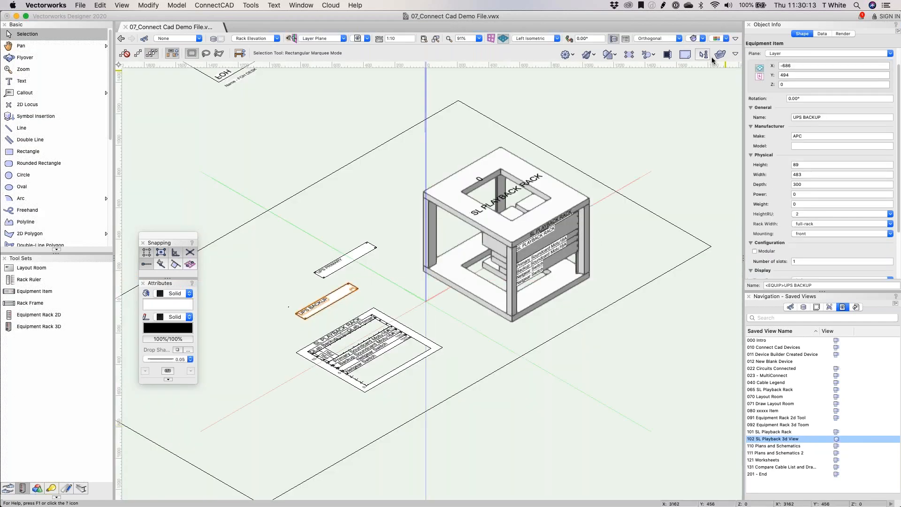
left_click(469, 218)
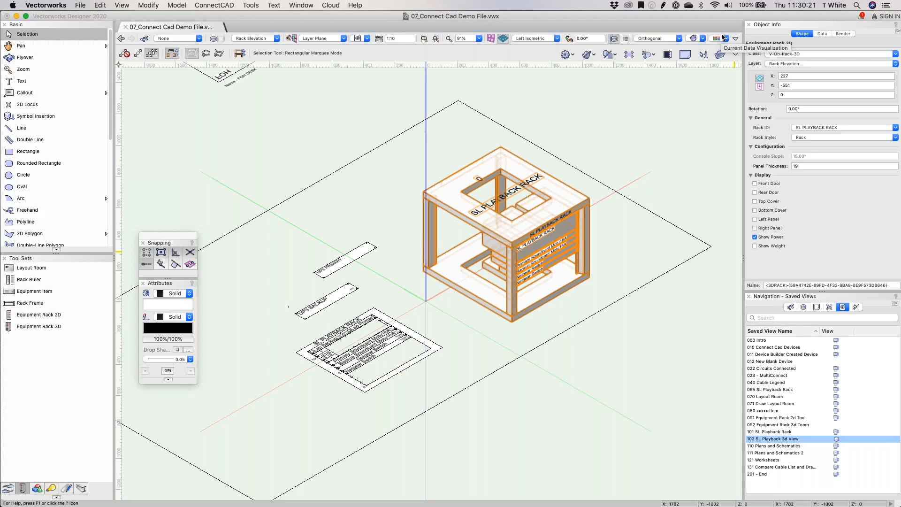
left_click(724, 101)
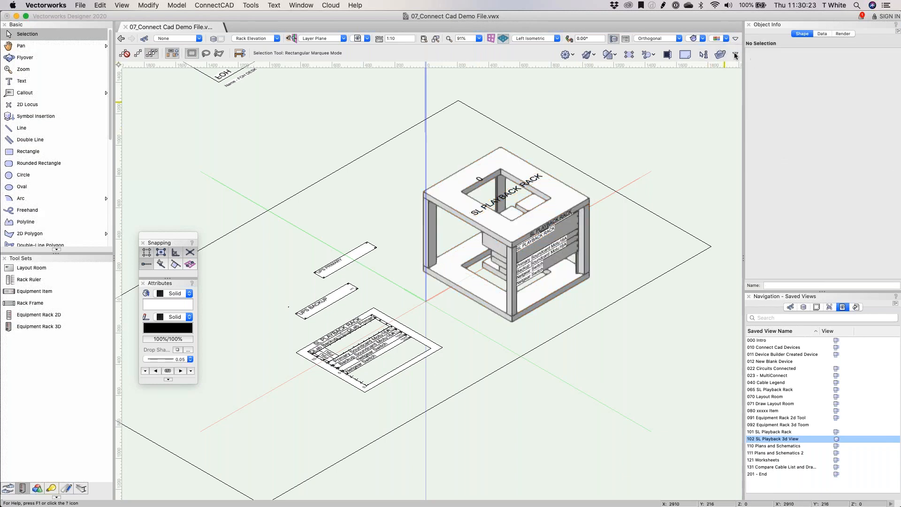
left_click(735, 56)
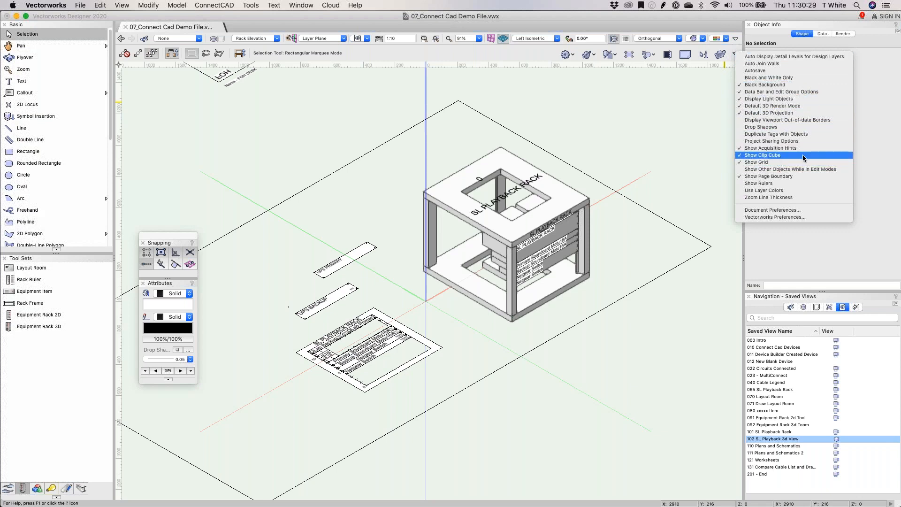
left_click(724, 68)
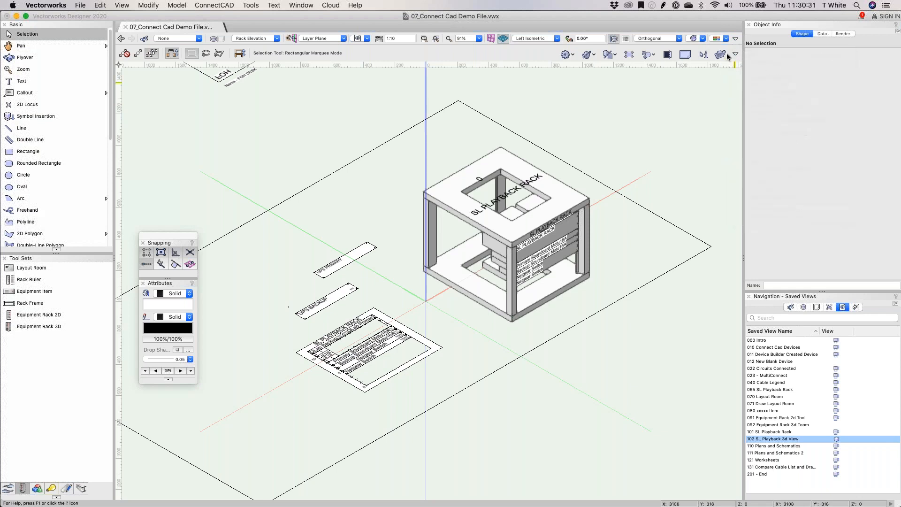
Step: Show the clip cube around the 3D SL PLAYBACK RACK and try sectioning the rack and rotating the cube
left_click(536, 228)
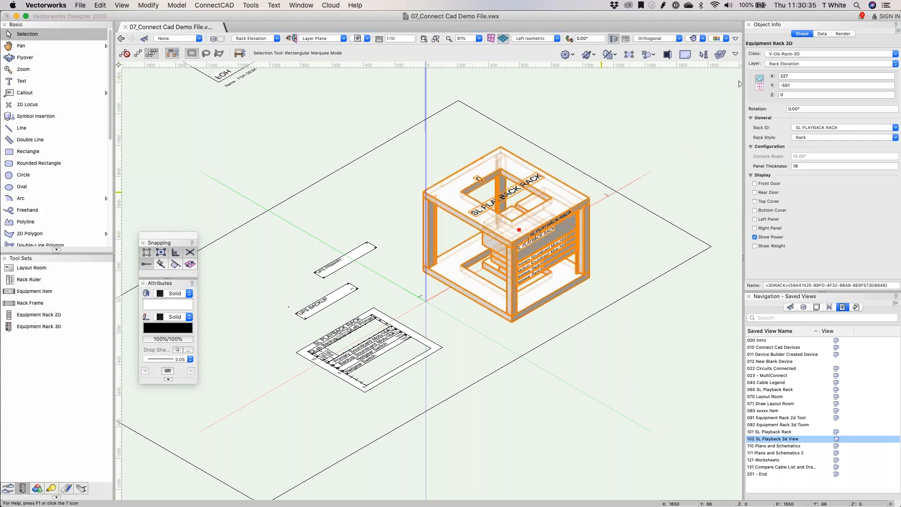
left_click(719, 53)
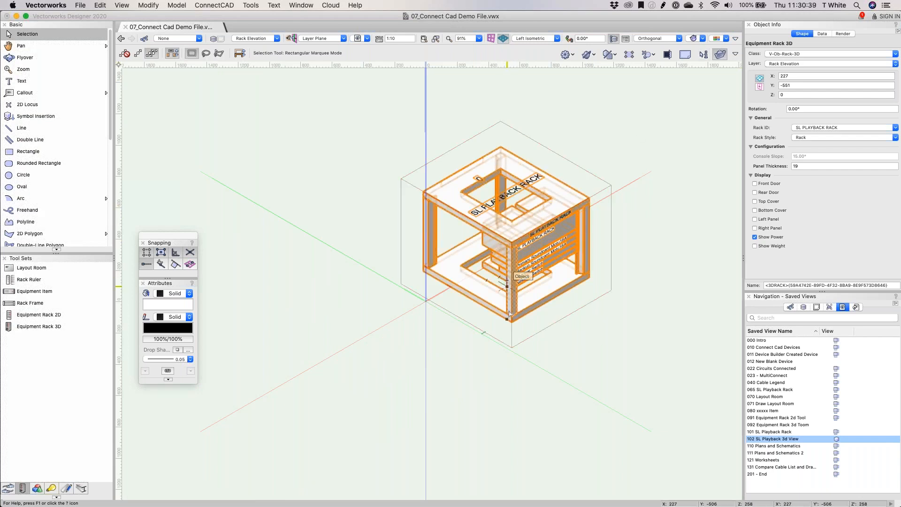
left_click(501, 325)
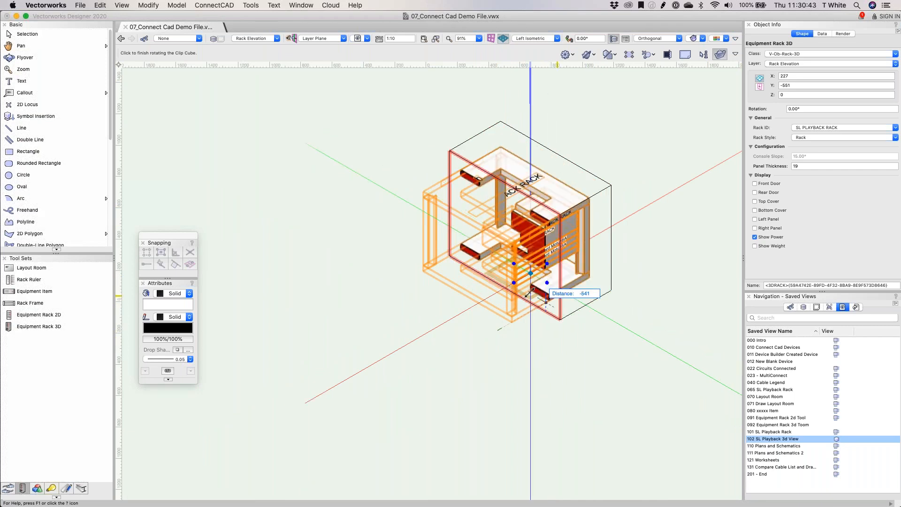
left_click(487, 318)
left_click(541, 289)
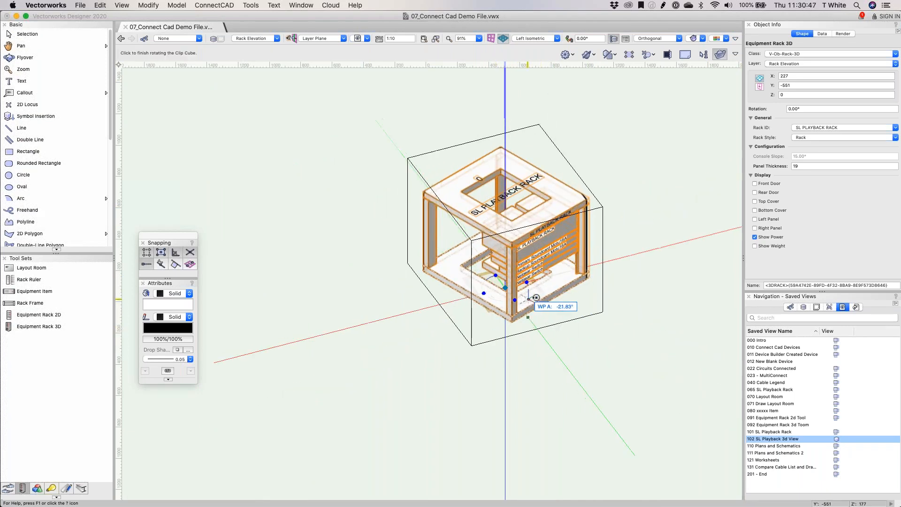
left_click(543, 289)
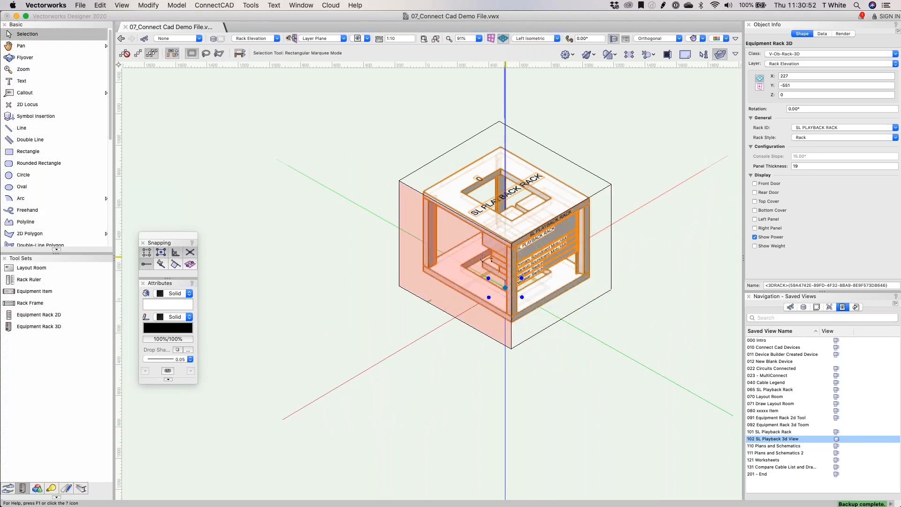
Step: Review the commands available for the clip cube's selected face, including Create Section Viewport, and turn the clip cube off
right_click(473, 269)
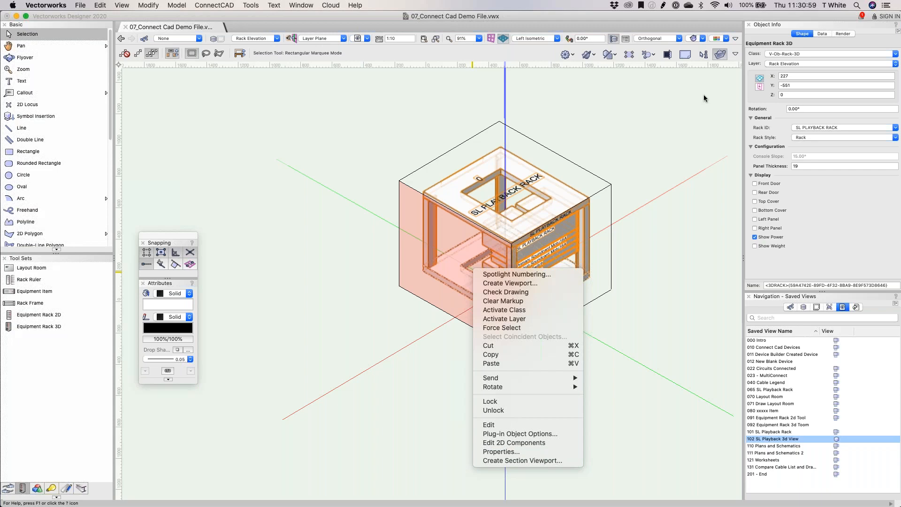
left_click(721, 54)
left_click(652, 161)
left_click(565, 203)
middle_click_drag(529, 236, 563, 209)
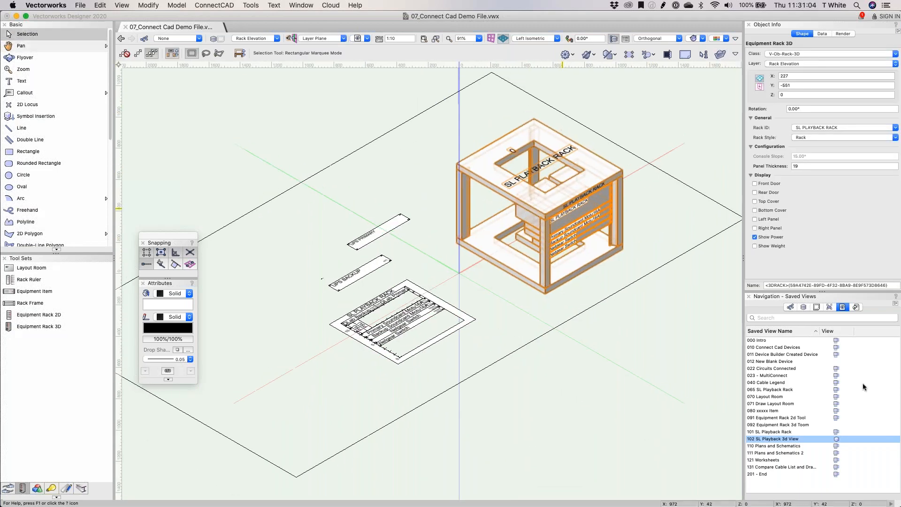
Step: Open the 110 Plans and Schematics saved view and edit the annotations of the rack's side elevation viewport
double_click(831, 447)
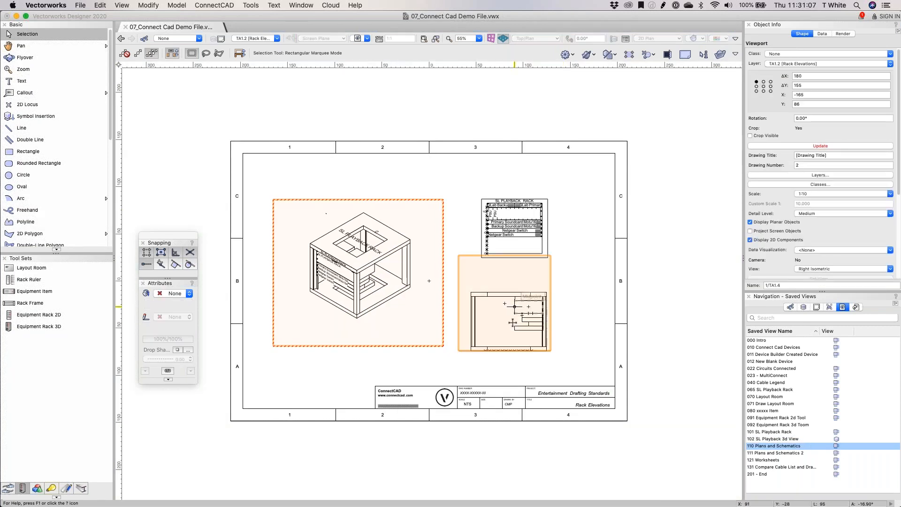
double_click(520, 292)
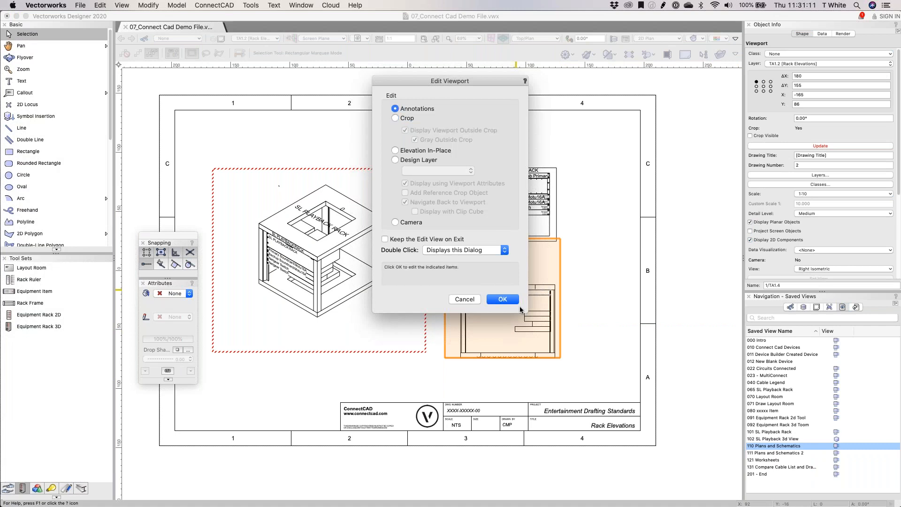
left_click(509, 297)
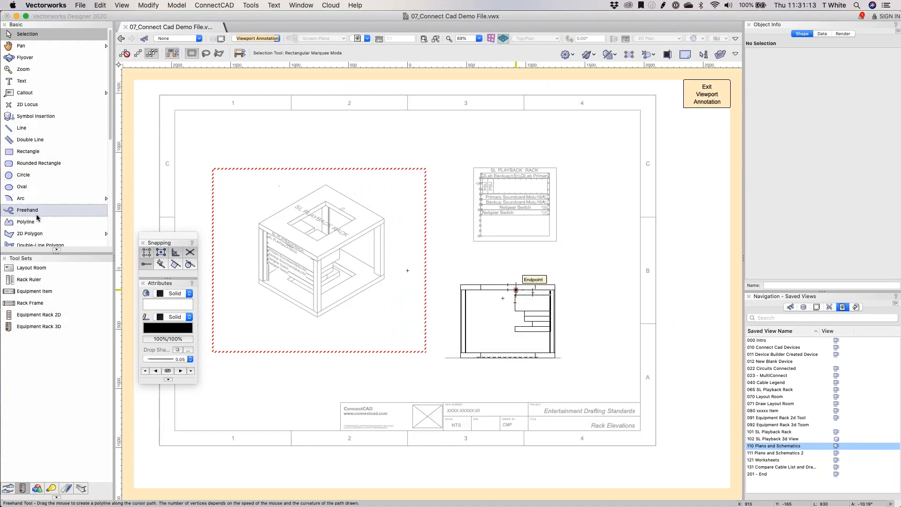
Step: Add a constrained linear dimension above the side elevation across the rack's full extent and exit the viewport annotations
scroll(43, 218, "down", 5)
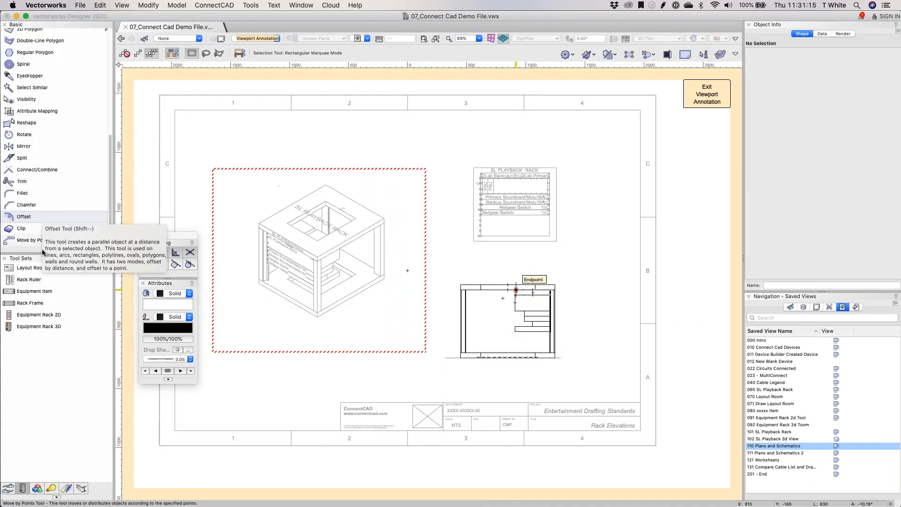
left_click(66, 488)
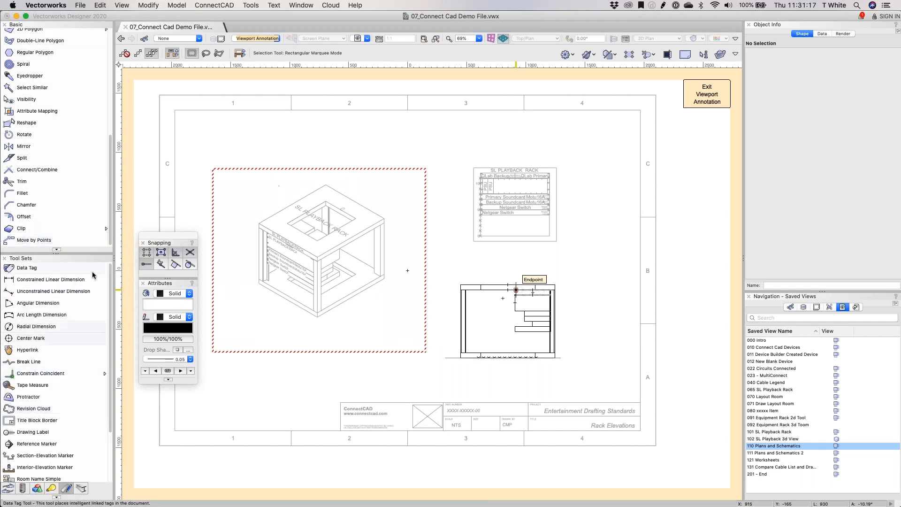
left_click(49, 279)
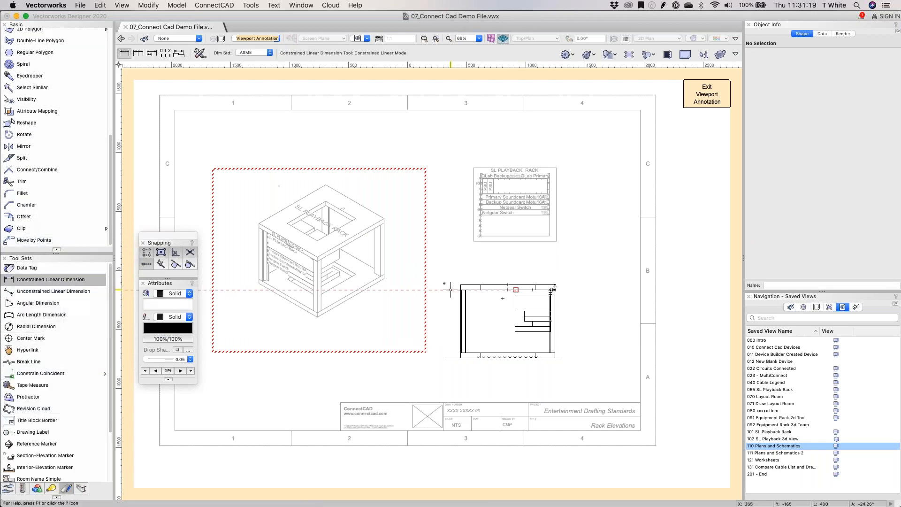
left_click(554, 273)
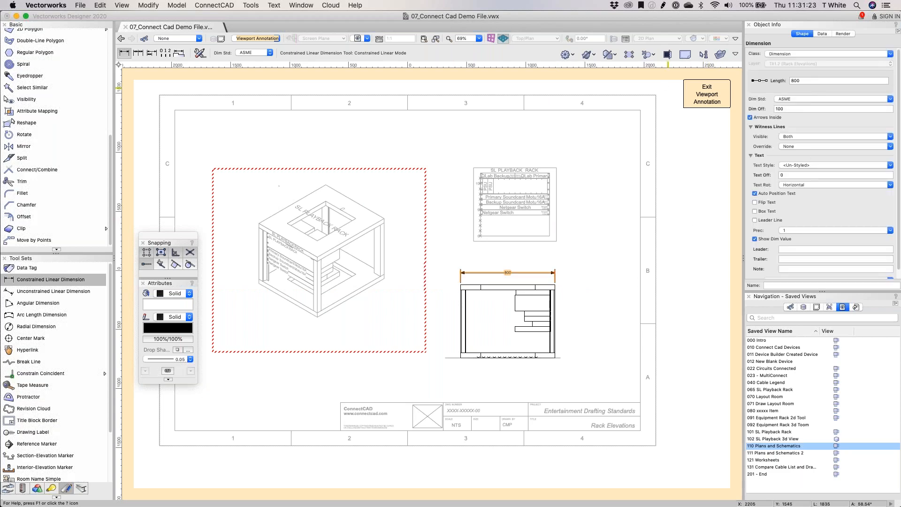
left_click(707, 94)
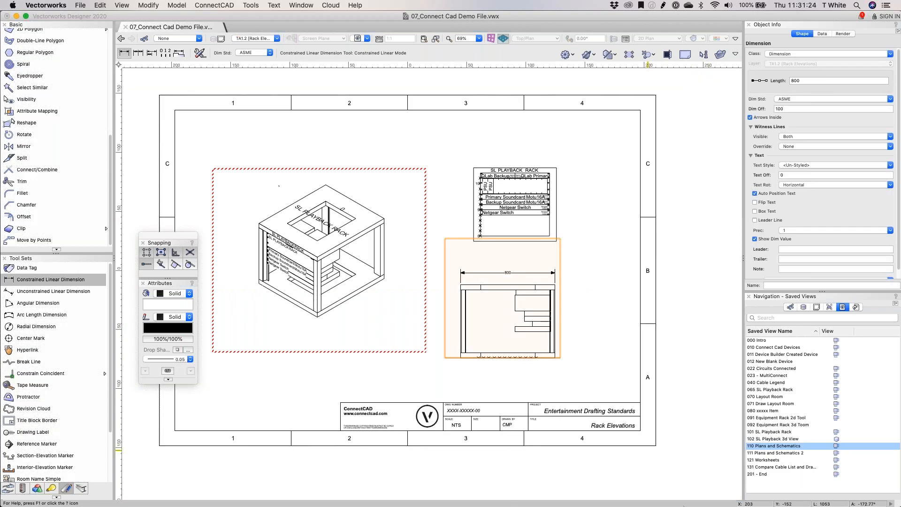
Step: Open the 111 Plans and Schematics 2 saved view and examine the connected devices in the schematic viewport
double_click(844, 452)
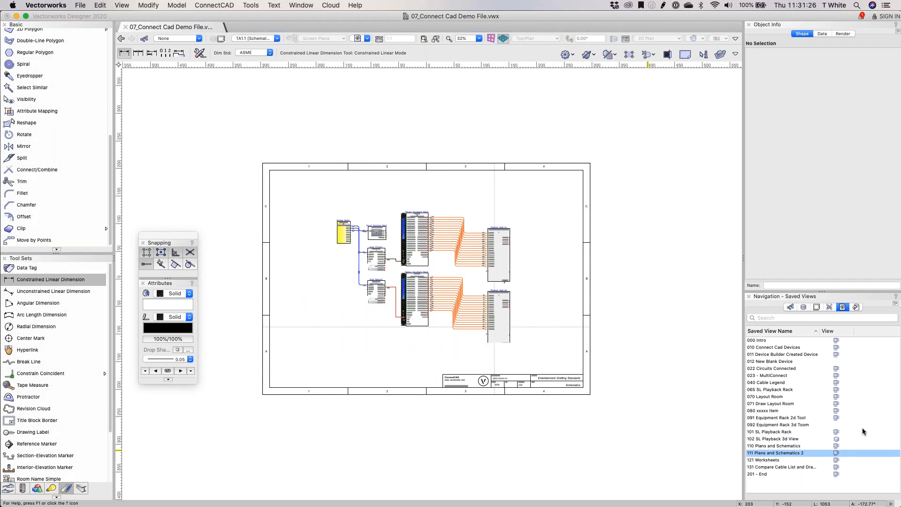
key("x")
scroll(425, 272, "up", 1)
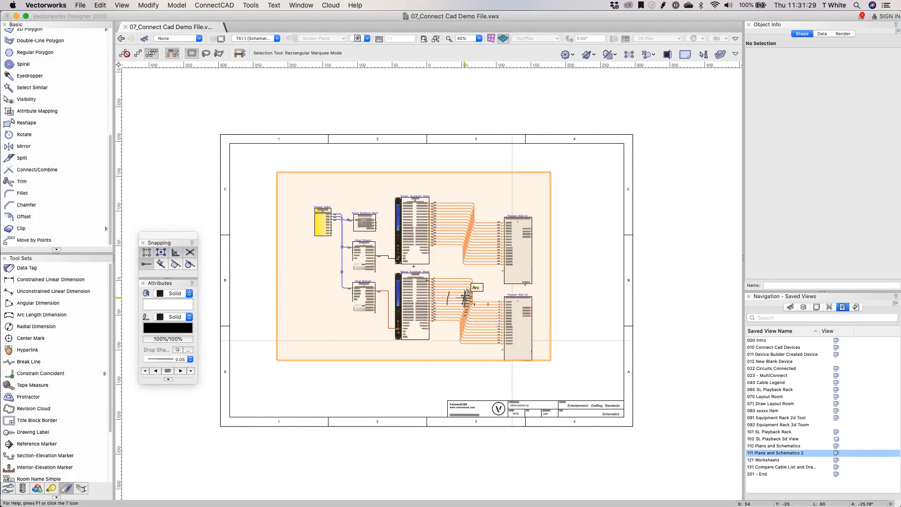
scroll(454, 287, "up", 1)
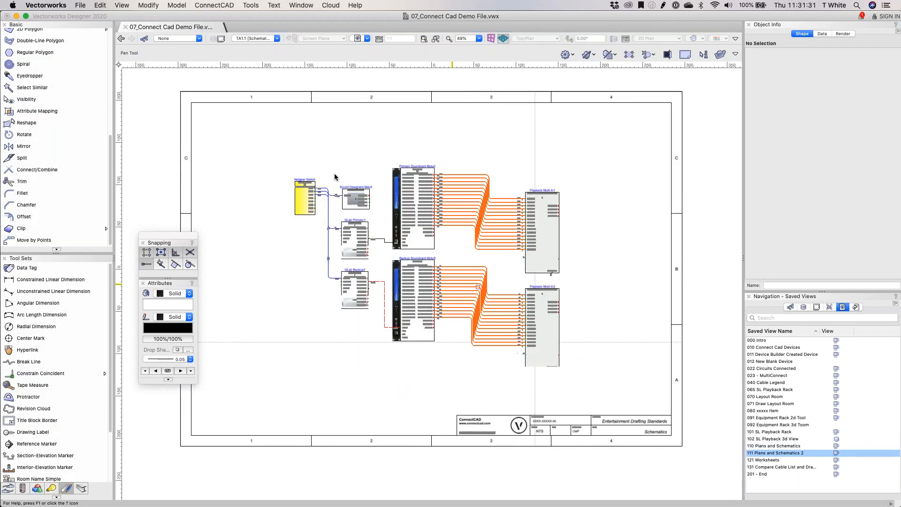
scroll(405, 219, "up", 1)
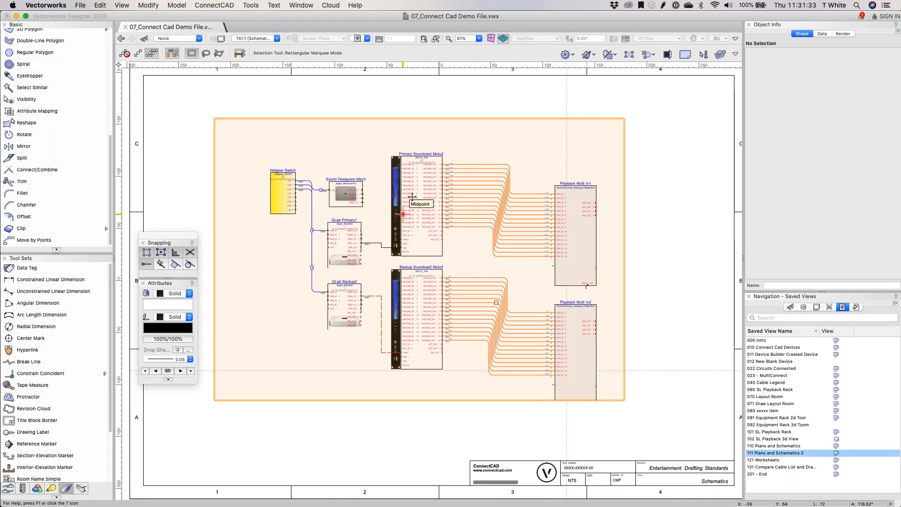
Step: Open the 121 Worksheets saved view and examine the cable report table placed on the sheet
left_click(838, 461)
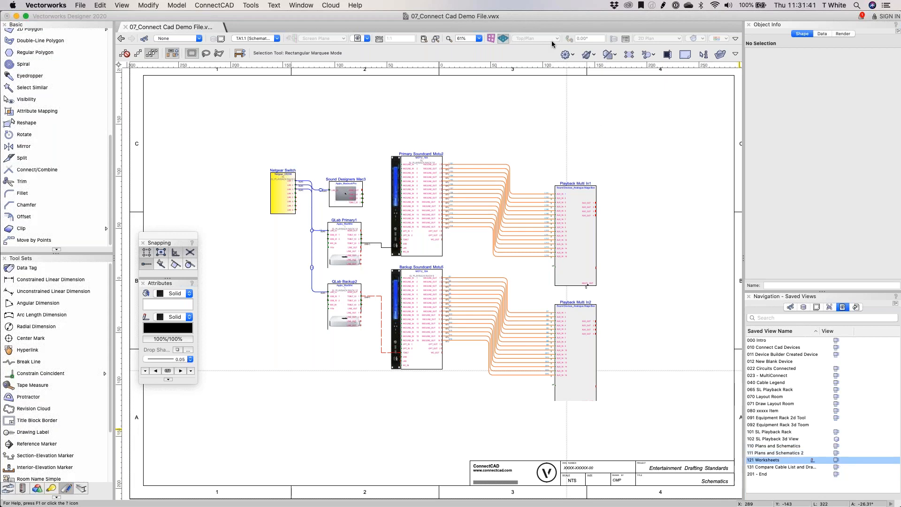
left_click(378, 174)
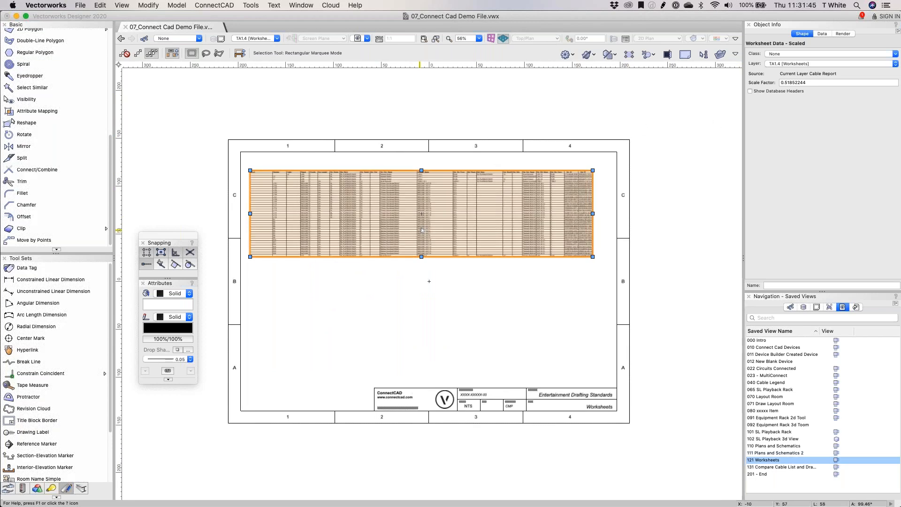
scroll(421, 230, "up", 3)
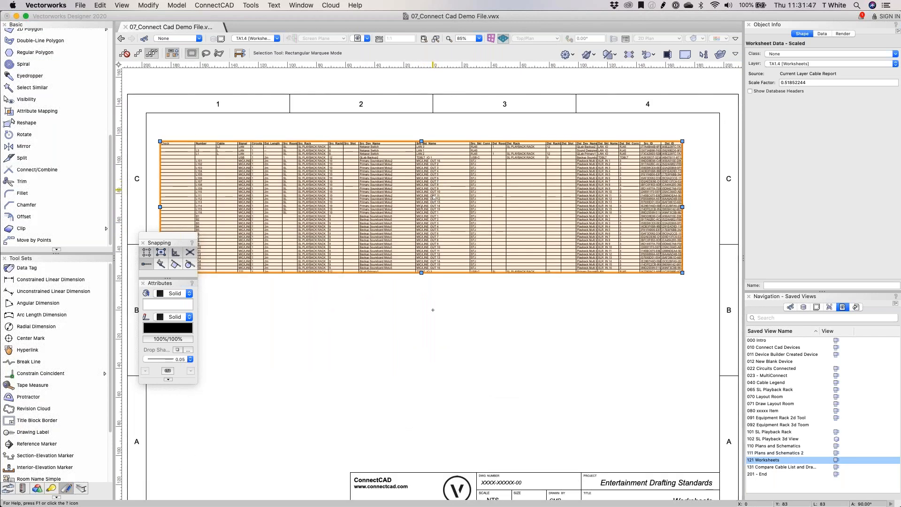
scroll(435, 198, "up", 2)
scroll(435, 199, "down", 2)
middle_click_drag(390, 254, 431, 191)
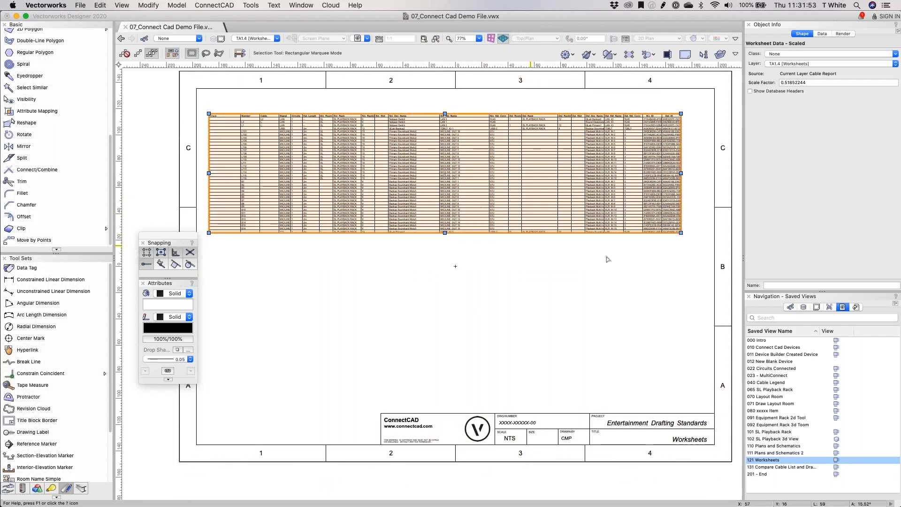
Step: Open the Current Layer Cable Report worksheet for editing and review the file export formats, including Export Worksheet
double_click(434, 198)
left_click(622, 122)
left_click(579, 93)
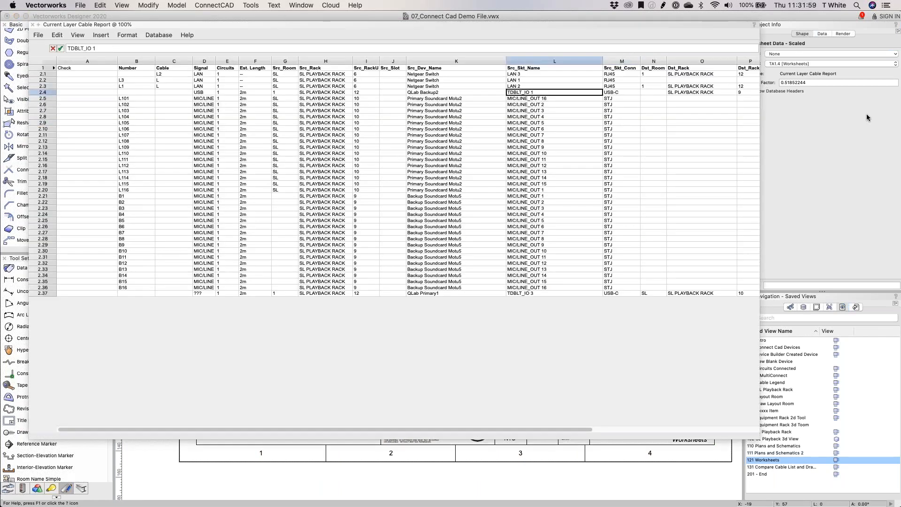
left_click(80, 5)
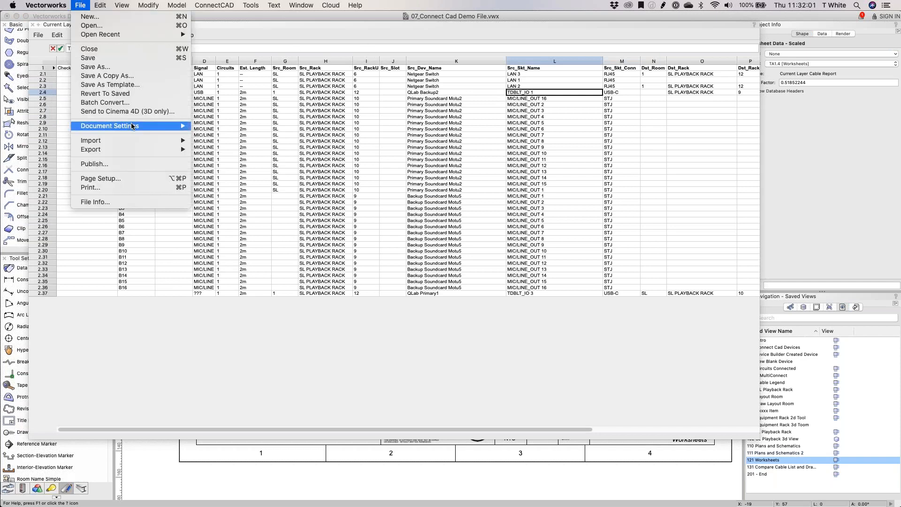
mouse_move(134, 151)
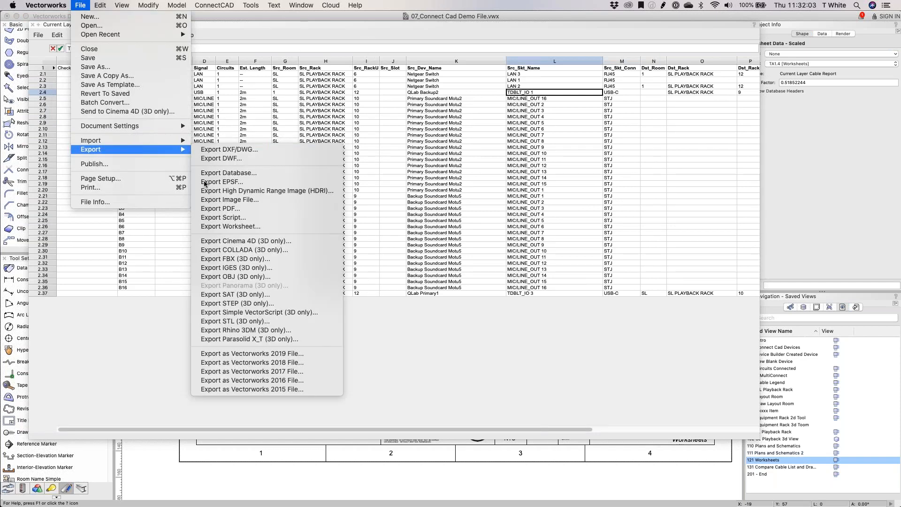
left_click(538, 184)
Step: Examine the source device, source socket and destination columns of the cable report
left_click(567, 86)
left_click(562, 97)
left_click(581, 103)
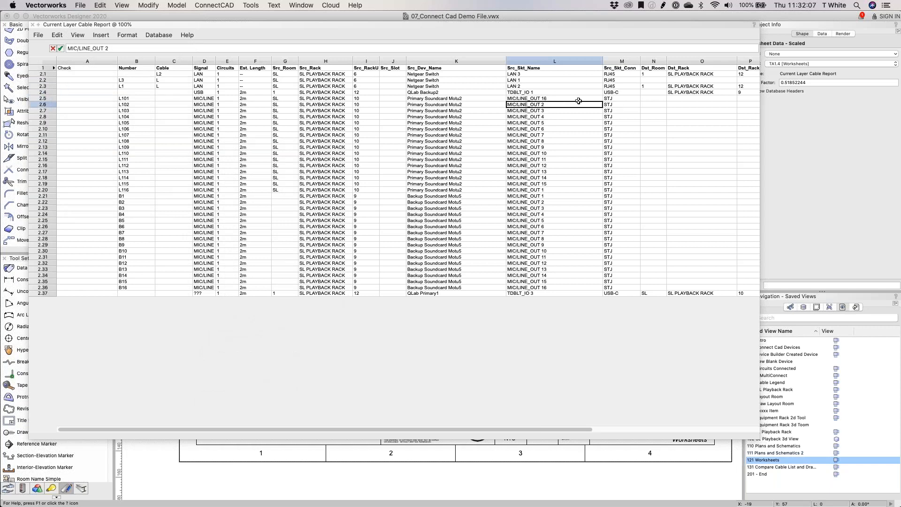
left_click(578, 99)
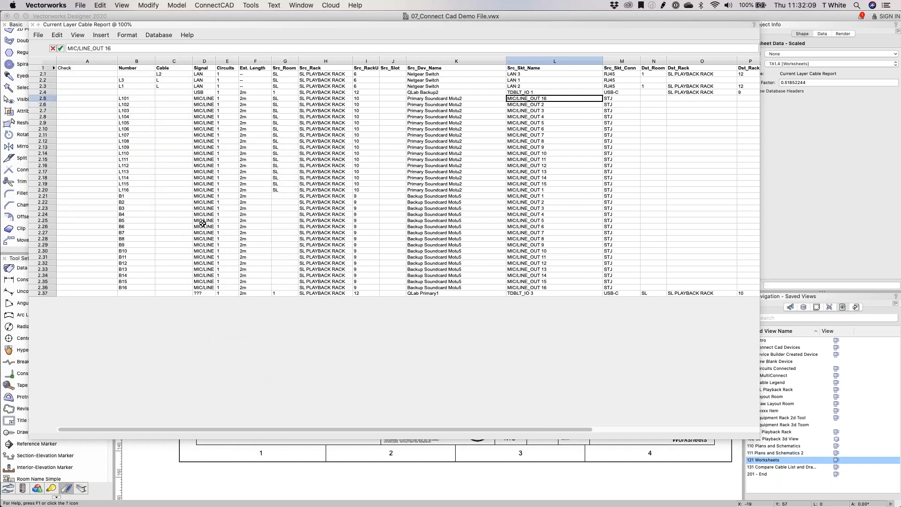
left_click(476, 99)
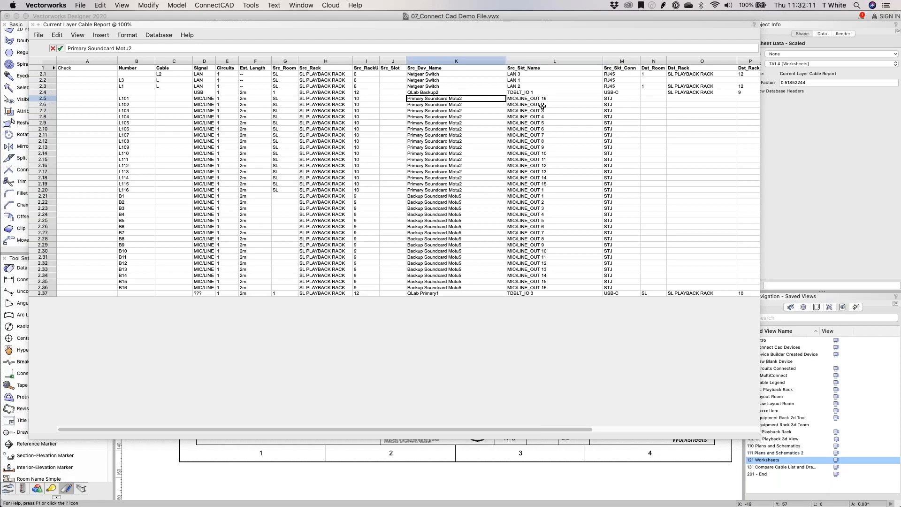
left_click(555, 103)
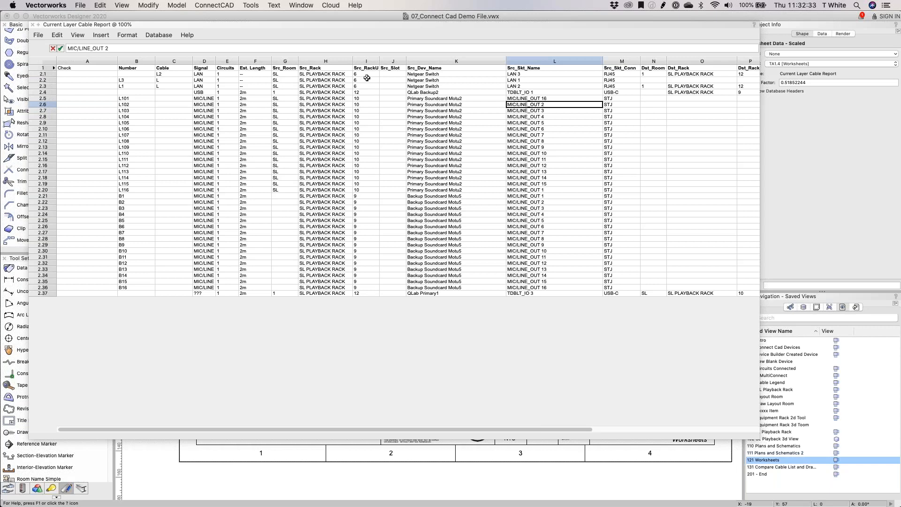
left_click(442, 72)
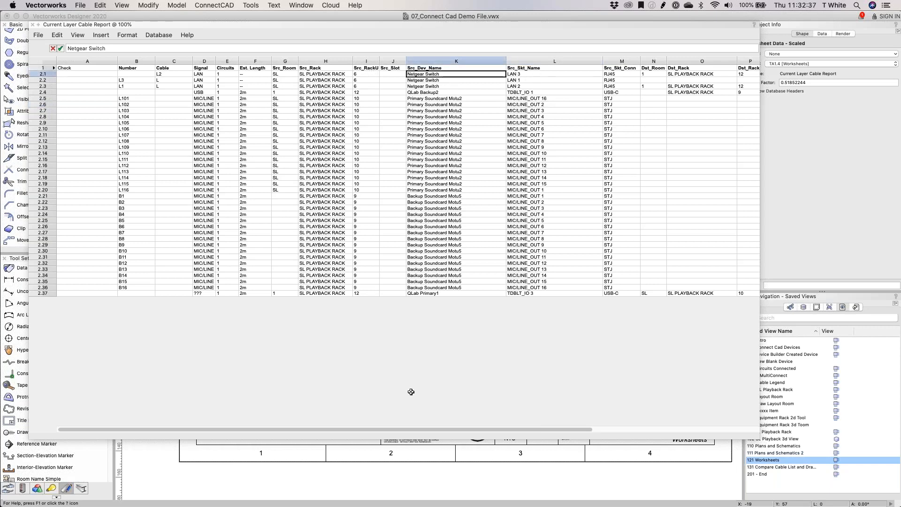
left_click_drag(402, 427, 524, 428)
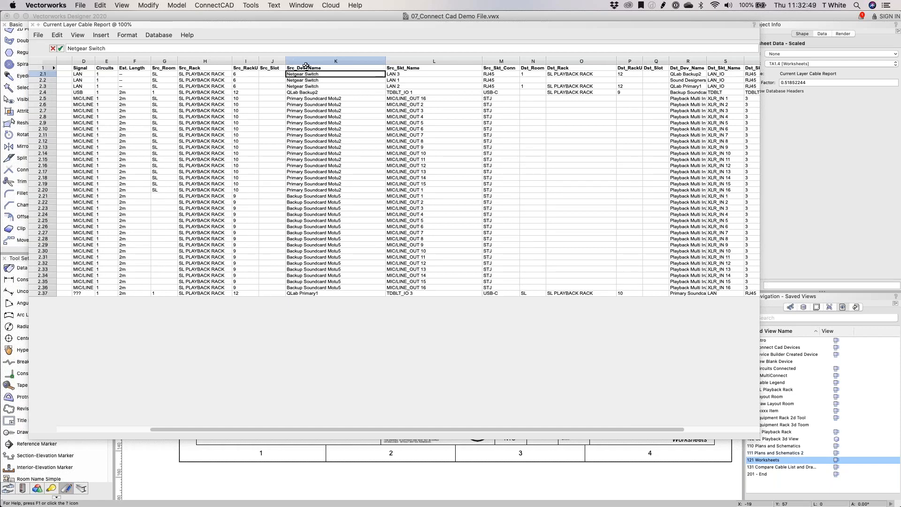
Step: Review the column commands for the Dst_Rack column and close the cable report worksheet
left_click(573, 59)
right_click(573, 58)
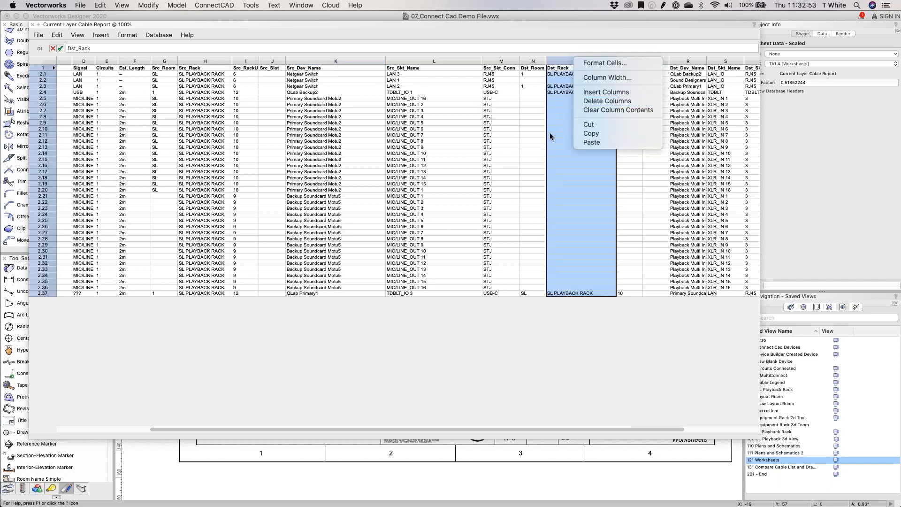
left_click(523, 158)
left_click(401, 140)
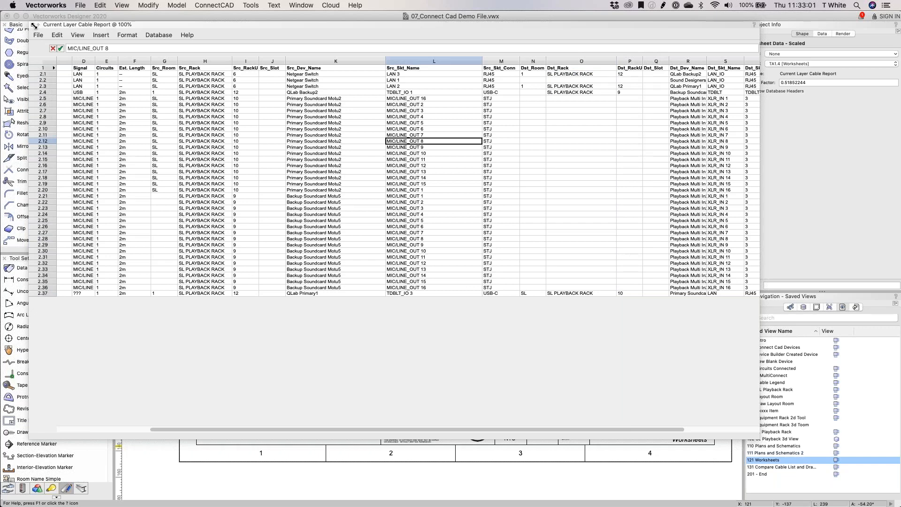
left_click_drag(34, 25, 45, 26)
left_click(49, 26)
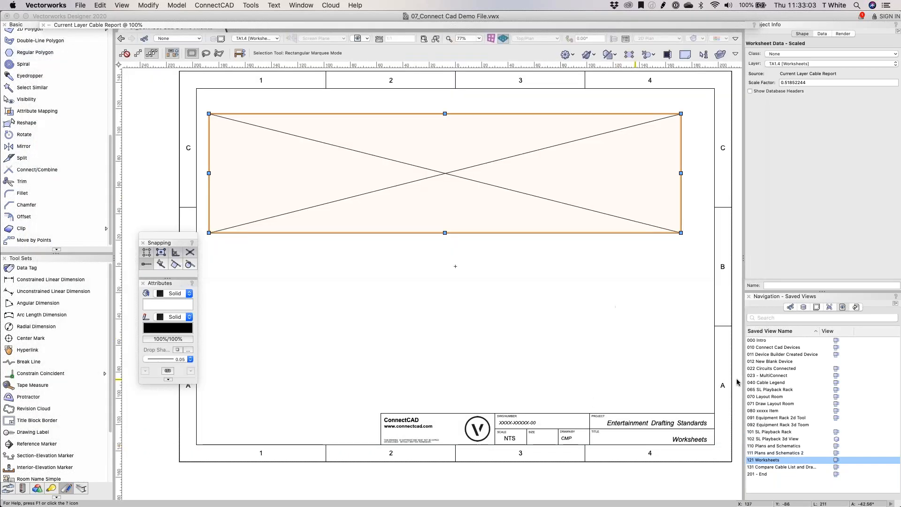
Step: Open the 131 Compare Cable List saved view and bring its schematic devices and circuits into close view
left_click(848, 468)
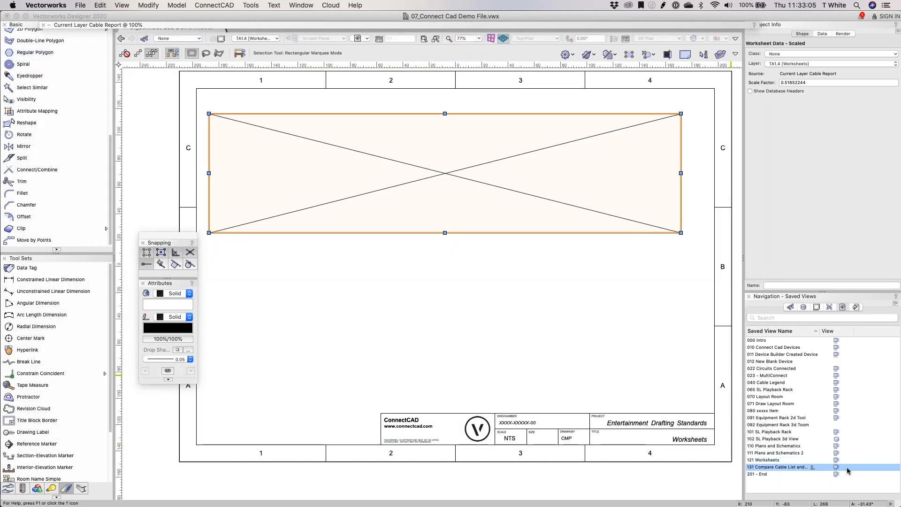
double_click(847, 467)
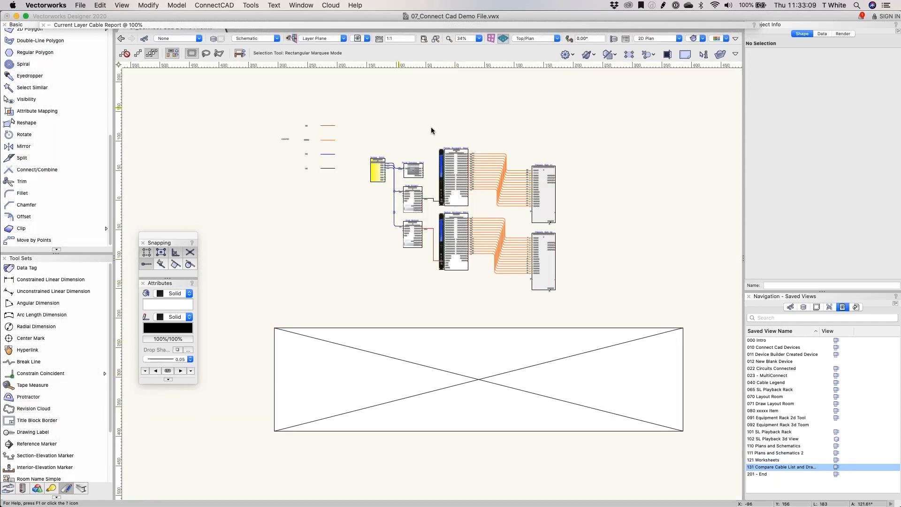
scroll(515, 206, "up", 2)
scroll(394, 195, "up", 2)
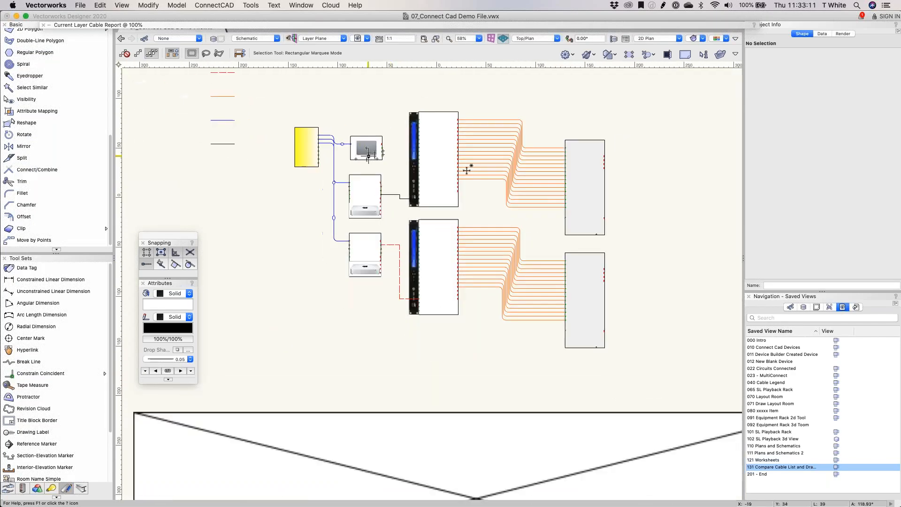
scroll(465, 172, "up", 1)
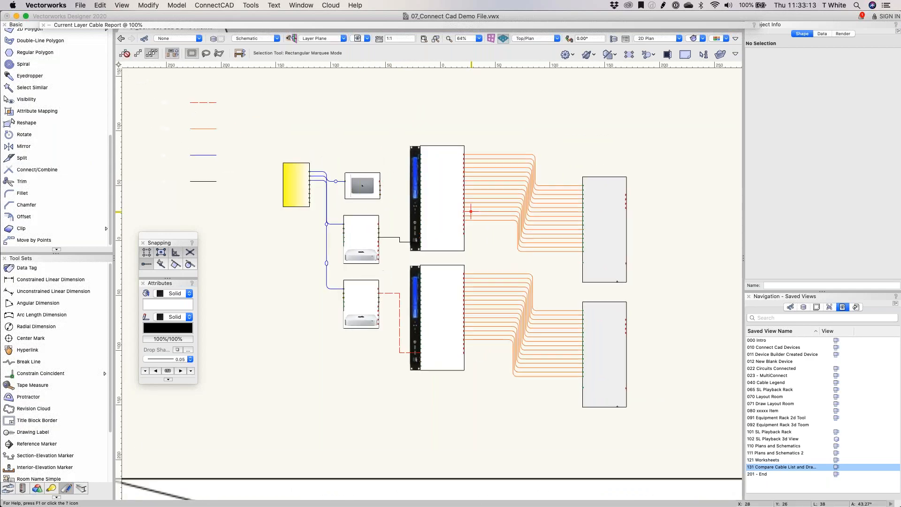
scroll(470, 211, "up", 1)
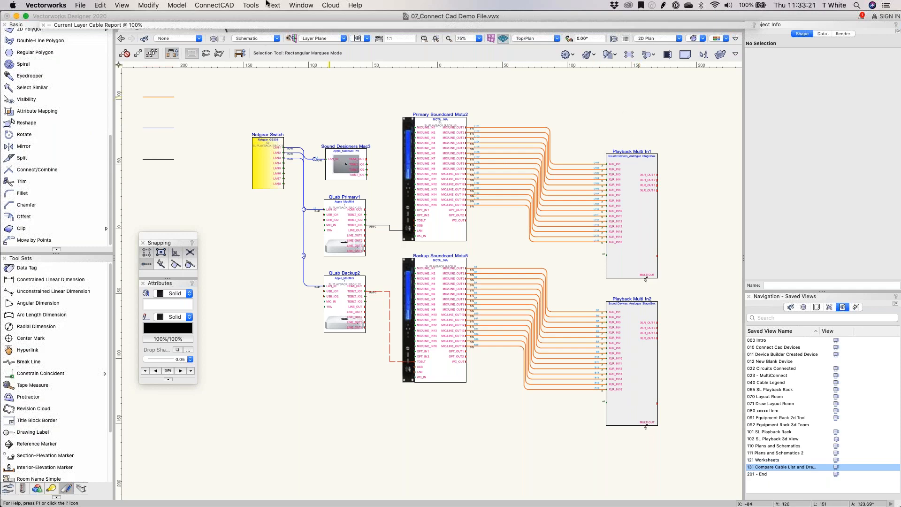
Step: Fold the cable report worksheet away and run Compare Cable List and Drawing on the schematic
left_click(48, 24)
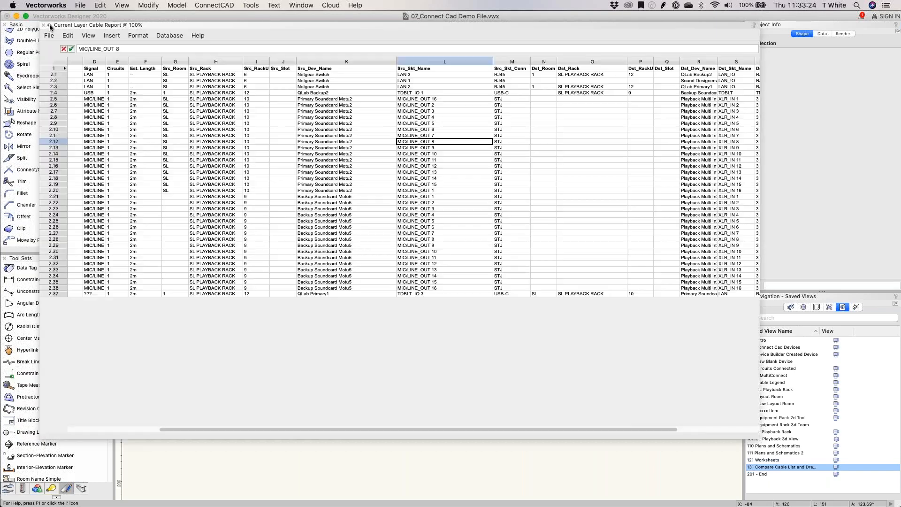
left_click(49, 24)
left_click(246, 5)
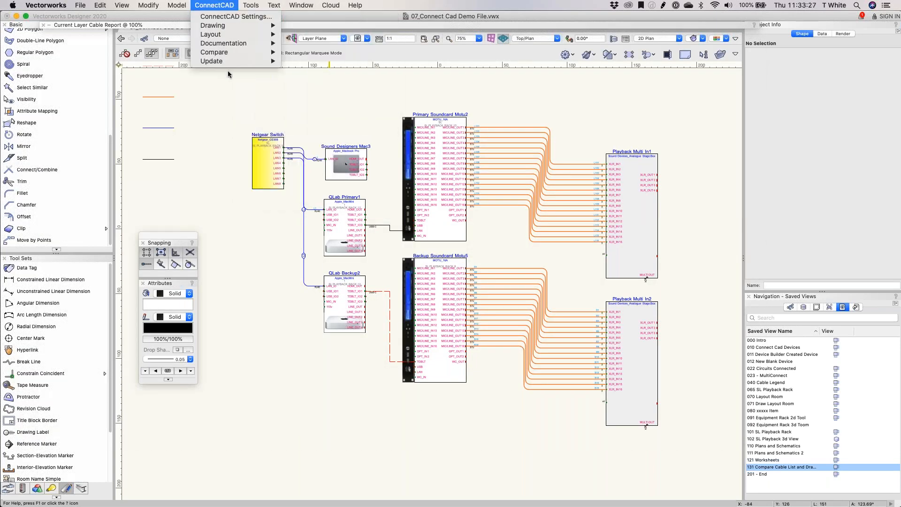
mouse_move(237, 55)
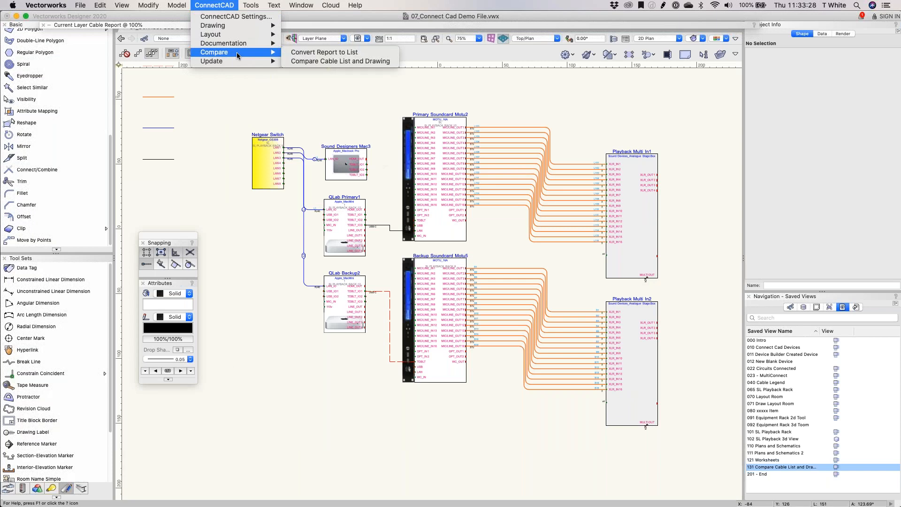
left_click(349, 61)
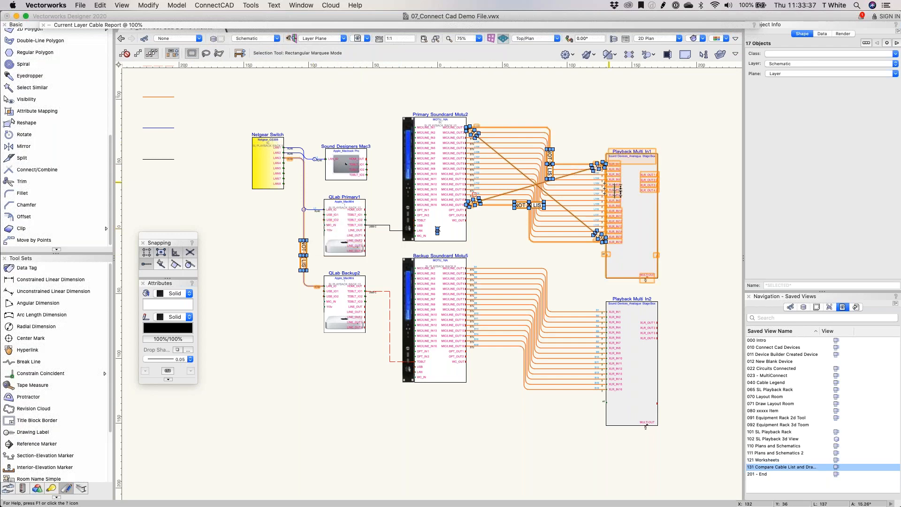
Step: Examine the discrepancy markers on the circuits between Primary Soundcard Motu2 and Playback Multi In1
scroll(607, 184, "up", 5)
middle_click_drag(467, 145, 489, 192)
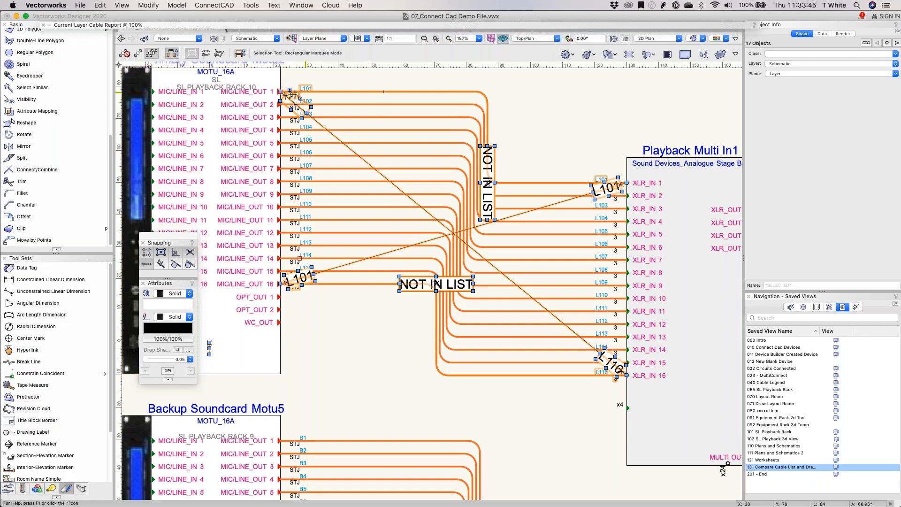
scroll(519, 389, "down", 2)
scroll(519, 384, "down", 6)
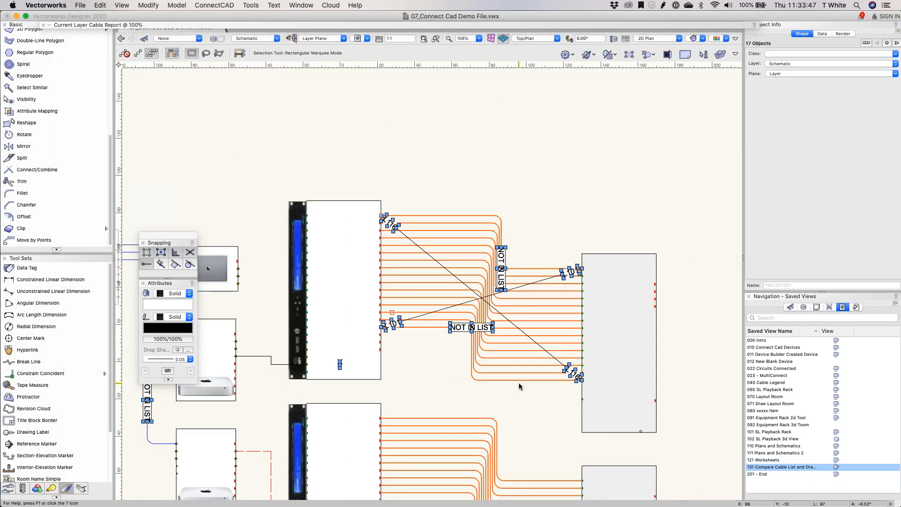
mouse_move(487, 243)
left_mouse_down()
mouse_move(335, 66)
mouse_move(358, 94)
left_mouse_up()
Step: Review the ConnectCAD update commands Make Devices from List and Make Connections from List
left_click(214, 6)
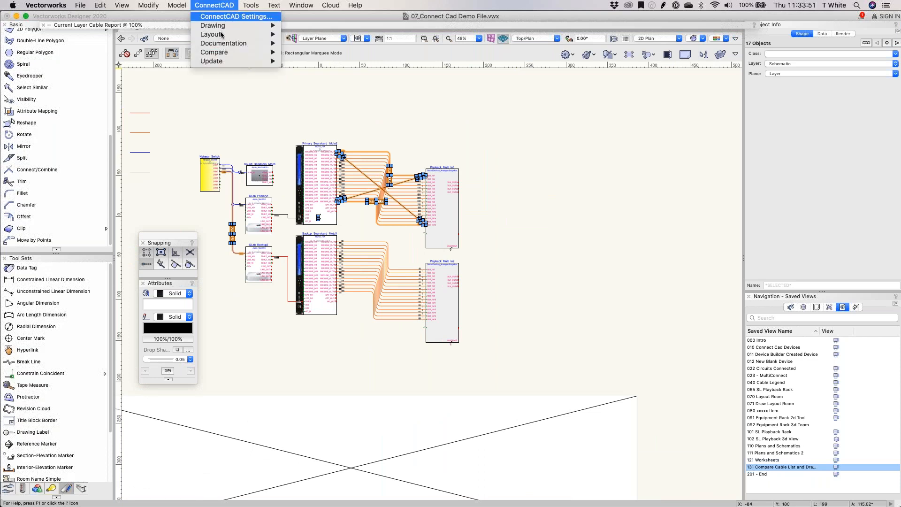
mouse_move(260, 61)
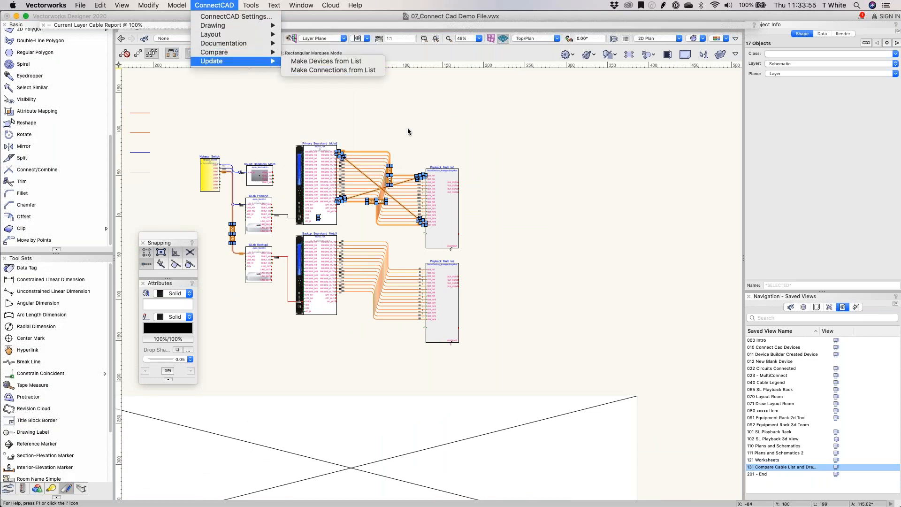
left_click(375, 72)
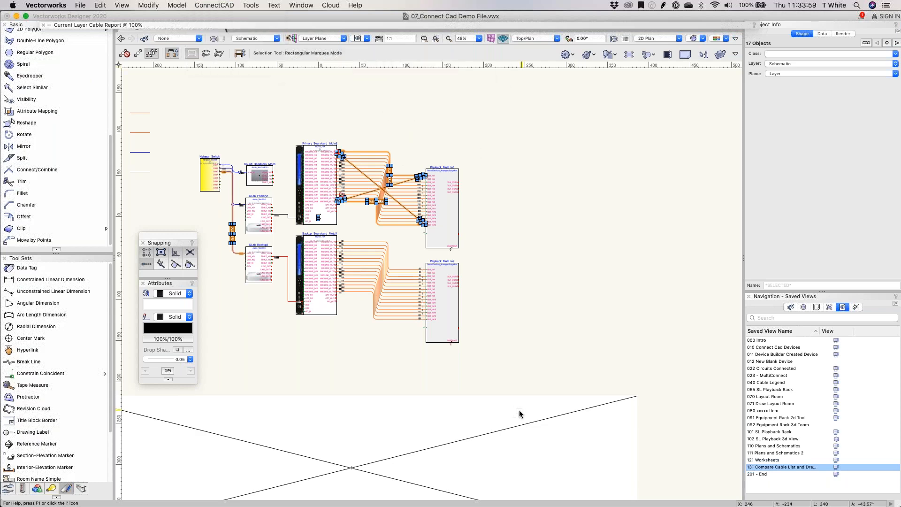
Step: Examine the whole compared schematic, including its devices, marked circuits and cable legend
scroll(388, 225, "up", 2)
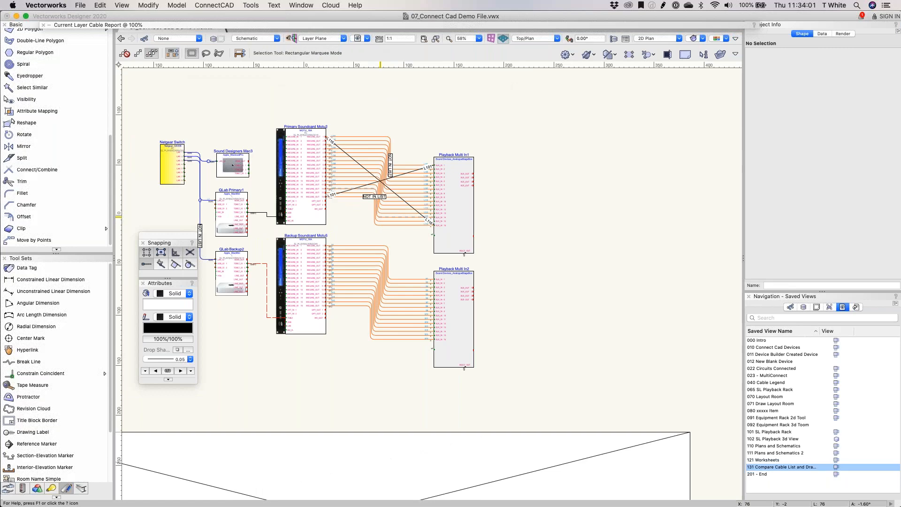
middle_click_drag(387, 223, 503, 250)
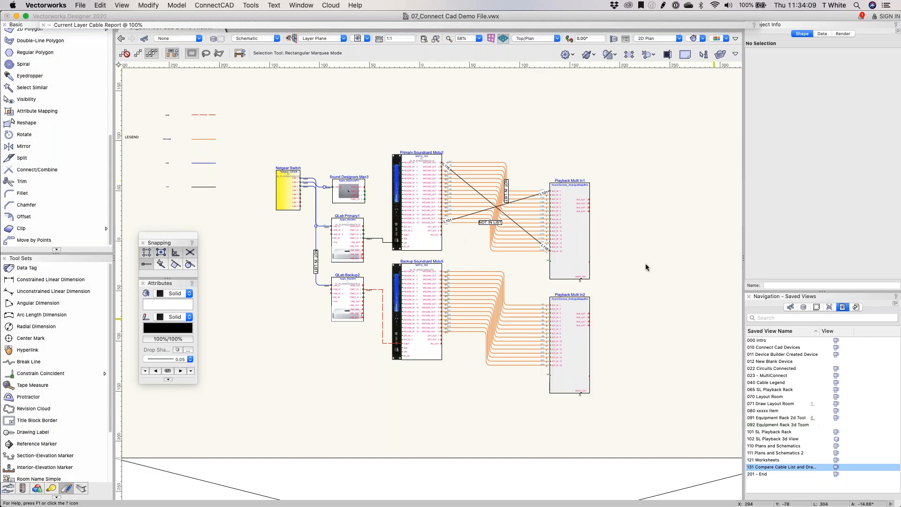
scroll(378, 177, "up", 1)
scroll(286, 243, "down", 1)
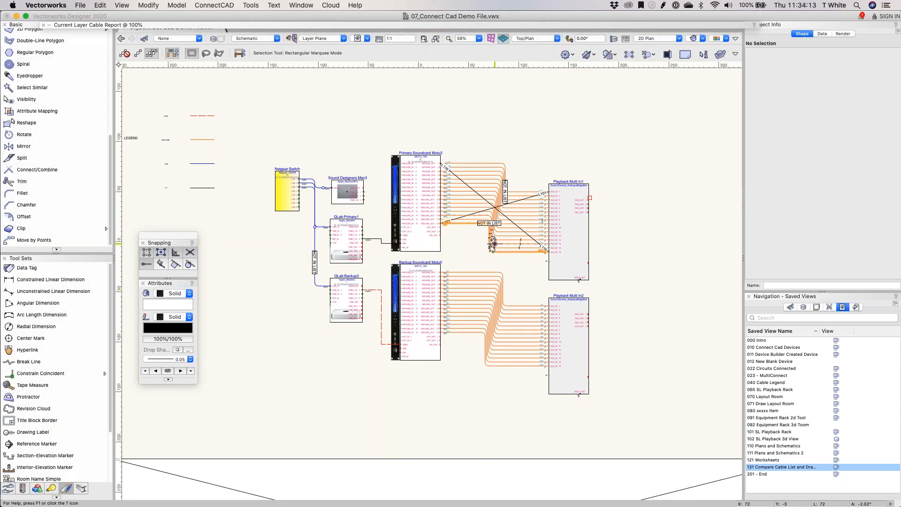
mouse_move(664, 286)
middle_mouse_down()
mouse_move(712, 280)
mouse_move(715, 245)
middle_mouse_up()
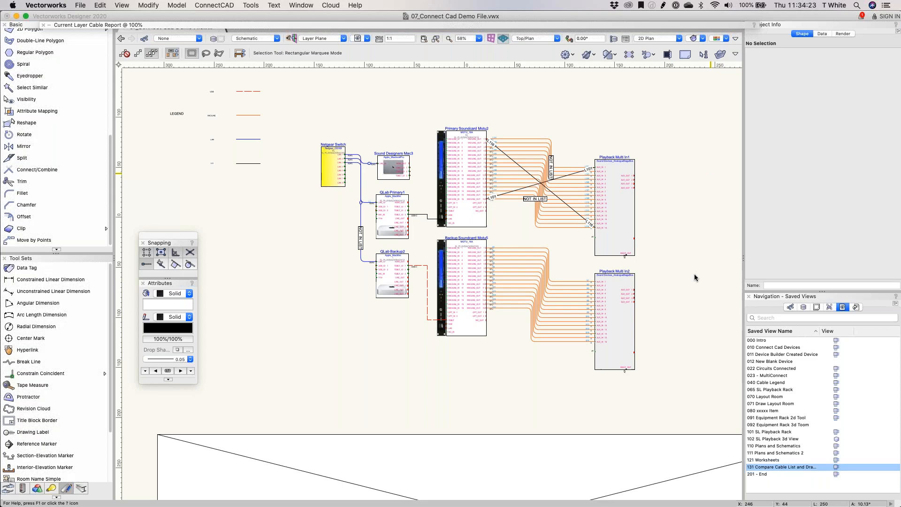
scroll(686, 336, "down", 1)
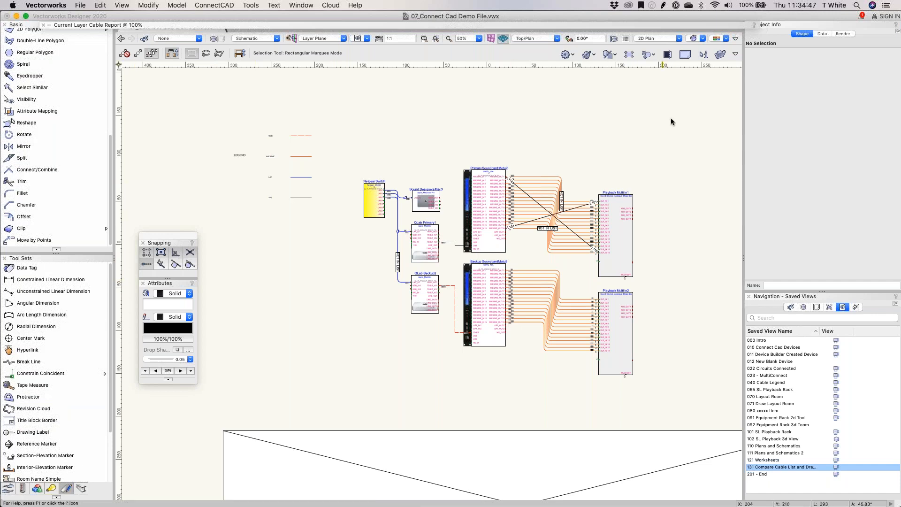
key("space")
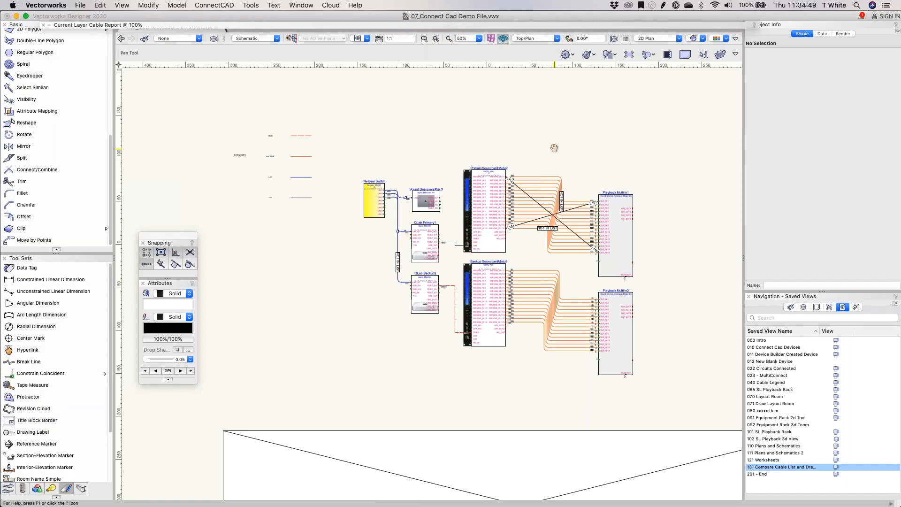
mouse_move(551, 147)
left_mouse_down()
mouse_move(601, 128)
mouse_move(588, 143)
left_mouse_up()
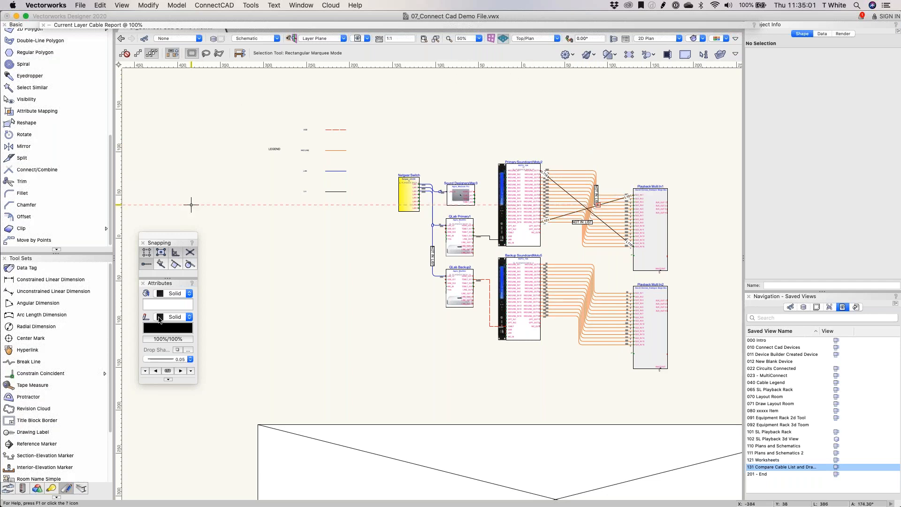
Step: Look through the ConnectCAD layout and schematic tool sets and open Device Builder from an empty area of the drawing
left_click(21, 489)
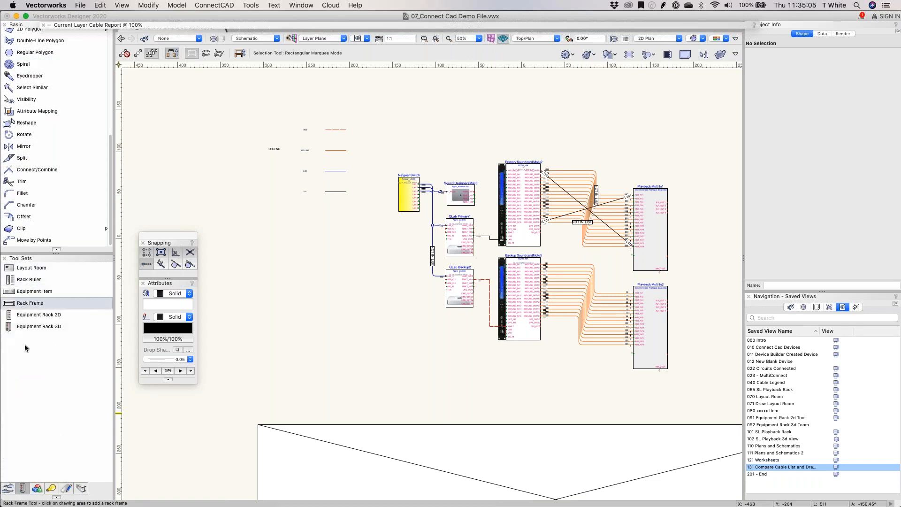
left_click(9, 488)
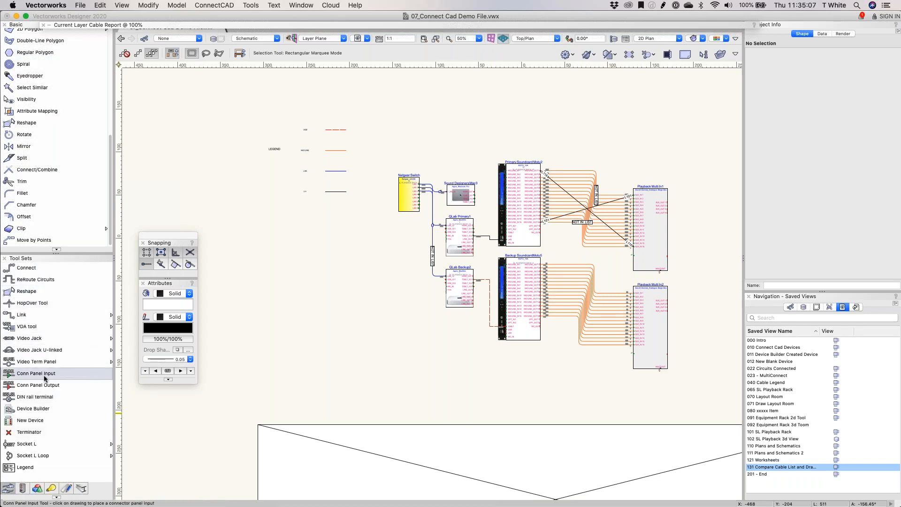
left_click(38, 412)
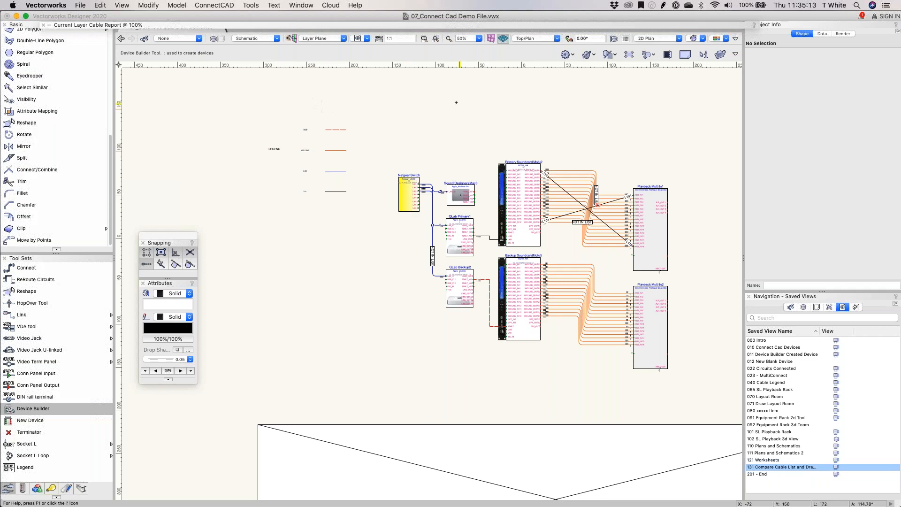
left_click(223, 104)
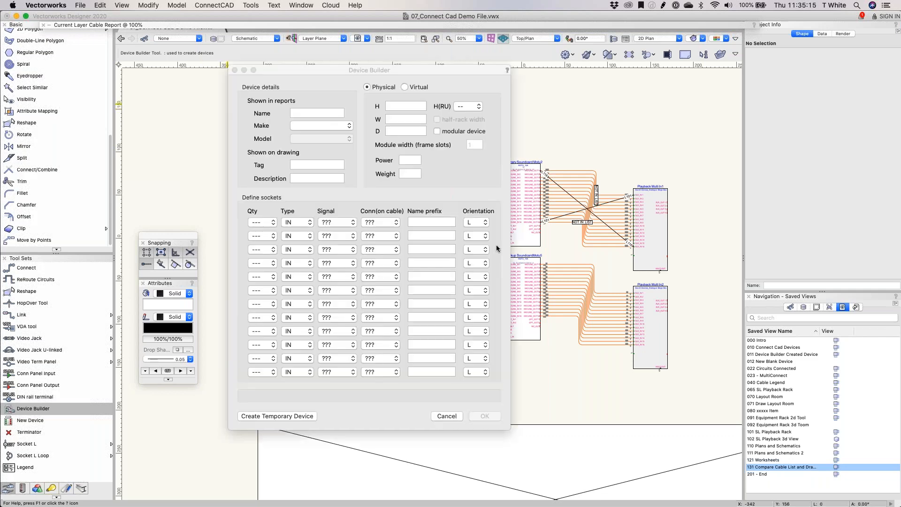
Step: Browse the list of device makes in Device Builder, cancel the dialog and return to the Selection tool
left_click(349, 126)
scroll(329, 229, "down", 10)
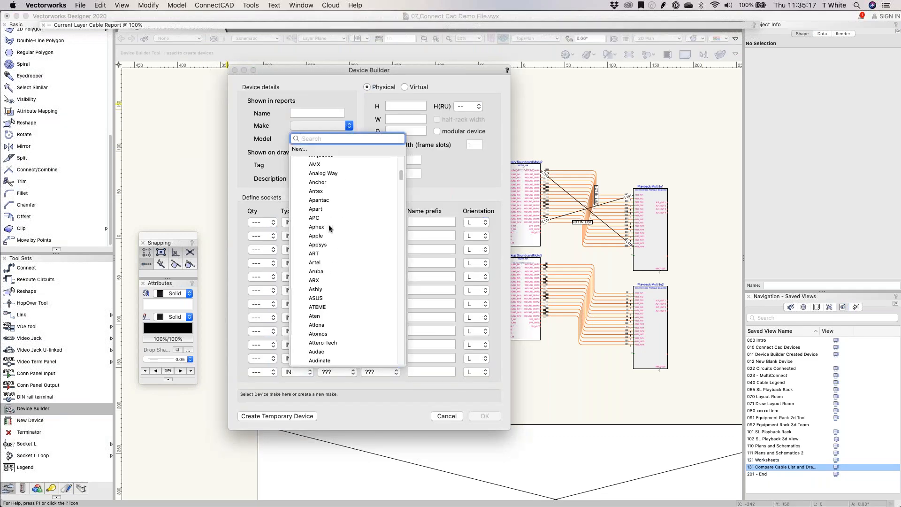
scroll(330, 230, "down", 5)
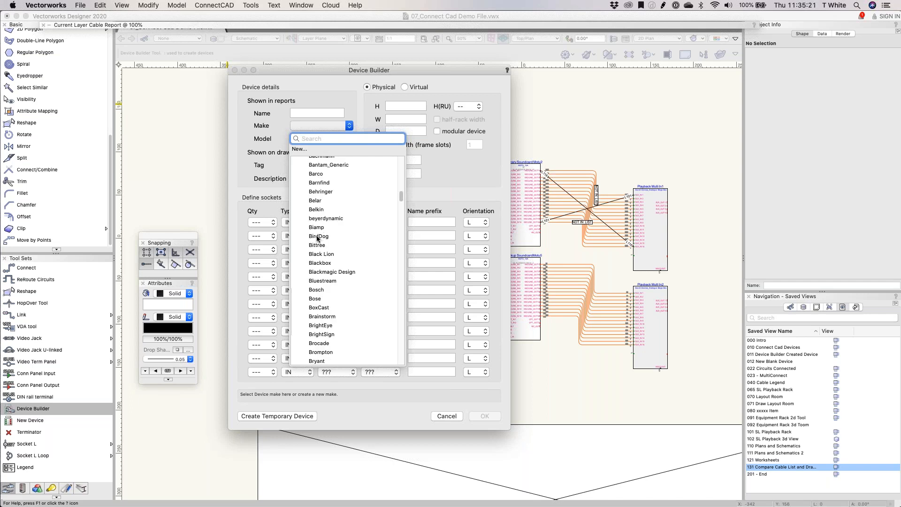
left_click(471, 172)
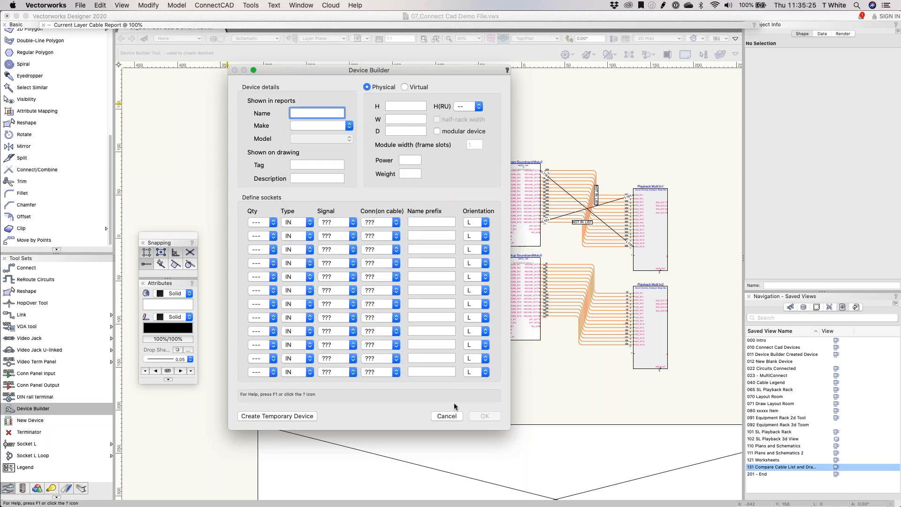
left_click(453, 418)
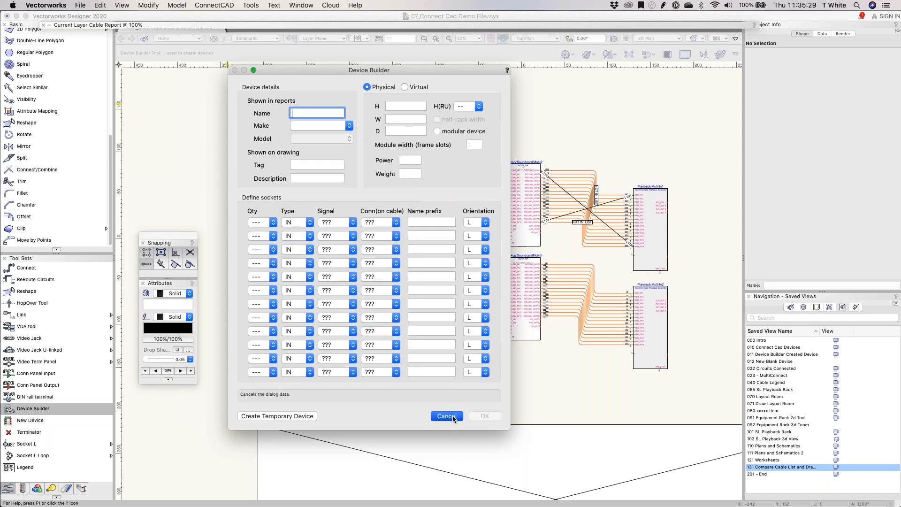
left_click(453, 418)
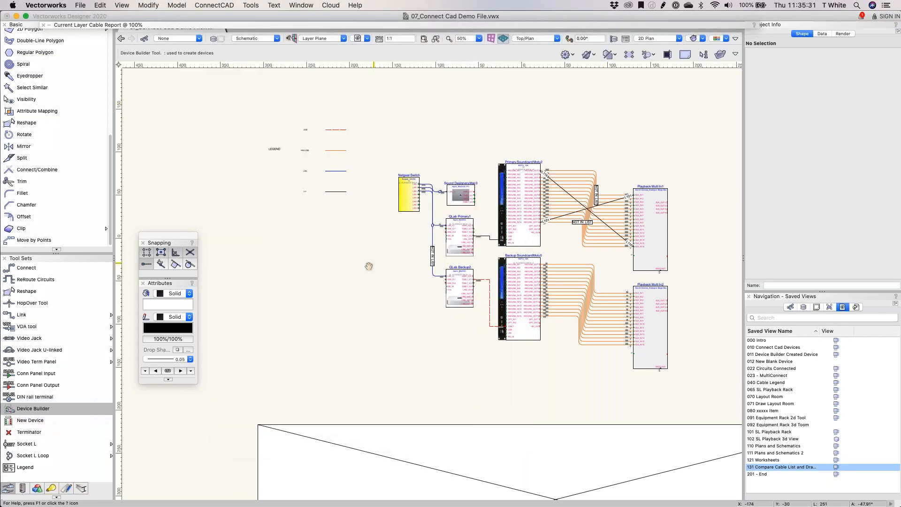
scroll(362, 265, "up", 3)
left_click(96, 80)
scroll(91, 75, "up", 8)
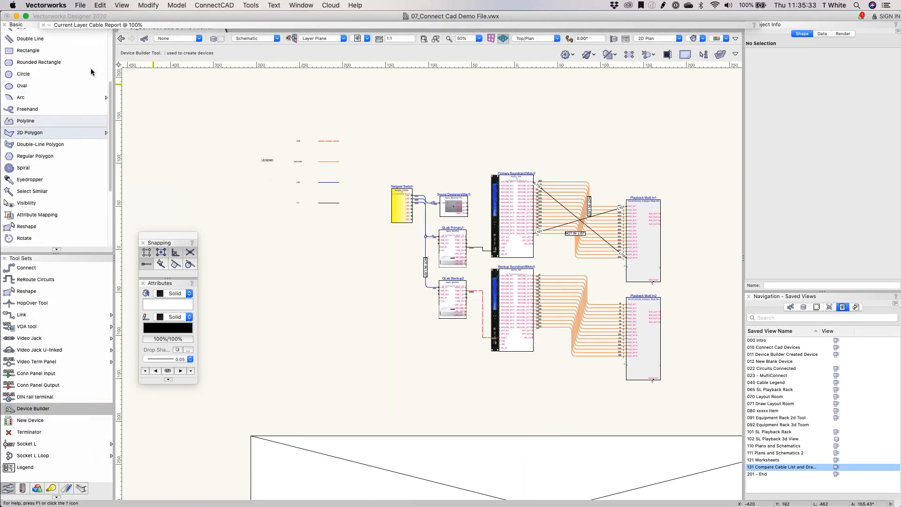
left_click(74, 35)
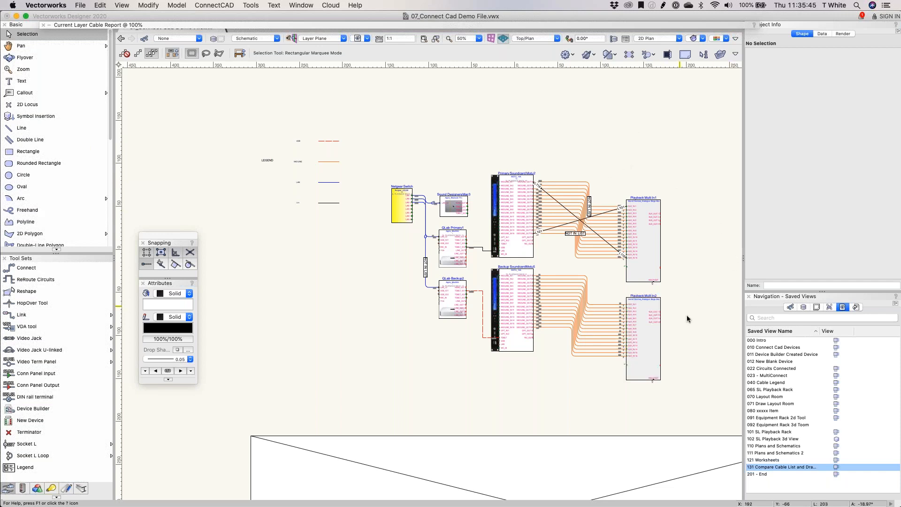
Step: Move the floating Snapping and Attributes palettes down, away from the cable legend
key("h")
mouse_move(699, 323)
left_mouse_down()
mouse_move(560, 287)
mouse_move(608, 341)
left_mouse_up()
key("x")
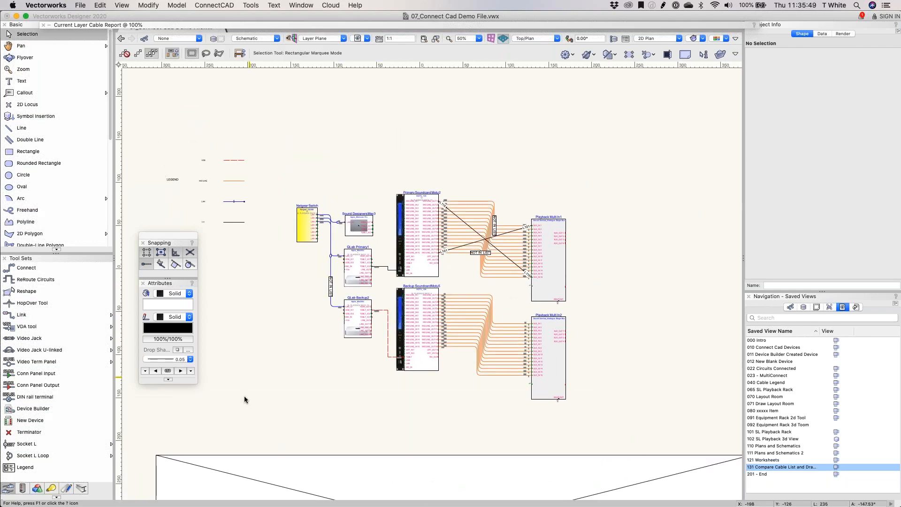
left_click_drag(184, 235, 186, 281)
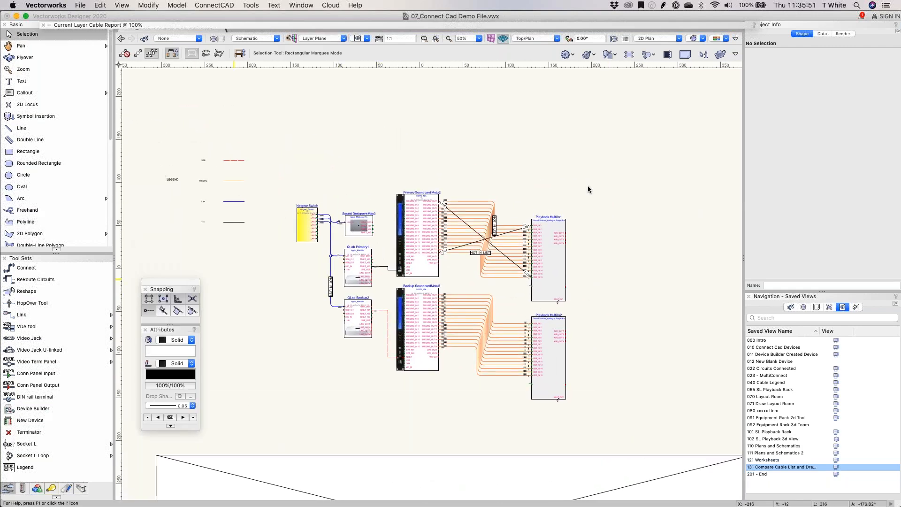
key("h")
left_click_drag(328, 358, 337, 355)
key("x")
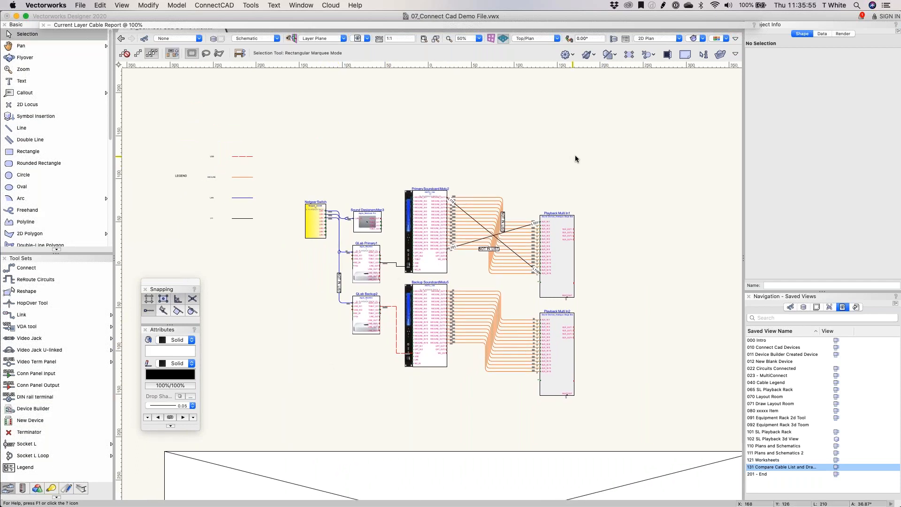
key("h")
left_click_drag(656, 294, 663, 265)
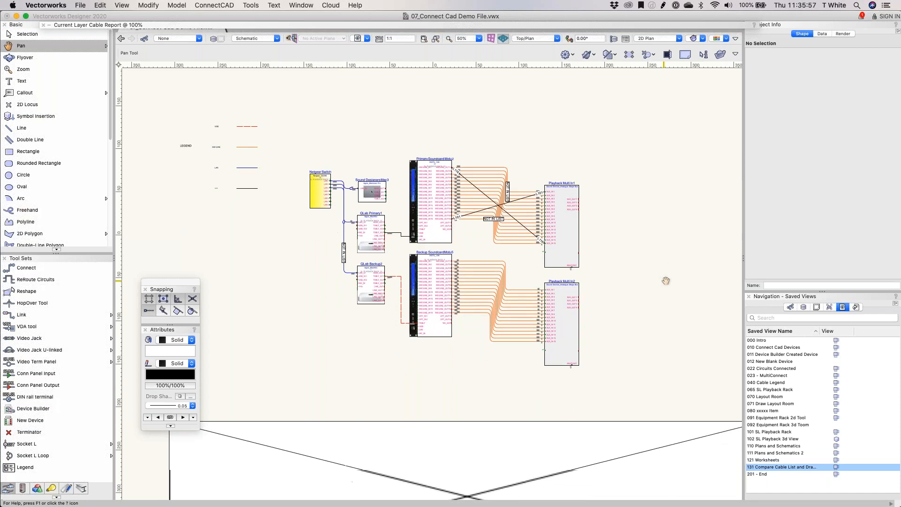
key("x")
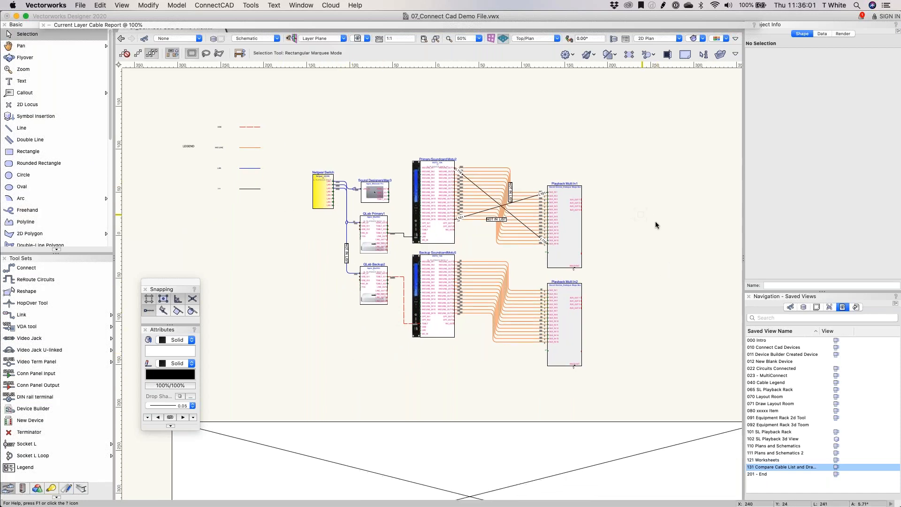
scroll(655, 221, "down", 1)
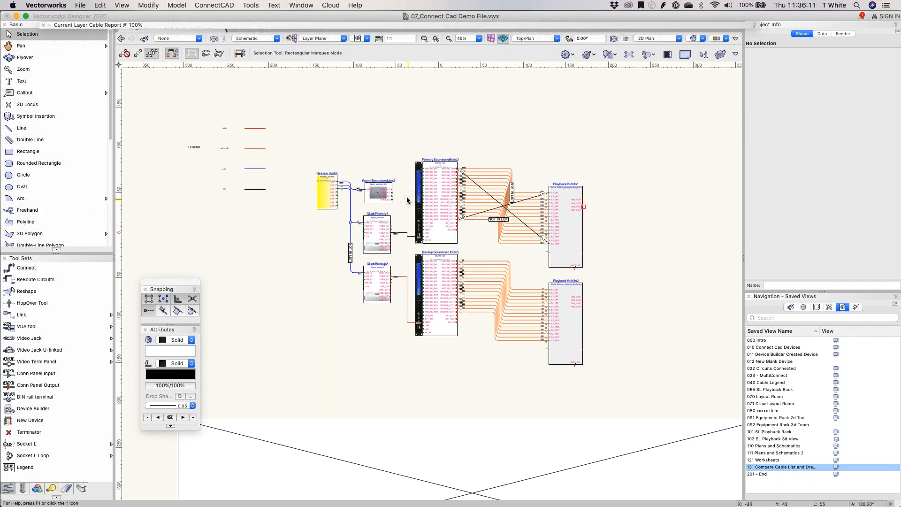
left_click(80, 5)
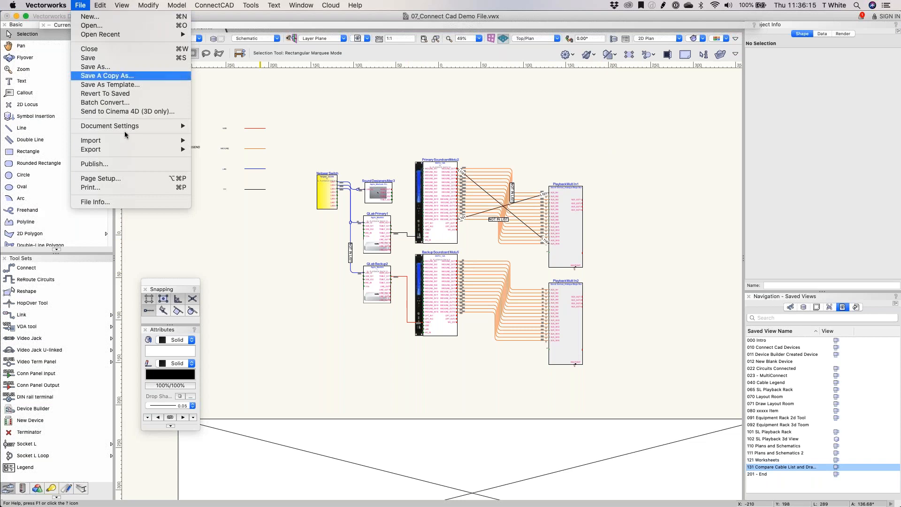
left_click(85, 3)
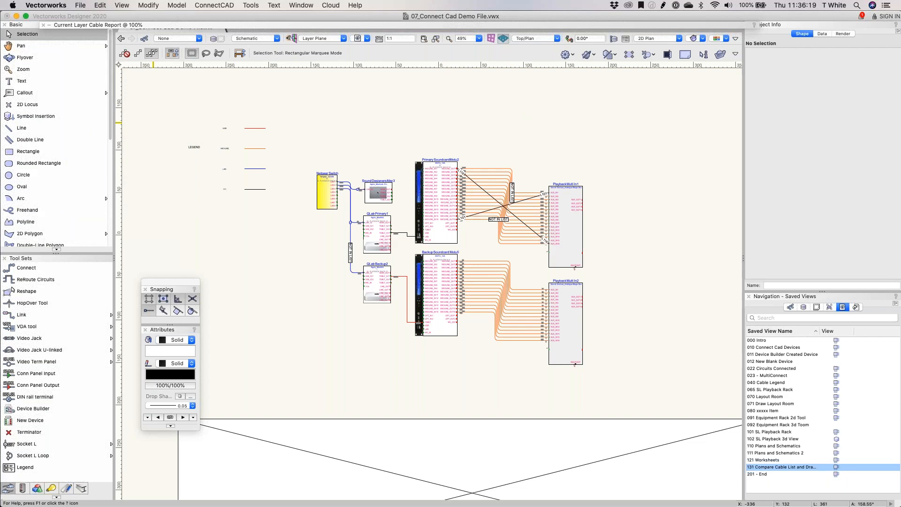
Step: Switch to Finder and open the connectCAD_Data folder to view its data files
key("super+Tab")
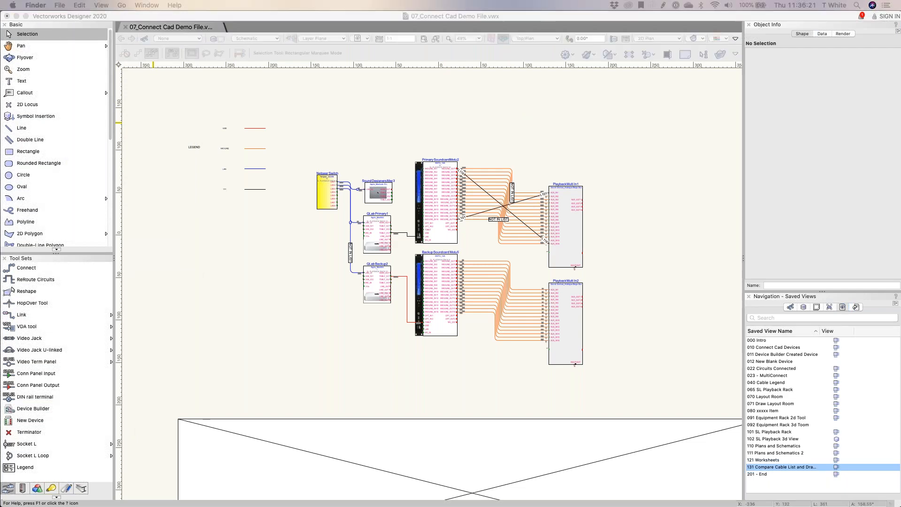
left_click_drag(0, 224, 304, 96)
scroll(298, 266, "down", 2)
left_click(294, 304)
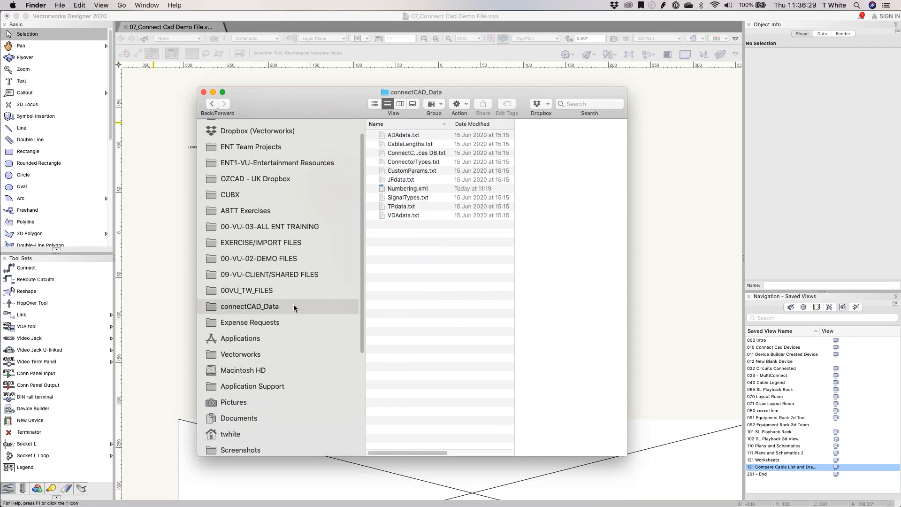
Step: Check the location and details of the connectCAD_Data folder, close its windows and return to Vectorworks
key("super+i")
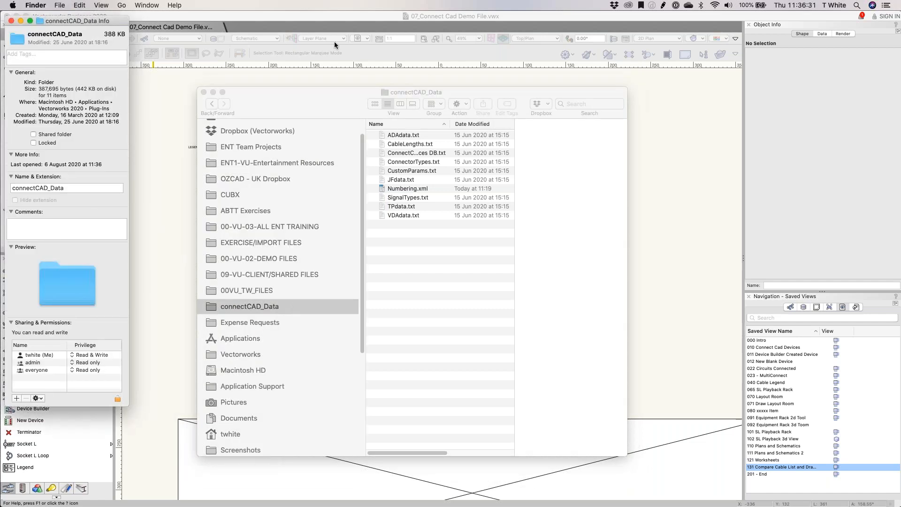
left_click_drag(108, 23, 138, 66)
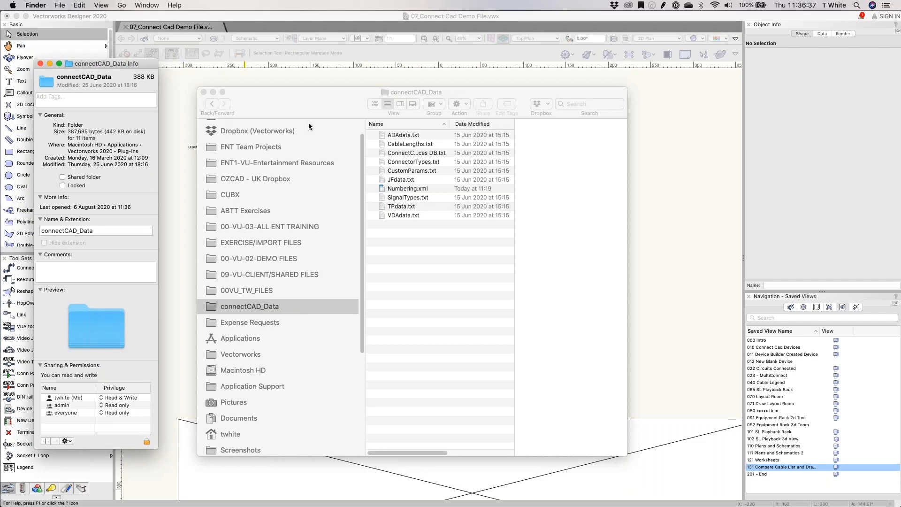
left_click(40, 63)
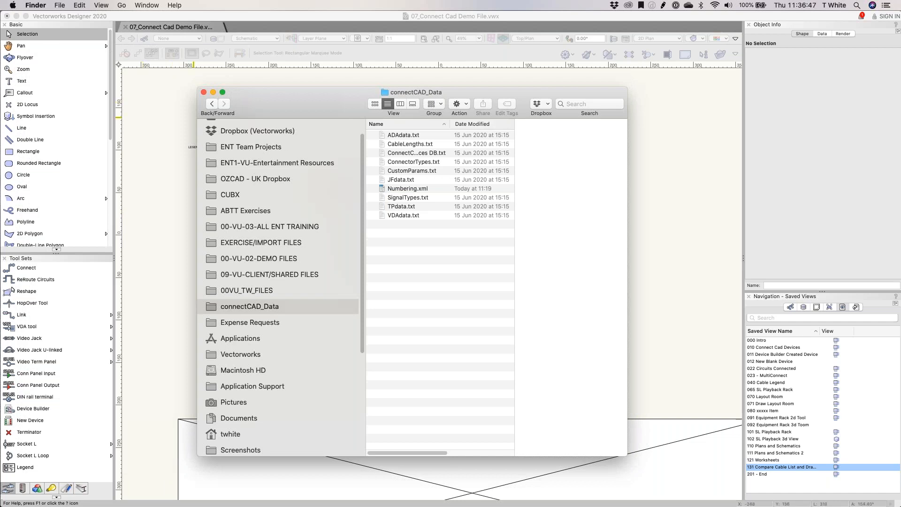
left_click_drag(310, 119, 278, 126)
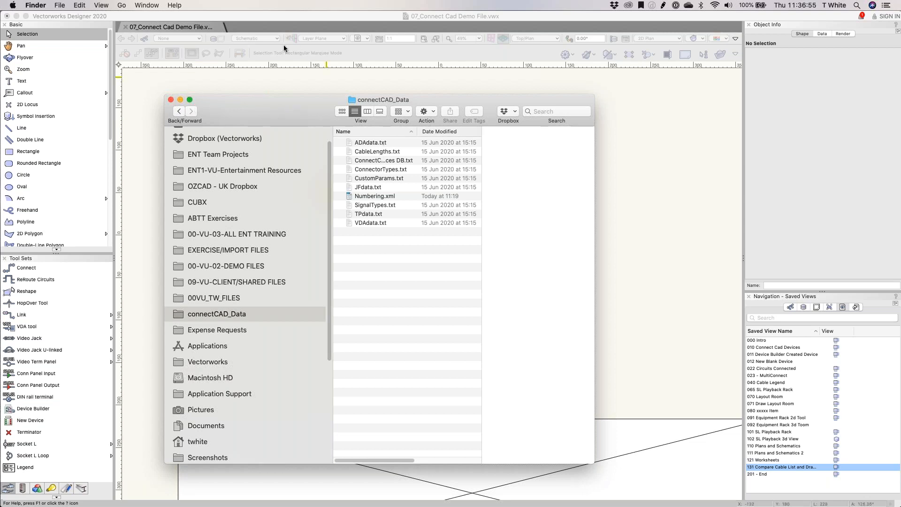
left_click(171, 100)
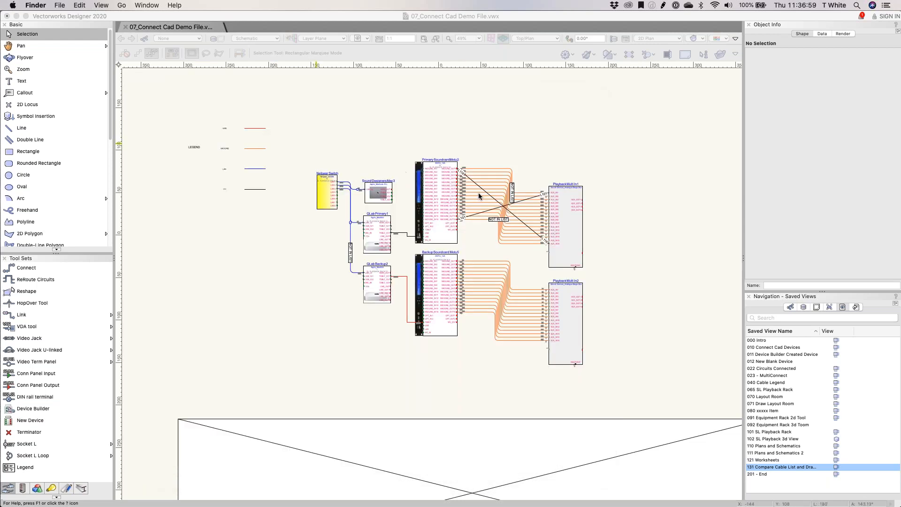
left_click(485, 145)
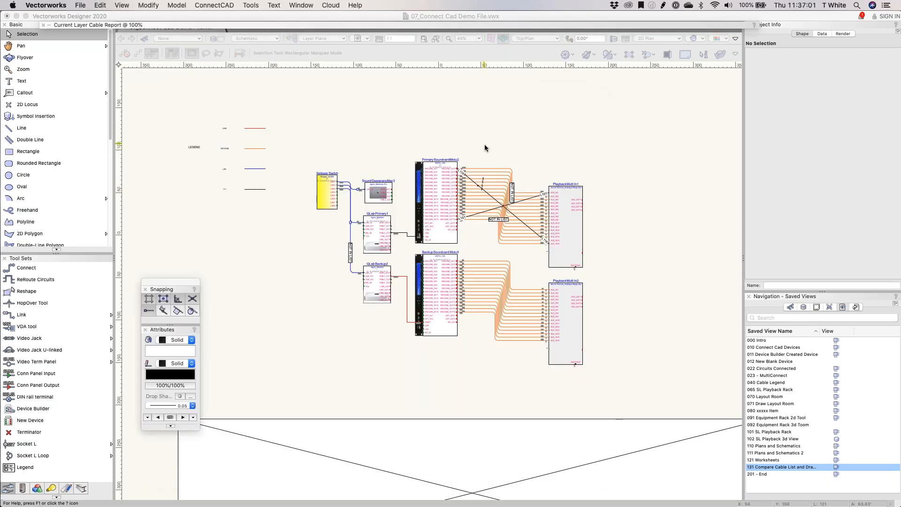
Step: Save the drawing under the new name 07_Connect Cad Demo File PS on the Desktop
left_click(112, 5)
mouse_move(80, 4)
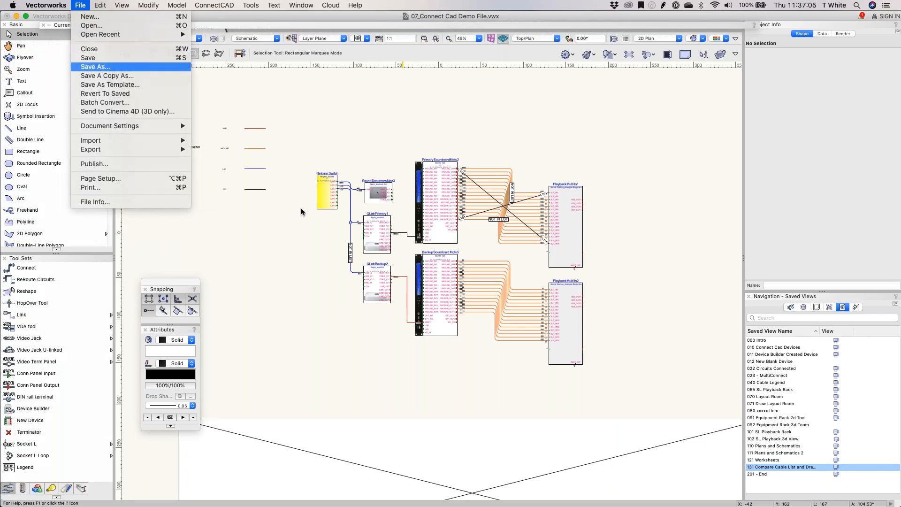
left_click(96, 67)
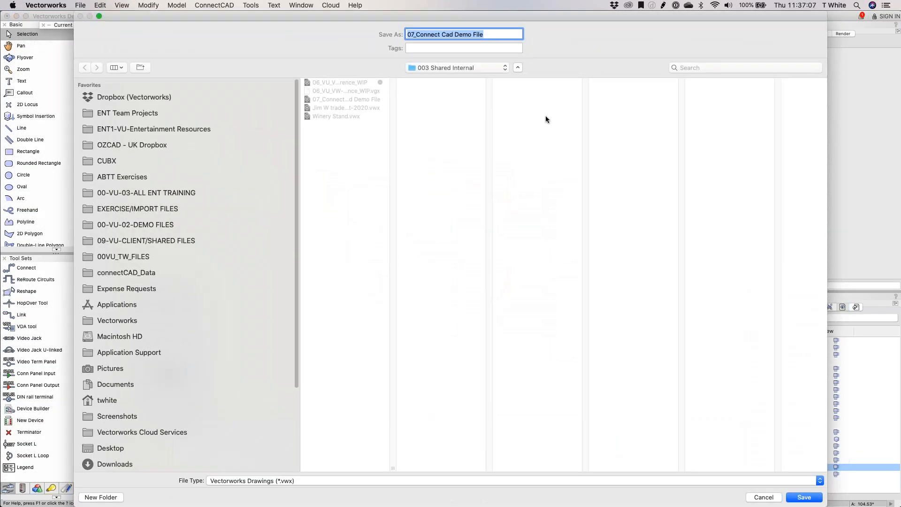
key("Right")
type("PS")
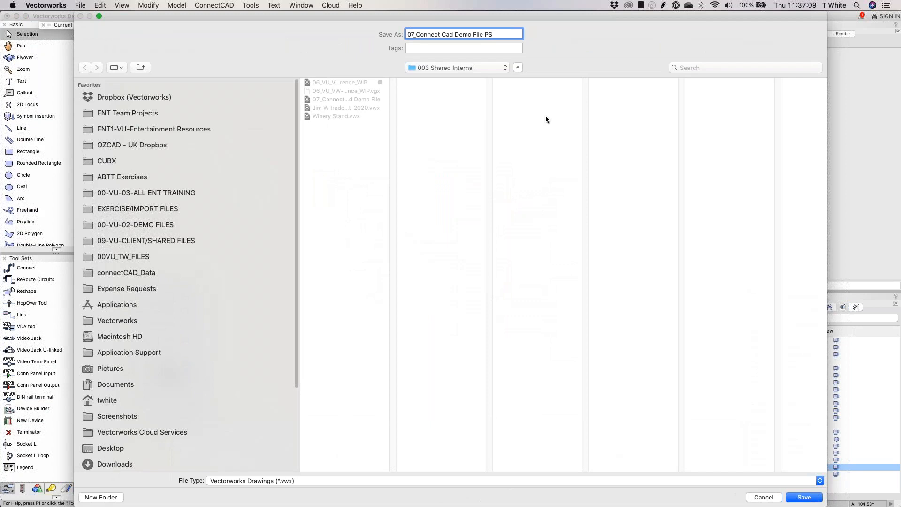
scroll(191, 359, "down", 2)
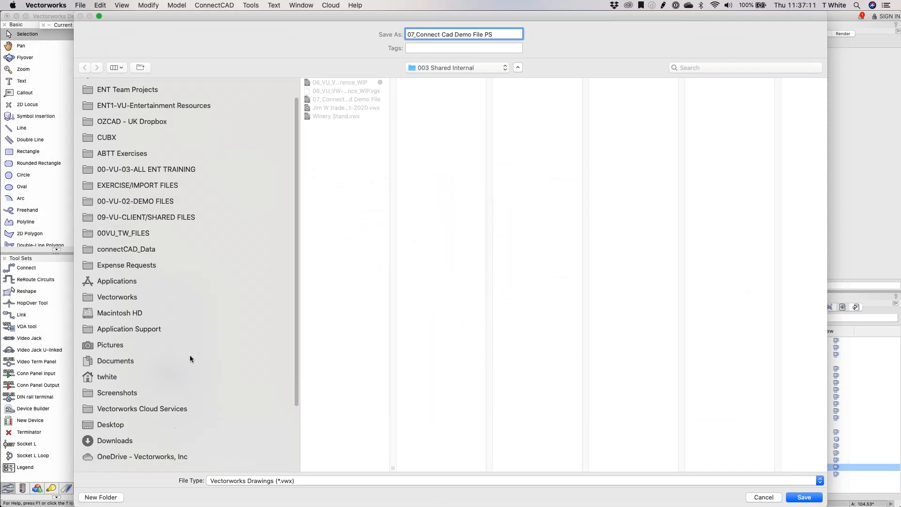
scroll(164, 276, "up", 1)
scroll(153, 412, "down", 2)
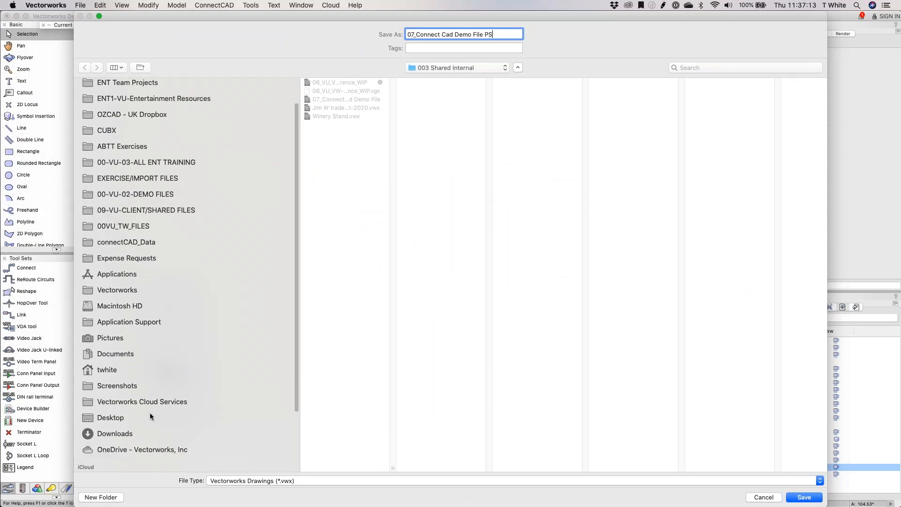
left_click(145, 415)
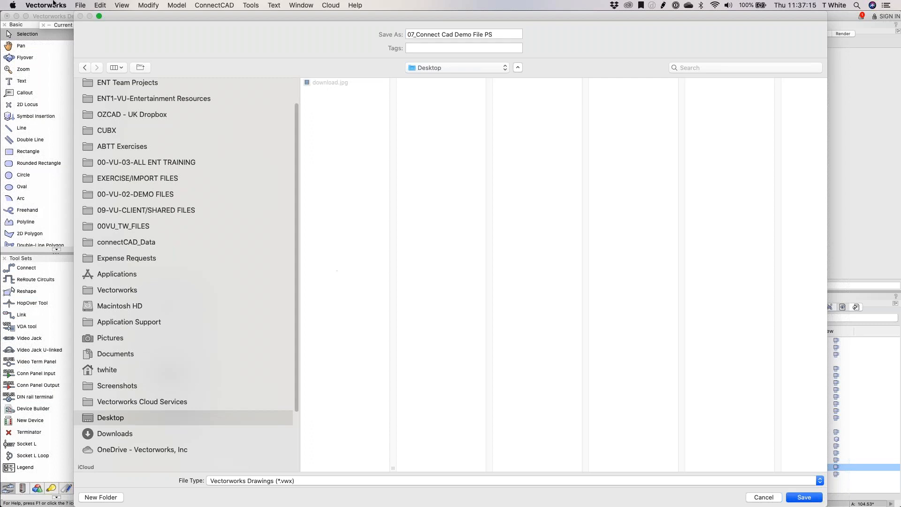
key("Return")
Step: Switch the workspace from ConnectCAD to Spotlight
left_click(83, 6)
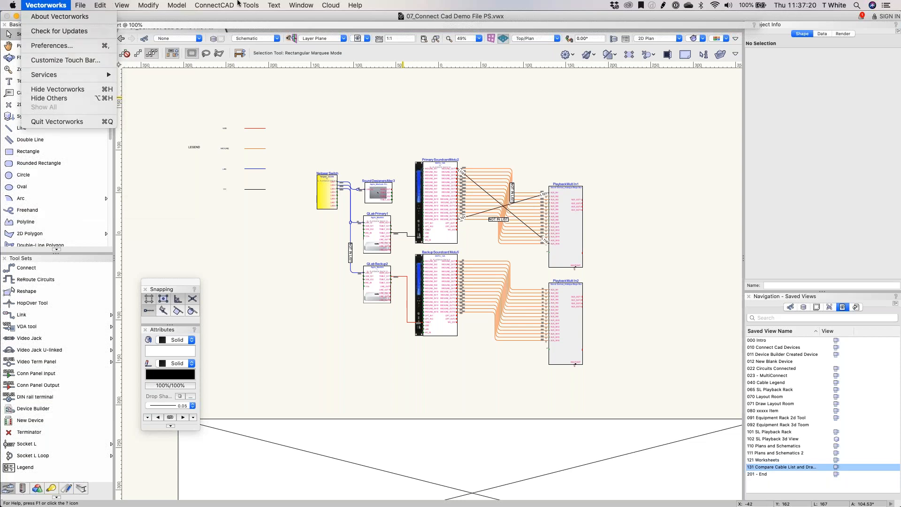
left_click(237, 2)
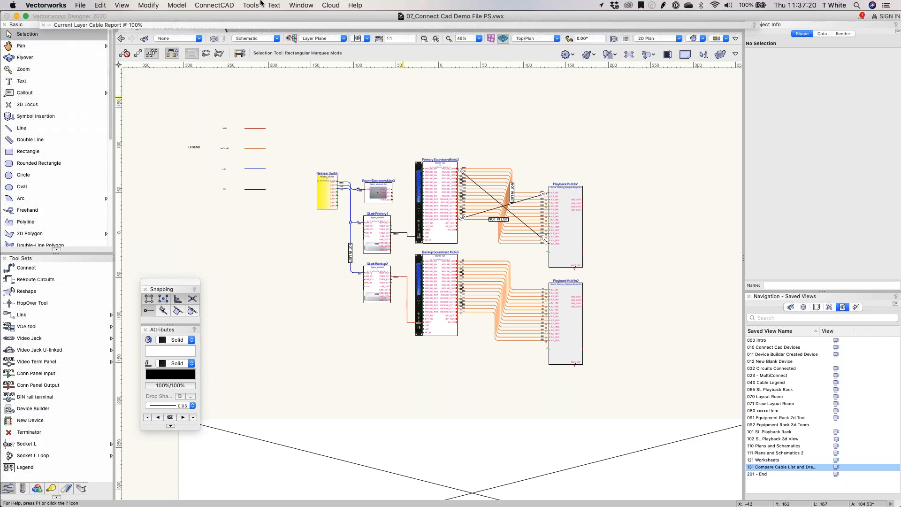
left_click(250, 5)
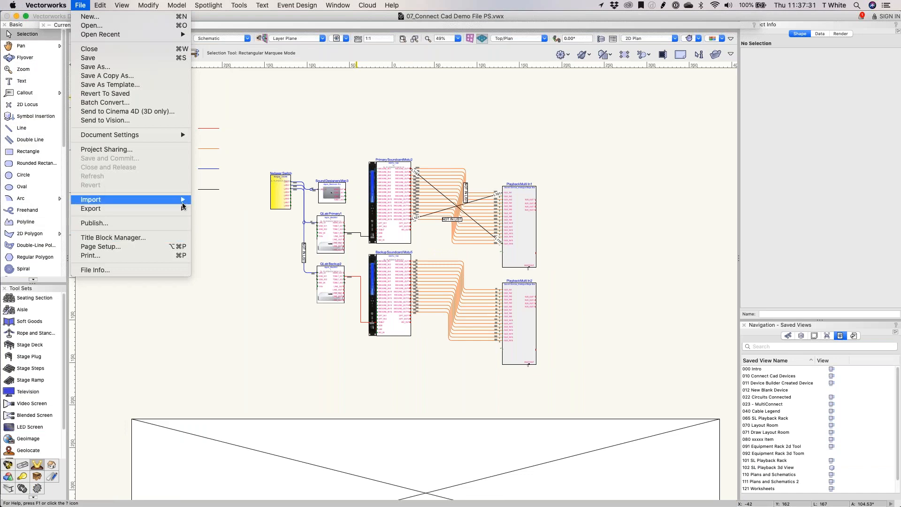
Step: Start Project Sharing setup for the document, share the project file using SMB only and continue to user administration
mouse_move(181, 140)
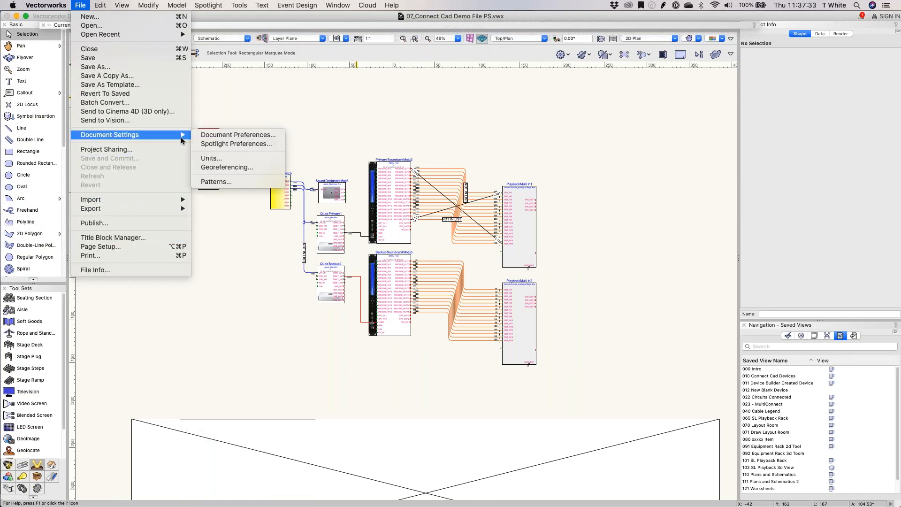
left_click(171, 150)
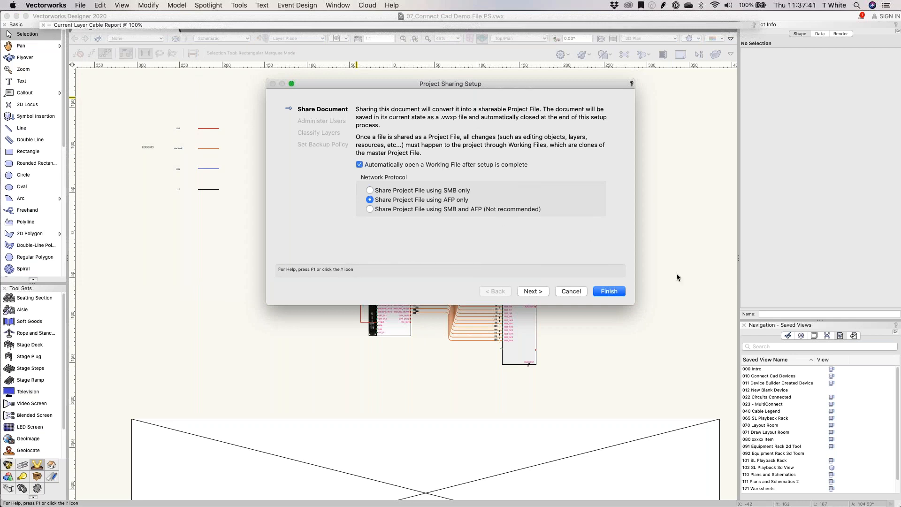
left_click(474, 190)
left_click(537, 292)
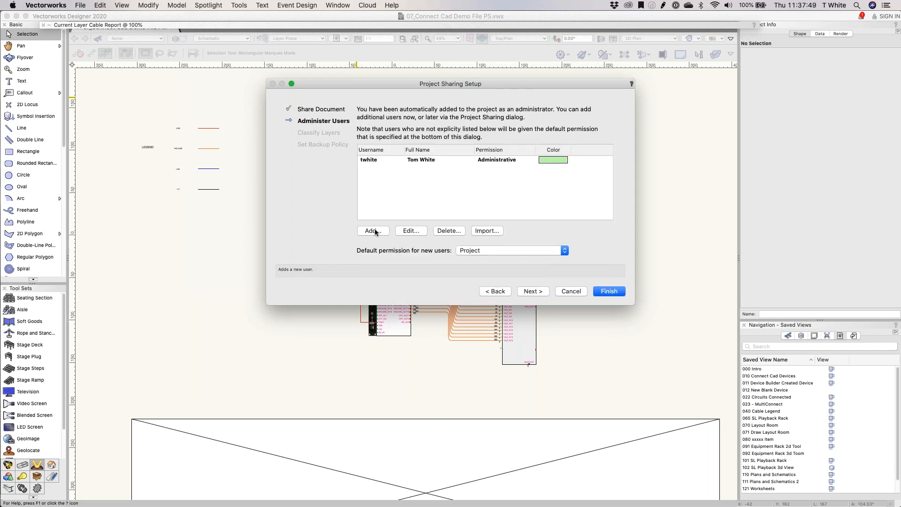
Step: Add a new project user with a username and full name, keeping the Project permission
left_click_drag(447, 85, 403, 76)
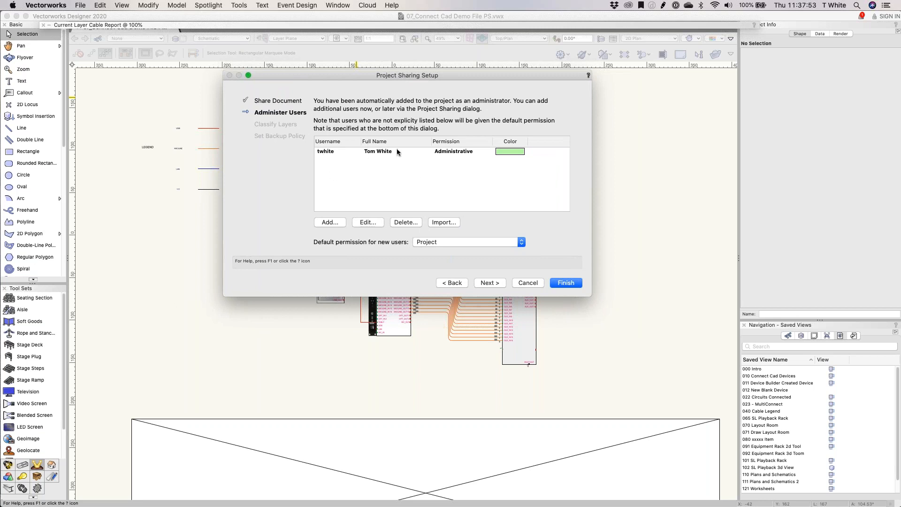
left_click(339, 222)
type("Dave")
key("Tab")
type("Smith")
key("shift+Tab")
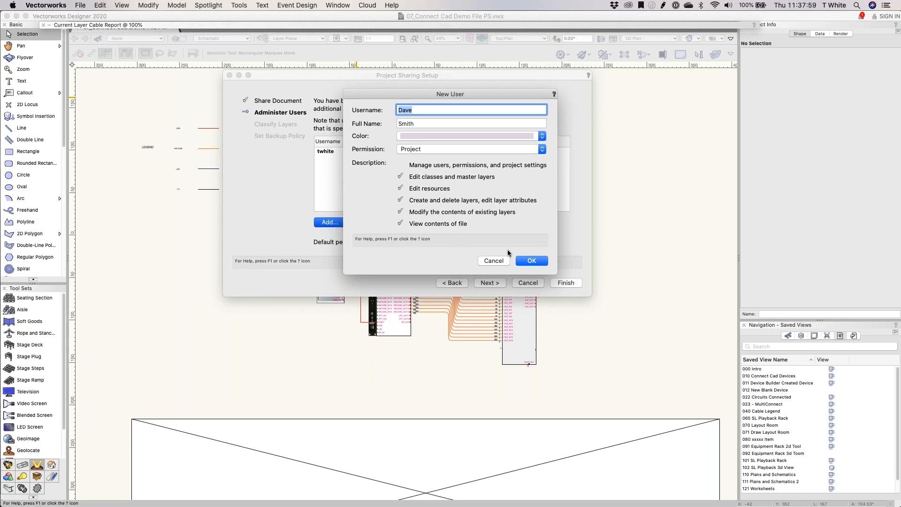
left_click(532, 261)
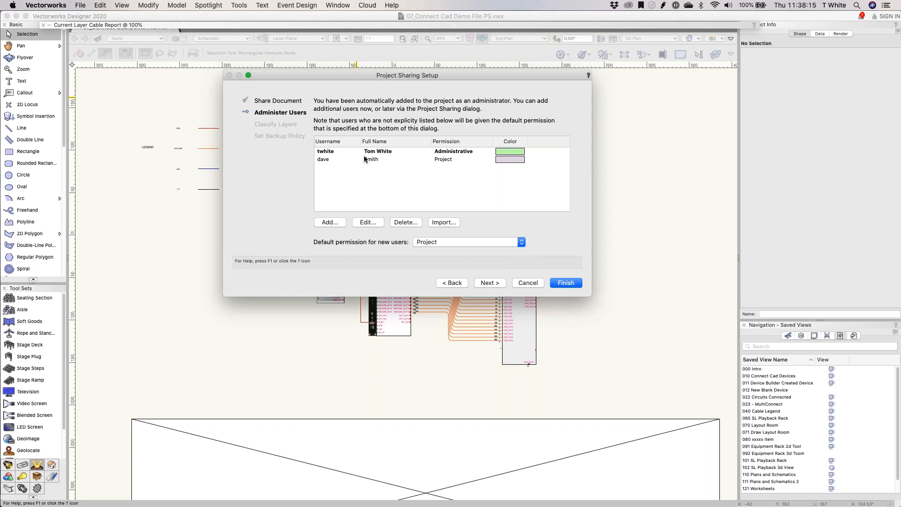
Step: Review the added user's permission levels, keeping Project, and set the default permission for new users to Read Only
left_click(365, 159)
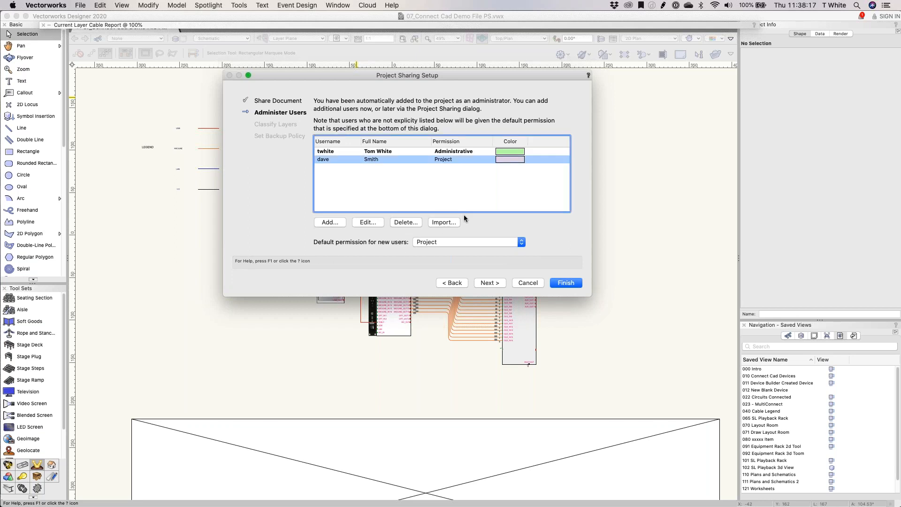
left_click(368, 222)
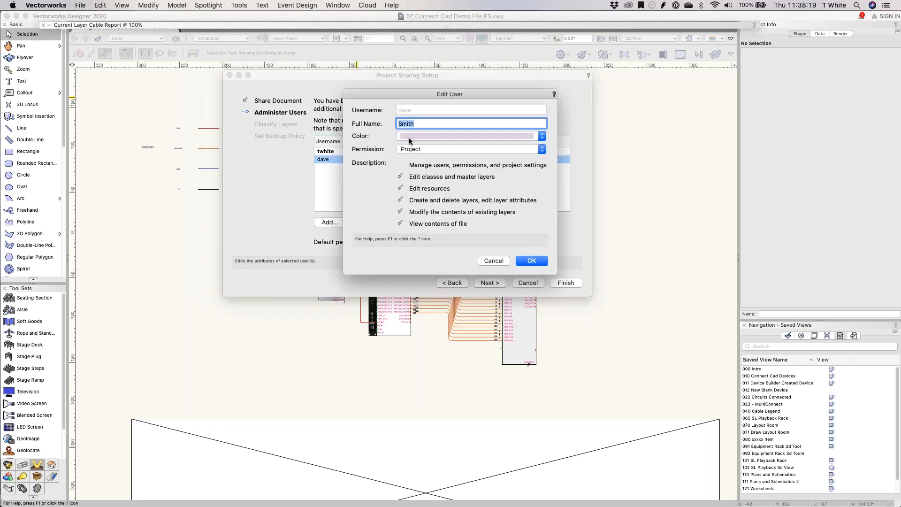
left_click(432, 152)
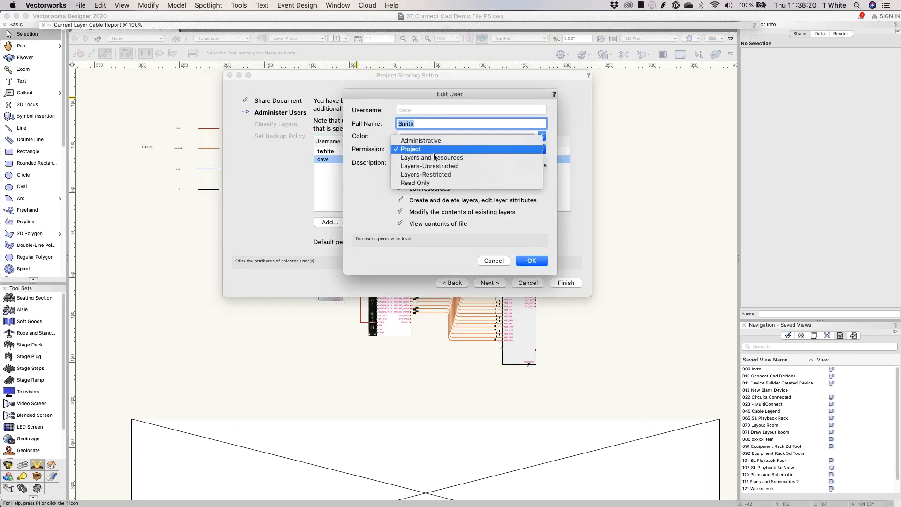
left_click(480, 150)
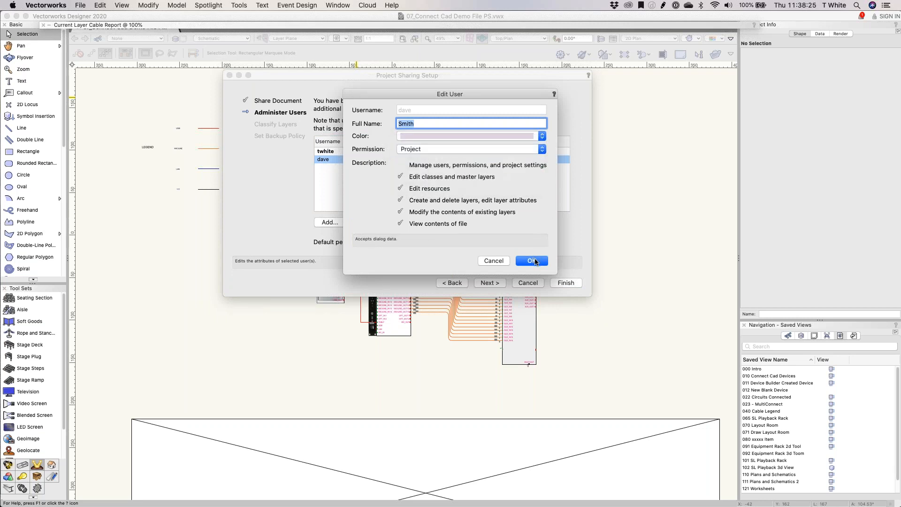
left_click(533, 261)
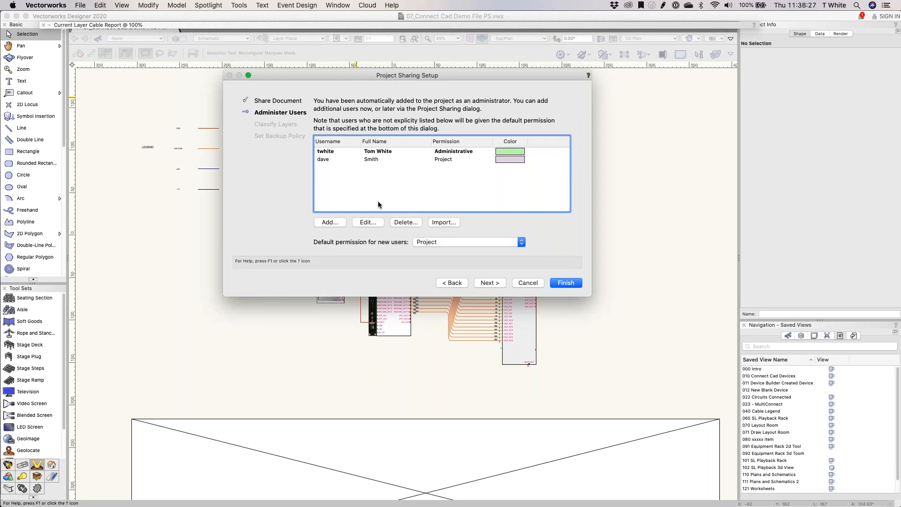
left_click(439, 243)
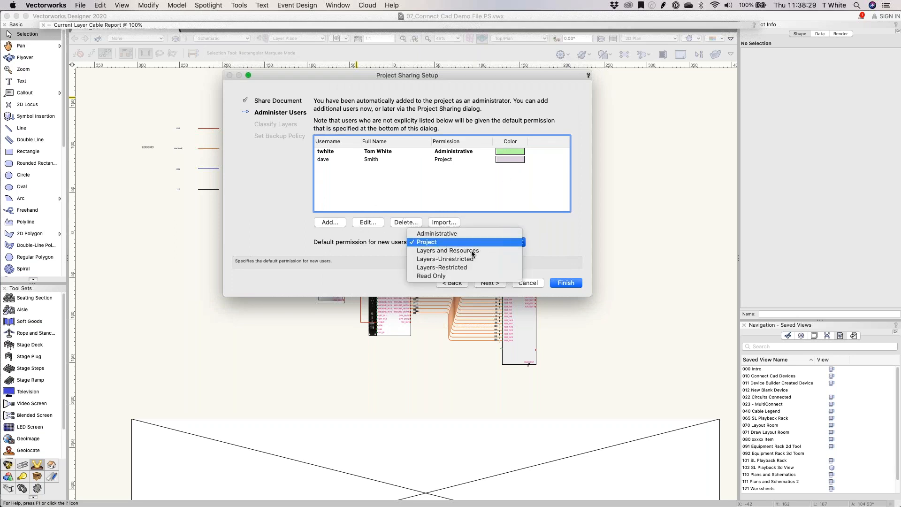
left_click(494, 276)
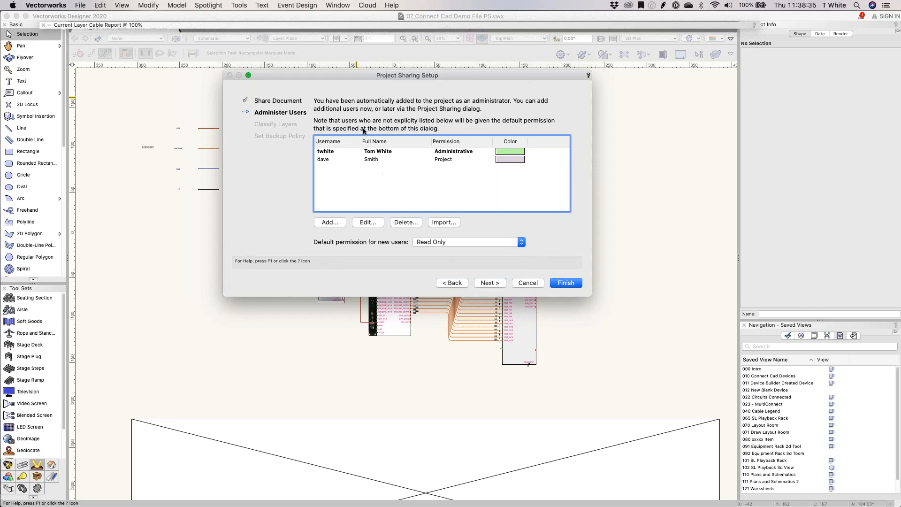
Step: Examine the colours assigned to the two project users in the user list
left_click(501, 153)
left_click(502, 161)
left_click(505, 153)
left_click(505, 159)
left_click(507, 152)
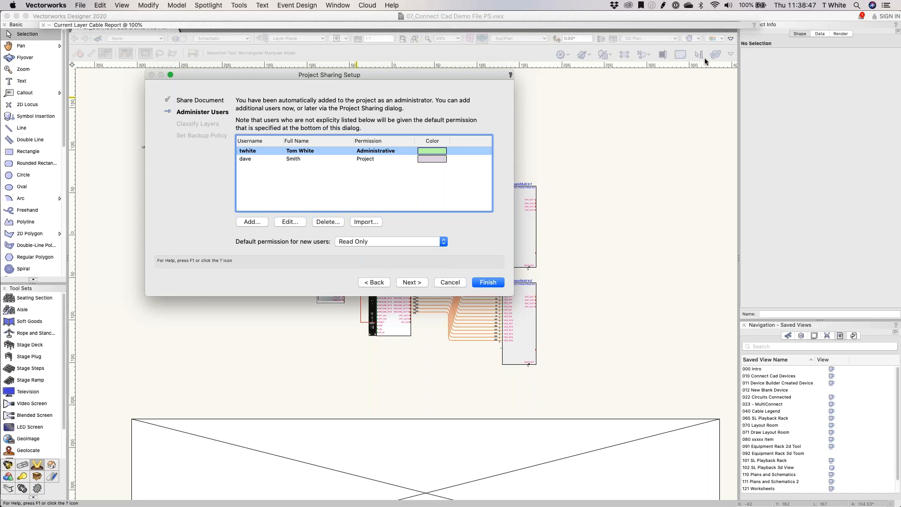
left_click(80, 5)
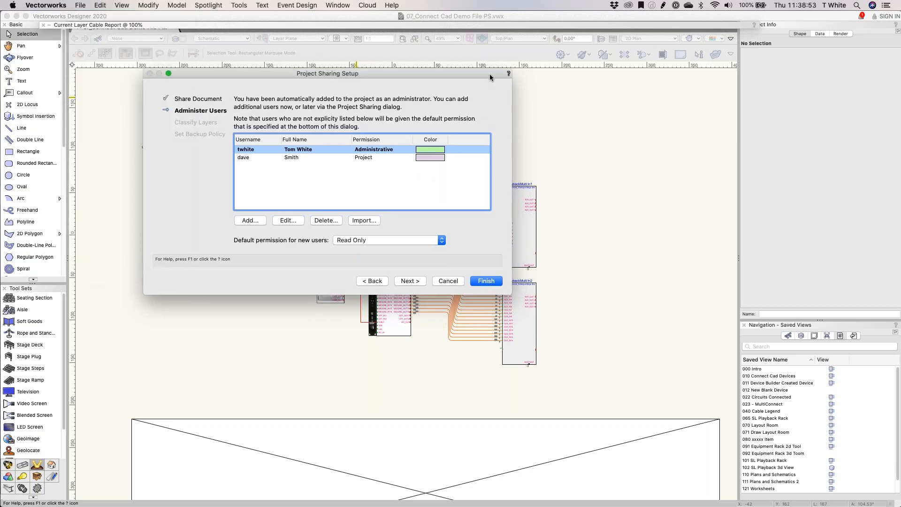
left_click_drag(489, 74, 495, 95)
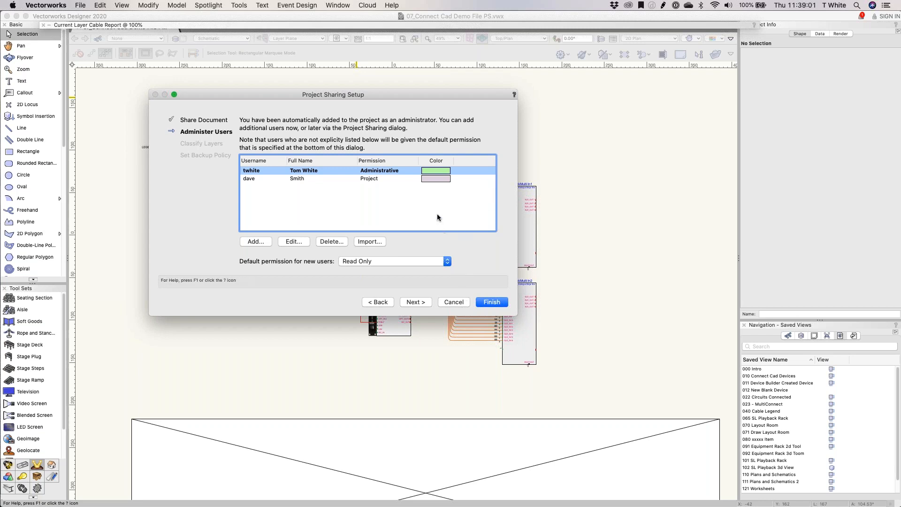
Step: Continue to layer classification, try marking Sht-3 [Questions?] as a master layer and clear the mark again
left_click(422, 304)
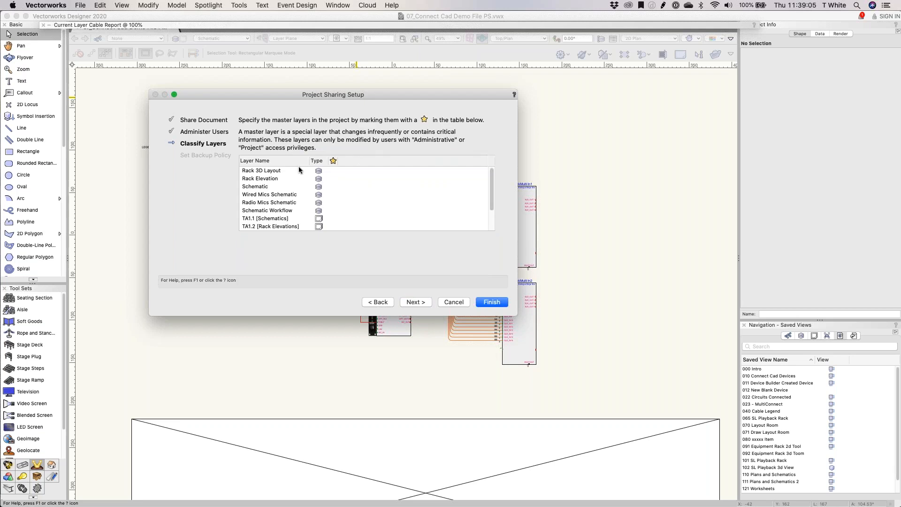
scroll(356, 224, "down", 3)
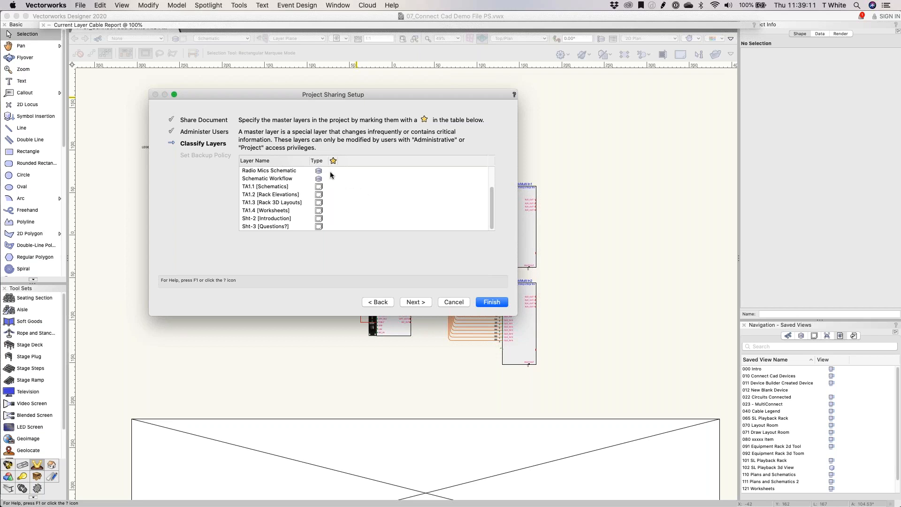
left_click(332, 226)
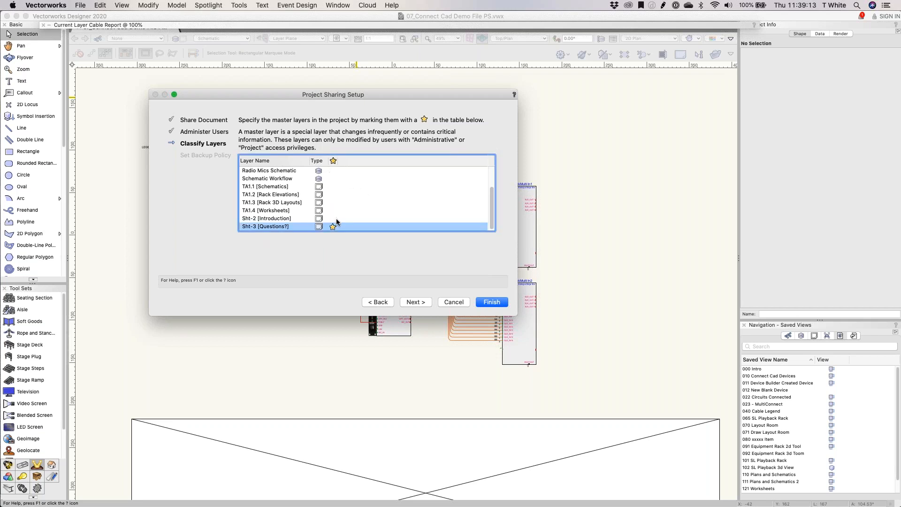
left_click(332, 227)
Step: Finish the Project Sharing setup, keeping a backup every 5 commits in the project file's location with 1 recent backup
left_click(416, 302)
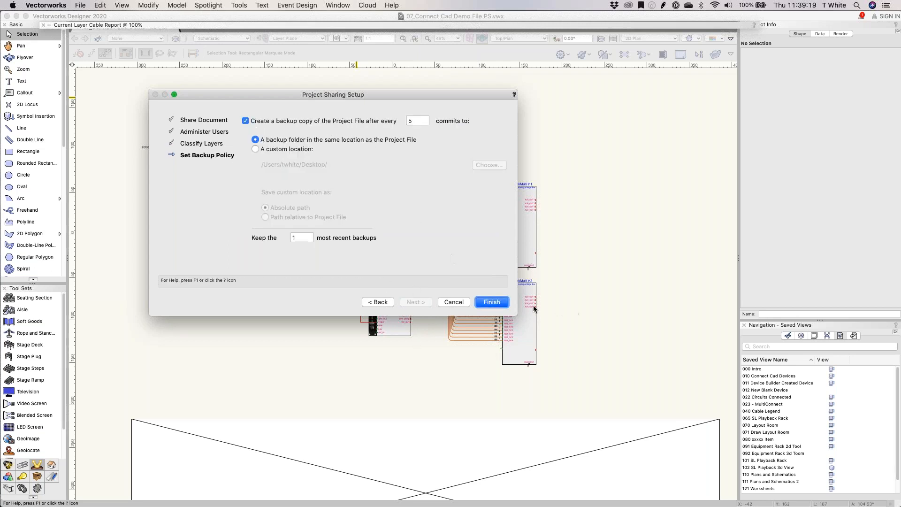
key("Return")
left_click(547, 184)
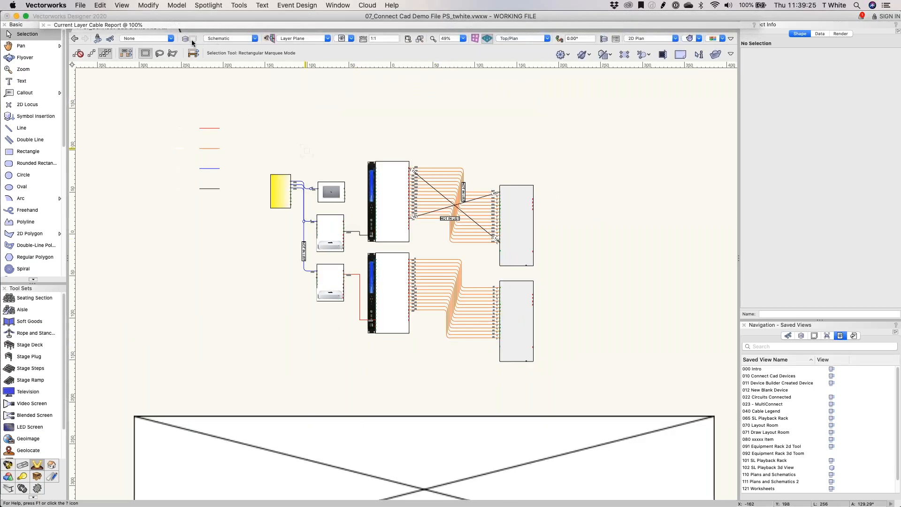
Step: Try to move the Playback Multi In1 device up and to the right, declining the object checkout
left_click_drag(509, 211, 543, 193)
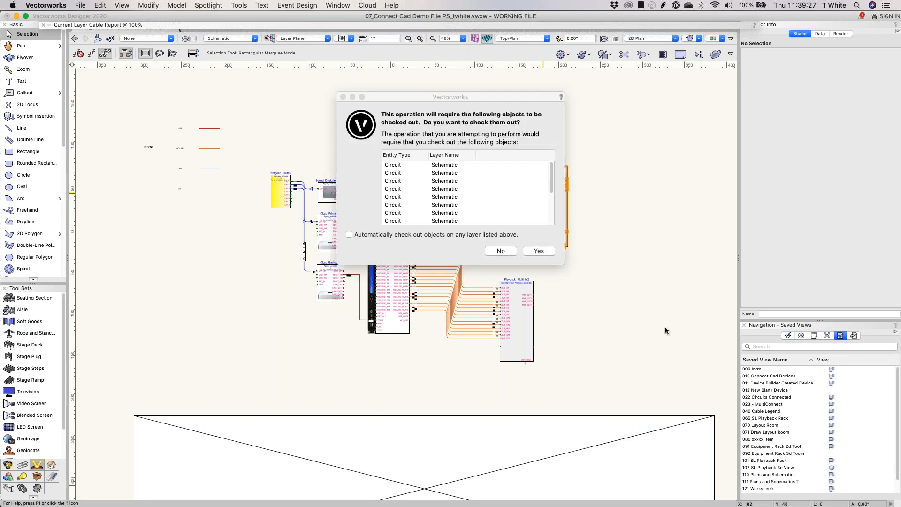
left_click(505, 250)
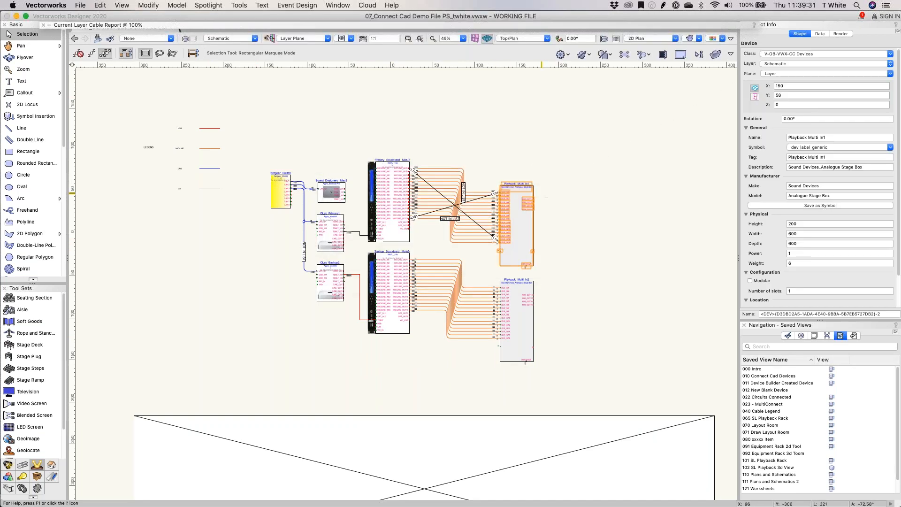
Step: Check out the Schematic design layer with a comment saying who is updating it
left_click(193, 39)
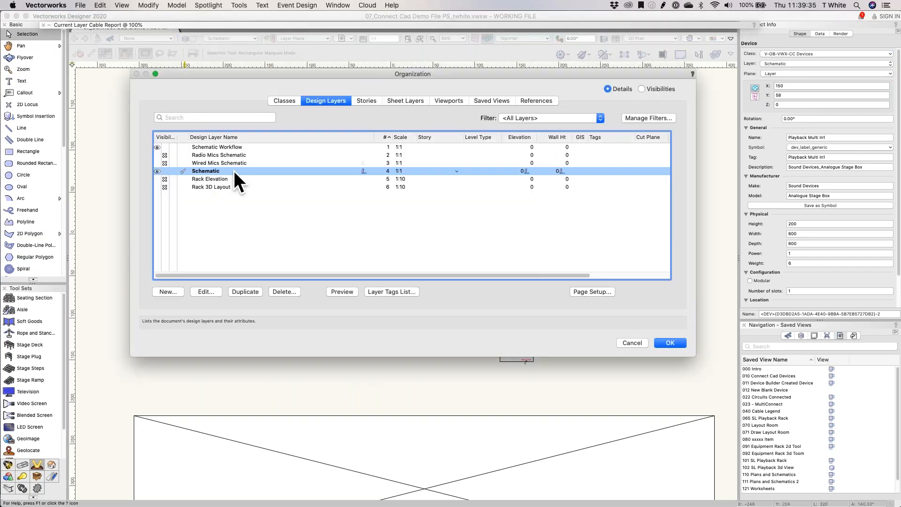
right_click(247, 170)
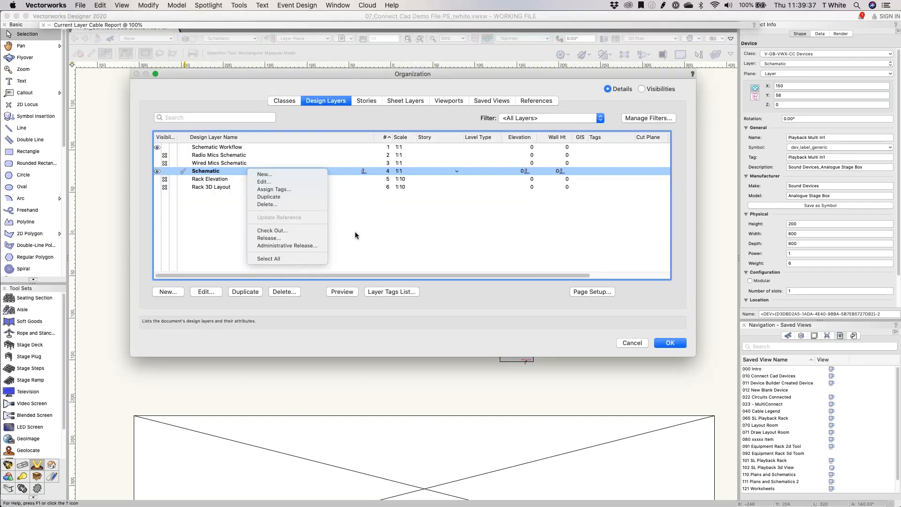
left_click(273, 231)
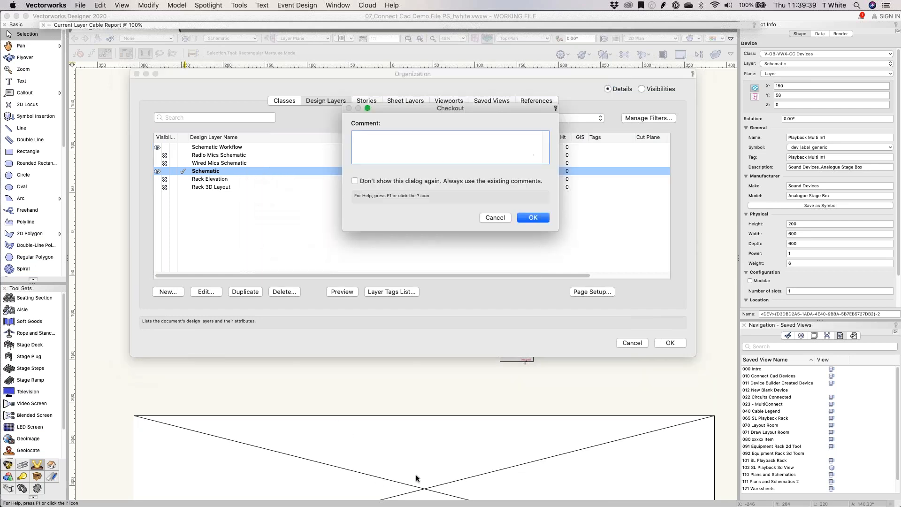
type("Tom is updating this")
left_click(534, 218)
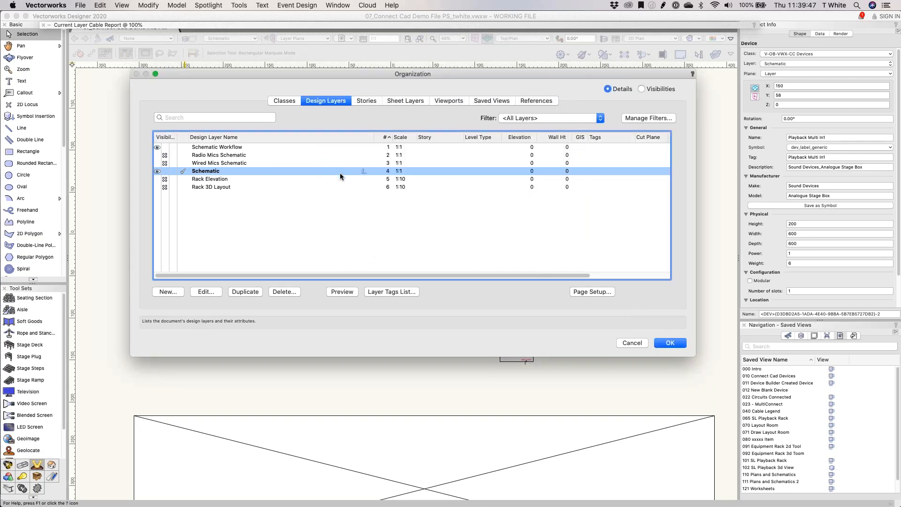
left_click(671, 344)
Step: Move the checked-out Playback Multi In1 device to about X 178, Y 119 and undo the move
left_click_drag(529, 187, 551, 135)
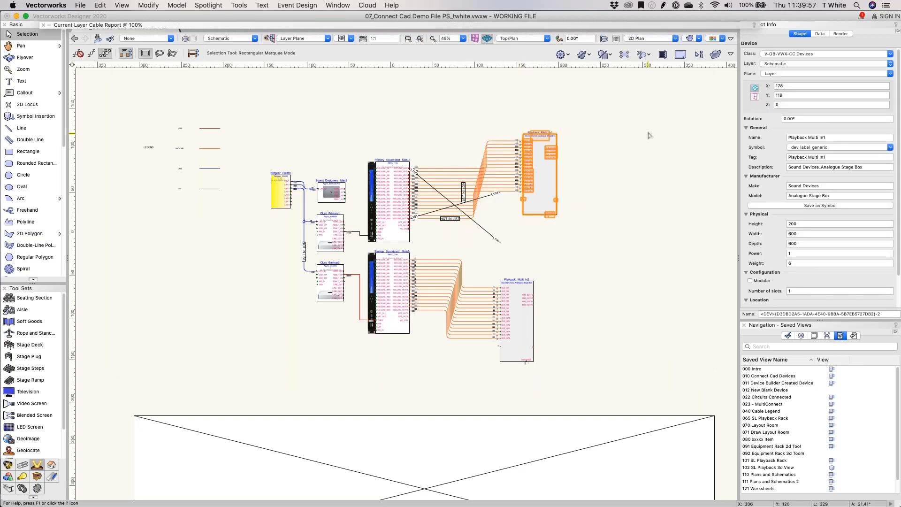
key("super+z")
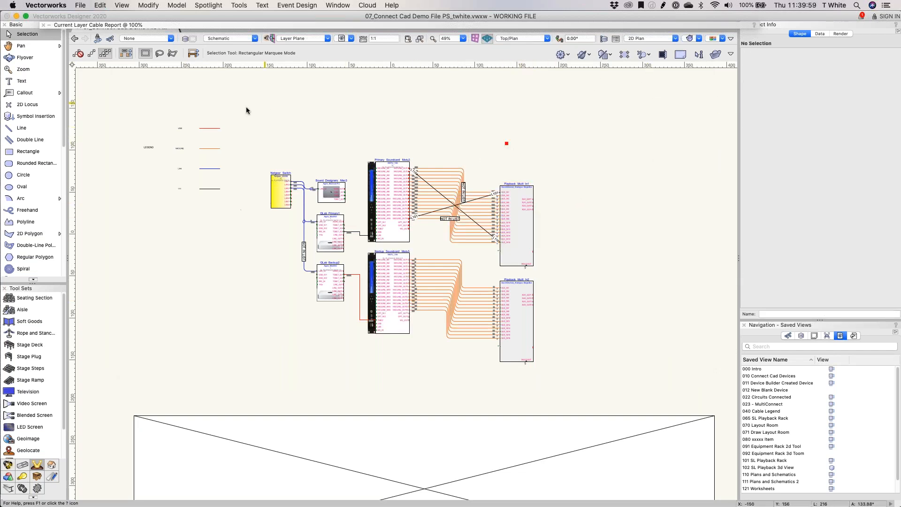
Step: Review the project commands for Project Sharing, Save and Commit, Close and Release, Refresh and Revert
left_click(100, 5)
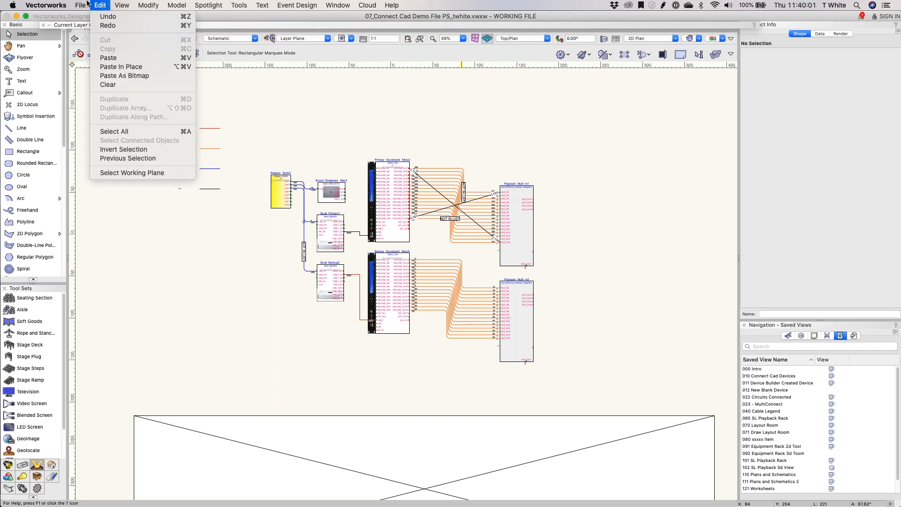
mouse_move(80, 5)
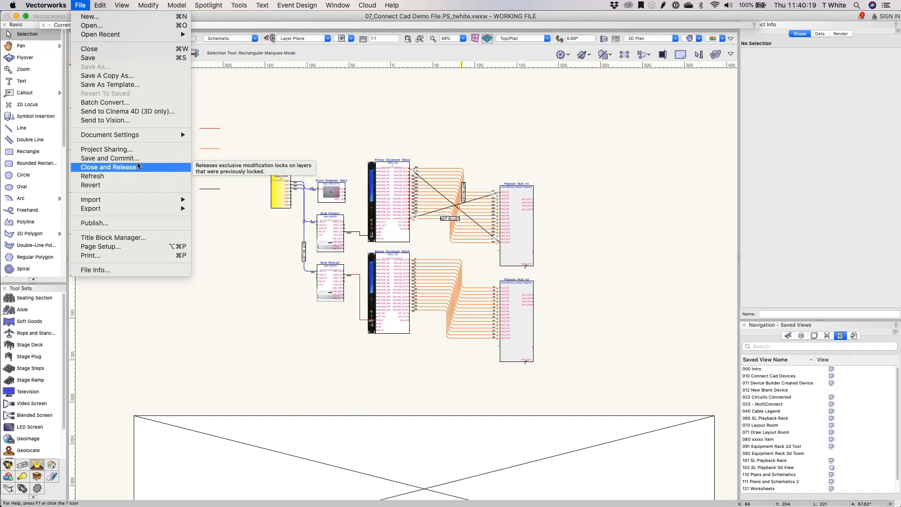
left_click(651, 205)
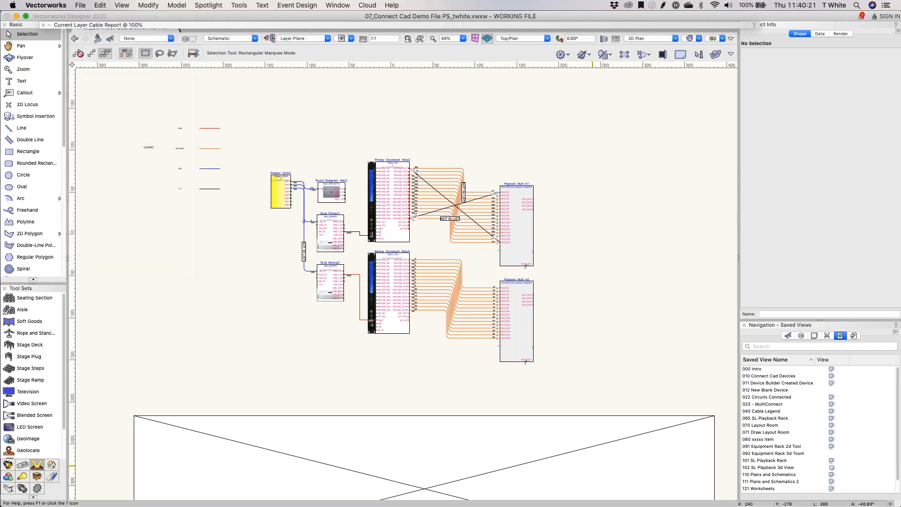
scroll(320, 324, "down", 1)
middle_click_drag(285, 291, 301, 284)
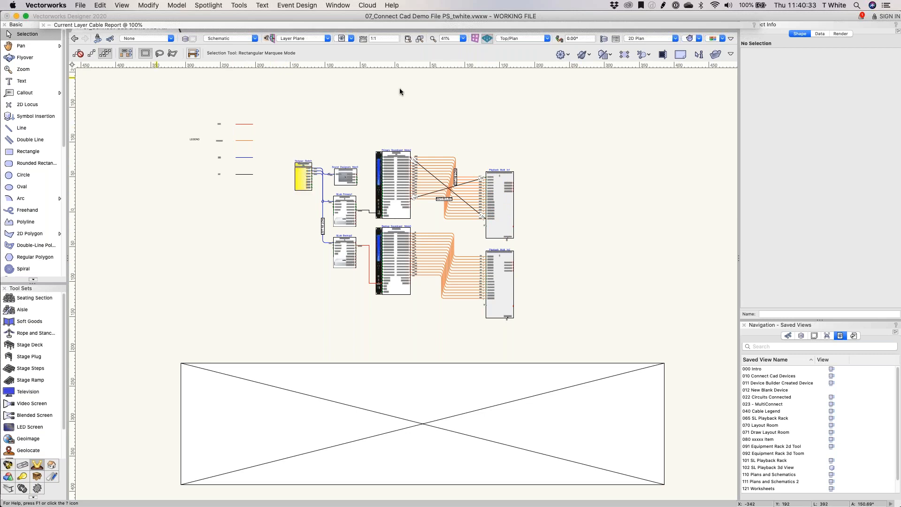
left_click(80, 5)
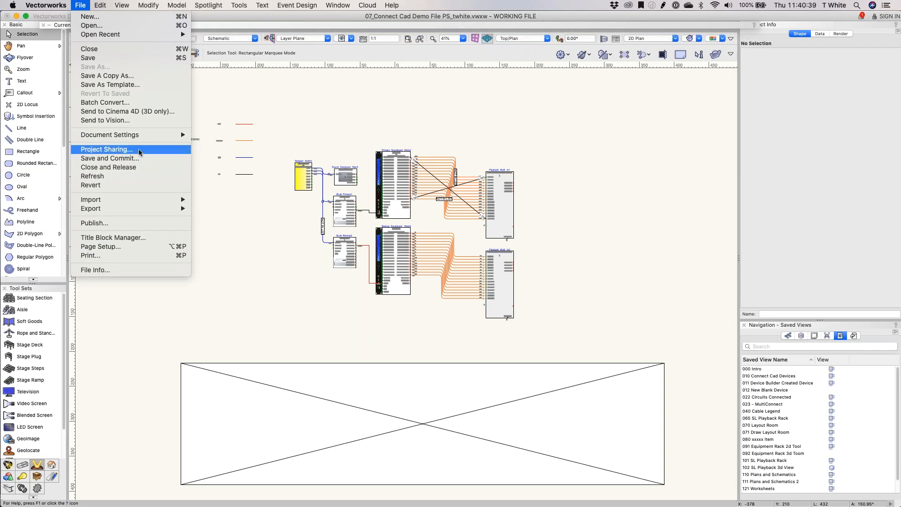
left_click(594, 233)
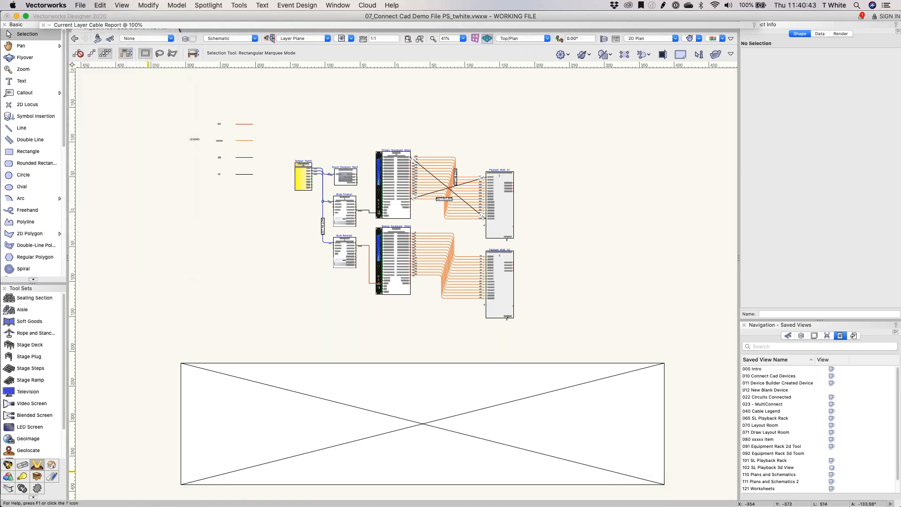
key("super+Tab")
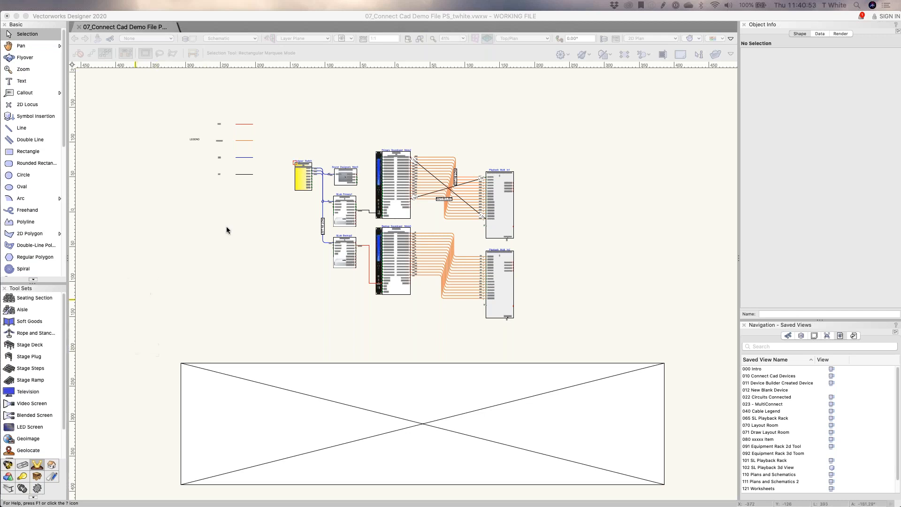
left_click(435, 146)
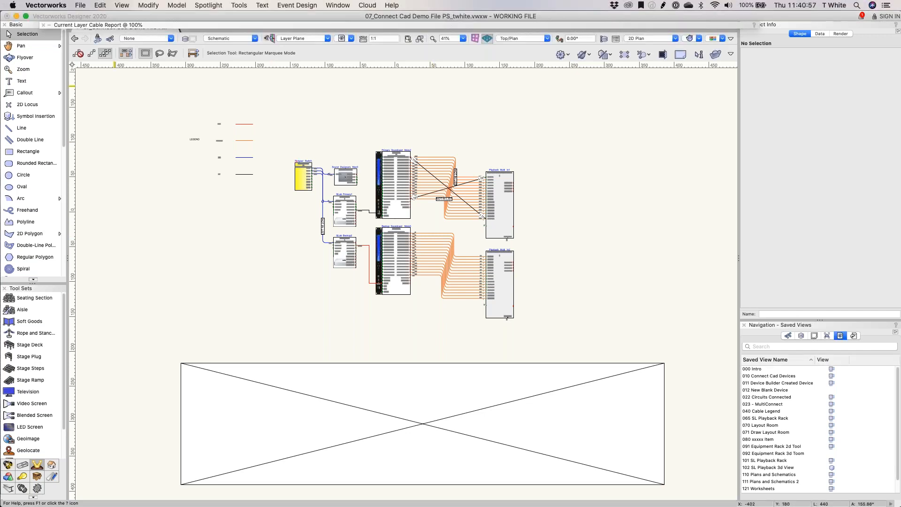
key("super+Tab")
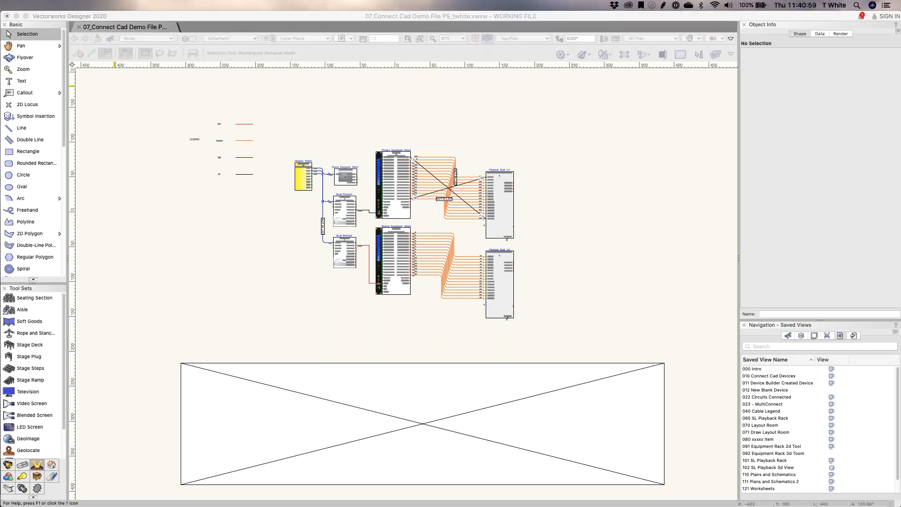